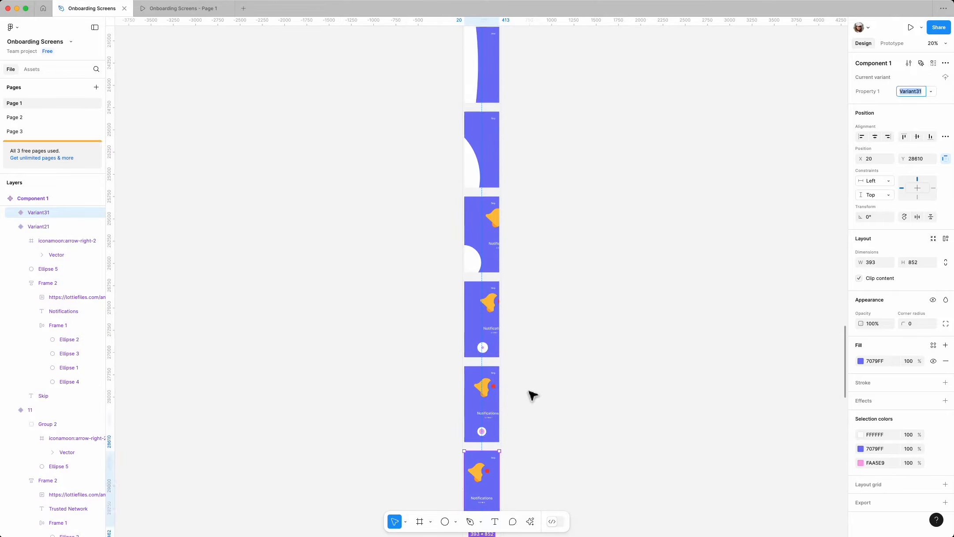
Recolour the blue circle below the Trusted Network text by sampling the pink of the Notifications button
ctrl+scroll(473, 292, up, 5)
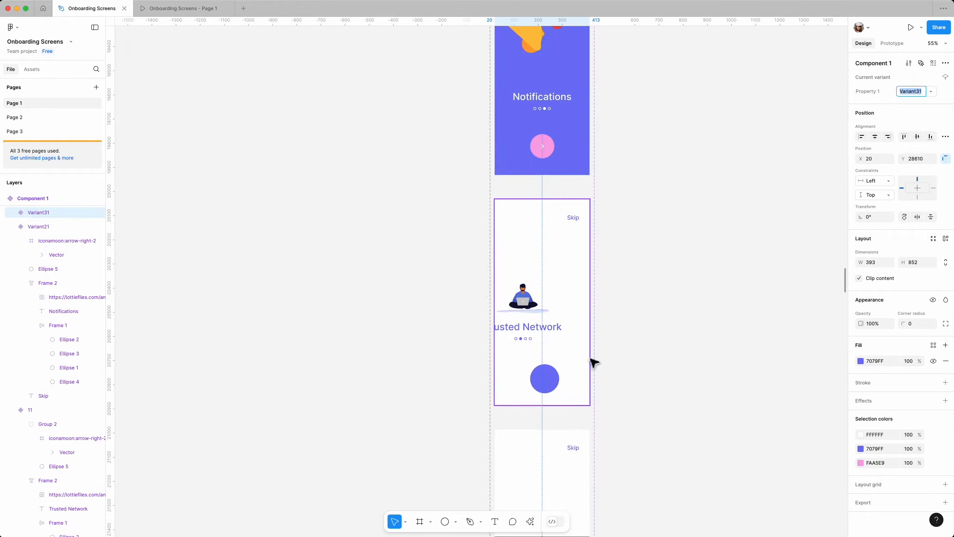
scroll(590, 362, up, 1)
click(556, 398)
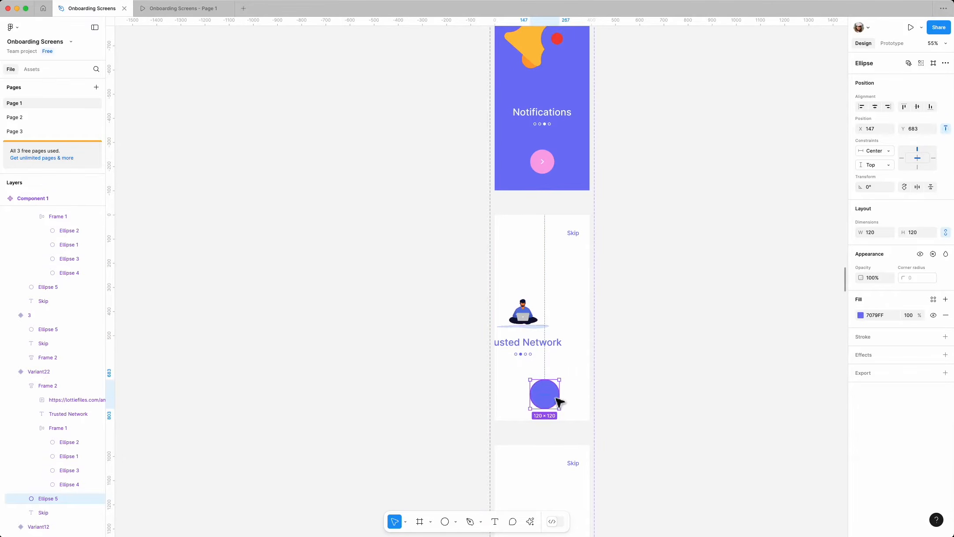
key(i)
click(546, 167)
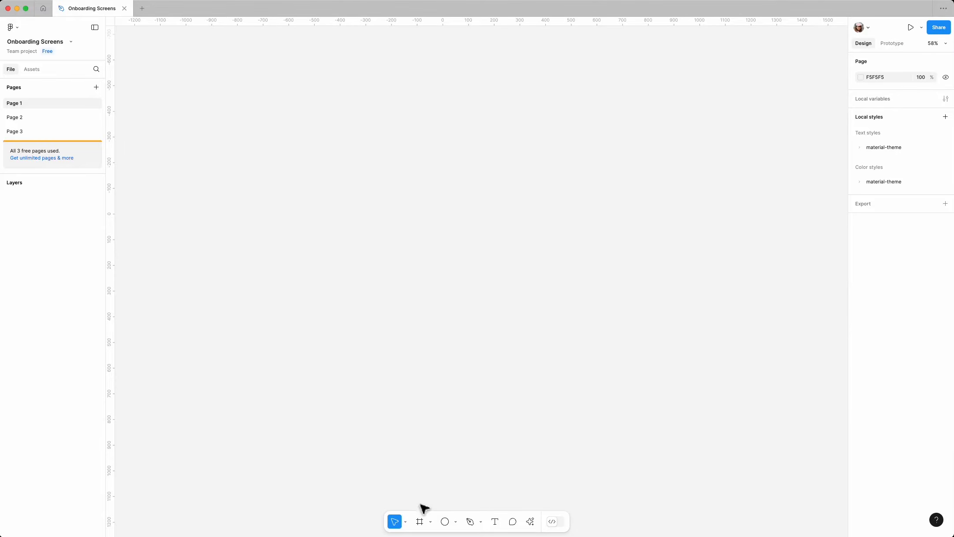
Create an iPhone 16 frame on the blank page and set its fill colour to 6BCAAD
click(421, 525)
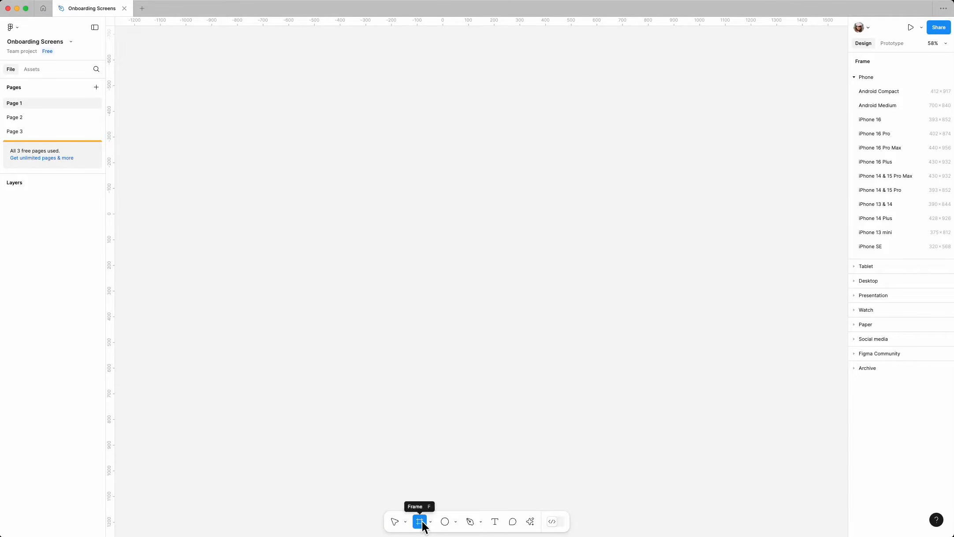
click(858, 121)
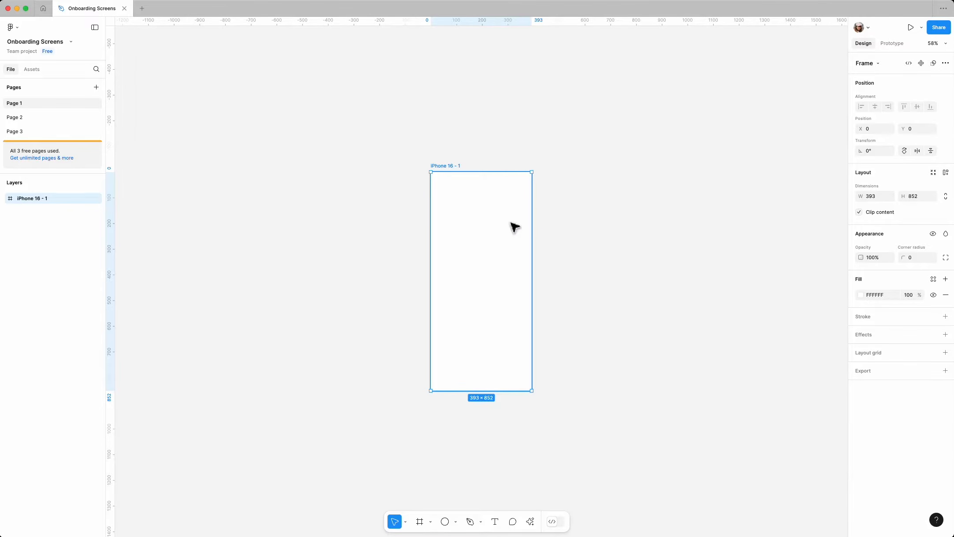
click(881, 297)
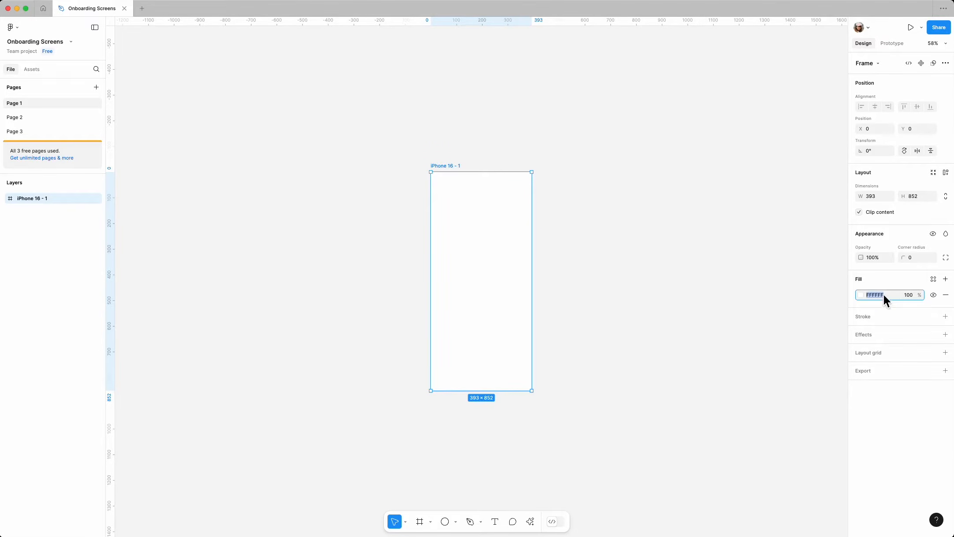
text(6BCAAD)
key(Return)
scroll(398, 271, up, 3)
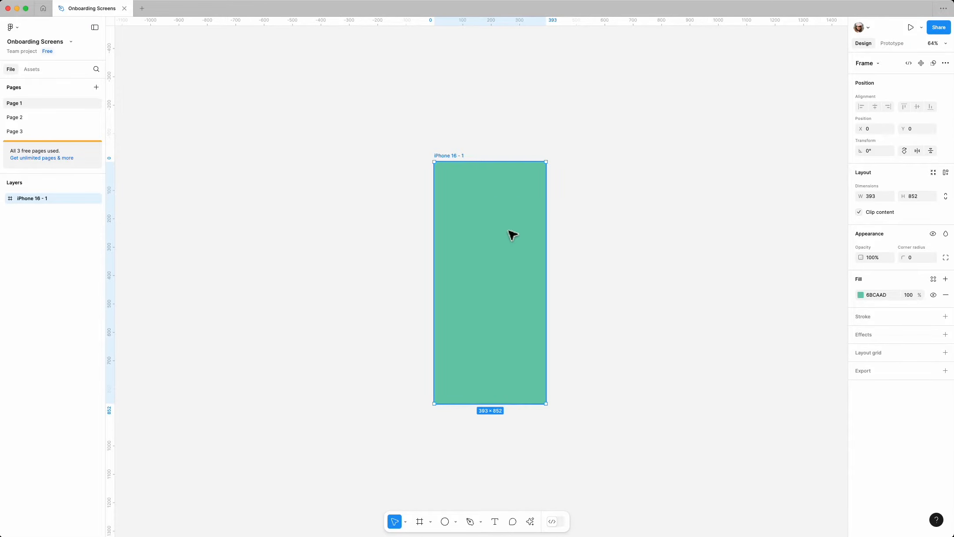
click(552, 450)
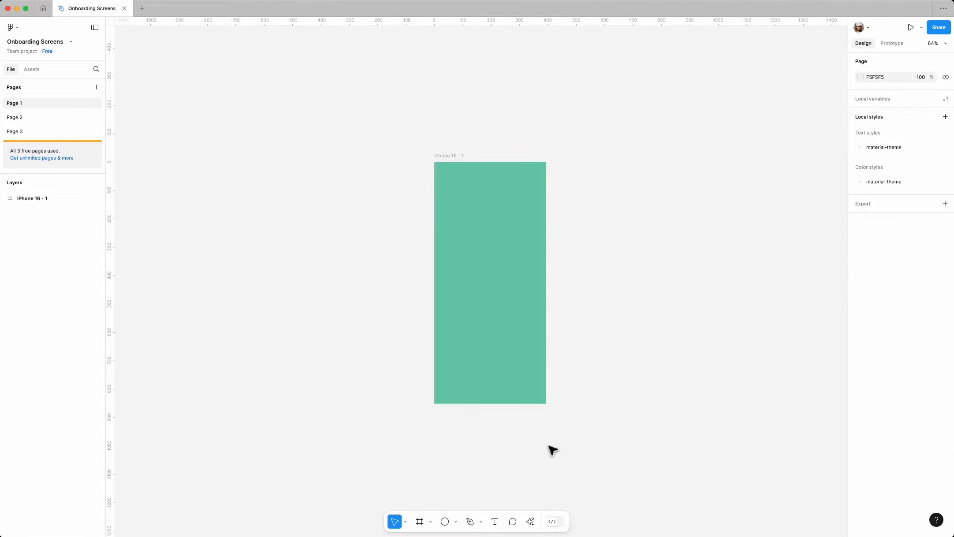
Launch the LottieFiles plugin and search its free animations for "save money"
click(531, 521)
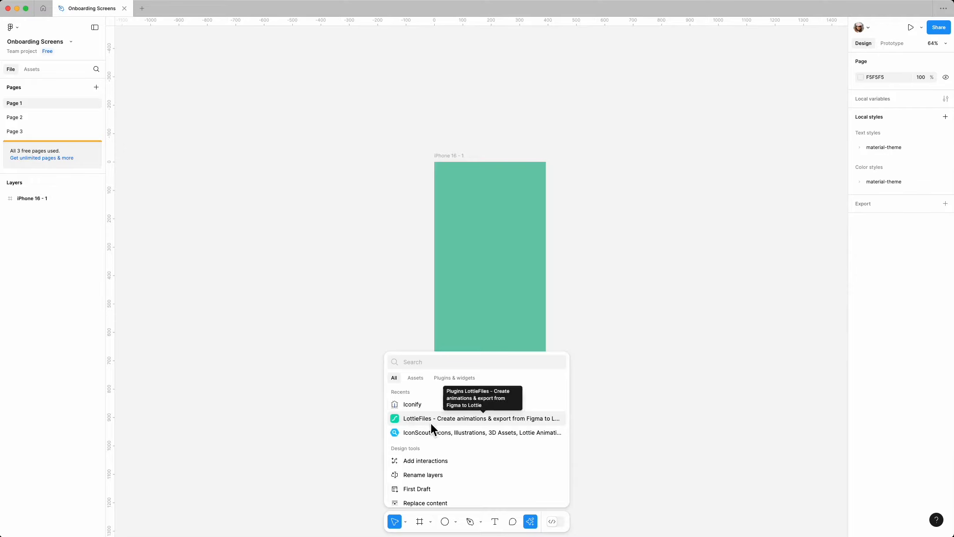
click(413, 419)
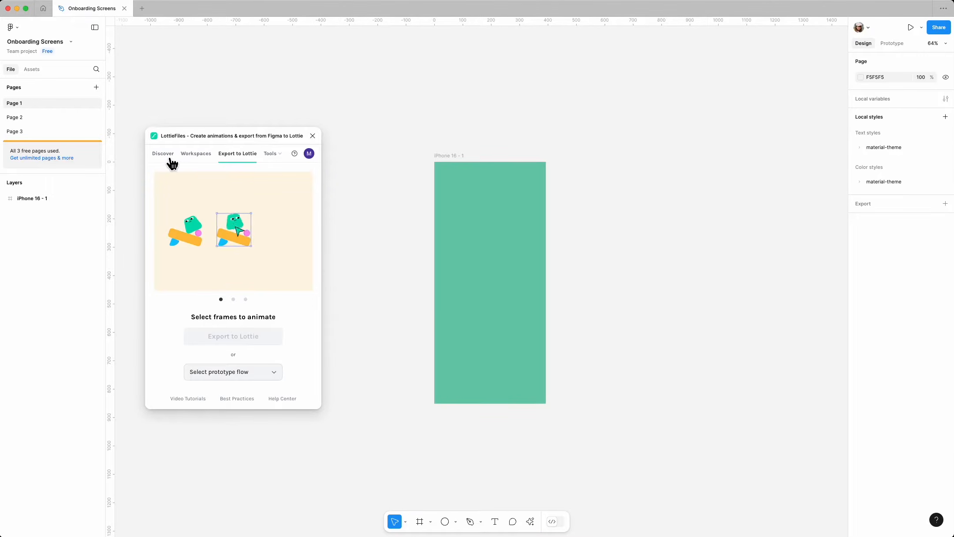
click(171, 160)
click(208, 170)
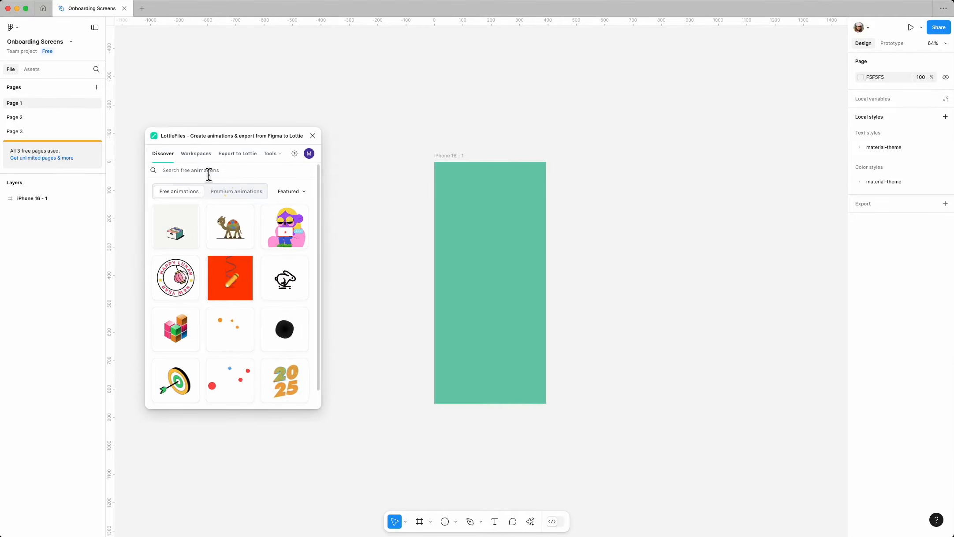
text(save money)
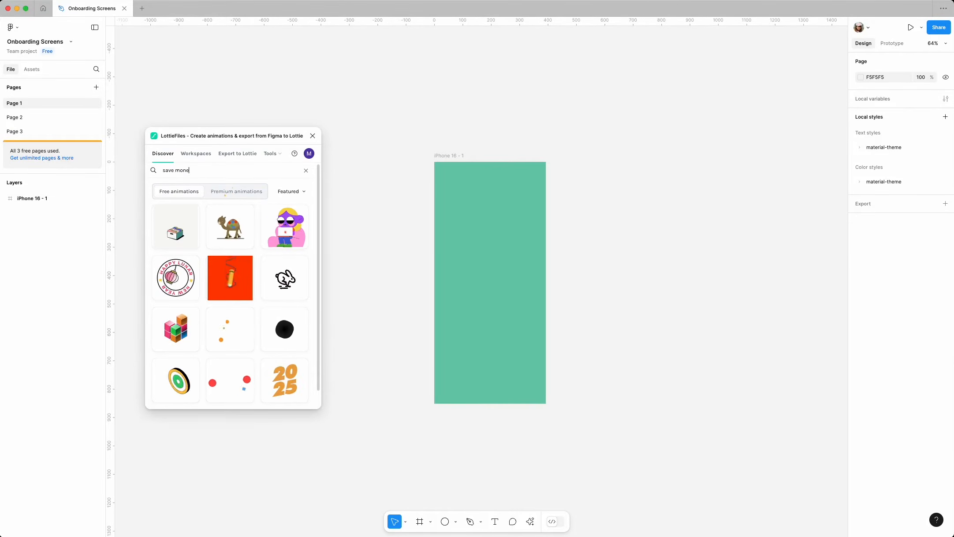
key(Return)
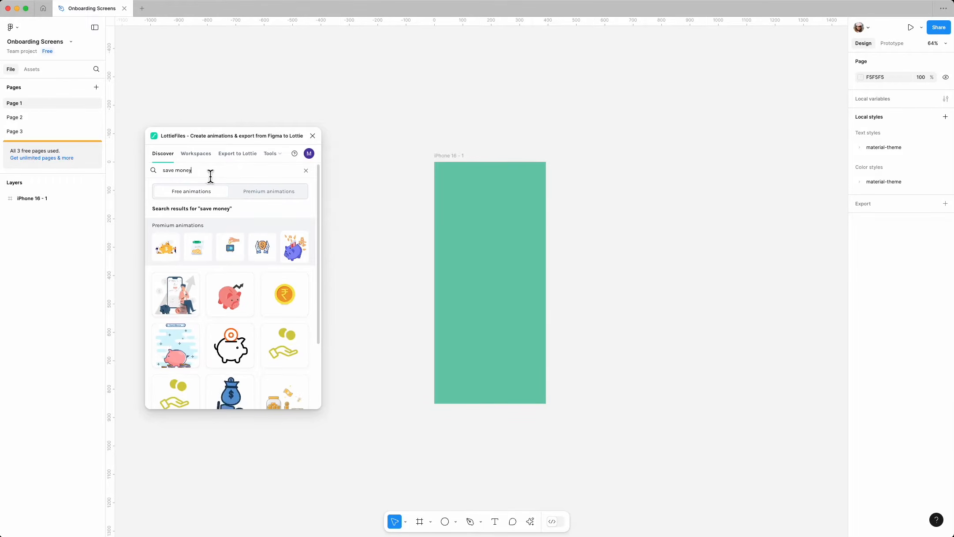
Insert the pink piggy bank animation as a Medium (500 x 500) transparent GIF and place it inside the iPhone 16 frame
scroll(262, 328, down, 3)
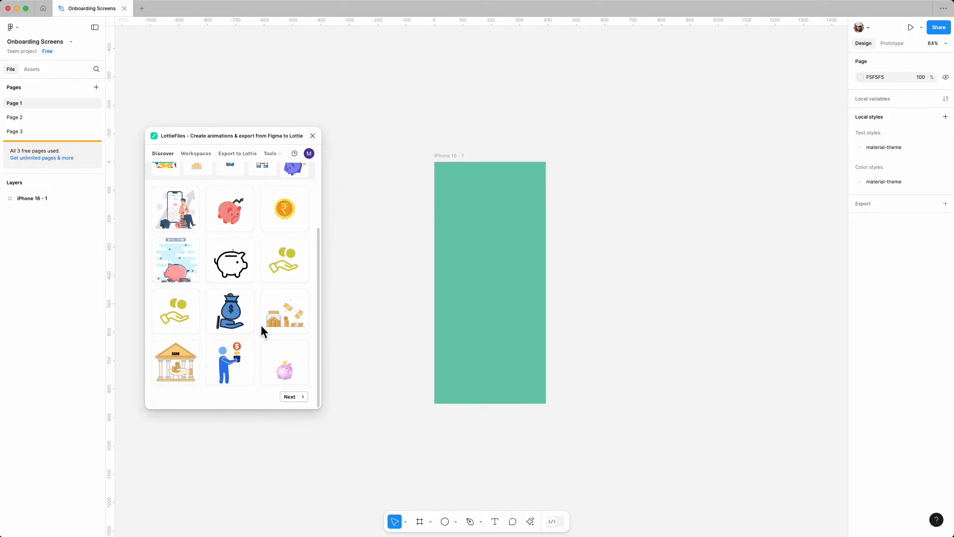
click(286, 373)
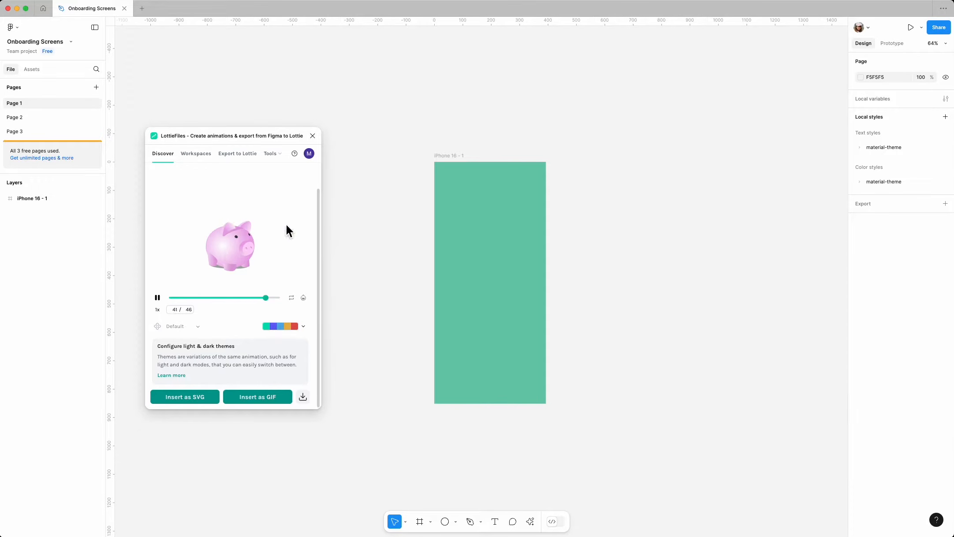
click(272, 401)
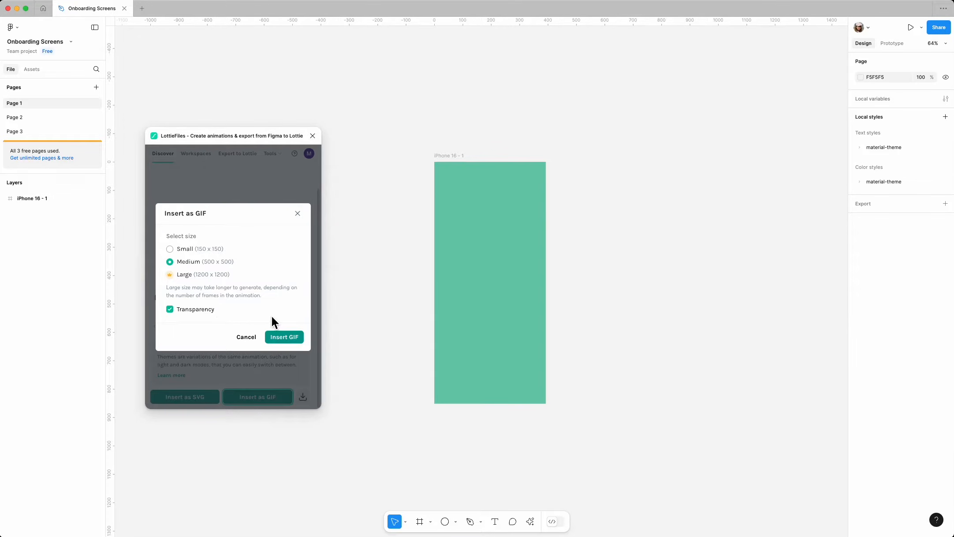
click(289, 344)
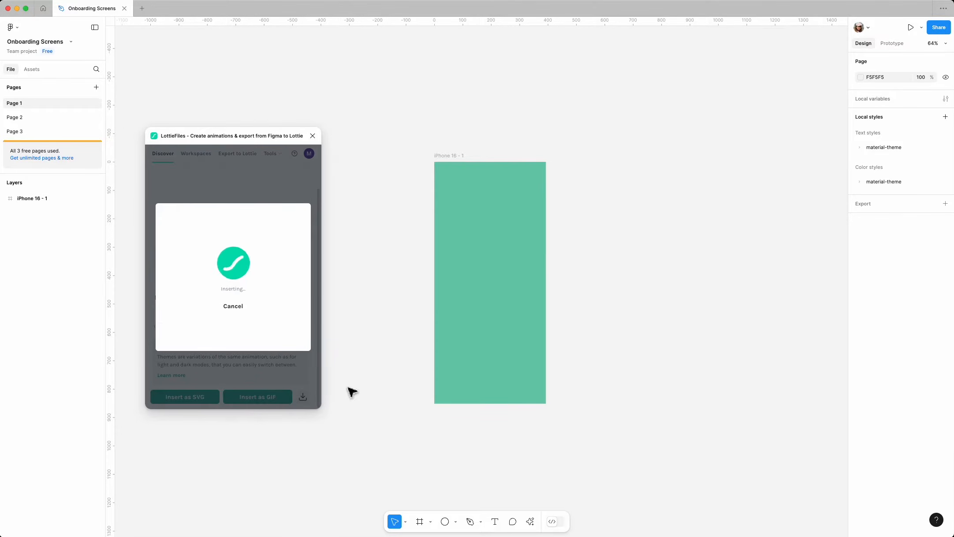
click(524, 365)
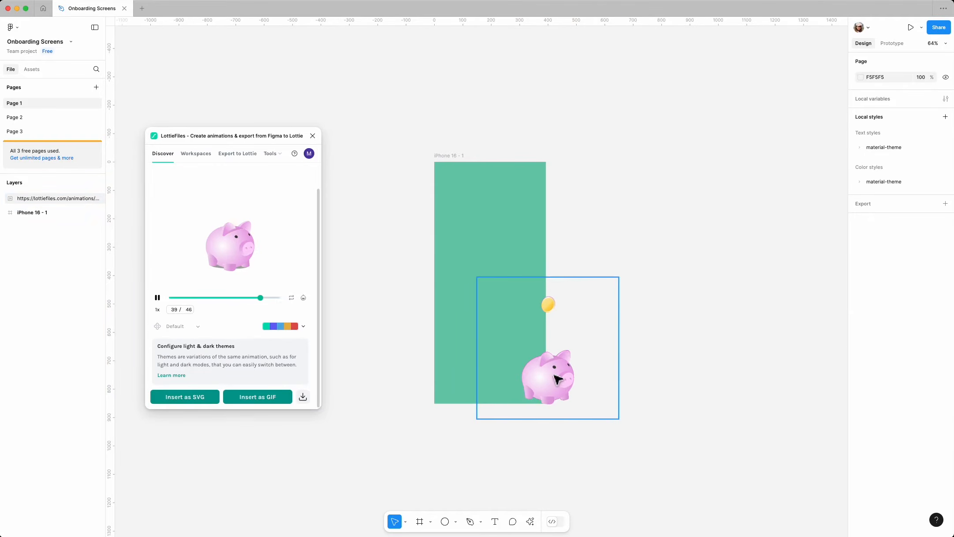
drag(569, 382, 521, 317)
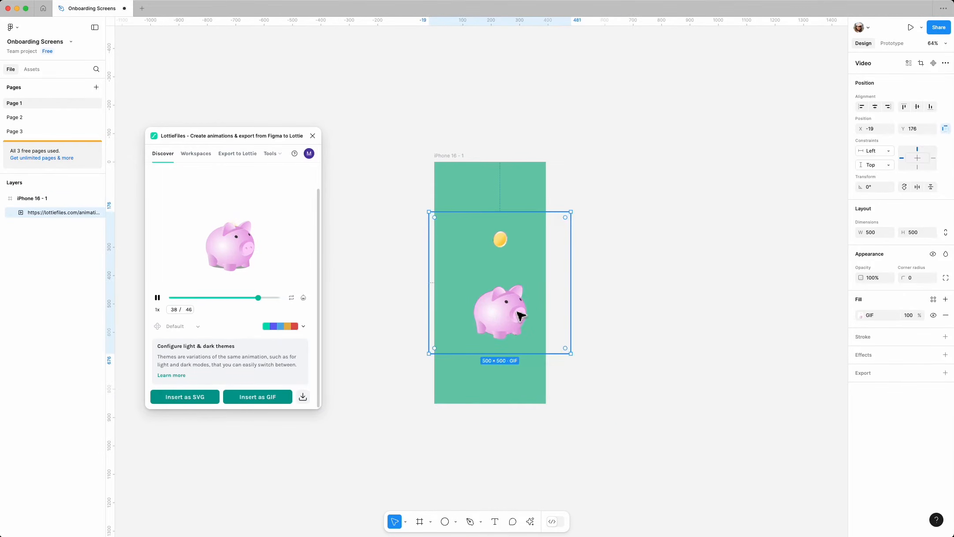
click(313, 136)
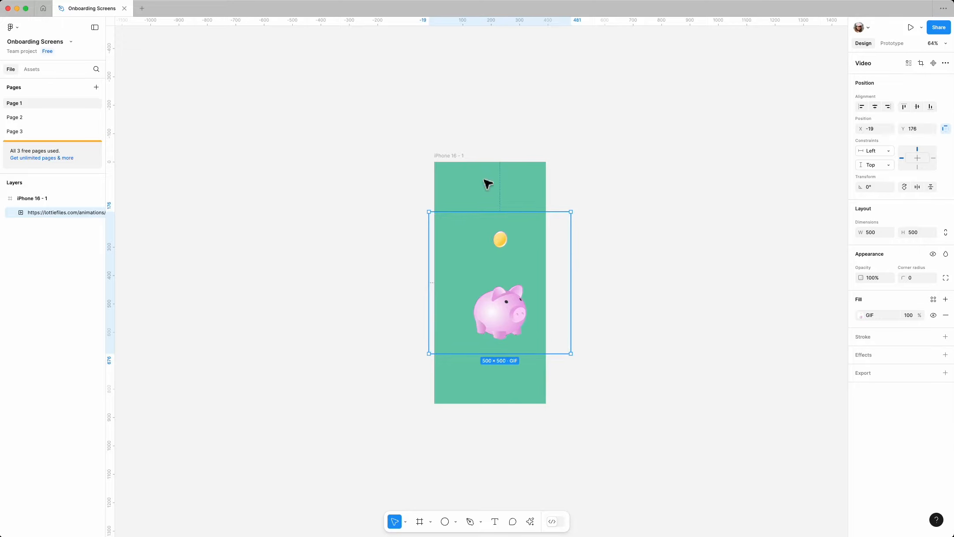
Scale the piggy bank GIF proportionally to a width of 393 and centre it horizontally in the frame
click(455, 157)
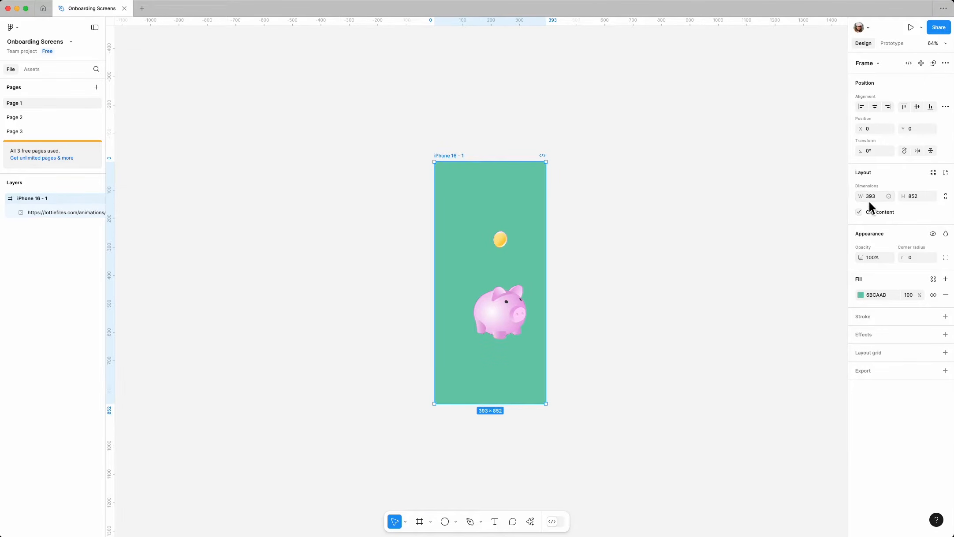
click(496, 299)
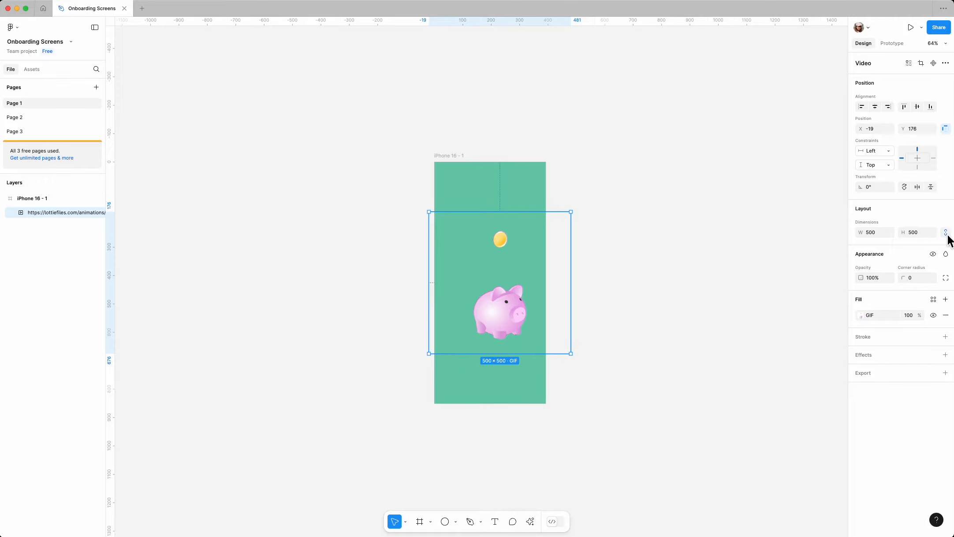
click(874, 235)
text(393)
key(Return)
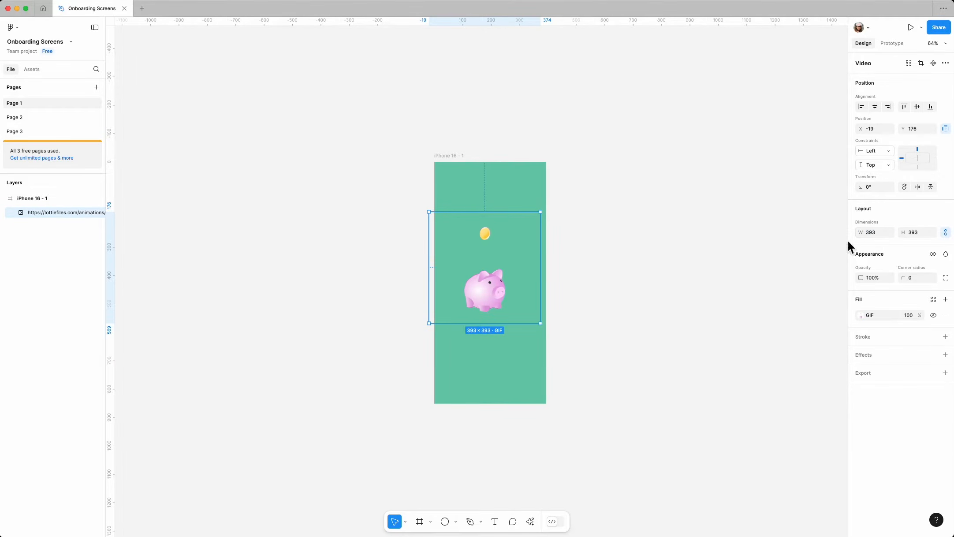
click(878, 107)
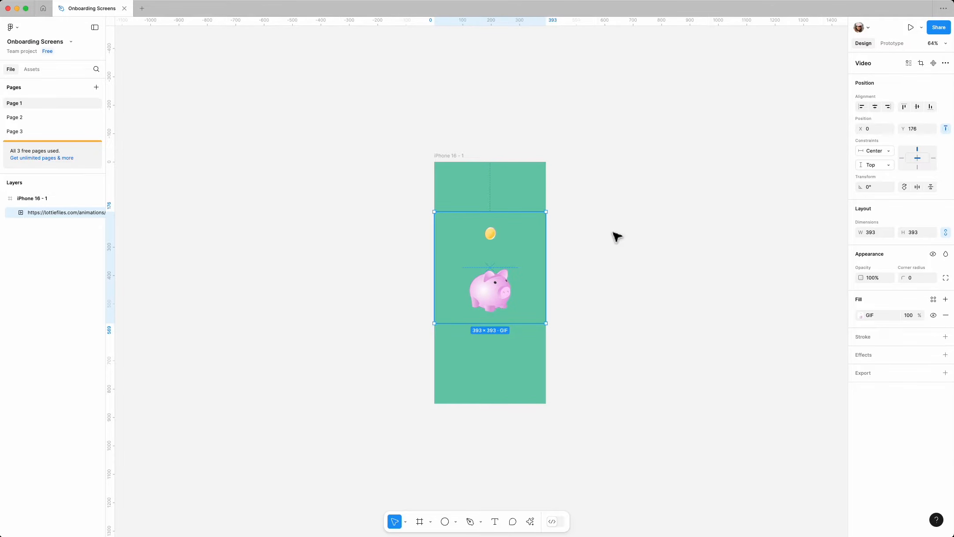
Add the text "Save money" beneath the piggy bank and make its text box auto width
scroll(572, 264, down, 2)
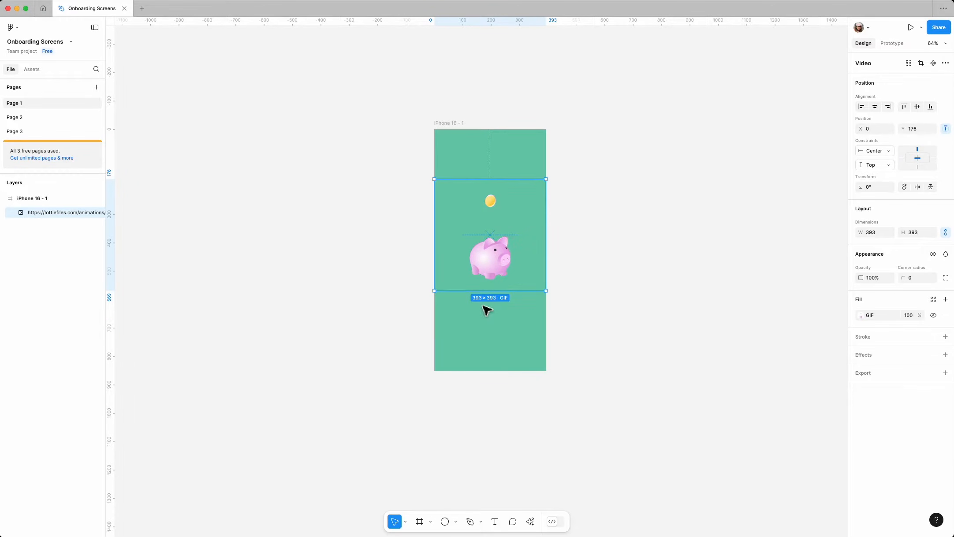
scroll(487, 311, up, 5)
scroll(493, 311, up, 2)
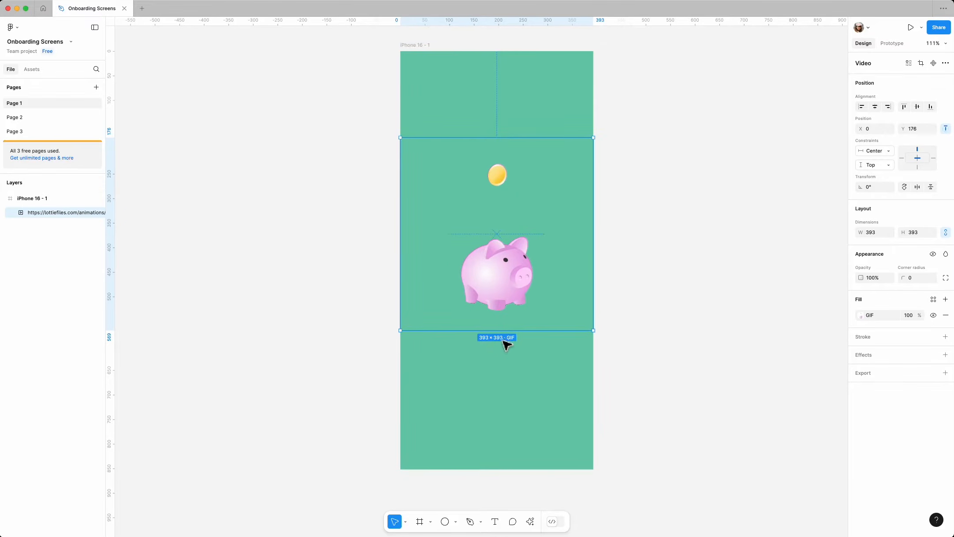
key(t)
drag(464, 344, 567, 363)
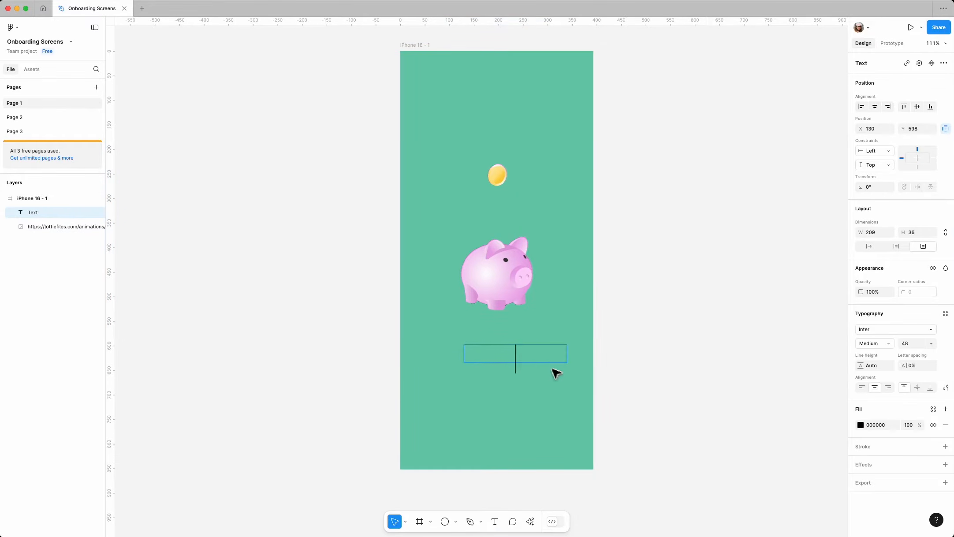
text(Save money)
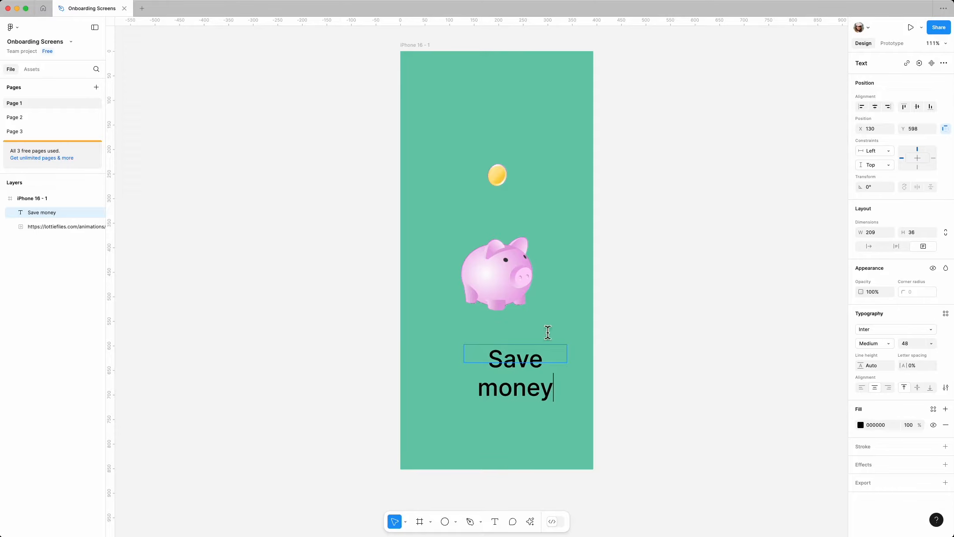
click(877, 248)
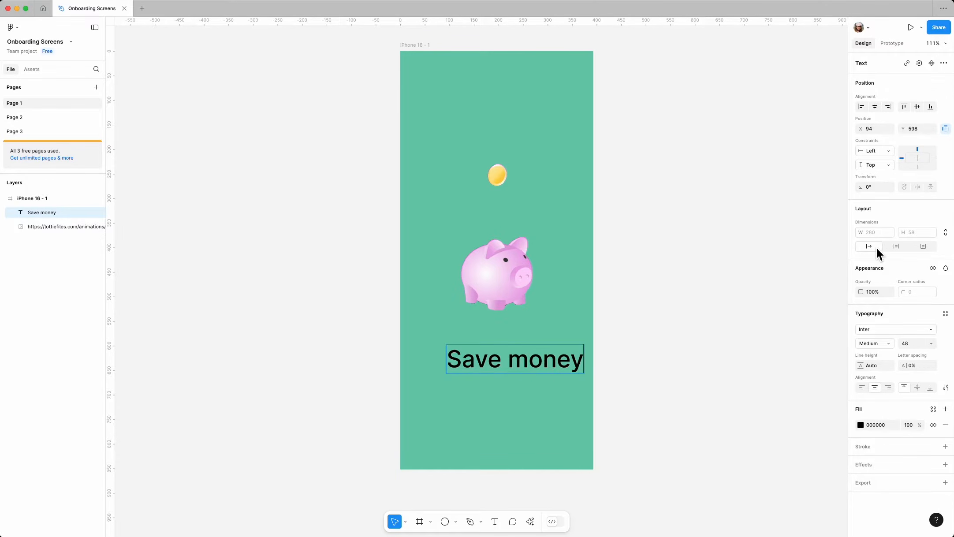
Set the fill colour of the "Save money" text to white (FFFFFF)
click(860, 424)
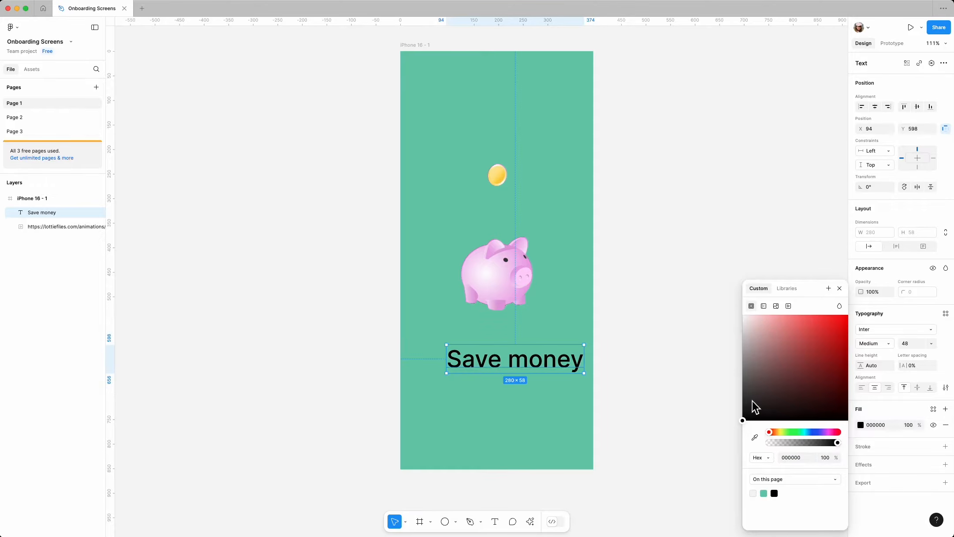
drag(752, 402, 737, 311)
click(840, 288)
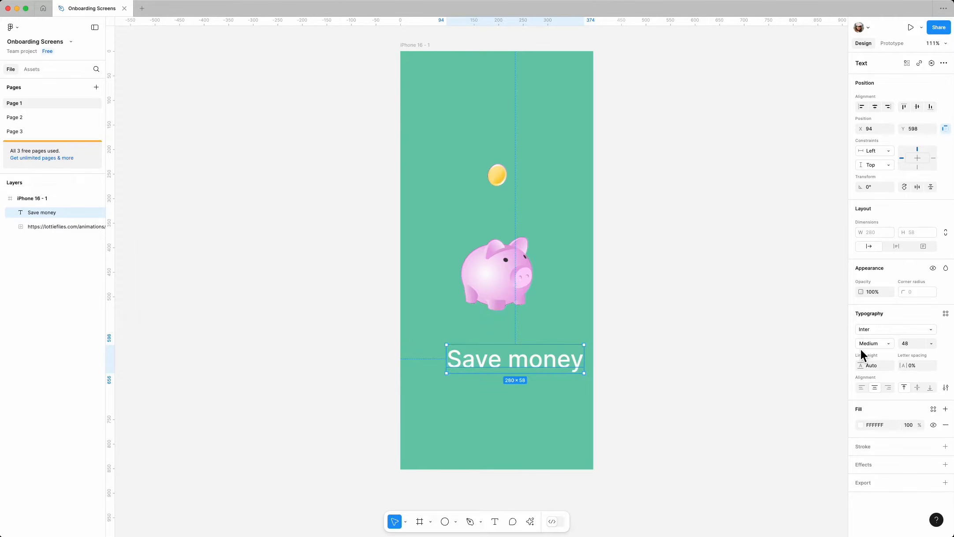
Centre the "Save money" text horizontally in the frame and move it up to Y 569, closer to the piggy bank
click(875, 106)
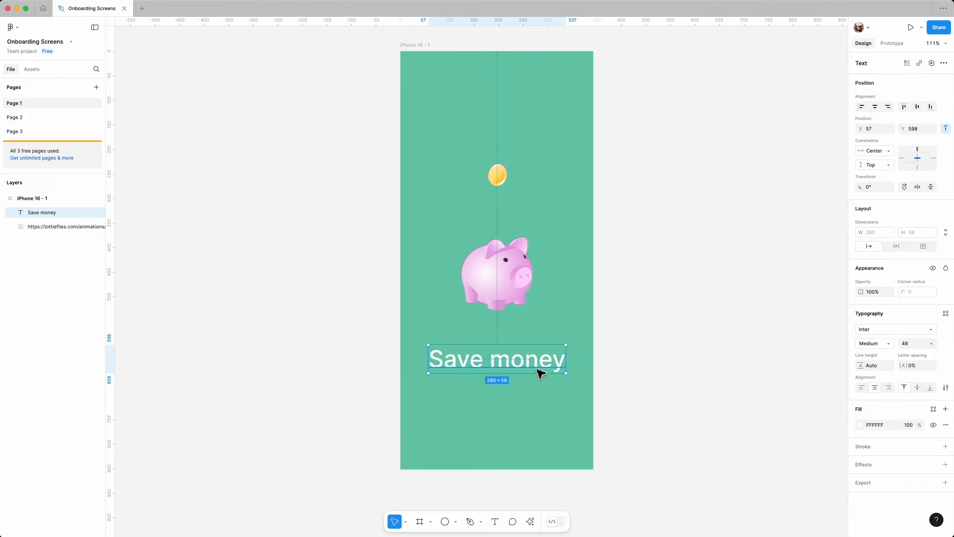
drag(539, 373, 533, 358)
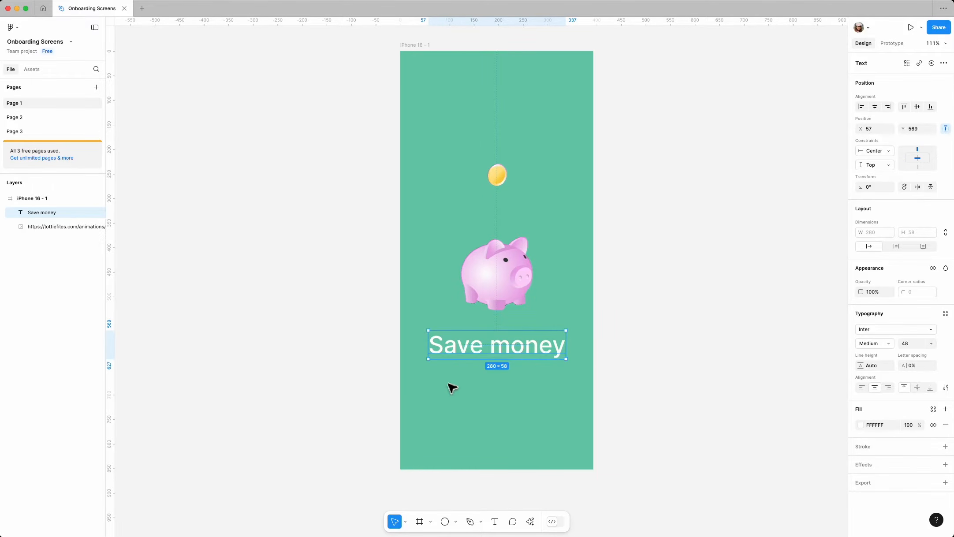
click(500, 390)
Draw a circle beneath the "Save money" text and set its size to 12 by 12
click(445, 522)
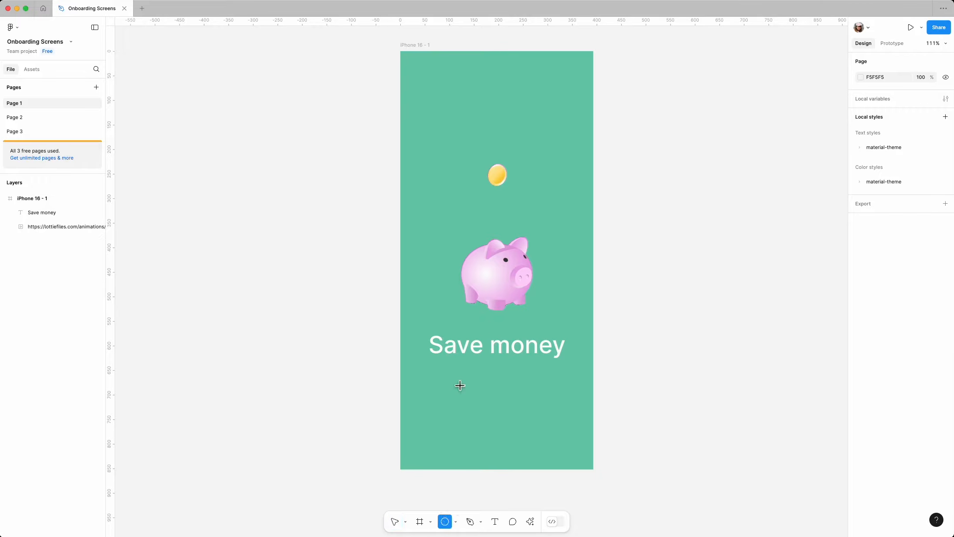
drag(454, 375, 463, 383)
click(912, 234)
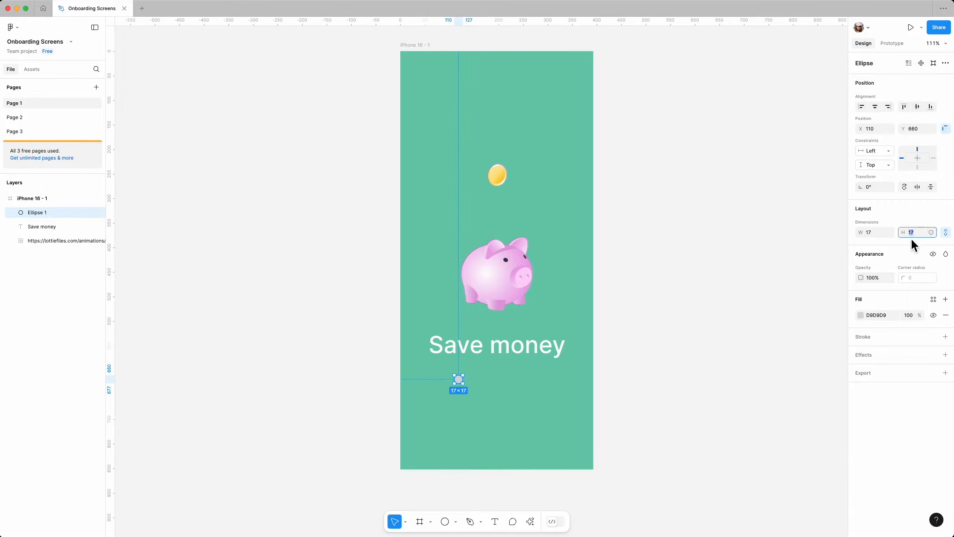
text(12)
key(Return)
Set the fill colour of the small circle to white (FFFFFF)
scroll(468, 385, up, 5)
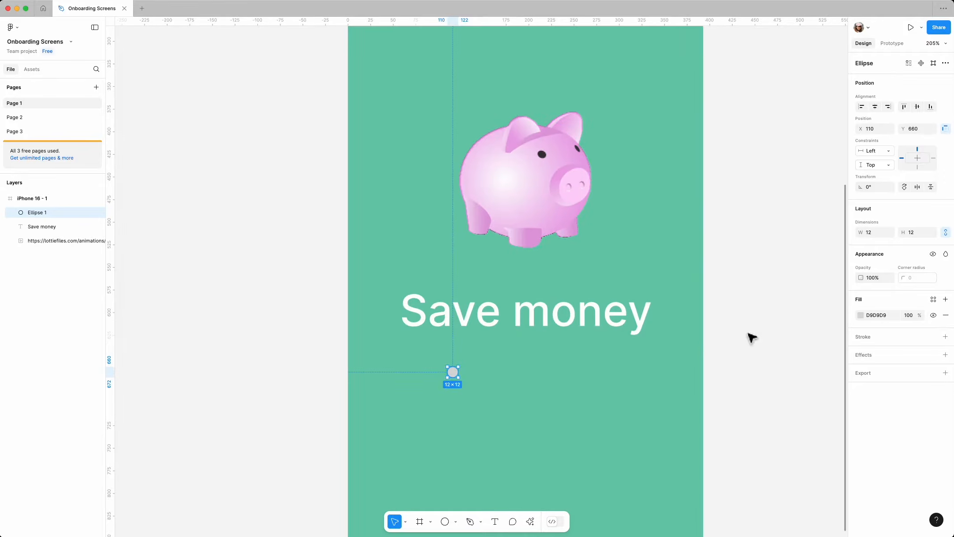
click(860, 316)
drag(775, 322, 723, 305)
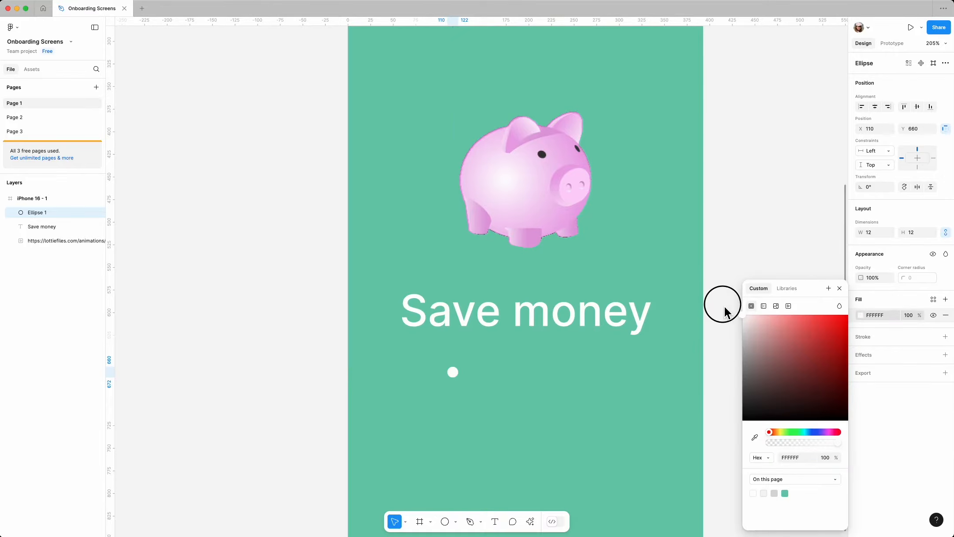
click(840, 288)
Duplicate the white dot three times to its right at 20 px intervals, making a row of four
drag(460, 374, 481, 375)
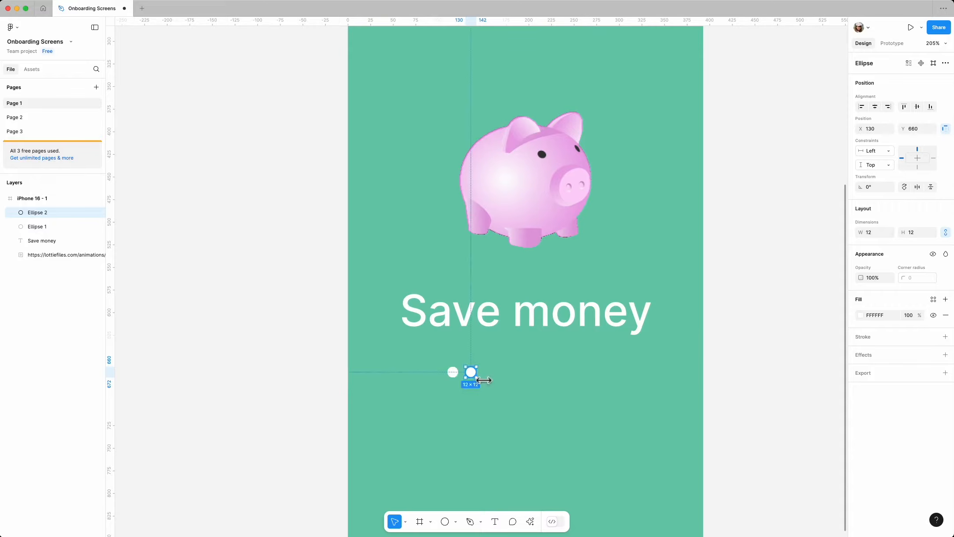
key(super+d)
key(super+d)
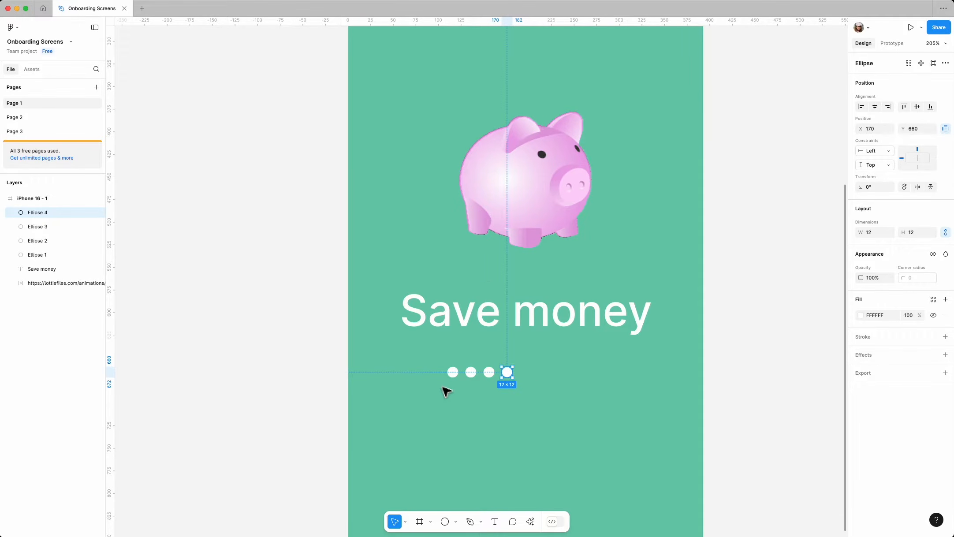
Add a white (FFFFFF) stroke to the second, third and fourth dots
shift+click(489, 374)
shift+click(471, 374)
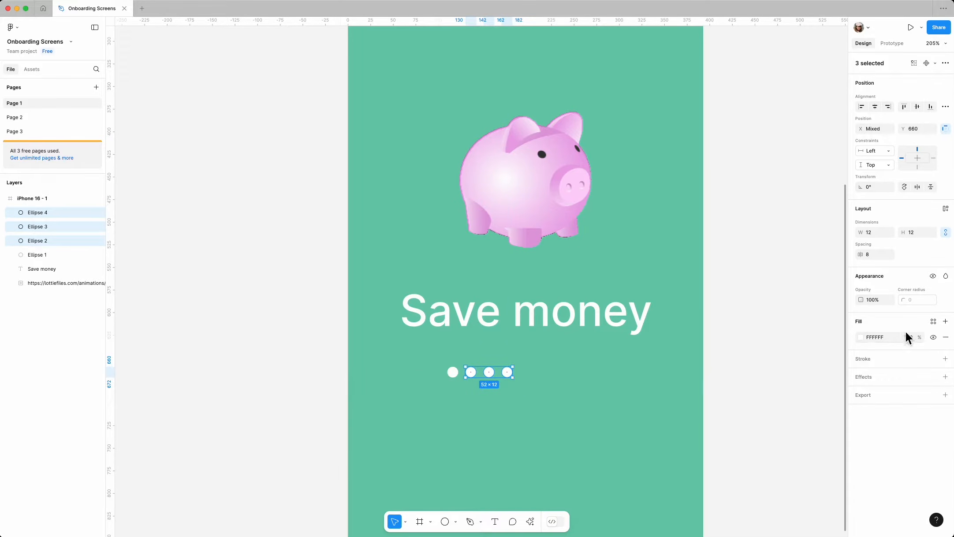
click(945, 358)
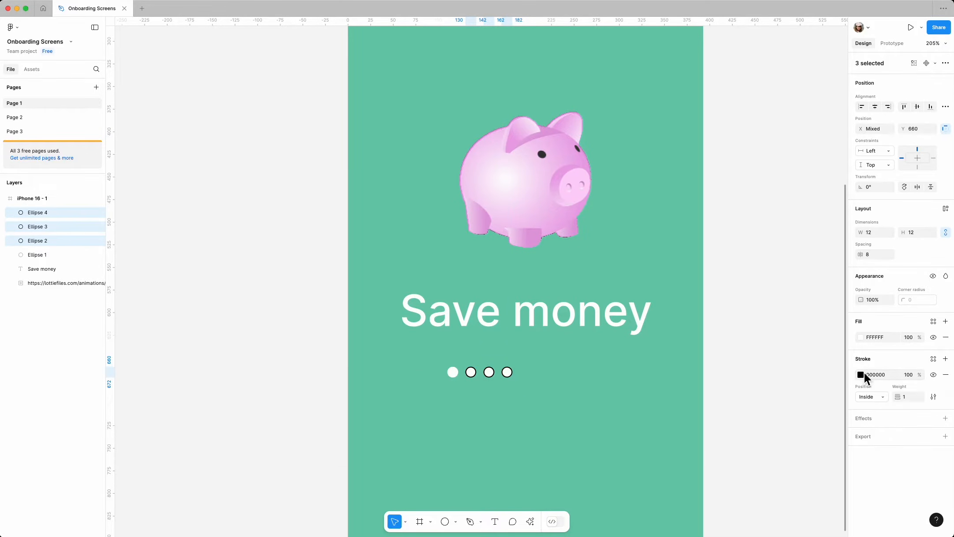
click(861, 374)
text(FFFFFF)
key(Return)
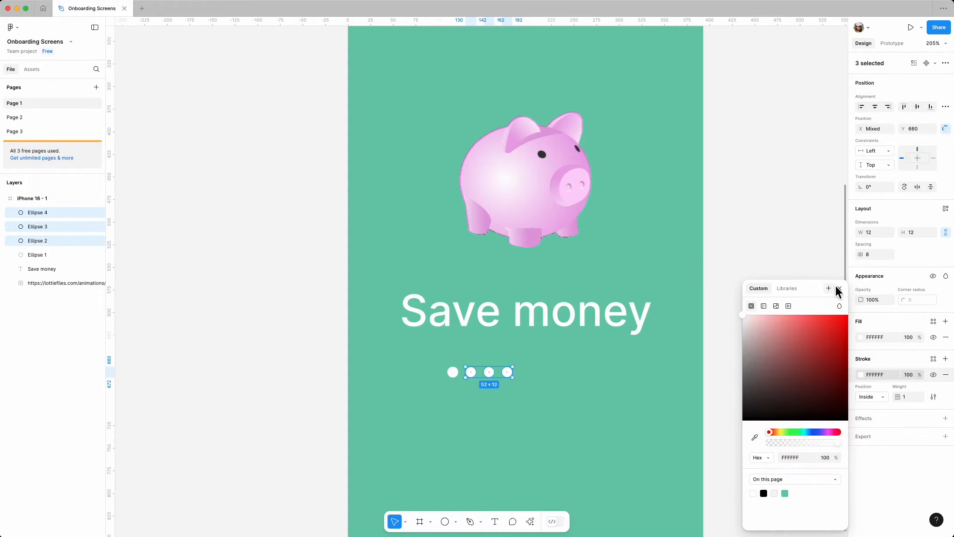
click(839, 289)
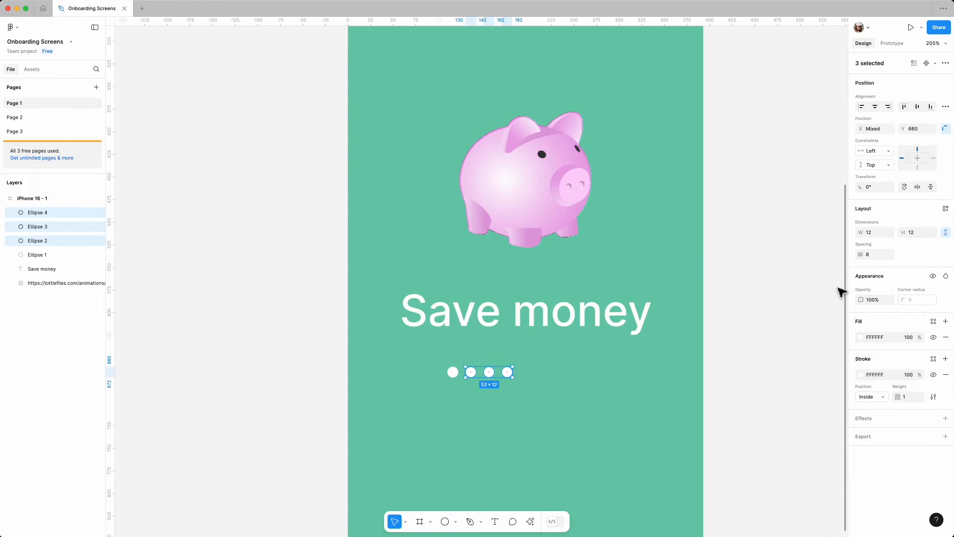
Remove the fill from the three stroked dots and set their stroke weight to 2
click(946, 338)
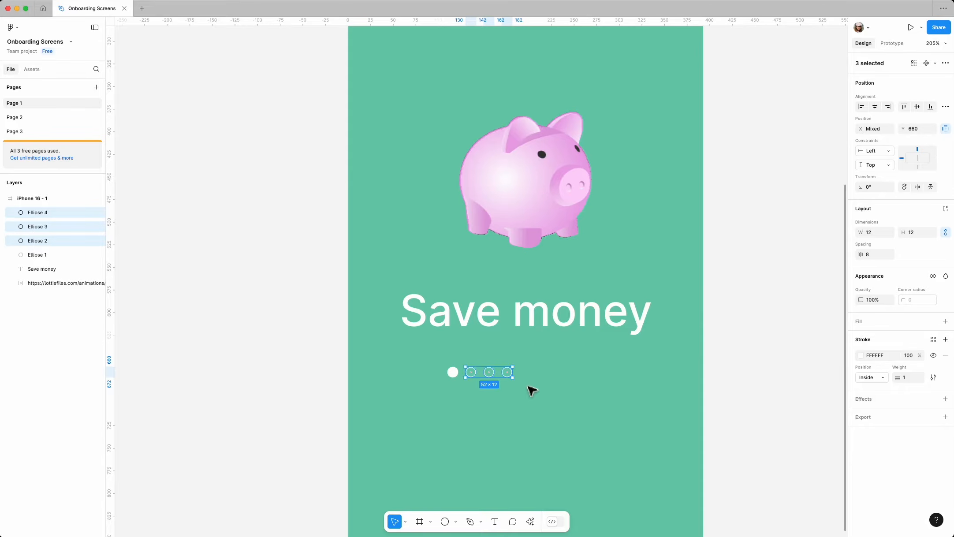
click(903, 381)
text(2)
key(Return)
click(552, 385)
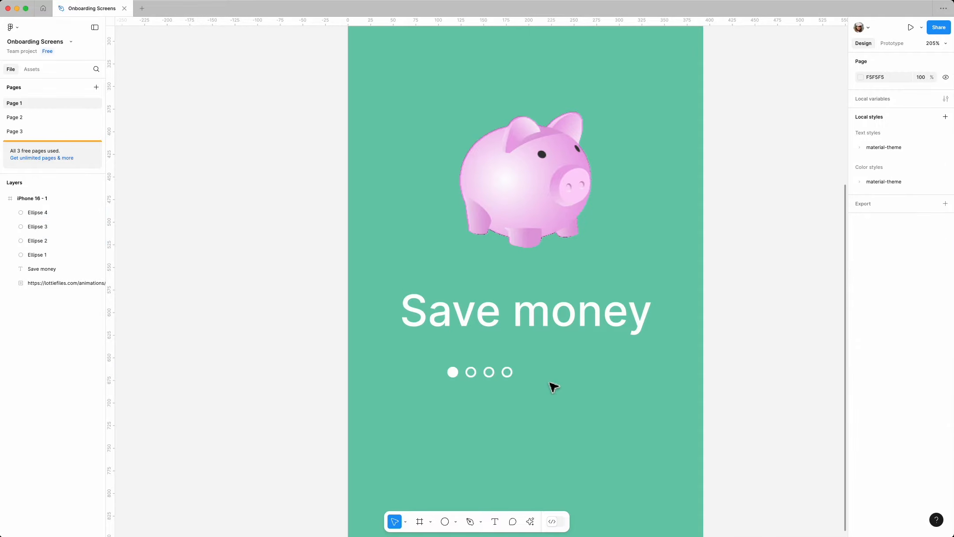
Wrap the four dots in an auto layout frame and move it up, centred beneath the "Save money" text
drag(560, 365, 426, 396)
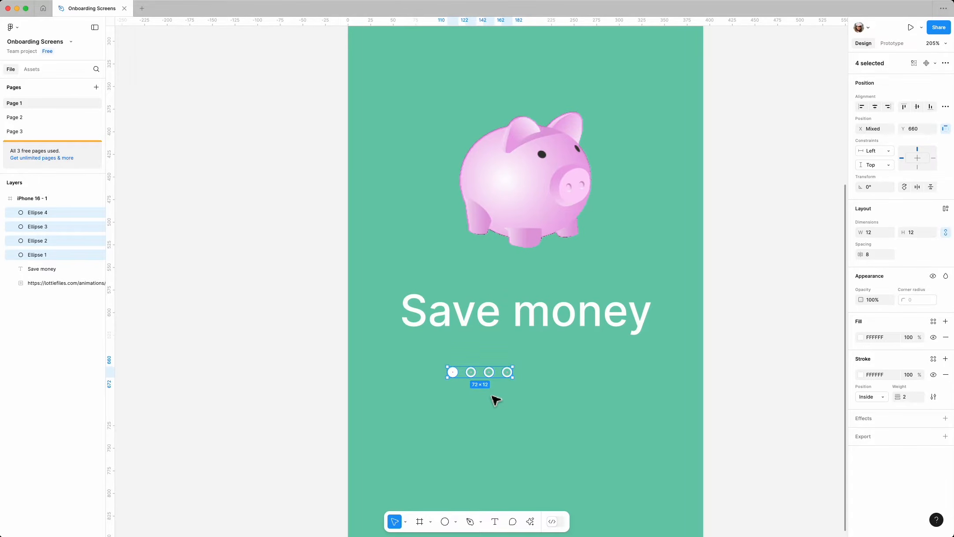
key(shift+a)
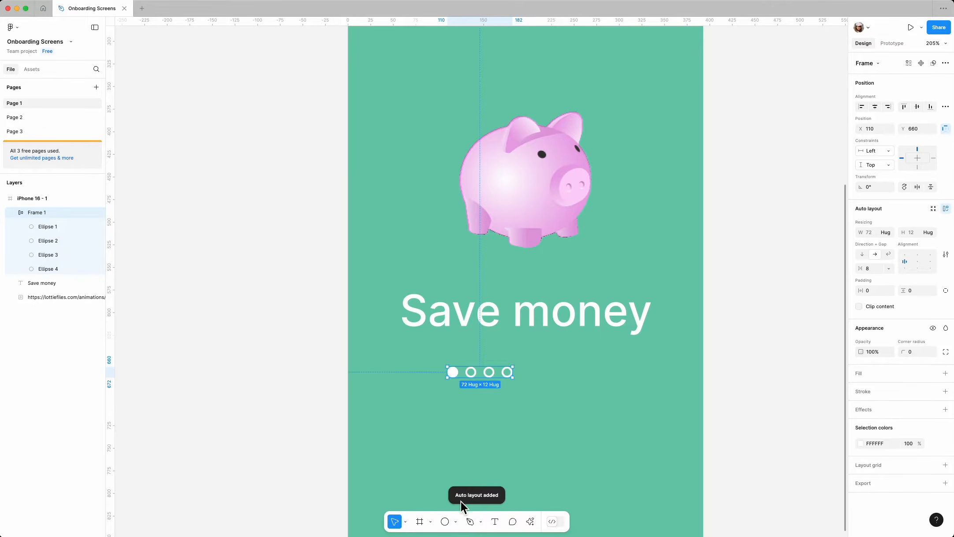
drag(506, 372, 553, 363)
click(609, 373)
scroll(565, 369, down, 5)
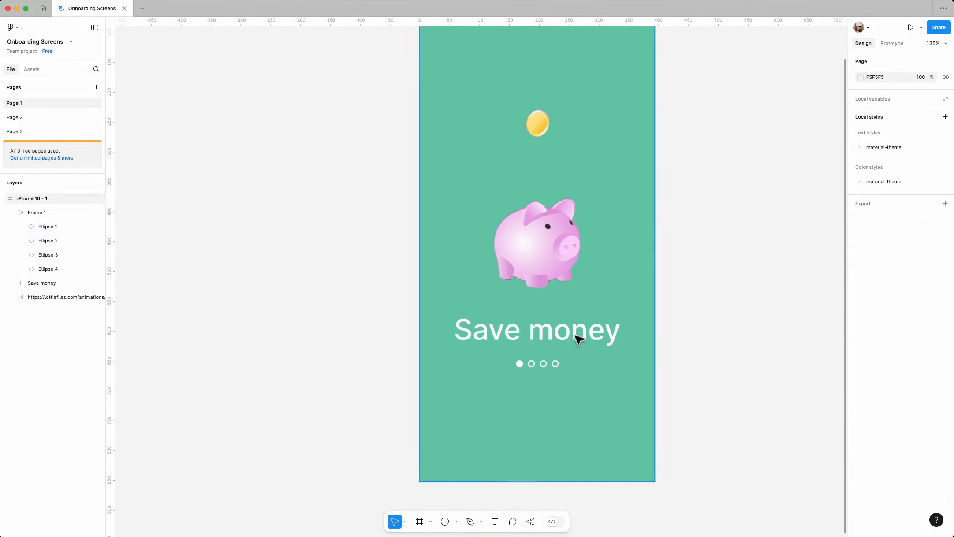
Combine the piggy bank, the "Save money" text and the dots in a vertical auto layout with a gap of 20
click(679, 163)
drag(676, 143, 482, 377)
key(shift+a)
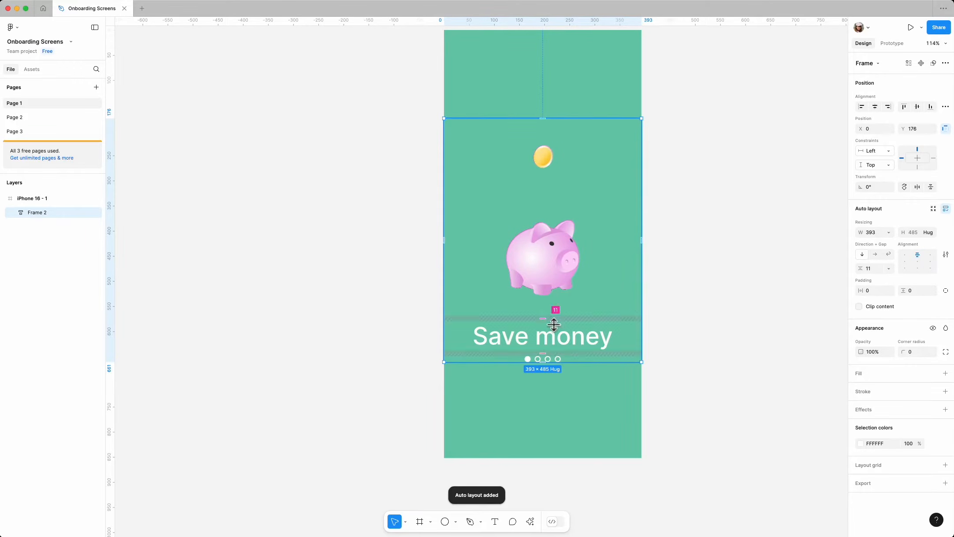
click(875, 273)
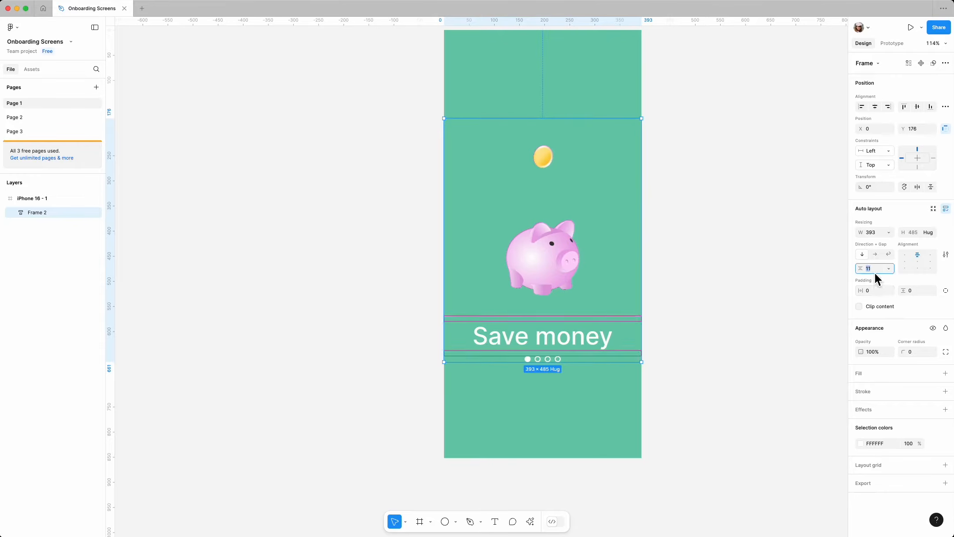
text(20)
key(Return)
click(739, 294)
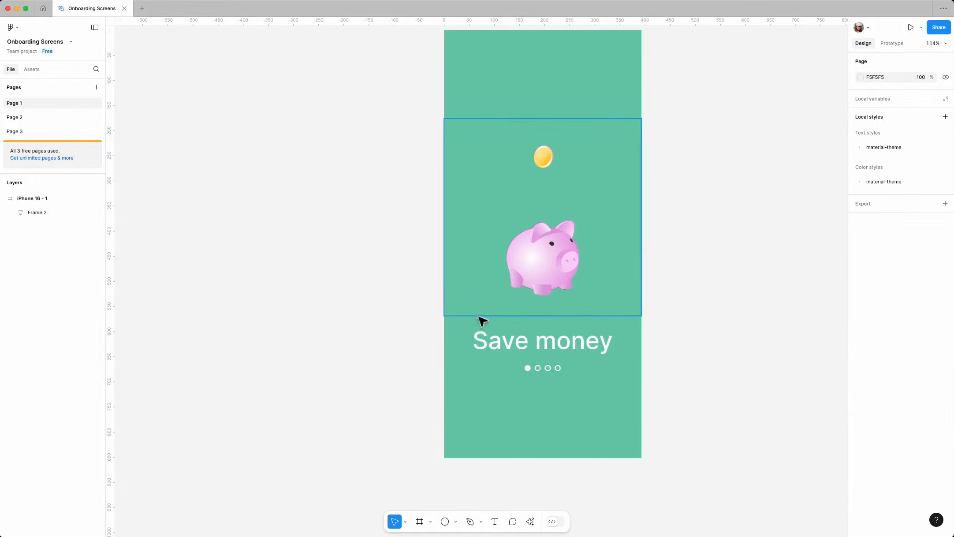
Move the auto layout frame holding the piggy bank, text and dots up to Y 90
scroll(476, 315, down, 3)
click(577, 274)
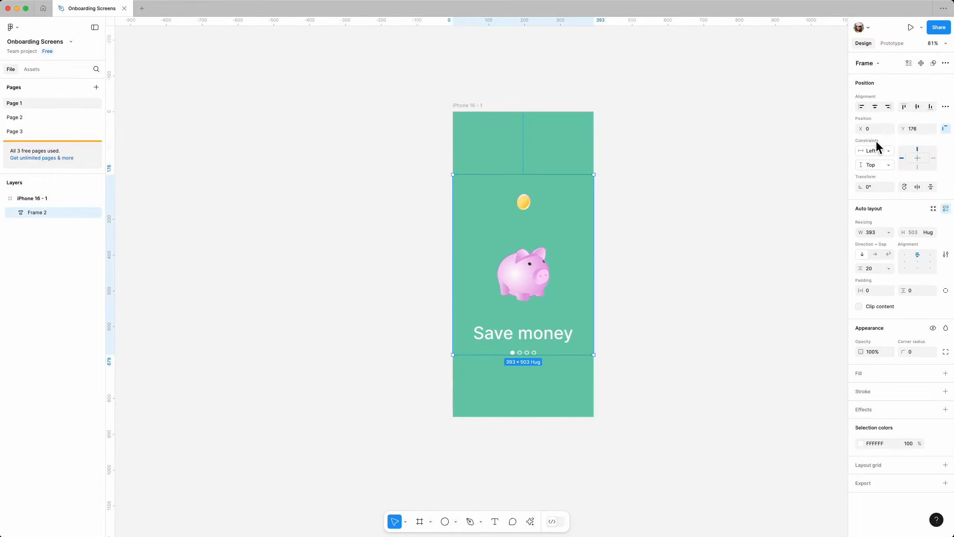
click(921, 131)
key(Return)
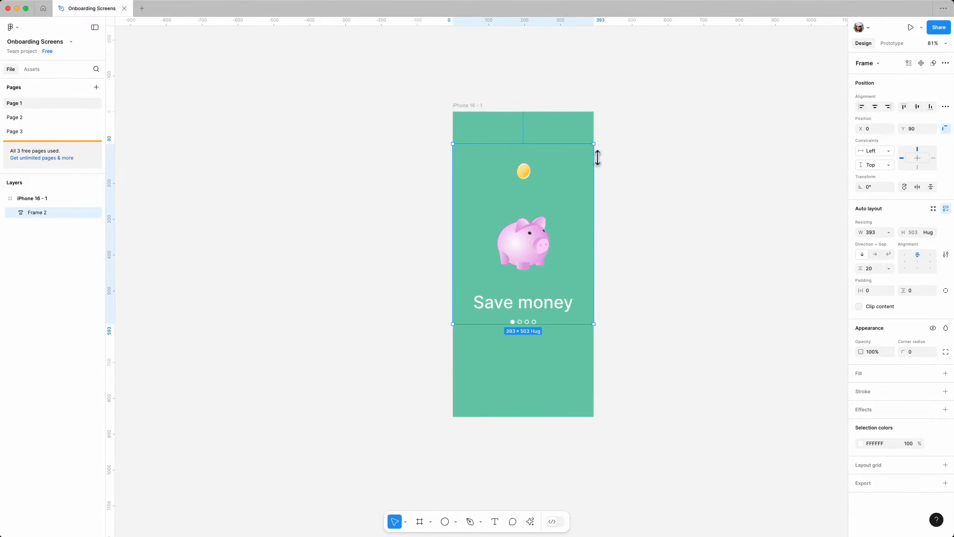
Add the text "Skip" in the upper-right corner of the iPhone frame
scroll(617, 133, up, 3)
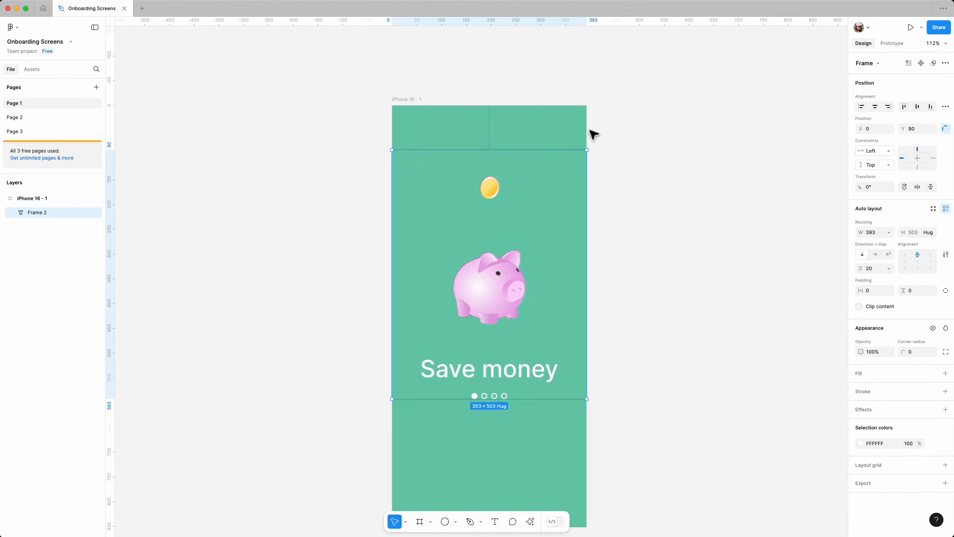
key(t)
drag(526, 126, 581, 139)
text(S)
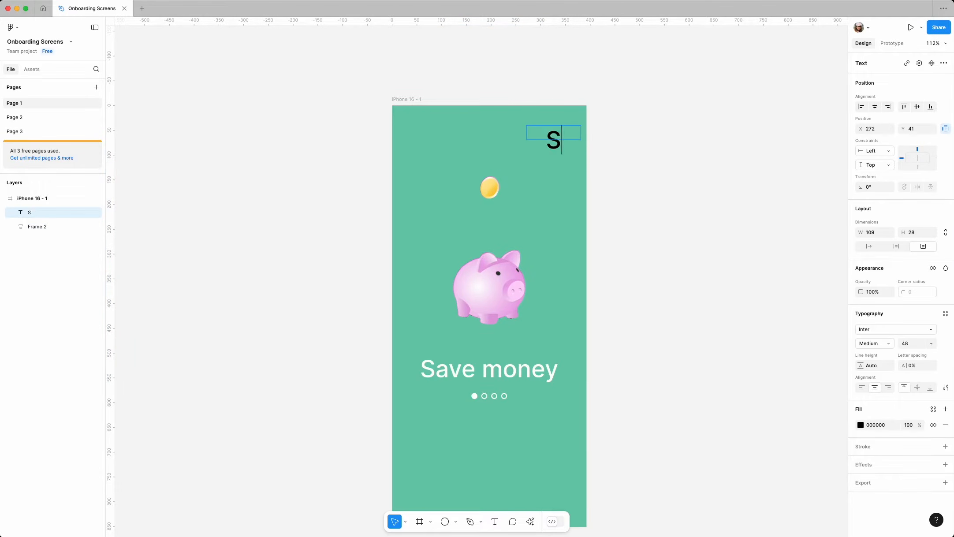
text(kip)
key(Escape)
Set the "Skip" text to font size 24 and make its text box auto width
click(931, 344)
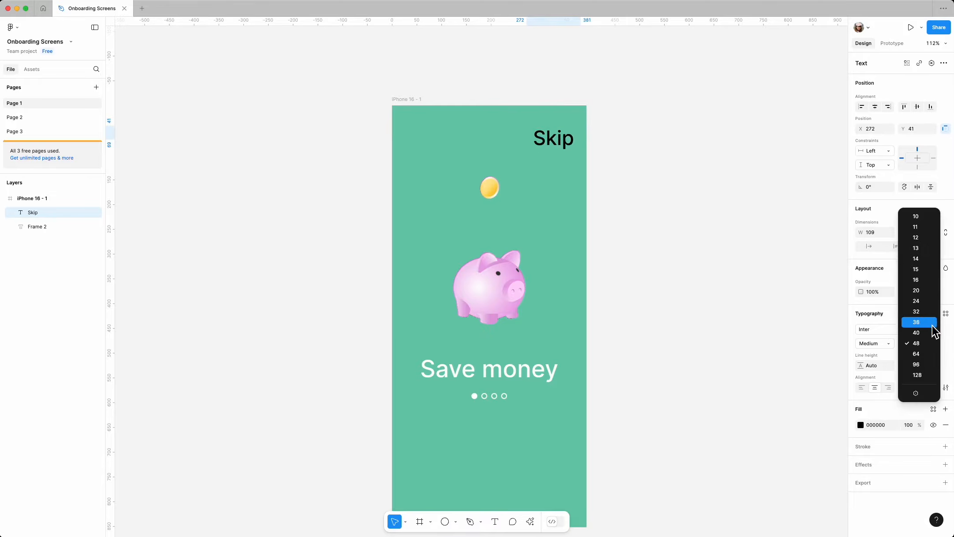
click(921, 301)
click(869, 247)
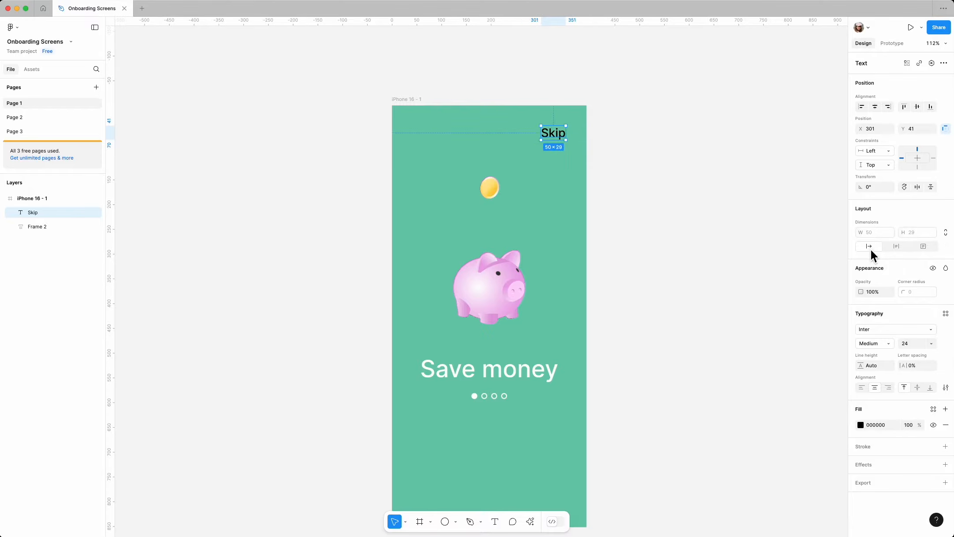
Set the fill colour of the "Skip" text to white
click(860, 425)
drag(774, 332, 712, 303)
click(840, 288)
Move the "Skip" text down slightly, about 20 px, in the iPhone frame's upper-right corner
click(560, 146)
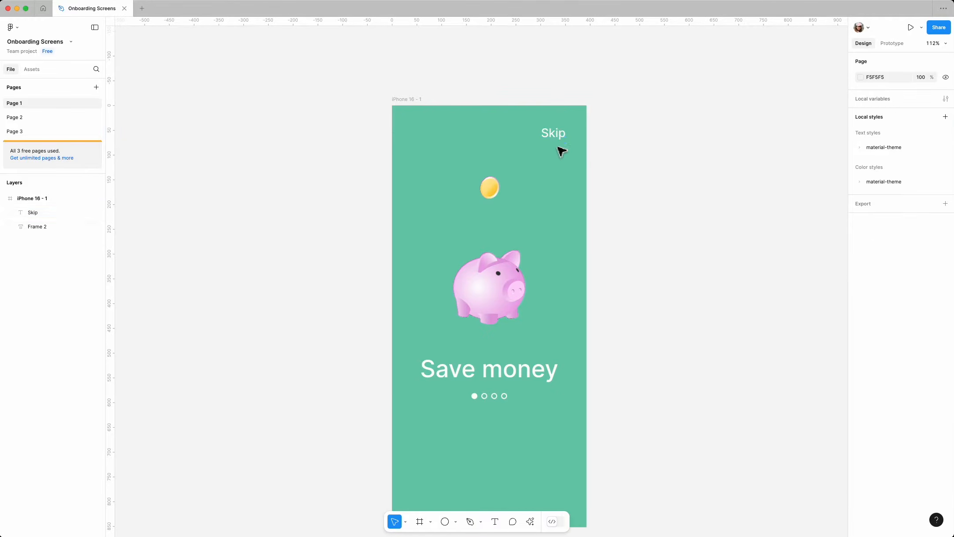
drag(559, 140, 558, 150)
click(695, 279)
Draw a circle below the pagination dots and set its size to 100 by 100
scroll(574, 270, down, 3)
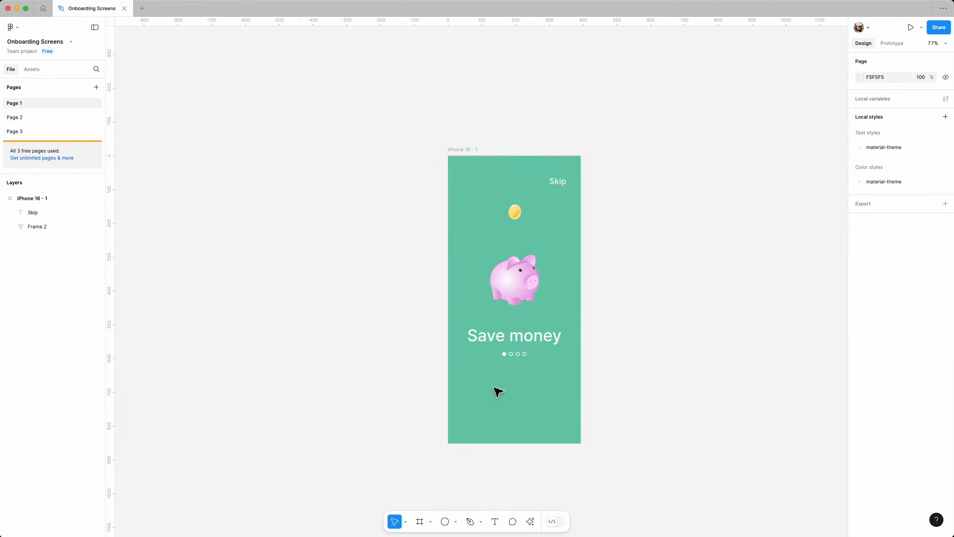
scroll(512, 392, up, 3)
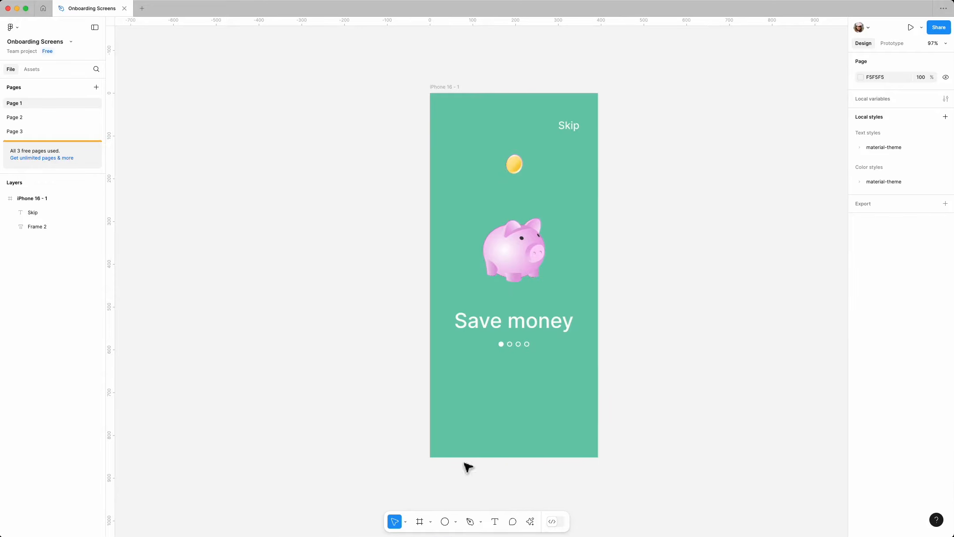
click(445, 522)
drag(499, 385, 538, 423)
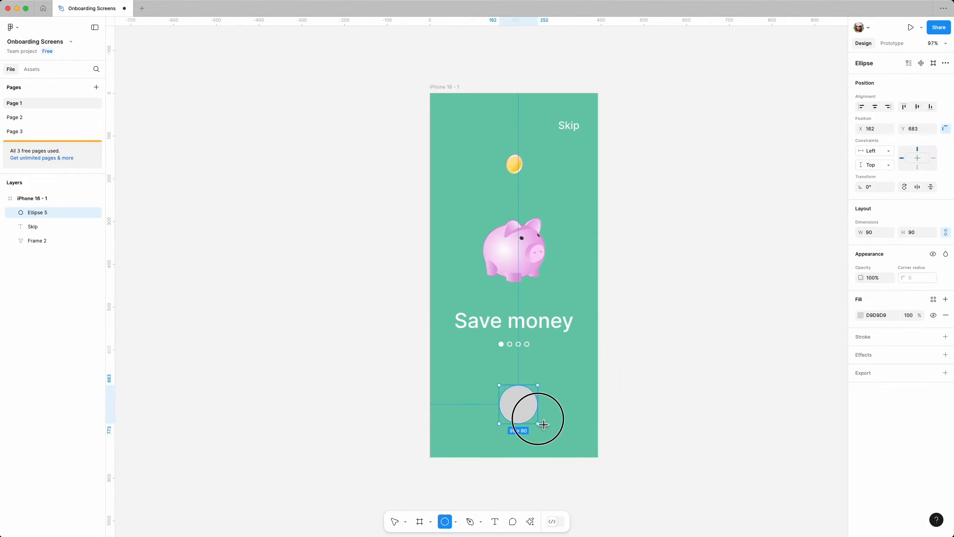
click(914, 233)
text(100)
key(Return)
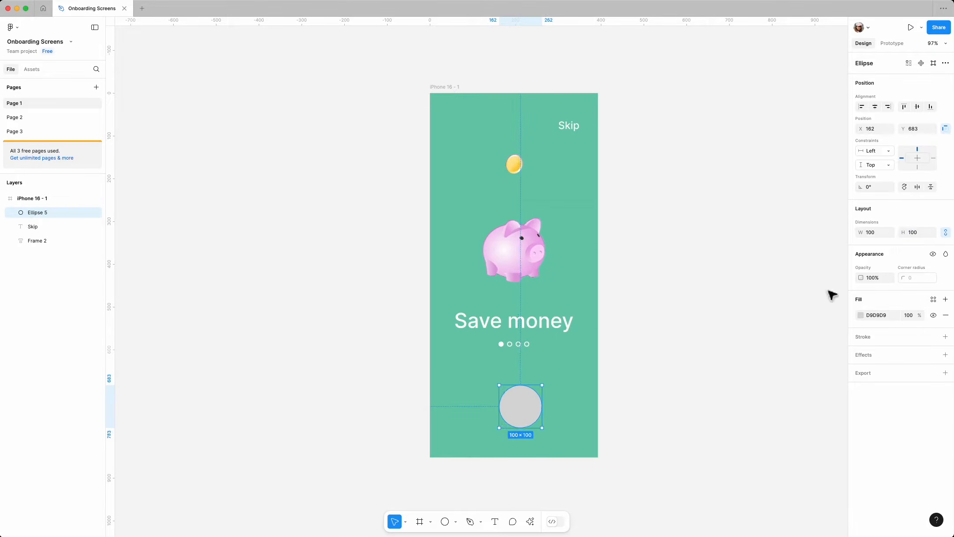
Fill the large circle with white (FFFFFF) and centre it horizontally in the frame
click(860, 315)
text(ffffff)
key(Return)
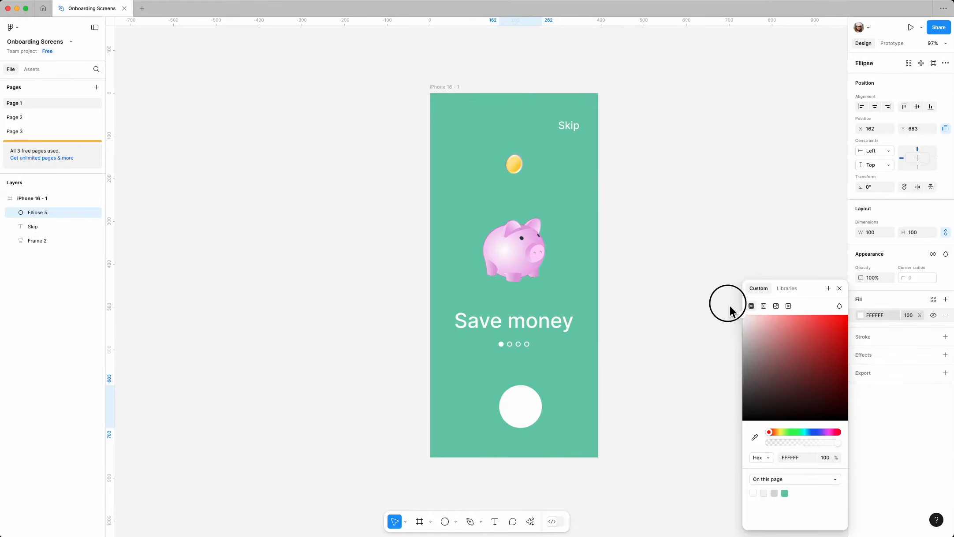
click(840, 289)
click(876, 107)
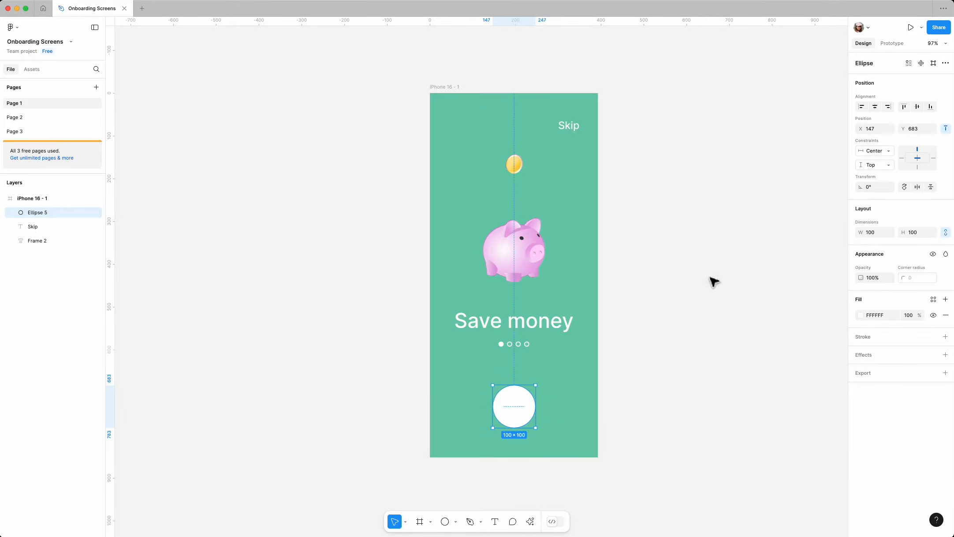
click(591, 416)
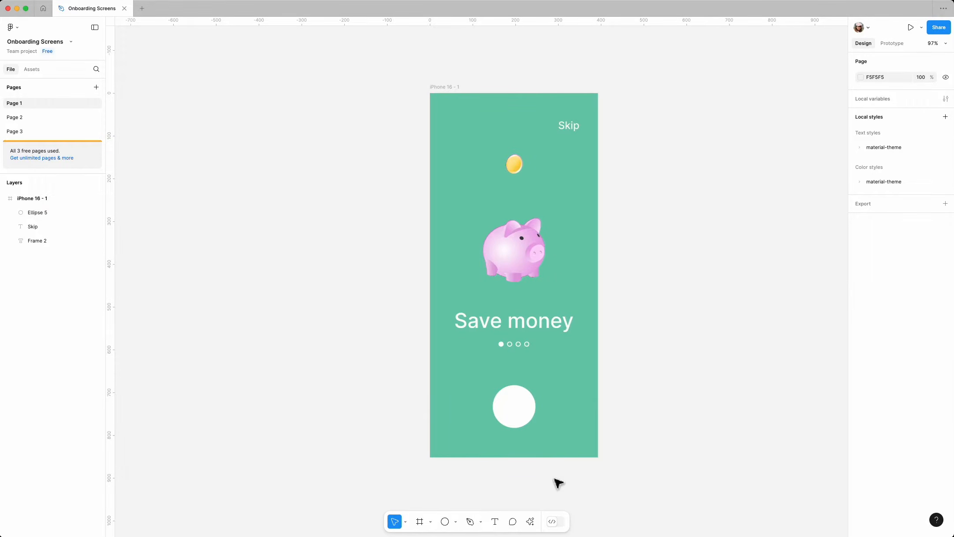
Open the Iconify plugin and search its icon library for "right arrow"
click(531, 522)
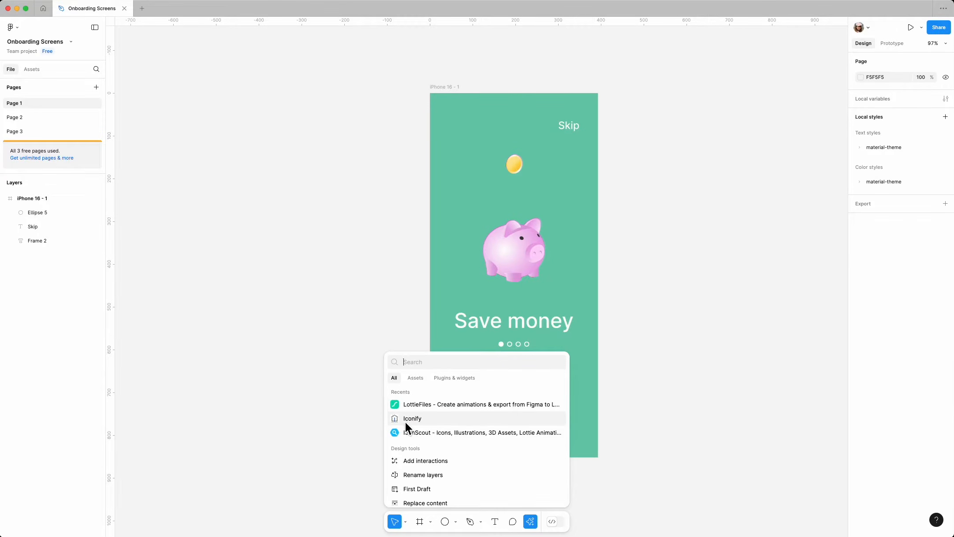
click(428, 420)
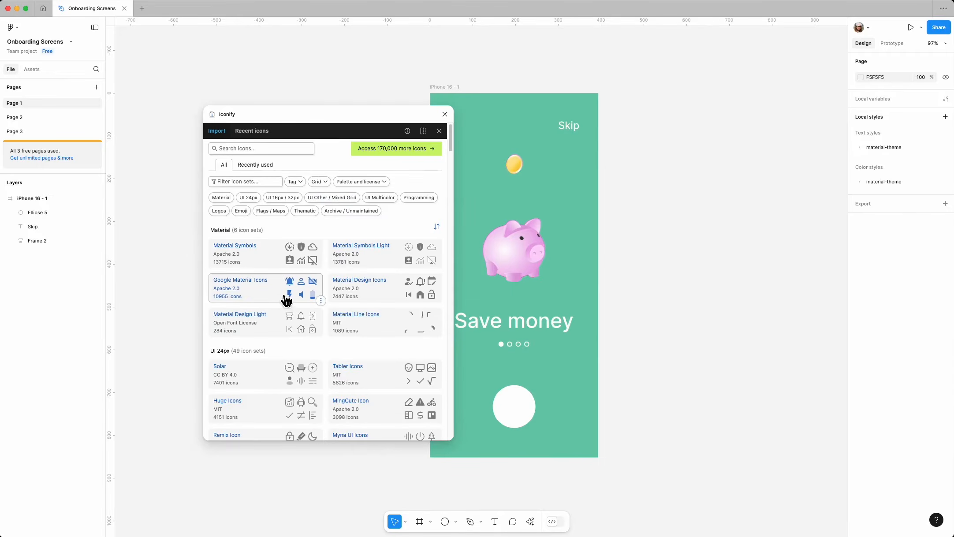
click(263, 293)
click(261, 151)
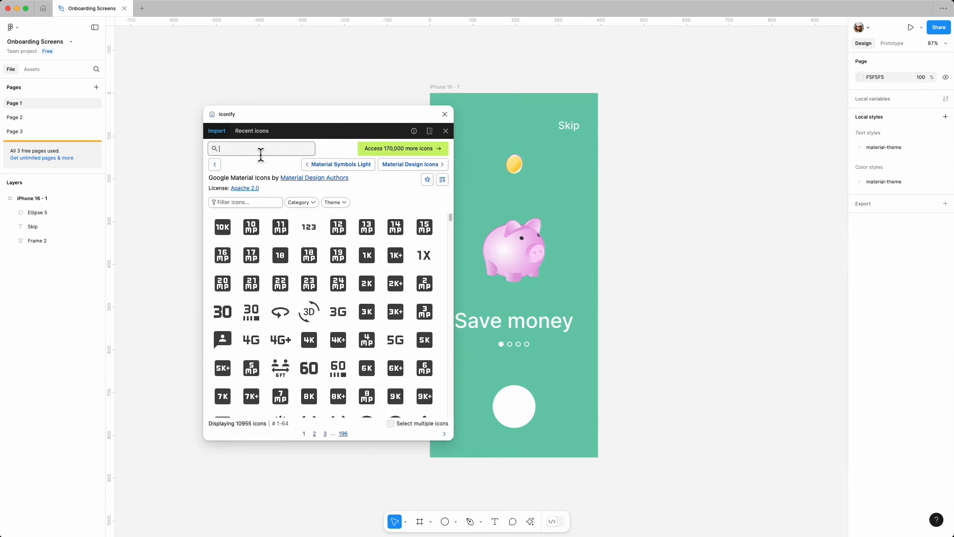
text(right arrow)
key(Return)
scroll(311, 321, down, 3)
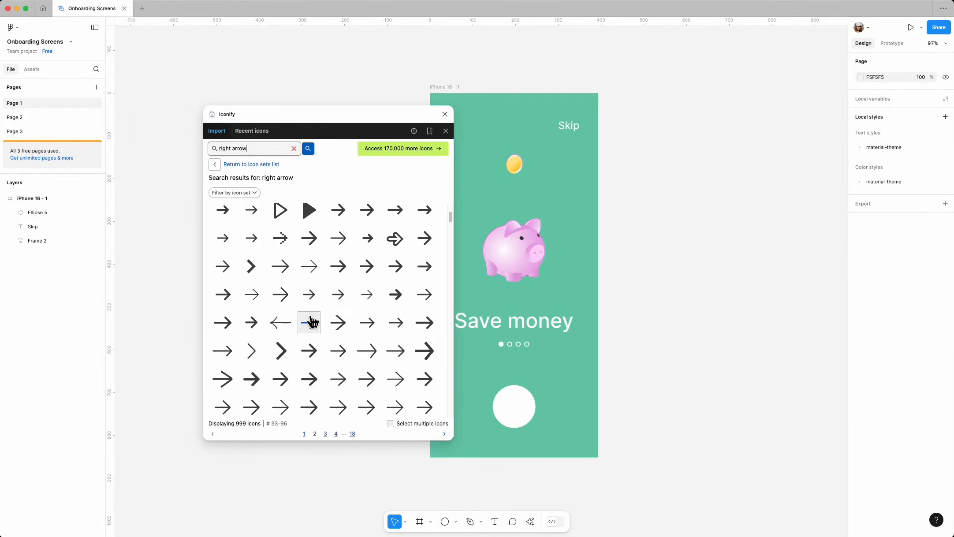
scroll(312, 322, down, 8)
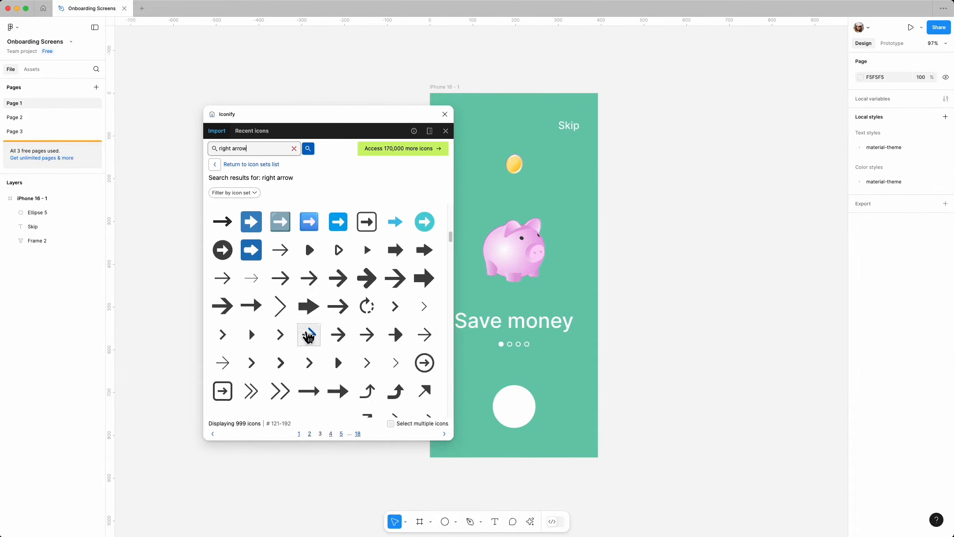
Choose the bold right chevron icon, set its size to 40, import it as a frame and close the plugin
click(252, 362)
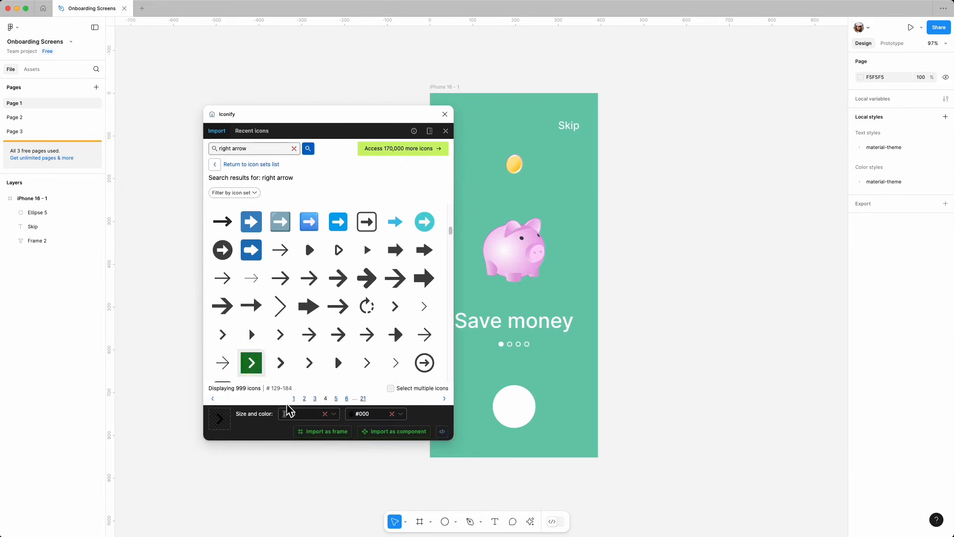
click(292, 414)
text(4)
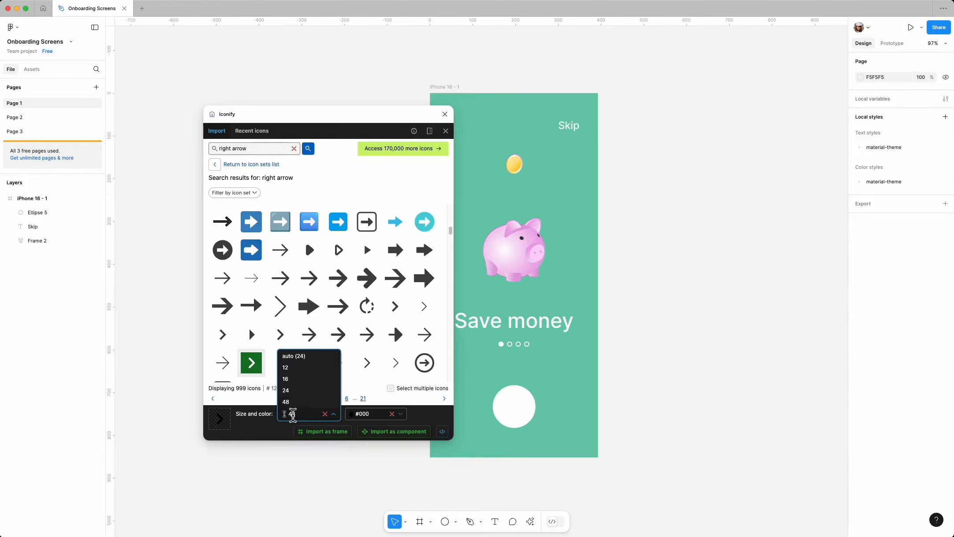
text(0)
click(340, 420)
click(313, 434)
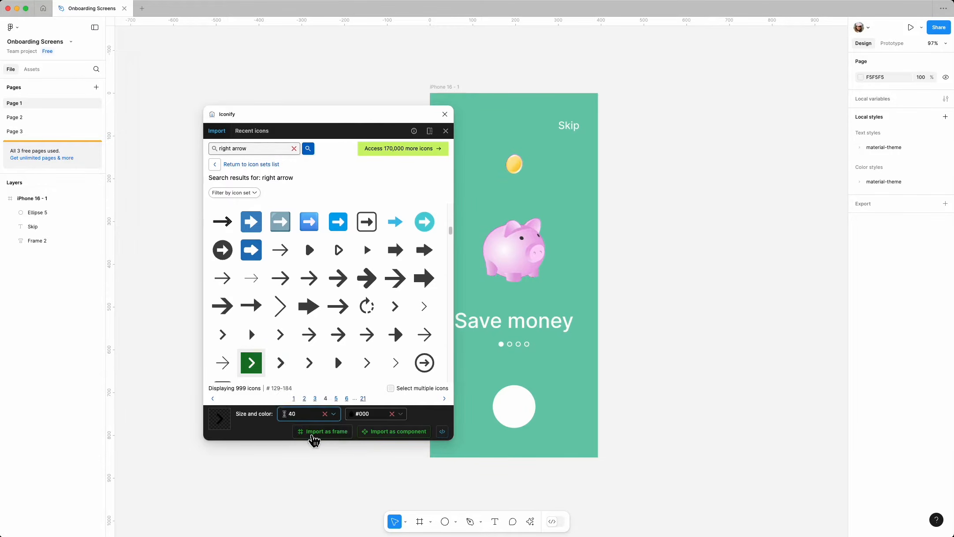
click(445, 115)
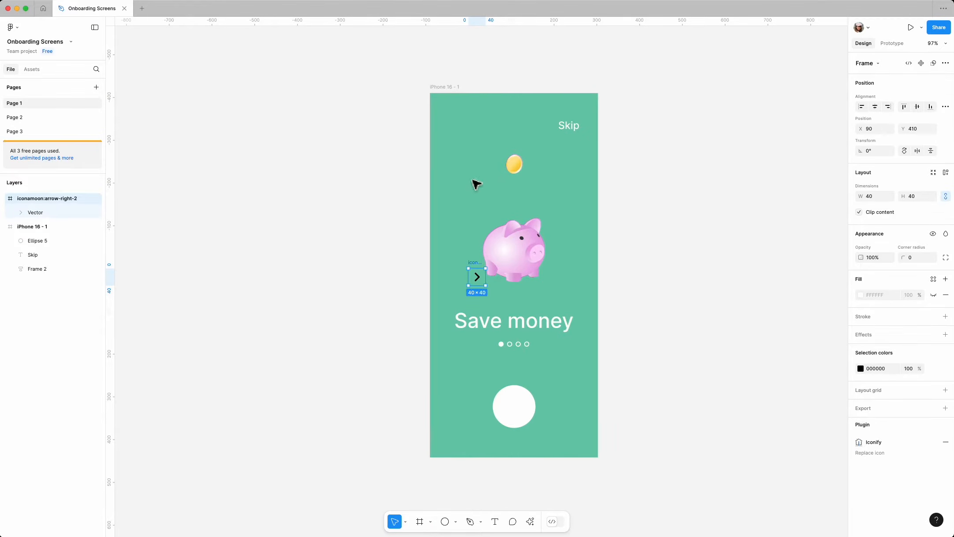
Place the chevron icon on the white circle, and cut and paste it into the iPhone frame
drag(478, 269, 514, 394)
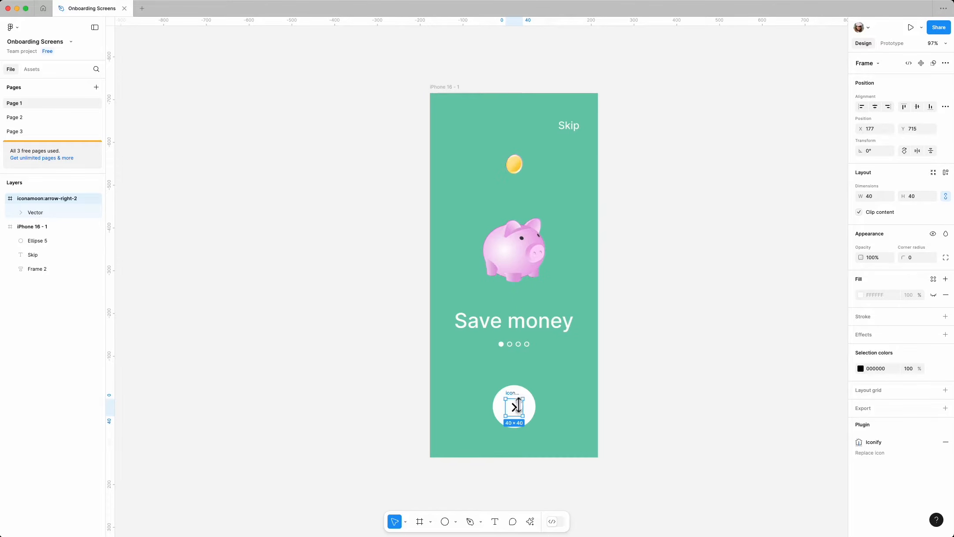
scroll(518, 405, up, 5)
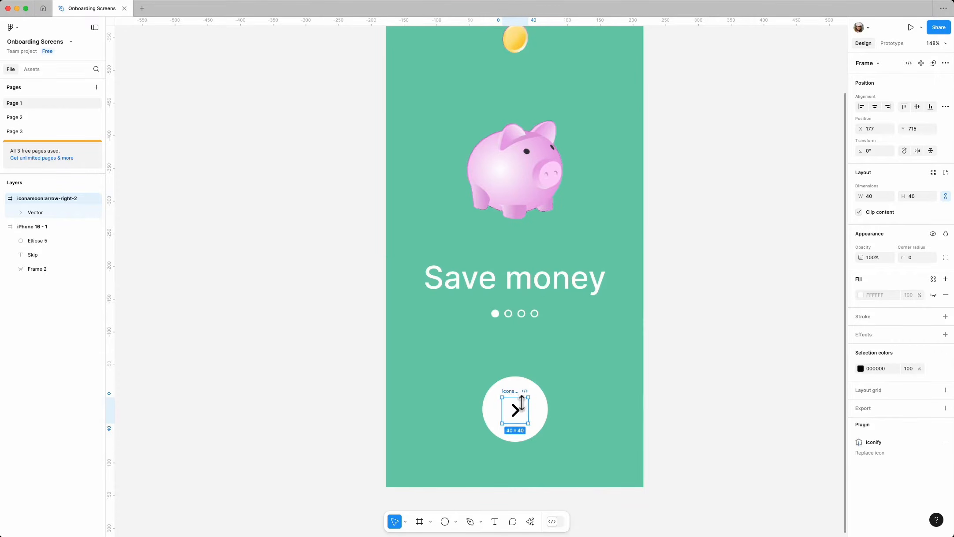
key(BackSpace)
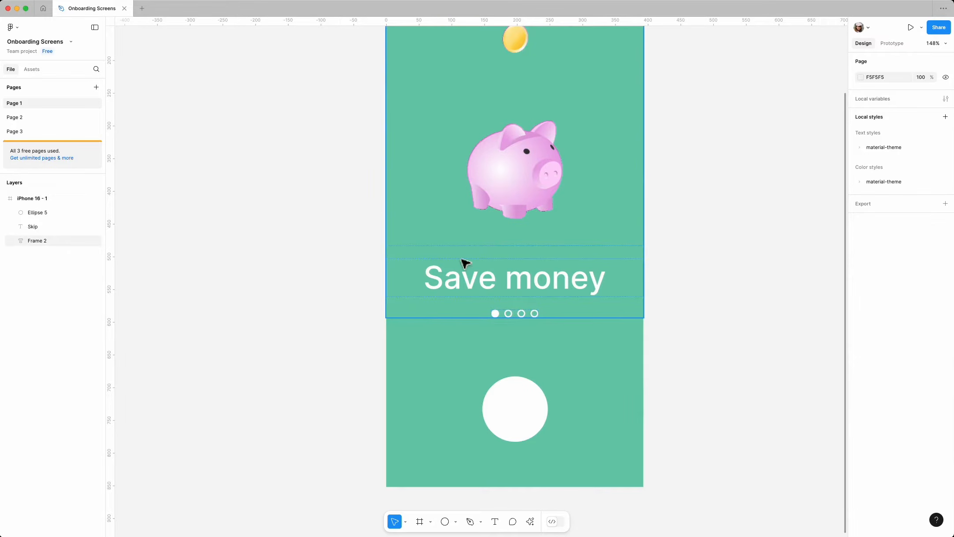
ctrl+scroll(427, 123, down, 5)
scroll(454, 145, up, 1)
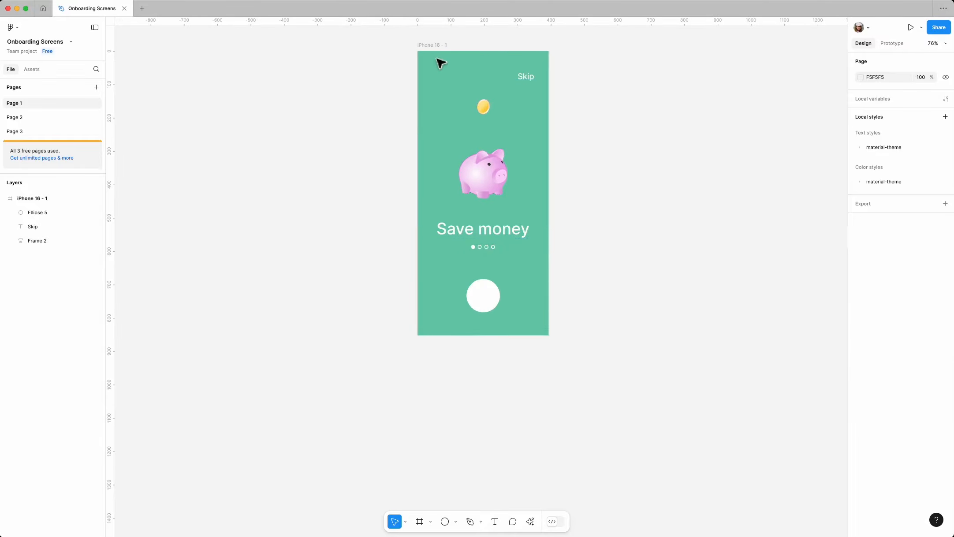
click(438, 46)
key(ctrl+z)
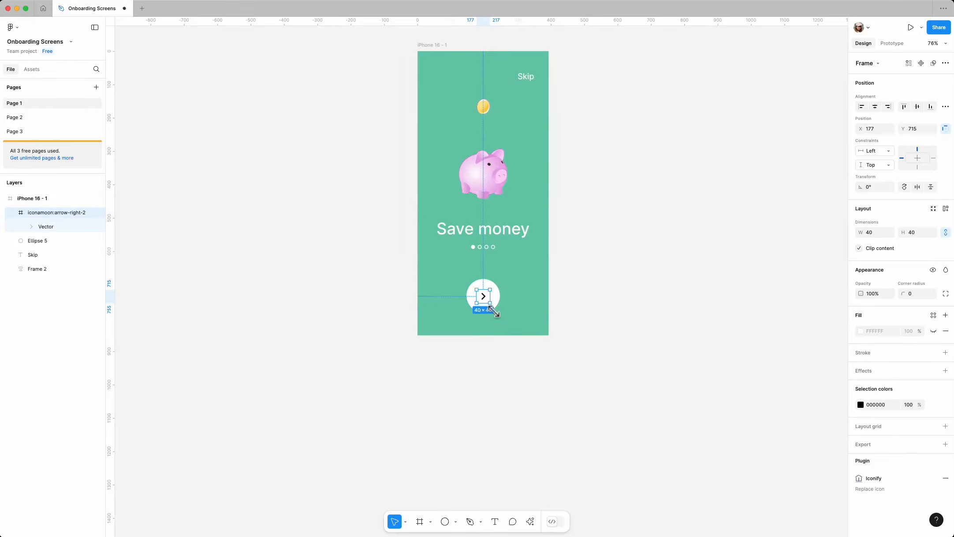
Shift the chevron icon up to Y 713 so it sits centred in the white circle
ctrl+scroll(476, 284, up, 3)
scroll(470, 309, up, 1)
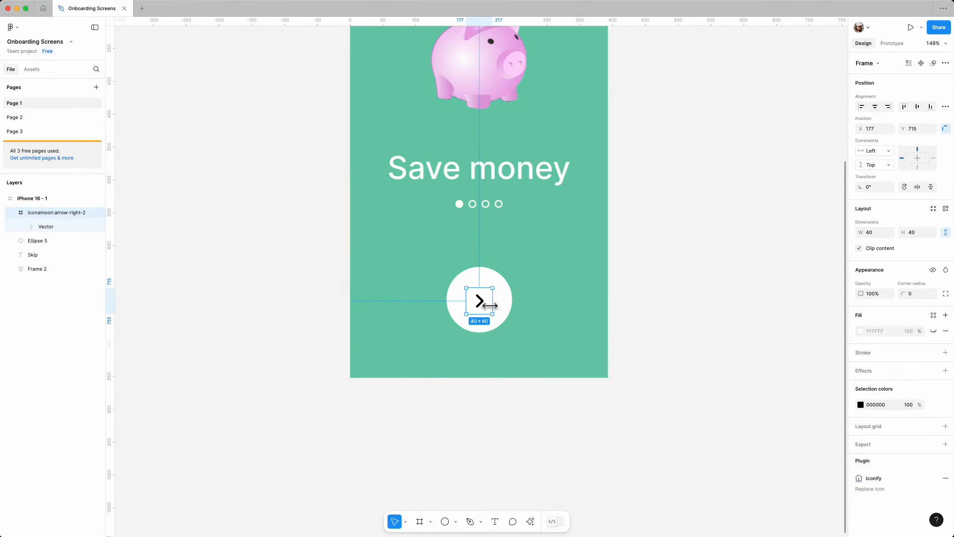
drag(486, 305, 479, 300)
click(686, 292)
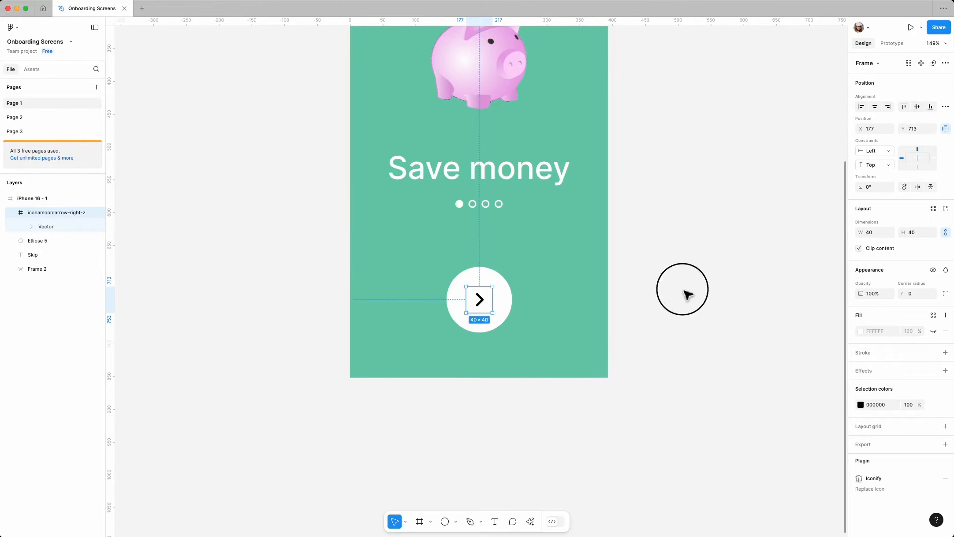
Rename the iPhone frame as 1
ctrl+scroll(517, 313, down, 5)
scroll(517, 265, up, 1)
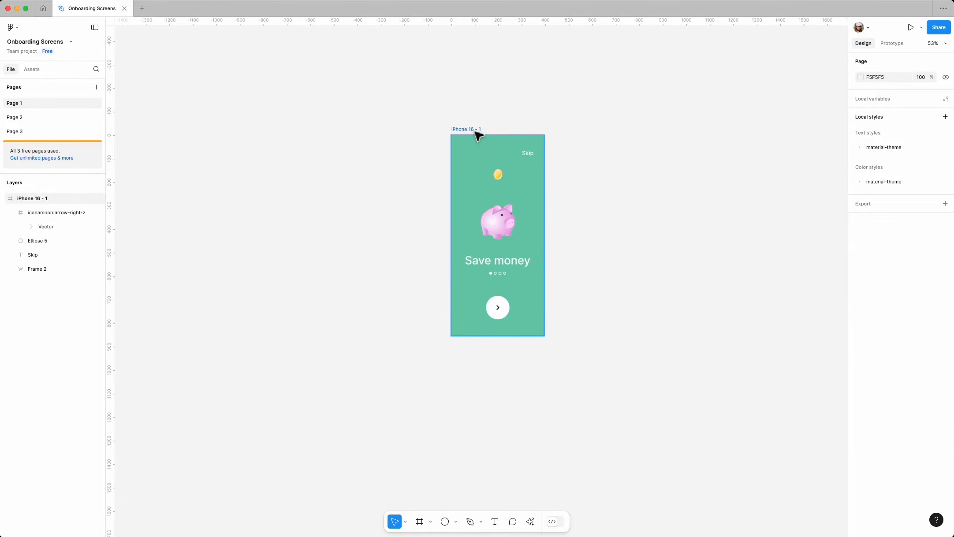
click(475, 131)
text(1)
click(608, 203)
scroll(607, 194, down, 3)
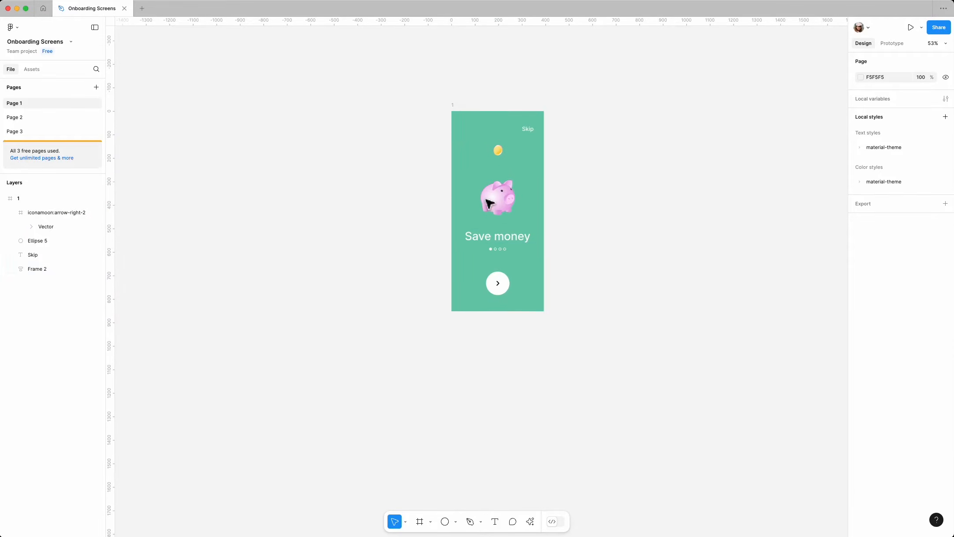
Duplicate frame 1 directly below itself, at about Y 953
click(465, 100)
drag(464, 100, 478, 324)
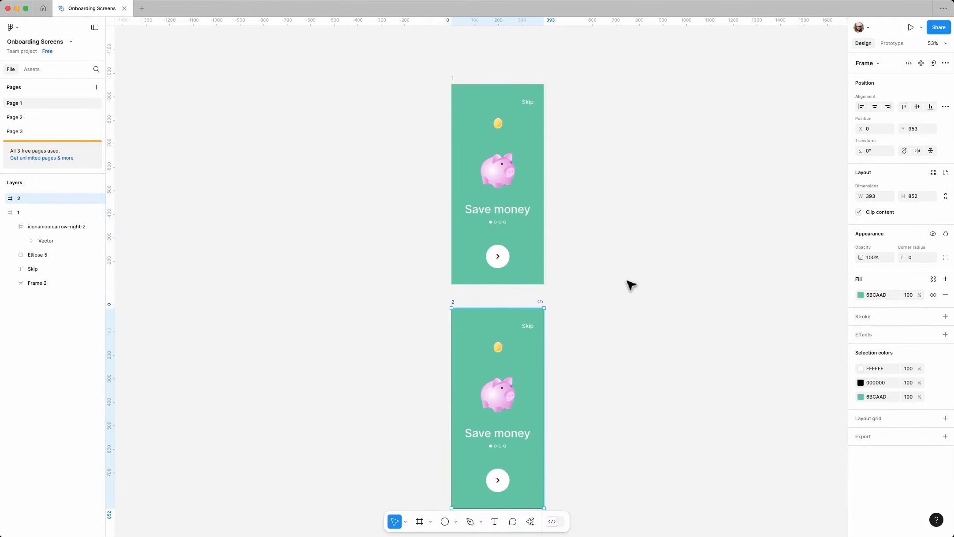
scroll(628, 284, down, 5)
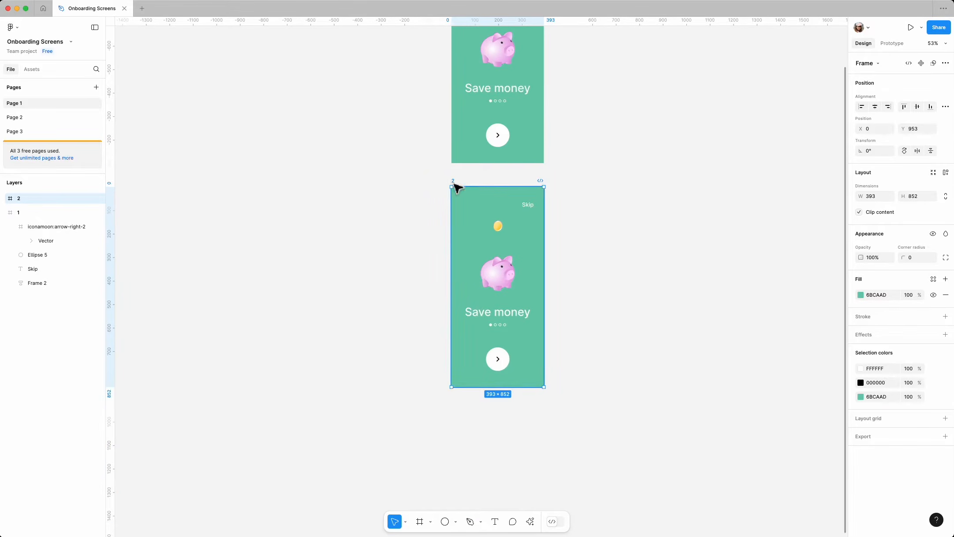
Move the piggy bank, title and dots group in frame 2 left by 30 px, to X -30
click(577, 264)
click(506, 283)
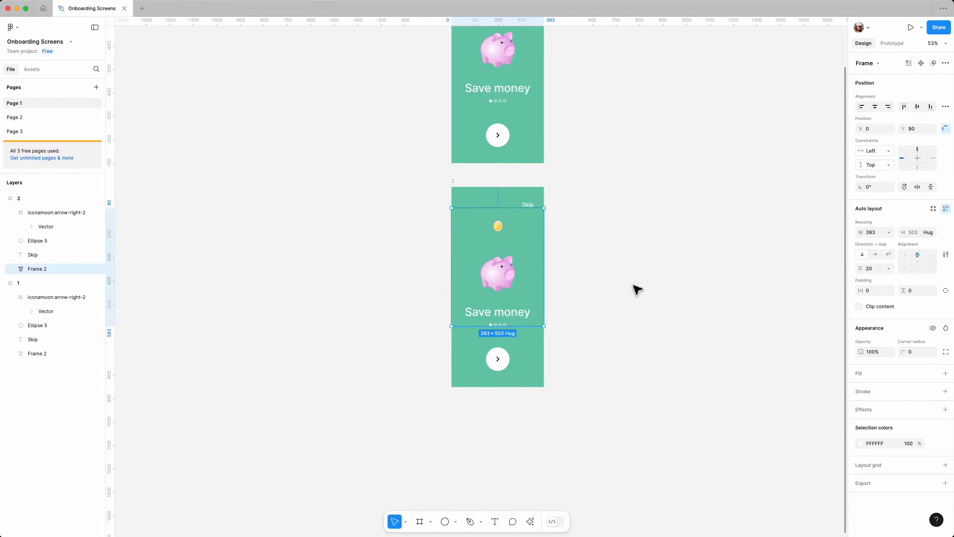
key(shift+Left)
key(shift+Left)
key(shift+Left)
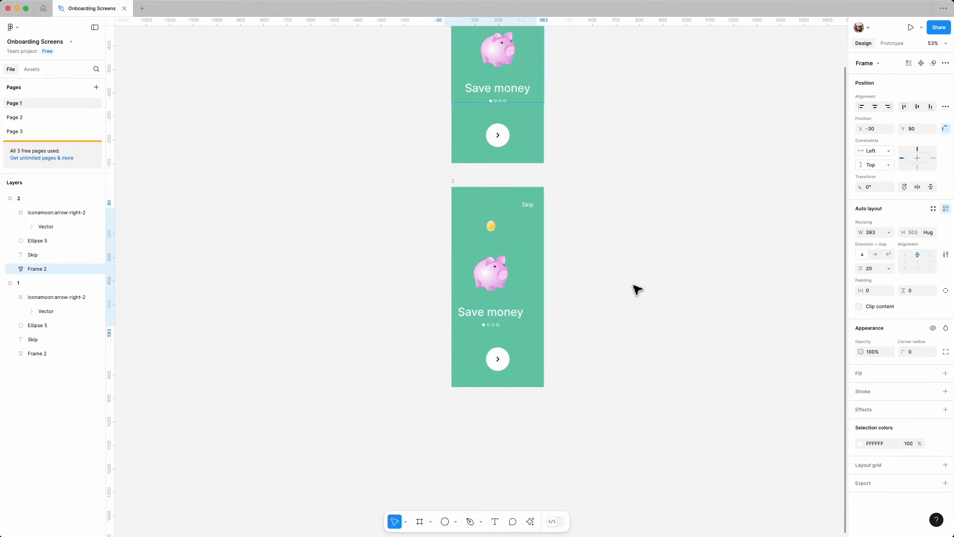
scroll(636, 313, up, 2)
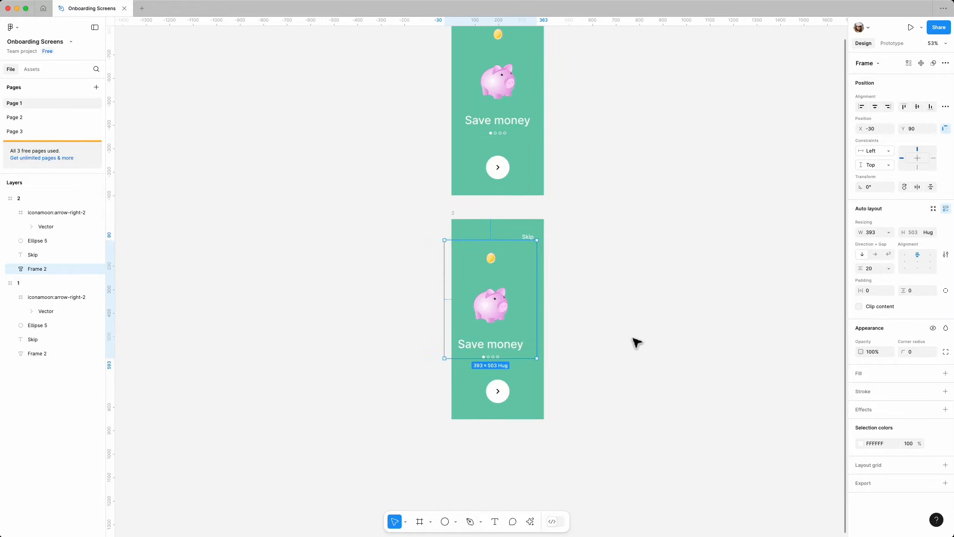
Delete the chevron icon from the white circle in frame 2
click(607, 305)
click(501, 399)
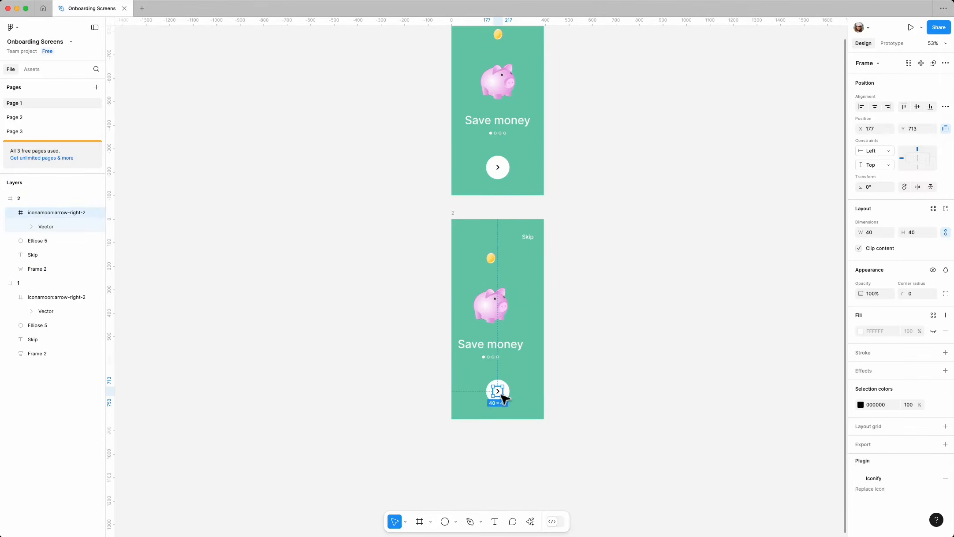
key(Delete)
Enlarge the white circle in frame 2 to 120 by 120
click(504, 399)
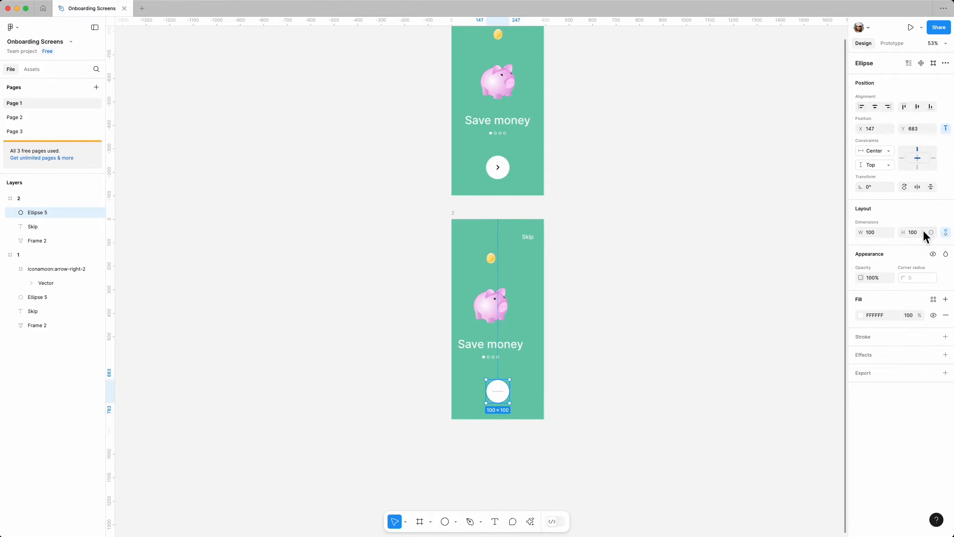
click(920, 233)
key(Return)
click(676, 372)
scroll(616, 257, down, 1)
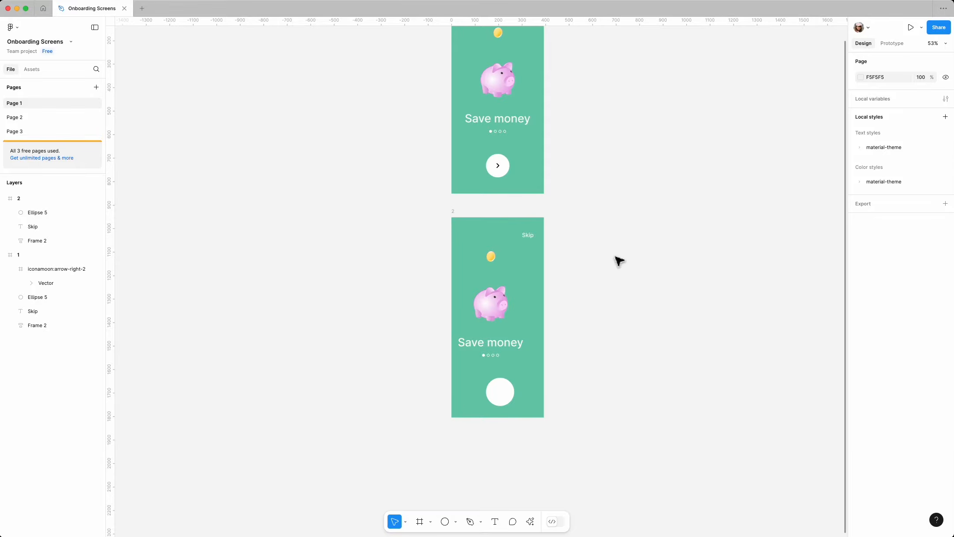
Duplicate frame 2 directly below itself, at about Y 1906
scroll(619, 261, down, 3)
drag(467, 174, 490, 403)
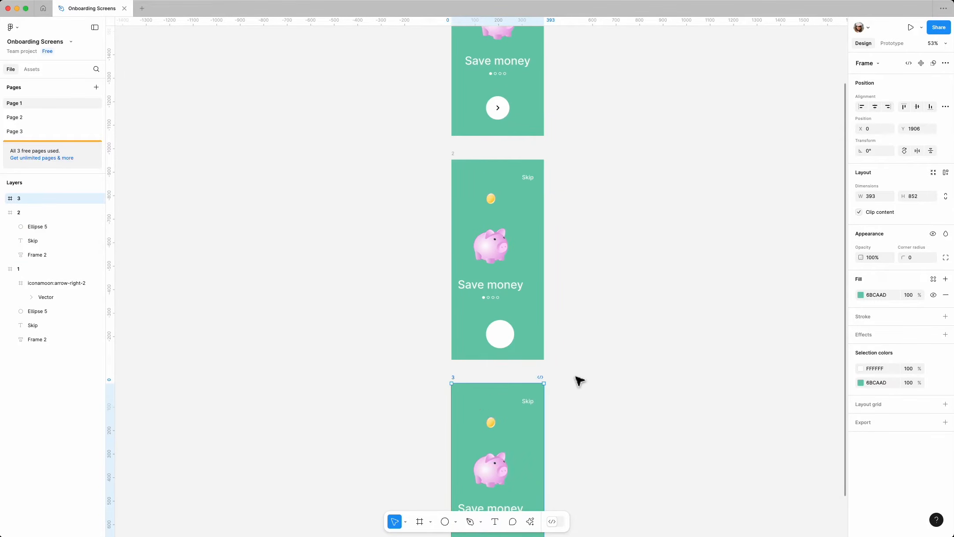
scroll(579, 353, down, 4)
scroll(573, 300, up, 2)
Move the piggy bank group in frame 3 left by about 190 px so it slides partly out of the frame
click(530, 360)
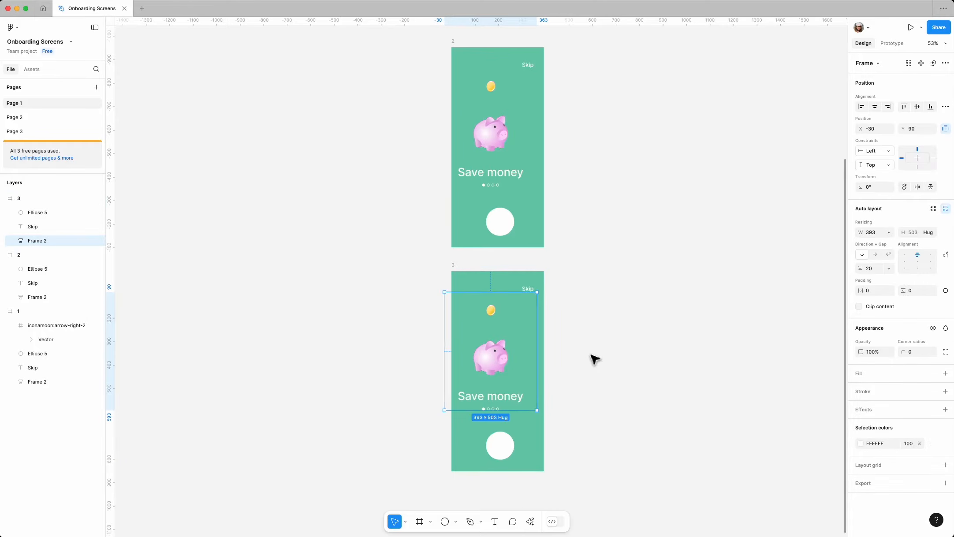
key(shift+Left)
key(shift+Left)
key(shift+Left)
key(shift+Left)
key(shift+Left)
key(shift+Left)
key(shift+Left)
key(shift+Left)
key(shift+Left)
key(shift+Left)
key(shift+Left)
key(shift+Left)
key(shift+Left)
key(shift+Left)
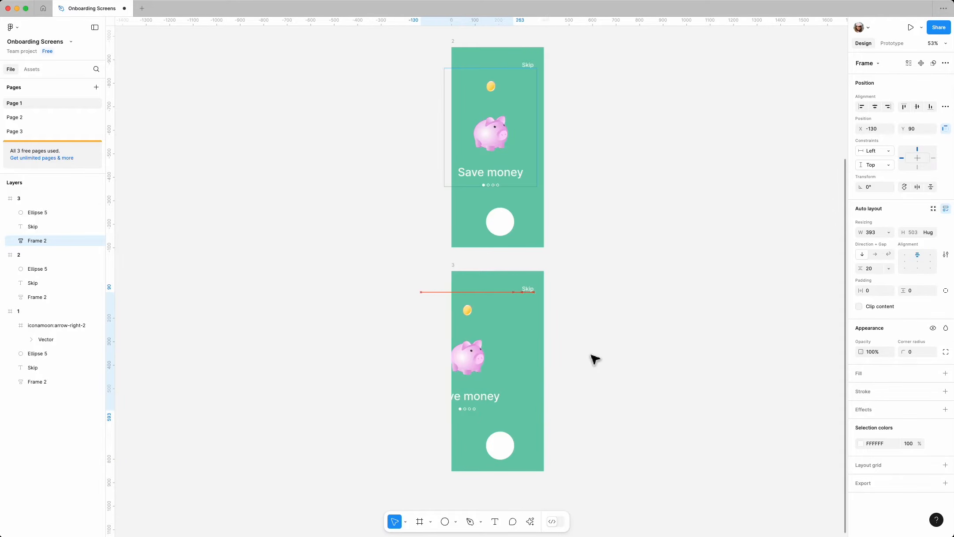
key(shift+Left)
key(shift+Left)
key(shift+Left)
key(shift+Left)
key(shift+Left)
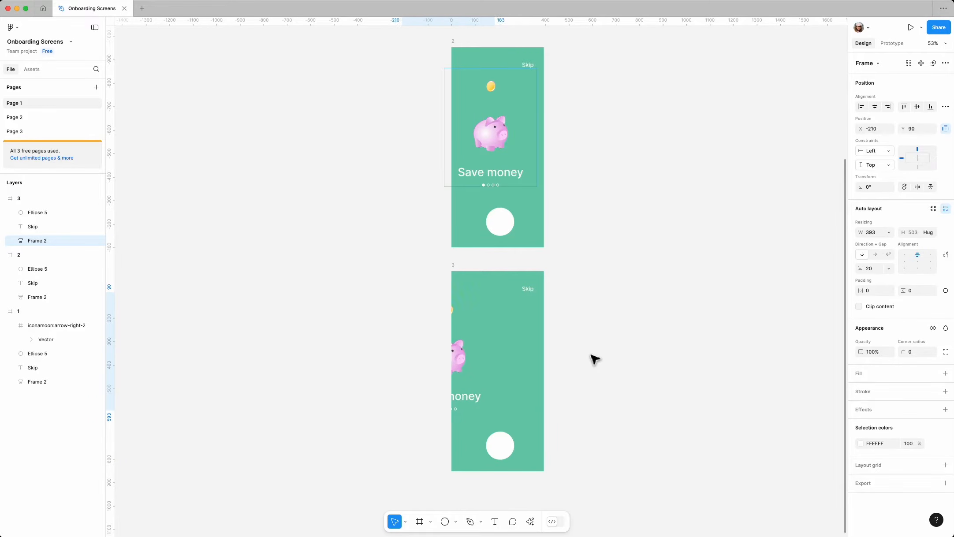
click(577, 461)
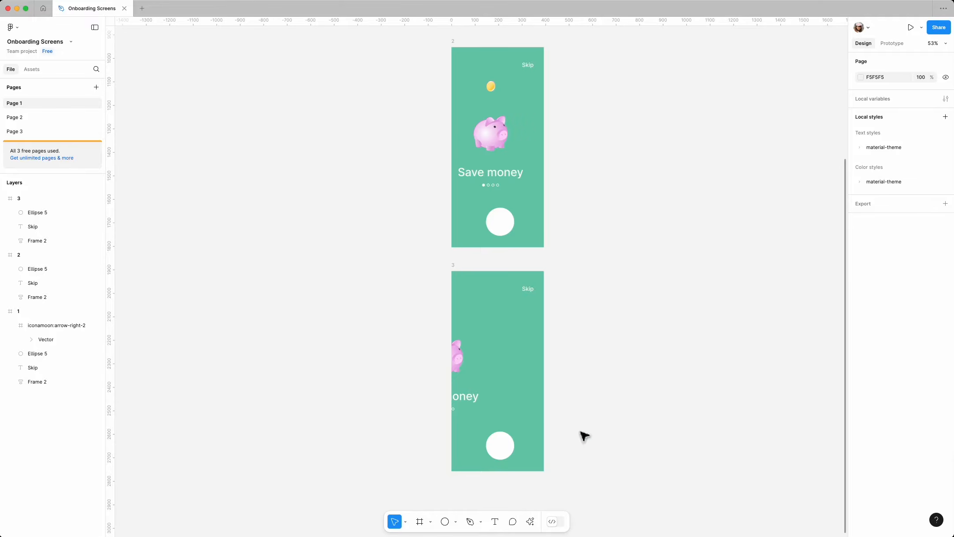
Duplicate the white circle in frame 3 in place and fill the copy with red (FB1B1B)
click(503, 457)
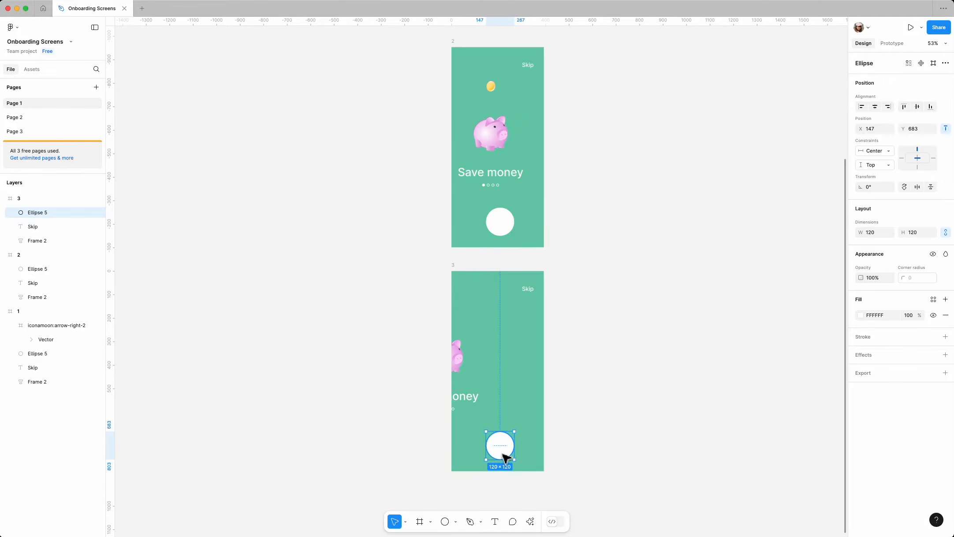
key(super+d)
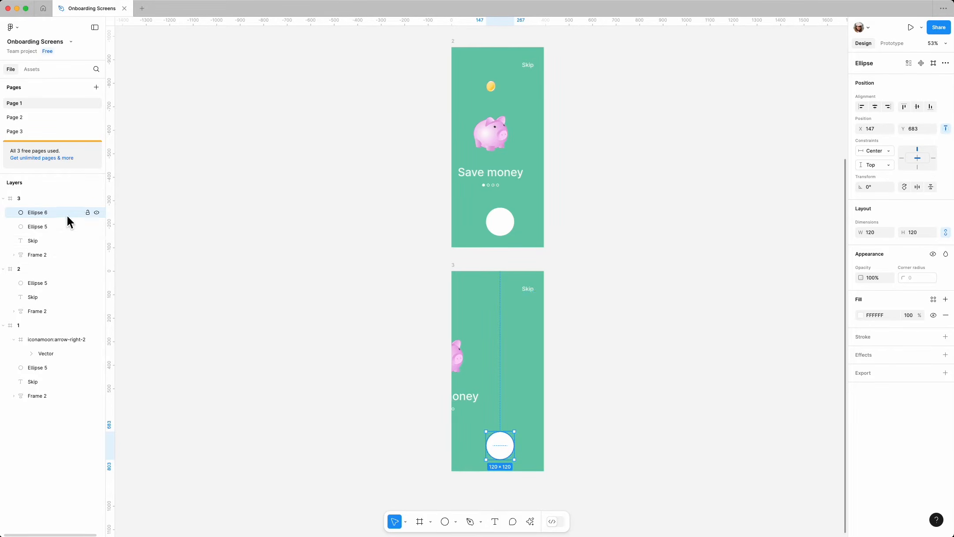
click(860, 316)
click(838, 321)
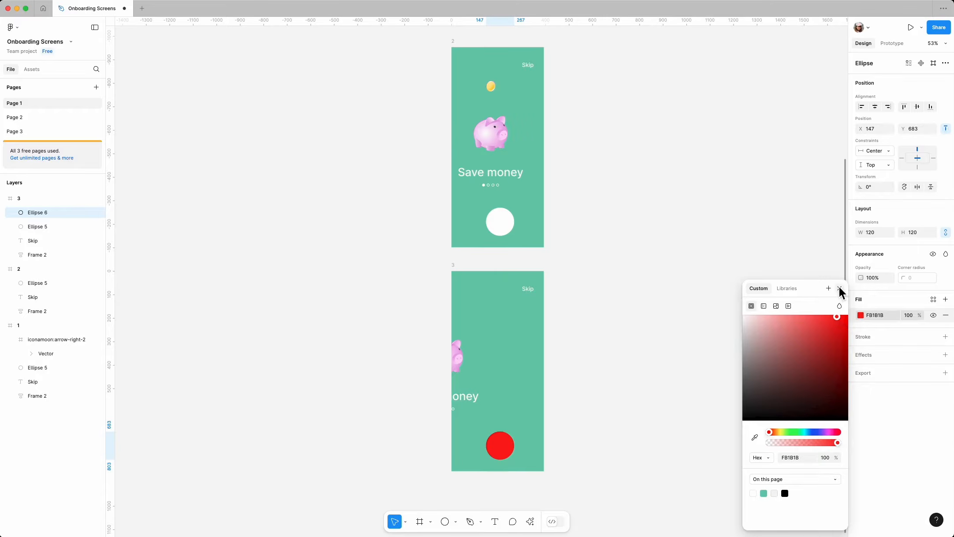
Enlarge the white circle in frame 3 to 395 by 395 and centre it vertically on the red circle, left edges aligned
click(37, 226)
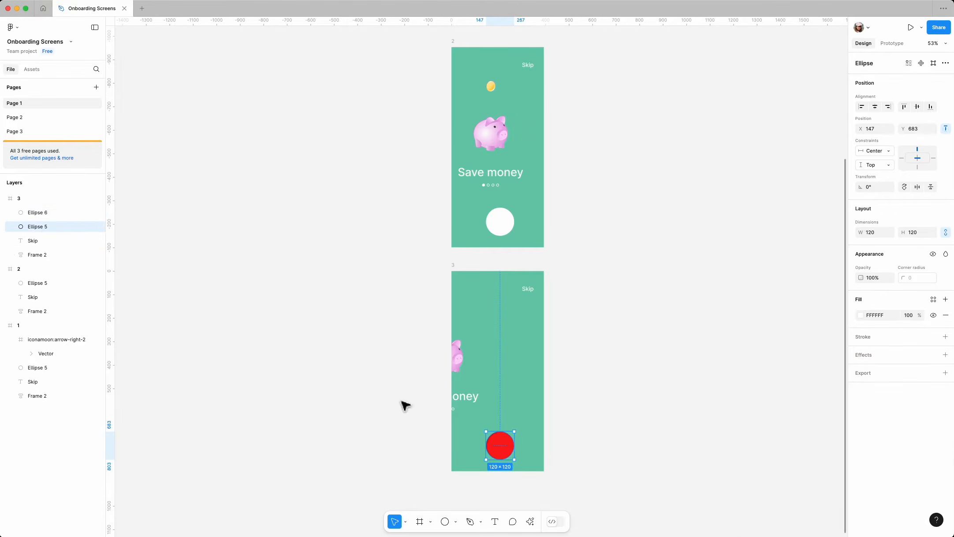
drag(522, 439, 586, 376)
drag(529, 411, 529, 446)
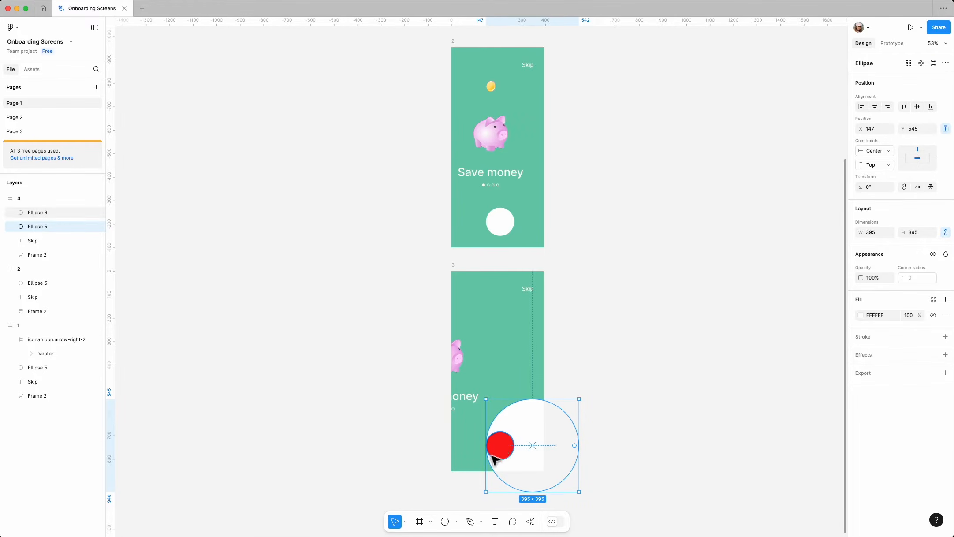
shift+click(514, 447)
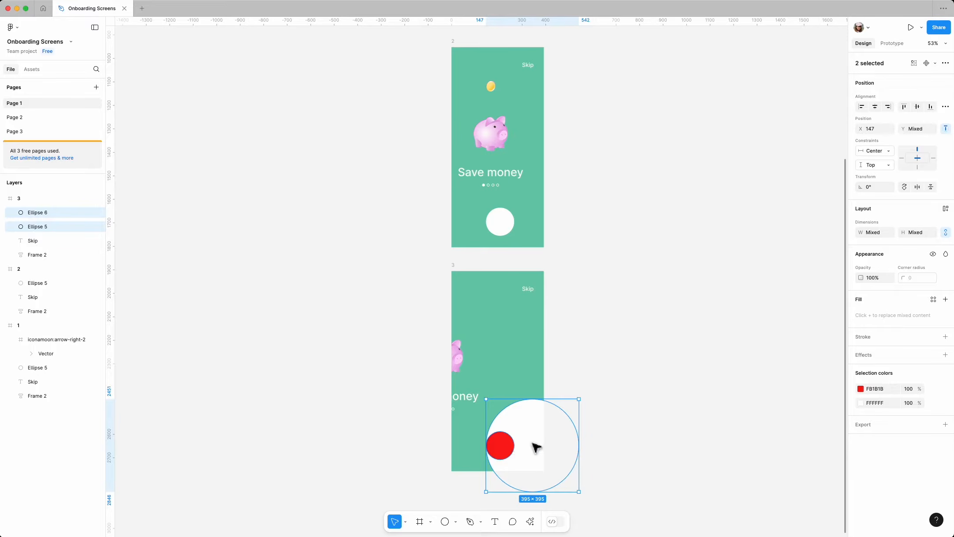
click(617, 439)
Delete the red guide circle from frame 3, leaving the large white circle in place
scroll(605, 456, down, 2)
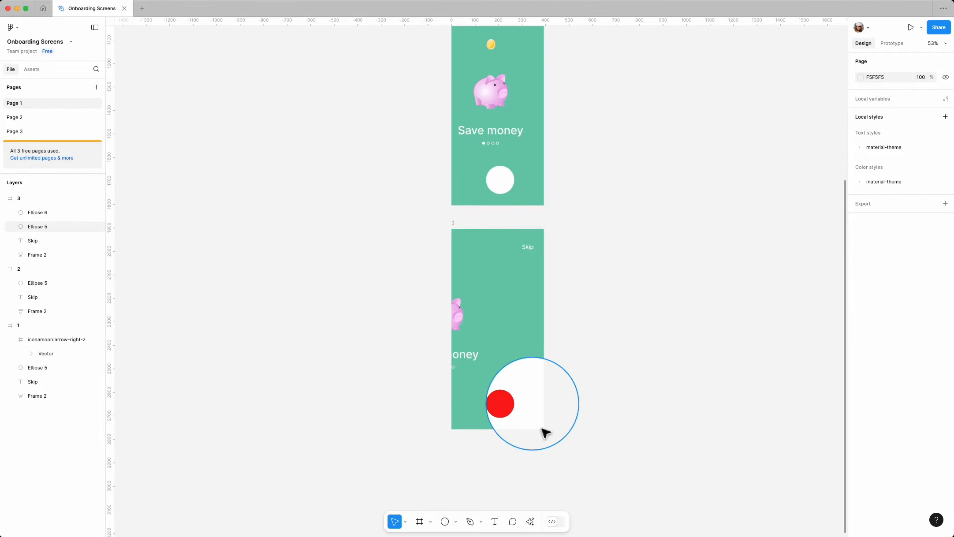
click(507, 410)
scroll(505, 413, up, 3)
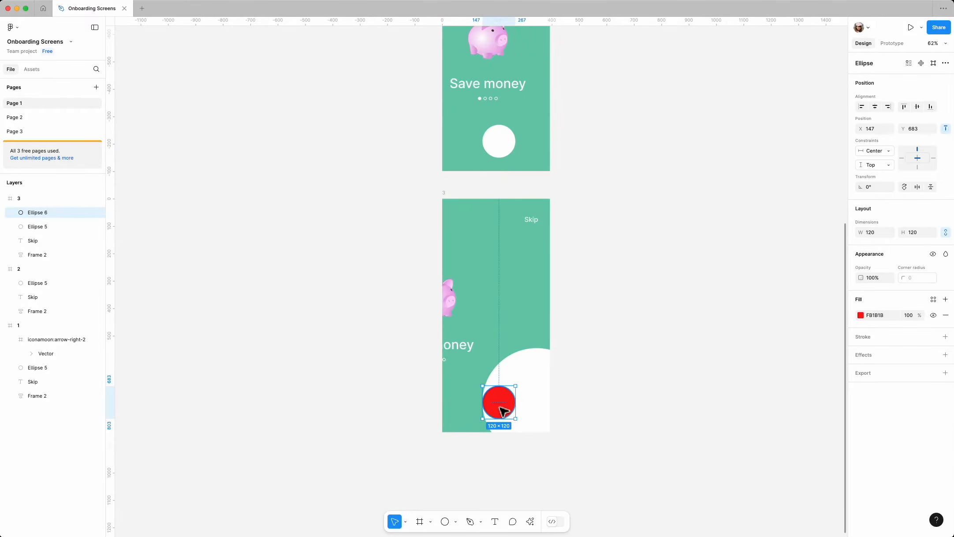
key(Delete)
Duplicate frame 3 directly below itself, at Y 2859
scroll(487, 392, down, 3)
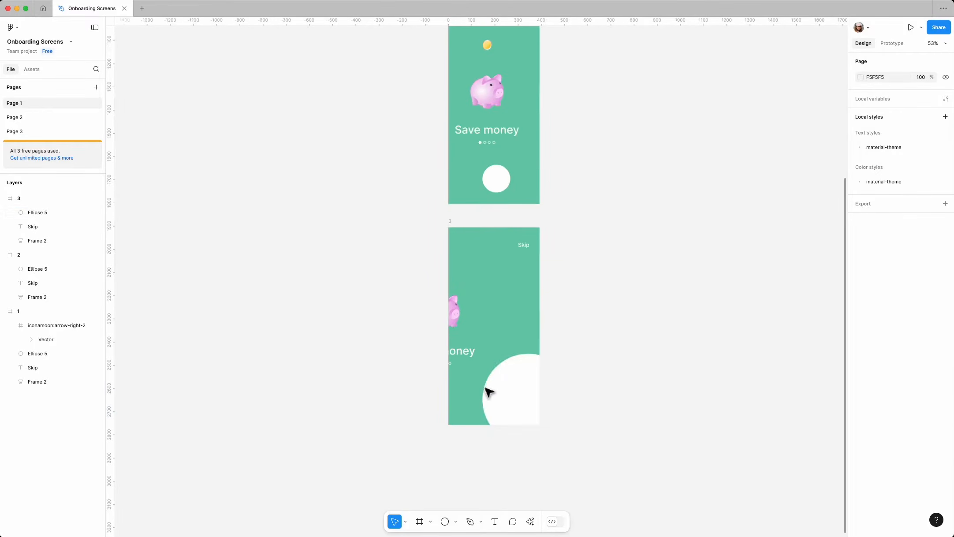
click(459, 249)
scroll(541, 308, down, 2)
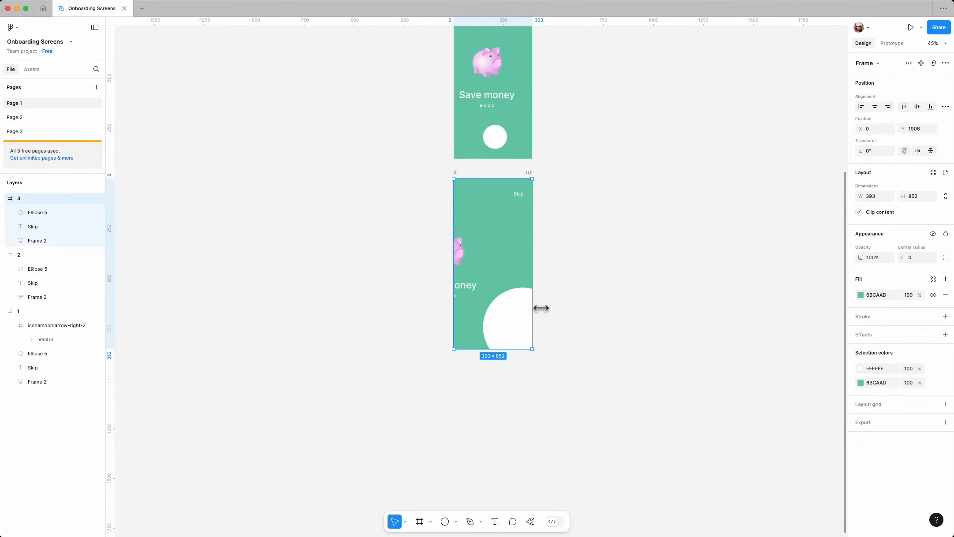
key(super+d)
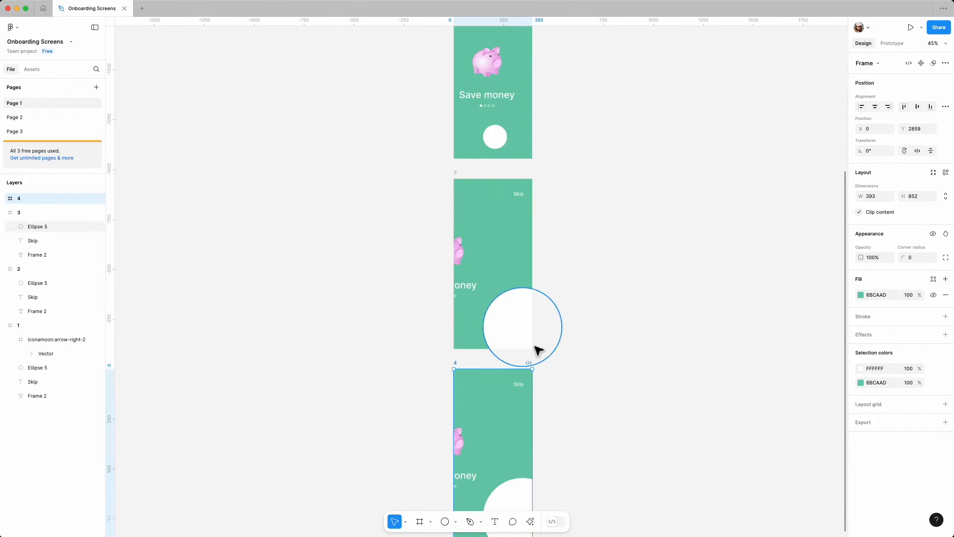
Delete the piggy bank and "Save money" content group from frame 4
scroll(491, 276, down, 5)
click(472, 265)
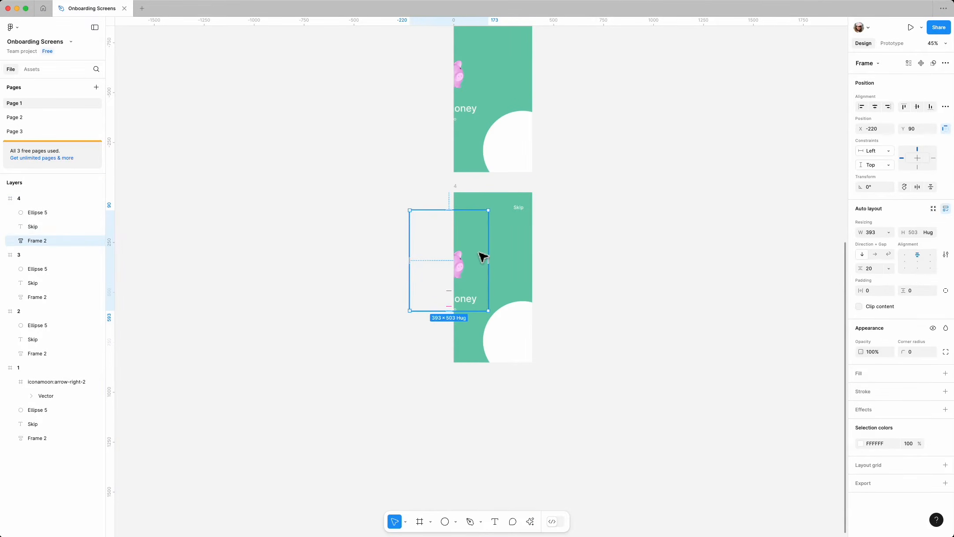
key(Delete)
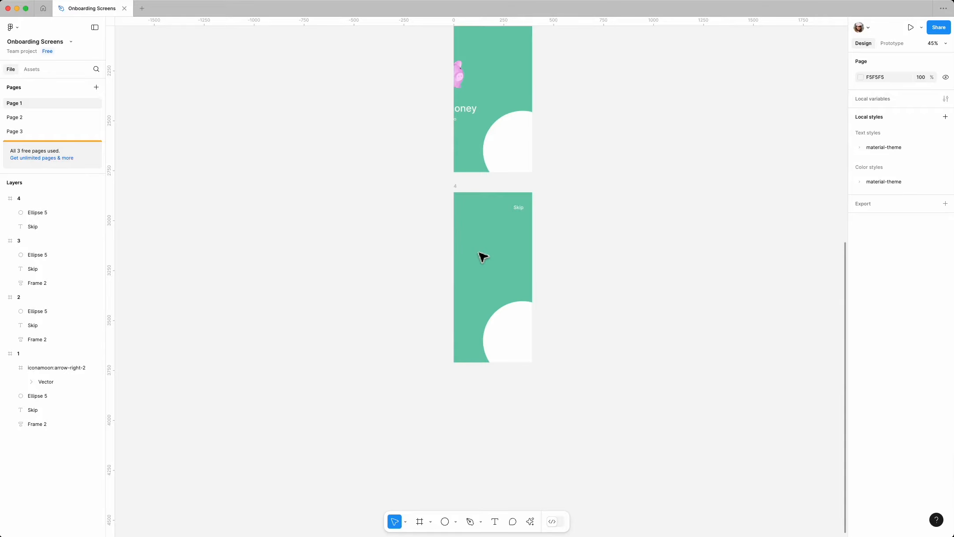
Duplicate the white circle in frame 4 in place and fill the copy with red (FF0000)
click(523, 340)
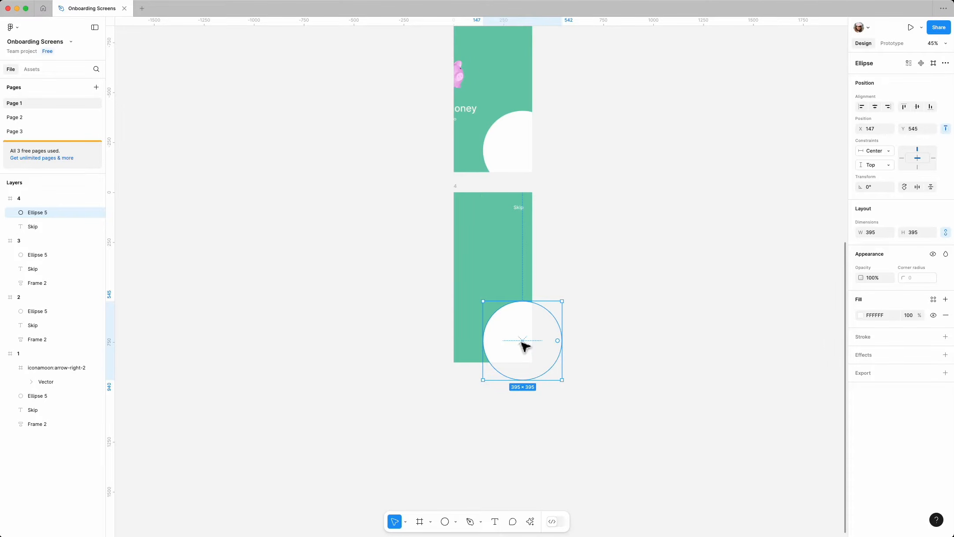
key(super+d)
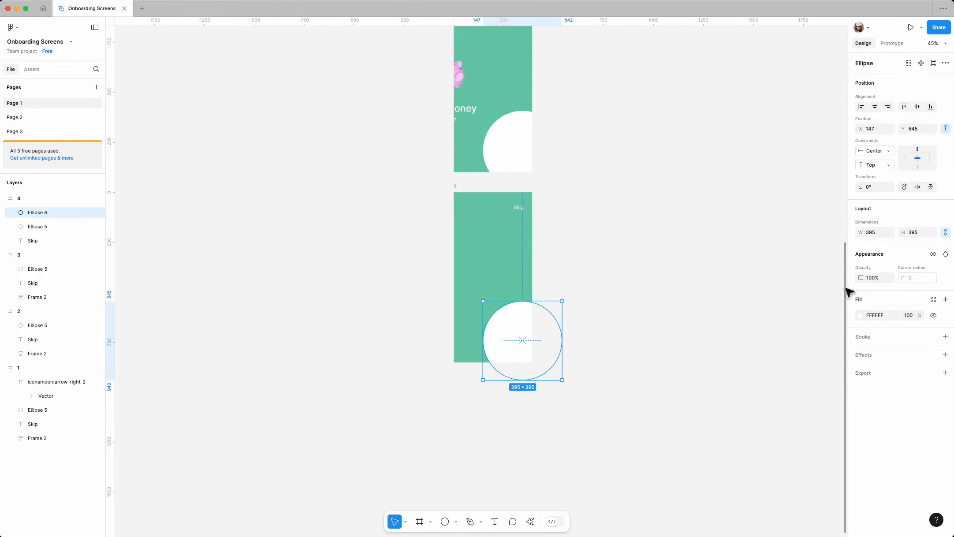
click(860, 315)
drag(836, 322, 857, 317)
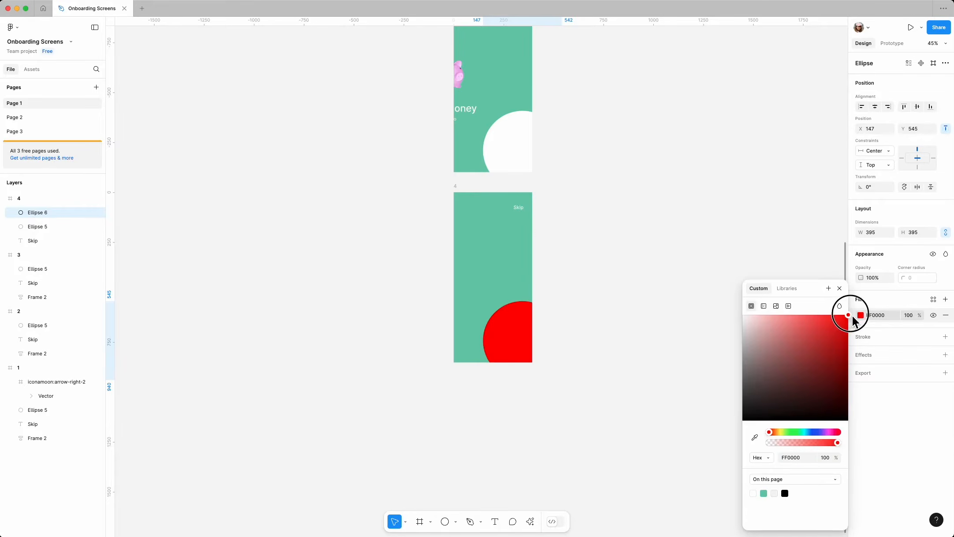
click(840, 289)
Enlarge the white circle in frame 4 to 1330 by 1330 and centre it vertically with the red circle, left edges aligned
click(60, 226)
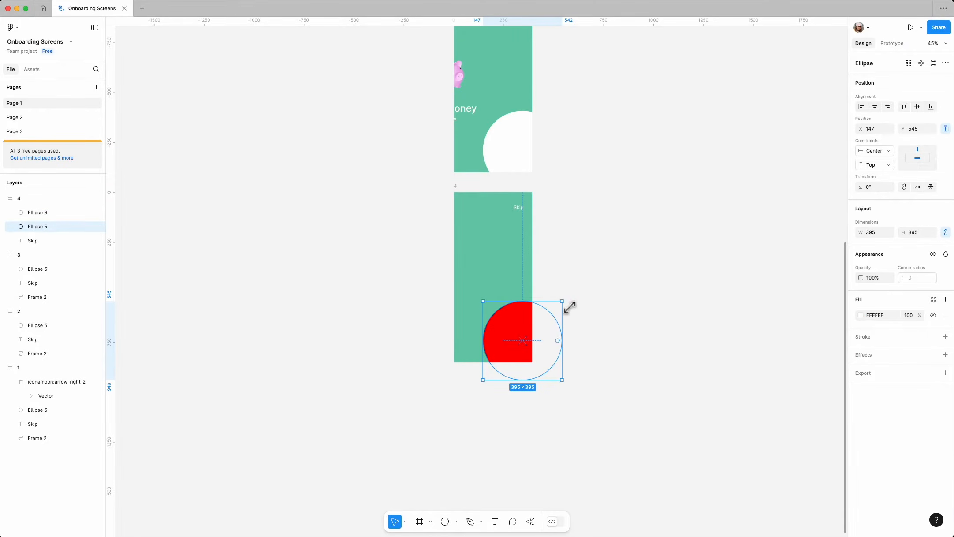
drag(570, 308, 757, 135)
drag(755, 140, 755, 138)
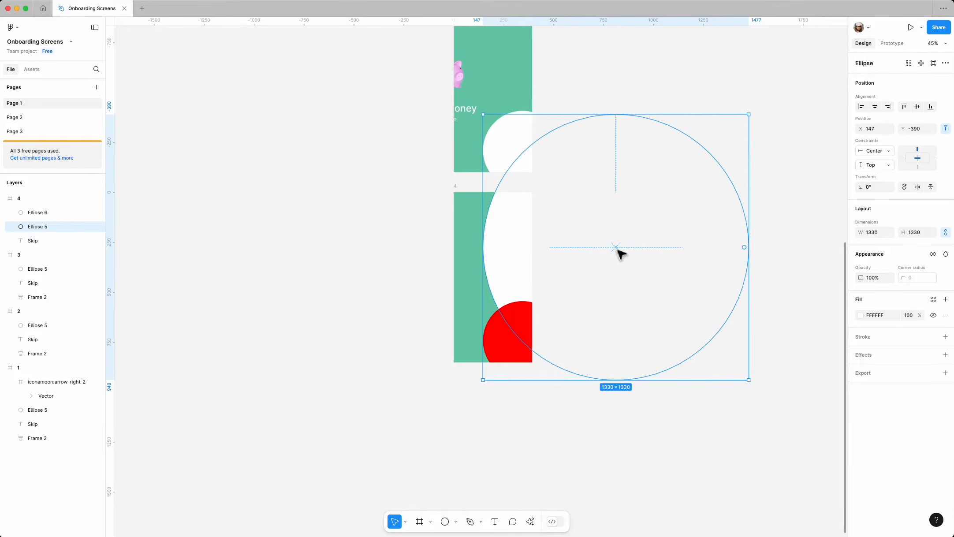
drag(618, 251, 612, 347)
shift+click(524, 351)
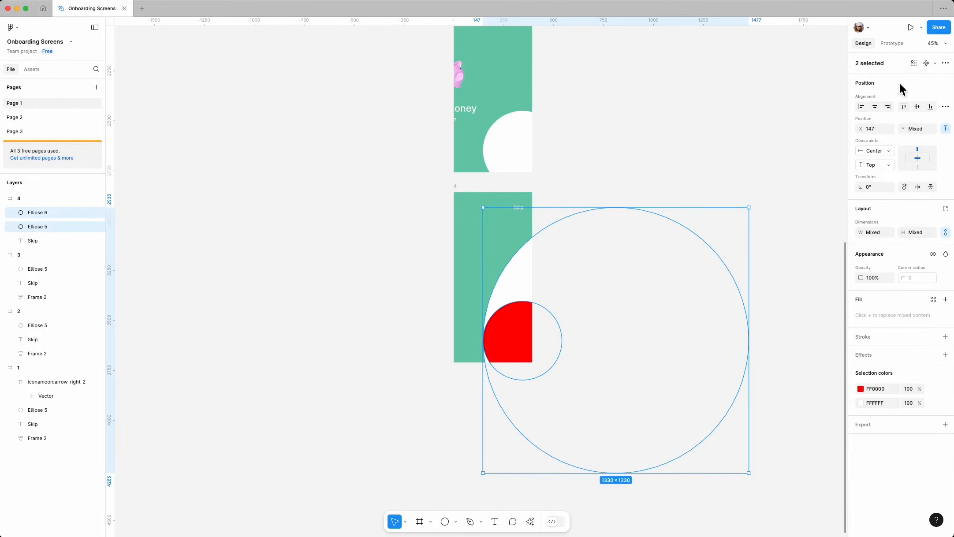
click(918, 106)
click(666, 168)
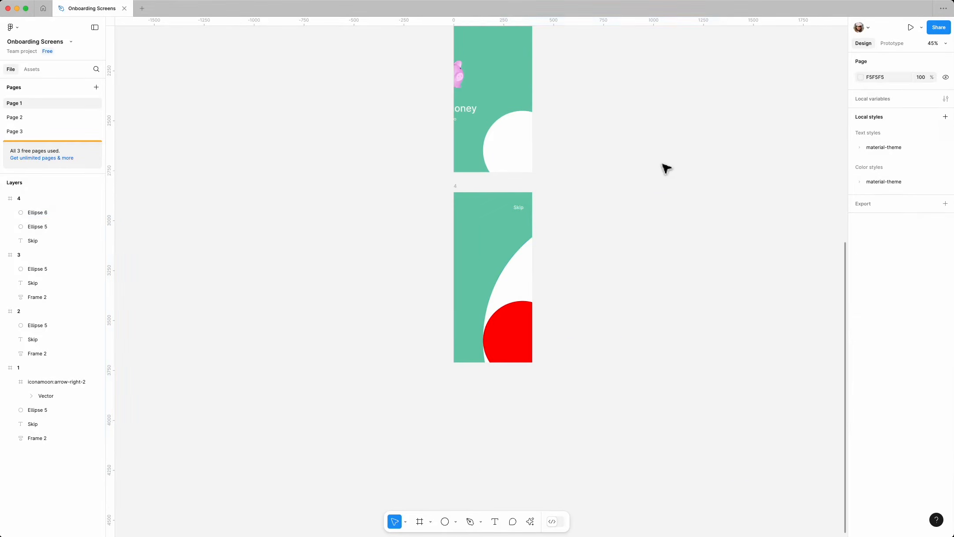
Delete the red circle from frame 4 and duplicate the frame directly below itself, at Y 3812
click(529, 330)
key(Delete)
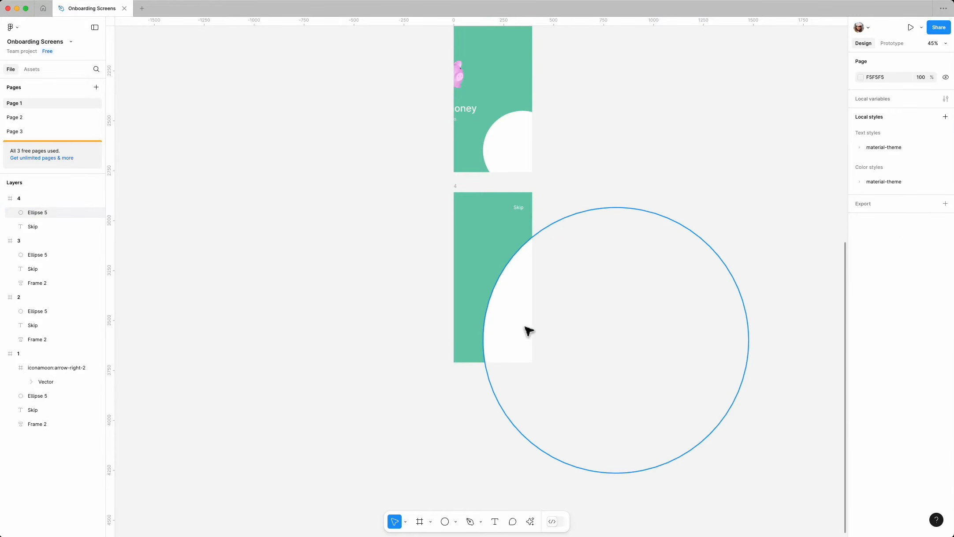
click(418, 270)
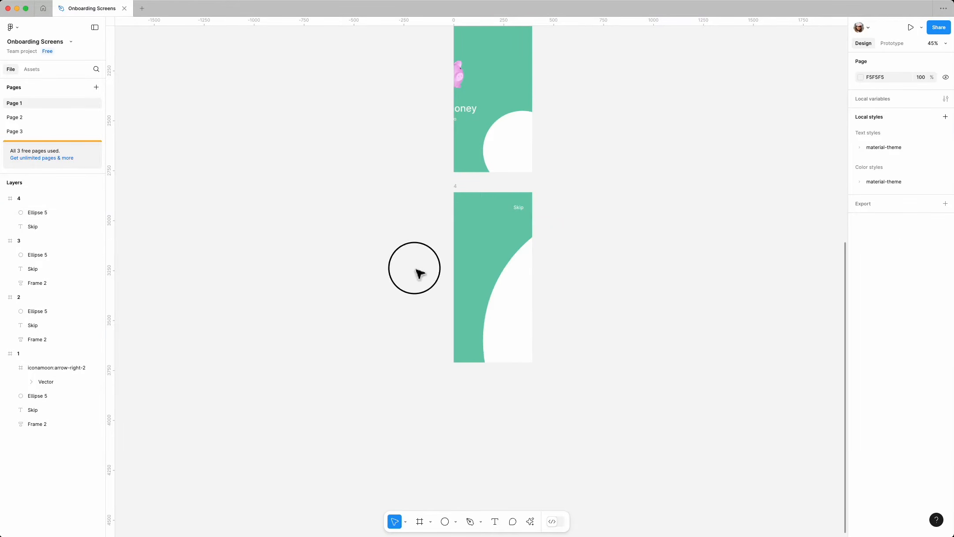
scroll(553, 254, down, 5)
drag(503, 216, 506, 320)
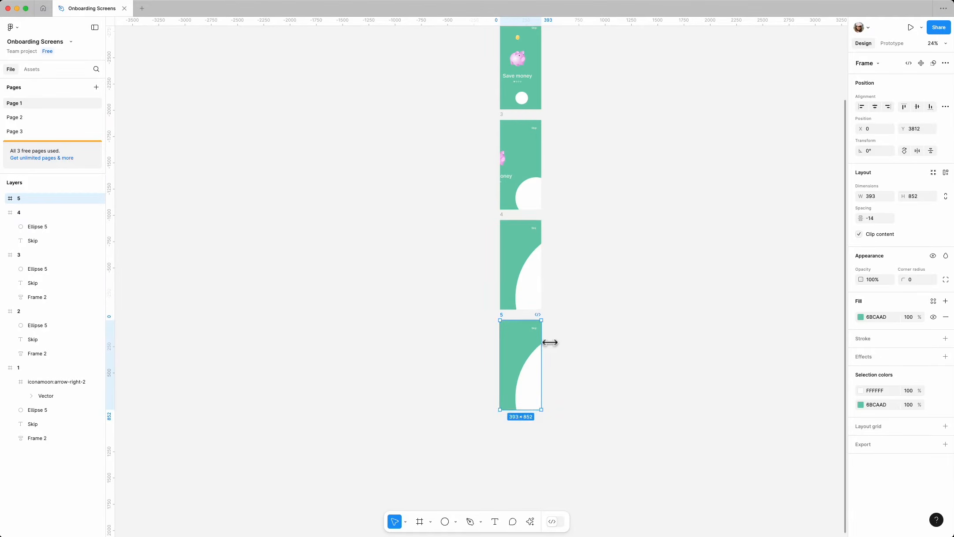
Duplicate the white circle in frame 5 in place and fill the copy with red (FF0000)
scroll(560, 352, up, 3)
click(533, 401)
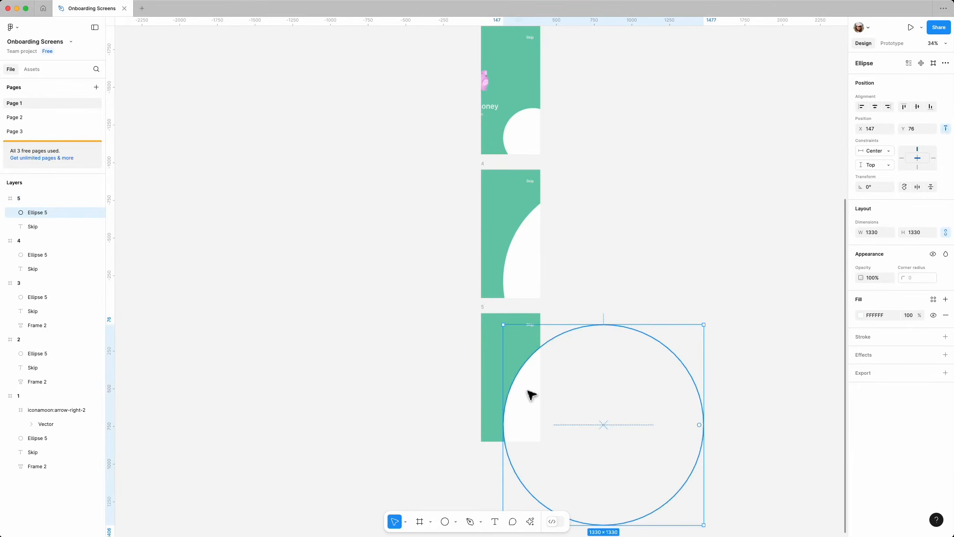
key(ctrl+d)
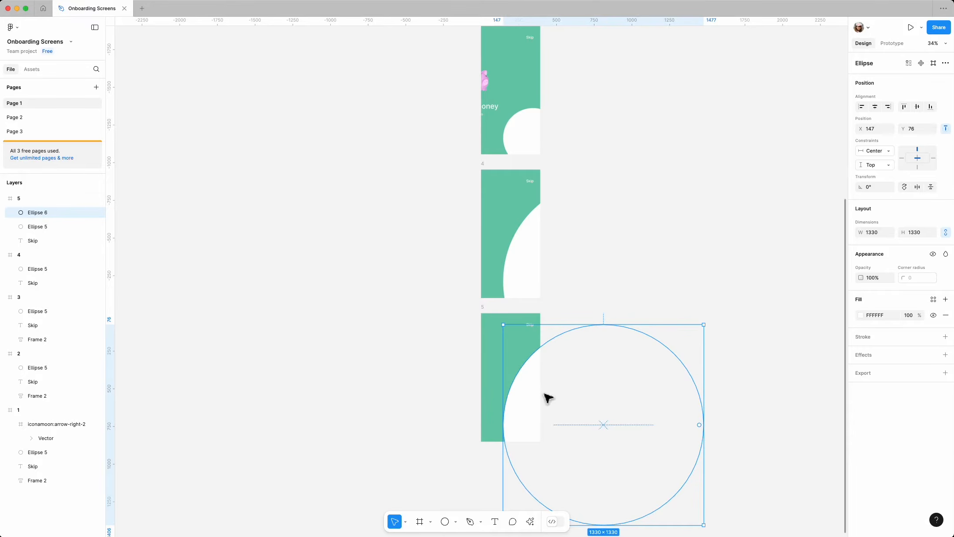
click(862, 316)
drag(832, 320, 847, 296)
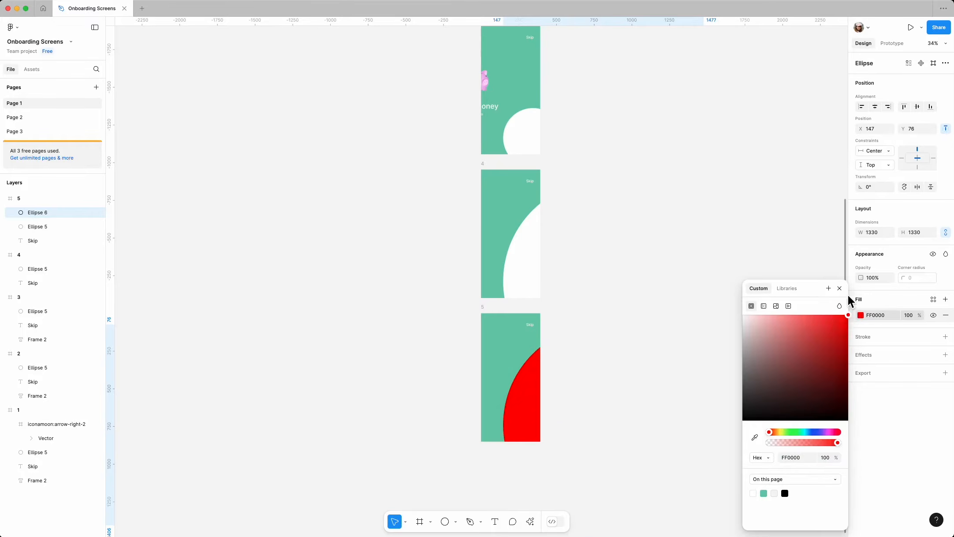
click(839, 289)
Enlarge the white circle in frame 5 to about 3372 by 3372 and centre it vertically on the red circle, left edges aligned
click(50, 229)
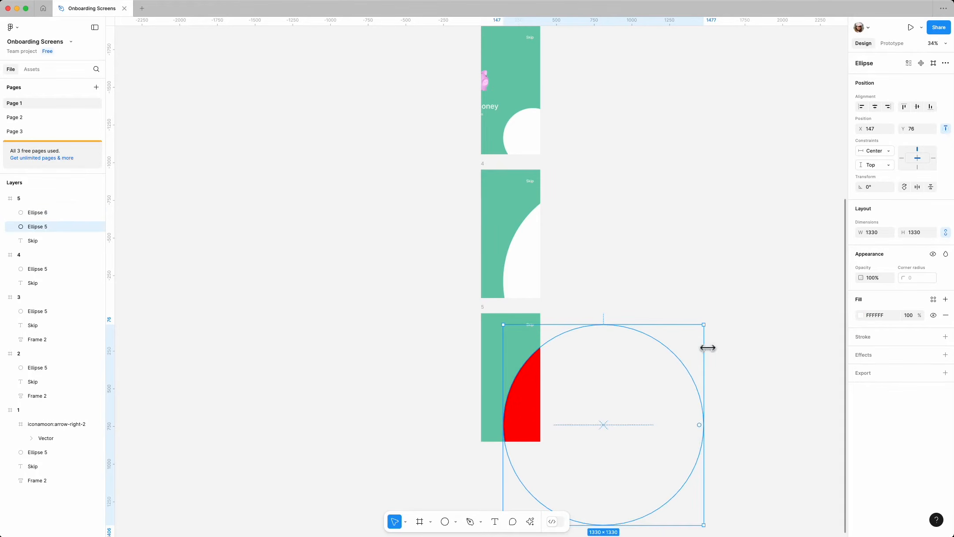
drag(707, 326, 810, 172)
scroll(459, 375, down, 5)
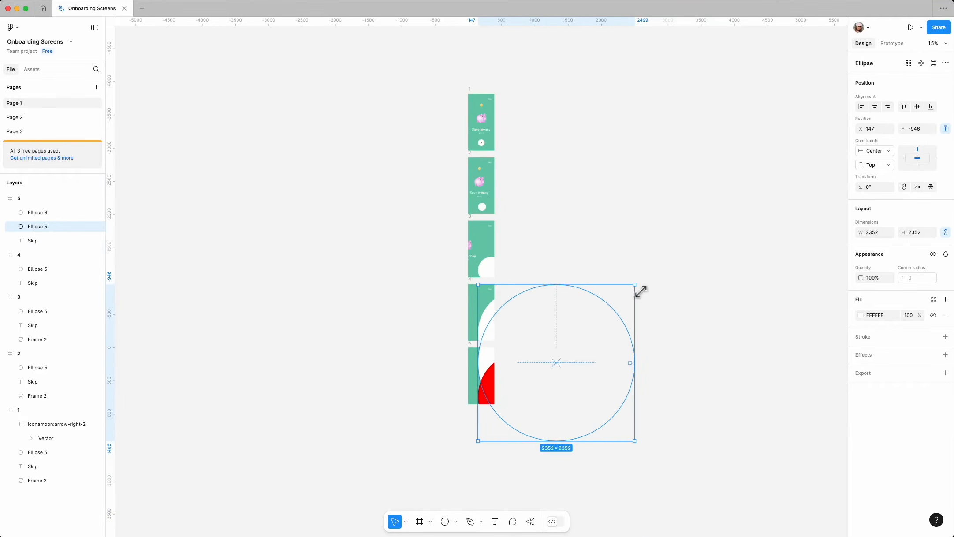
drag(635, 287, 710, 241)
scroll(472, 422, up, 3)
drag(654, 292, 656, 390)
shift+click(495, 386)
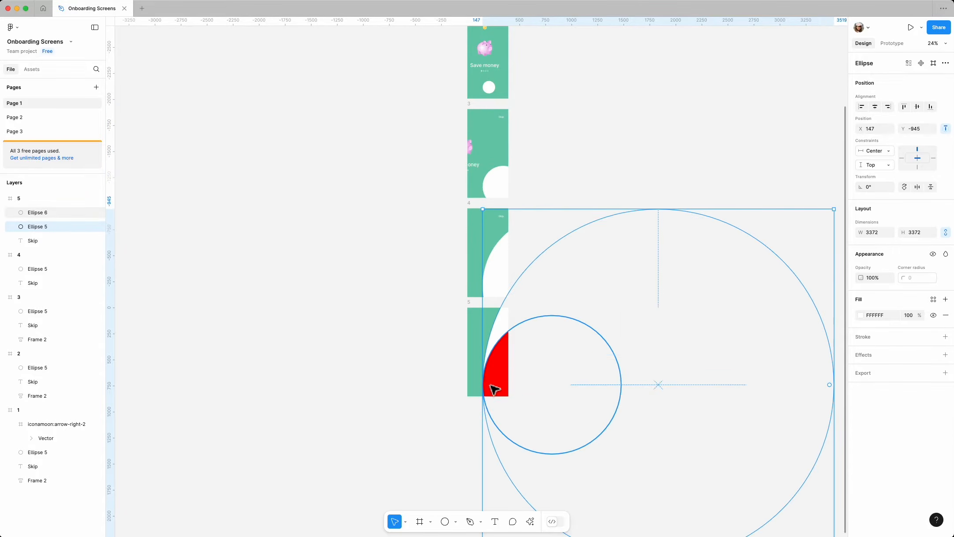
click(615, 161)
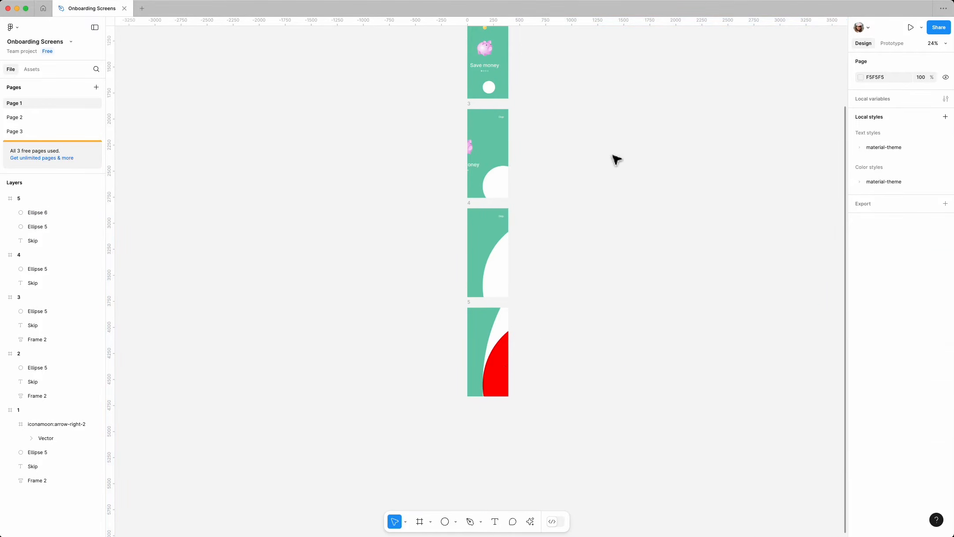
Delete the red guide circle from frame 5, keeping the enlarged white circle
click(503, 369)
key(Delete)
scroll(504, 364, up, 3)
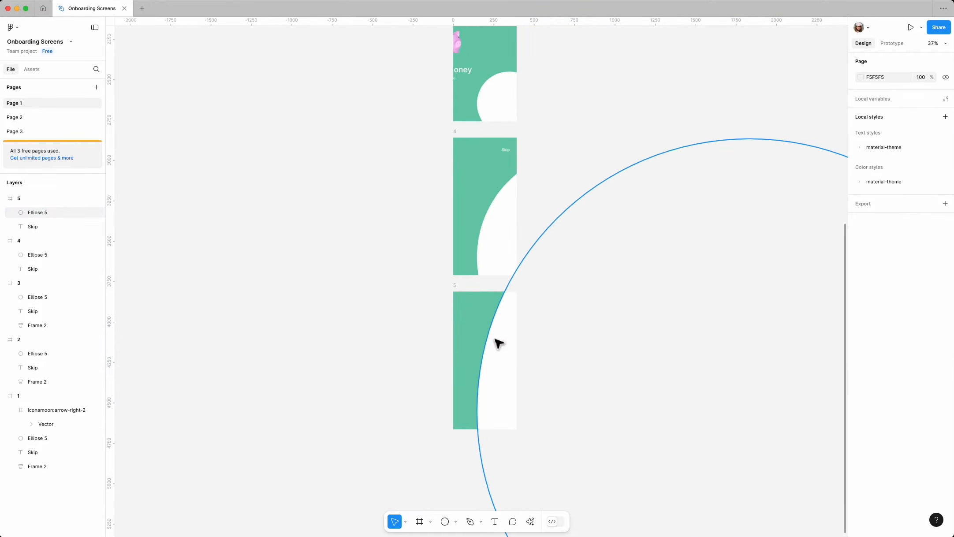
scroll(511, 332, up, 3)
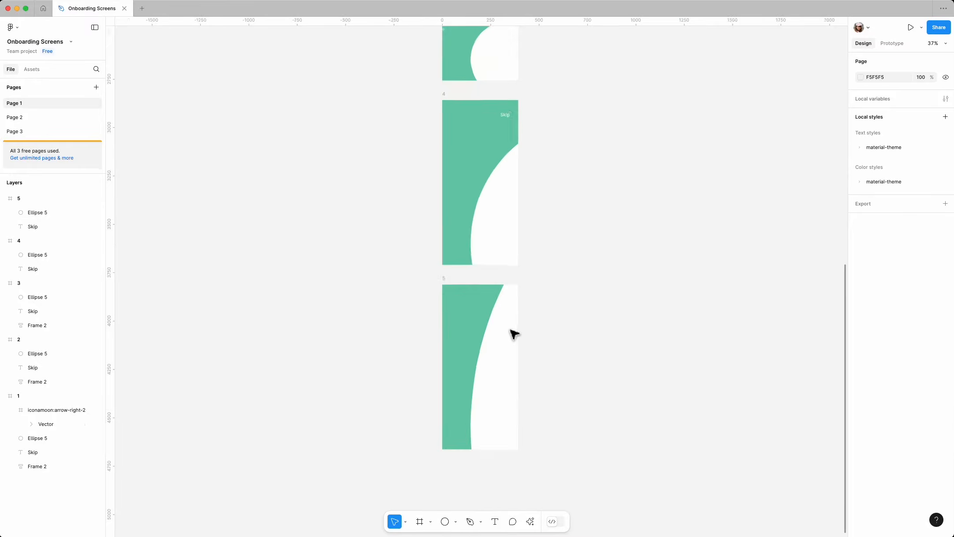
Bring the Skip text in frame 5 in front of the white circle in the layer order
click(424, 266)
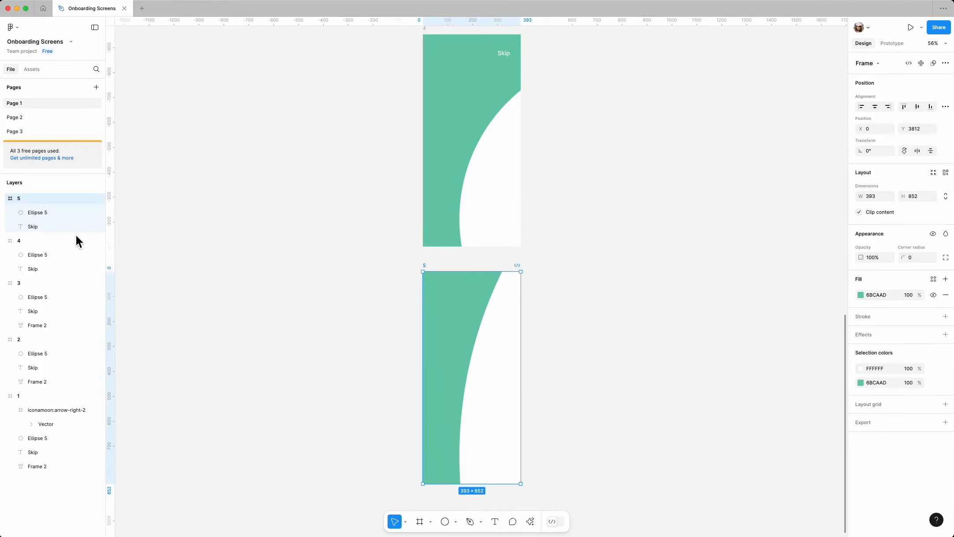
click(32, 227)
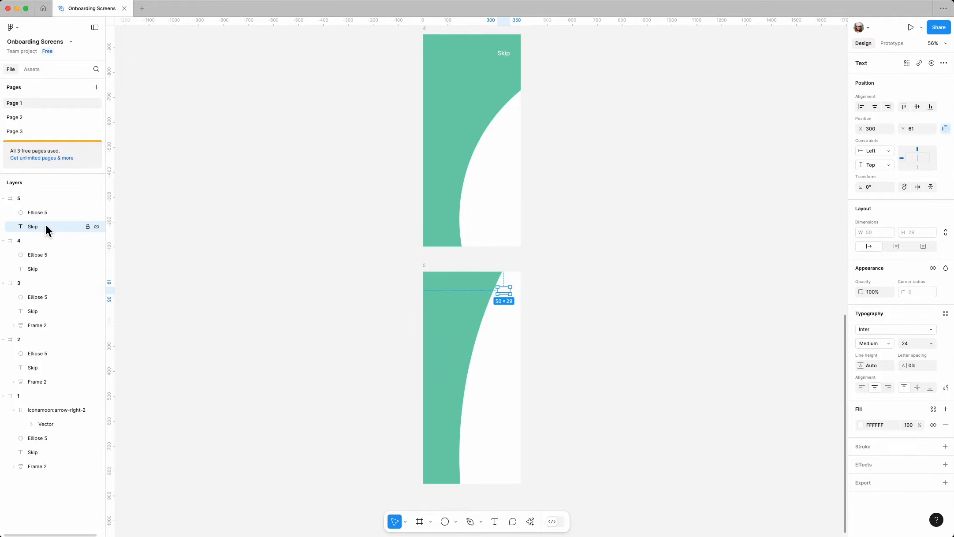
drag(46, 225, 46, 212)
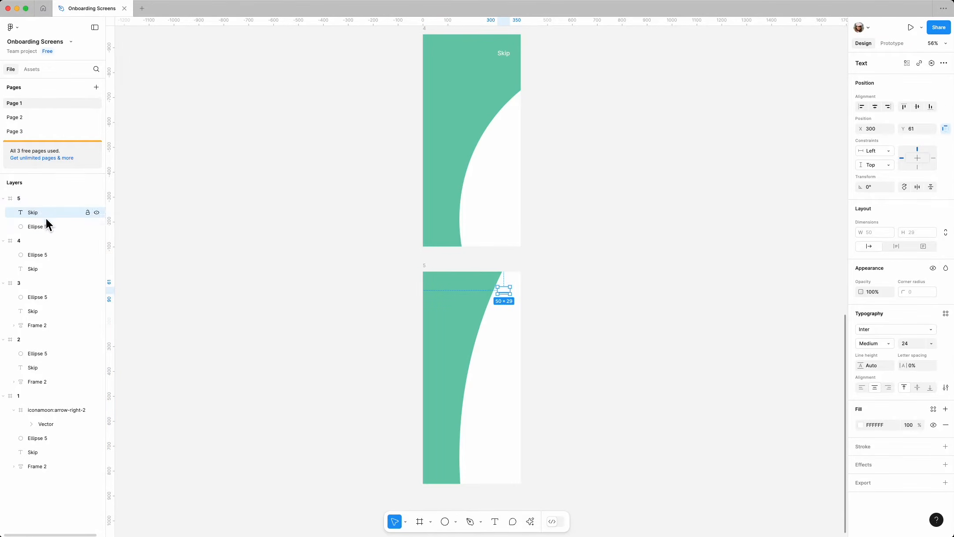
Set the fill colour of the Skip text in frame 5 to 7079FF
click(861, 425)
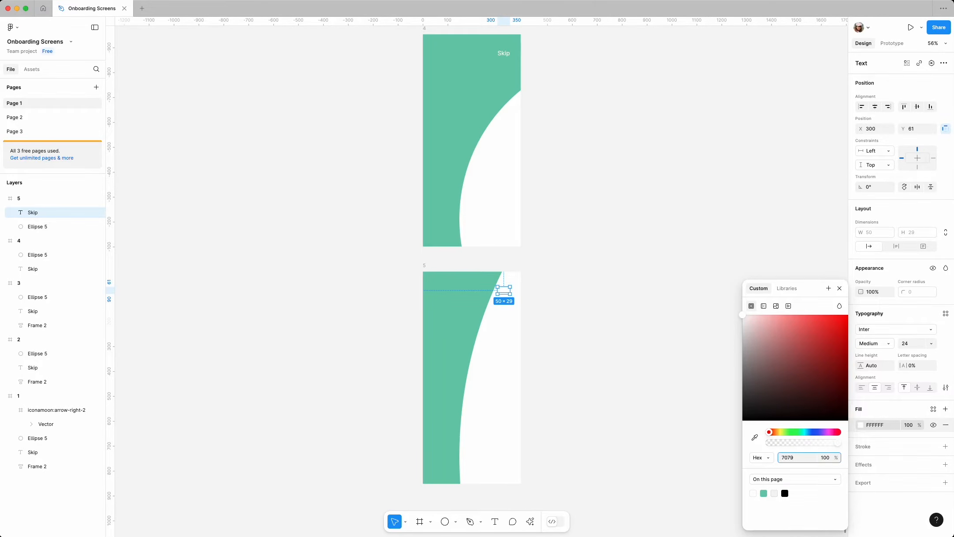
text(7079ff)
key(Return)
click(665, 421)
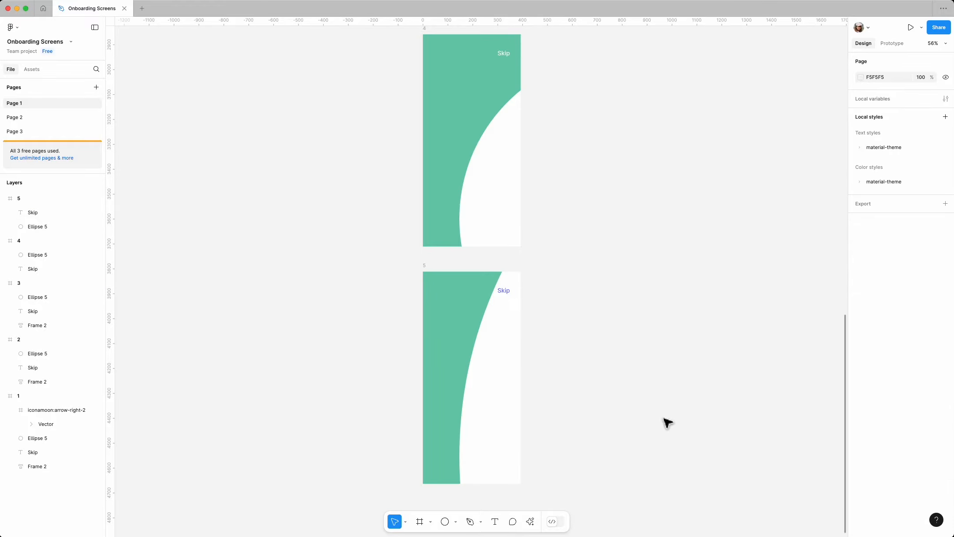
scroll(573, 304, down, 5)
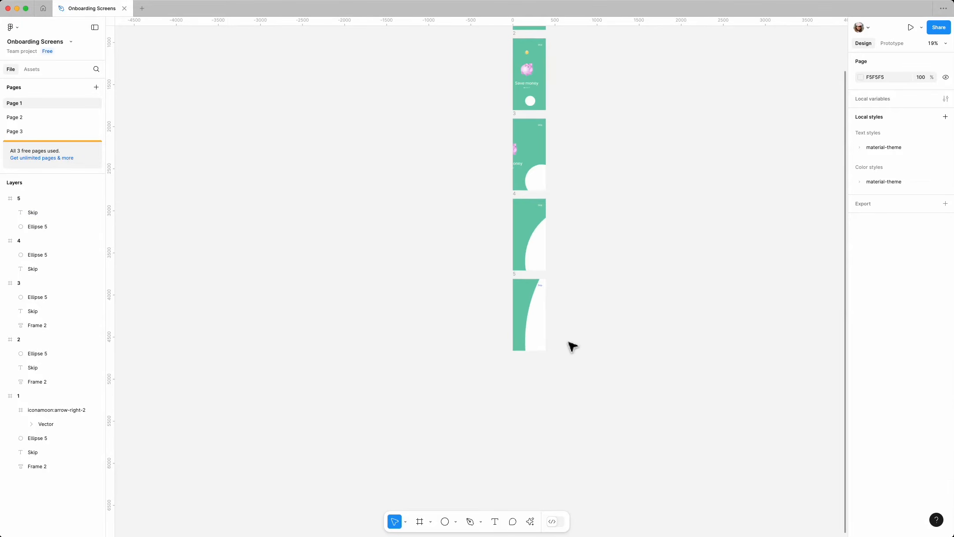
Duplicate frame 5 and place the copy directly below it, left edges aligned
click(519, 279)
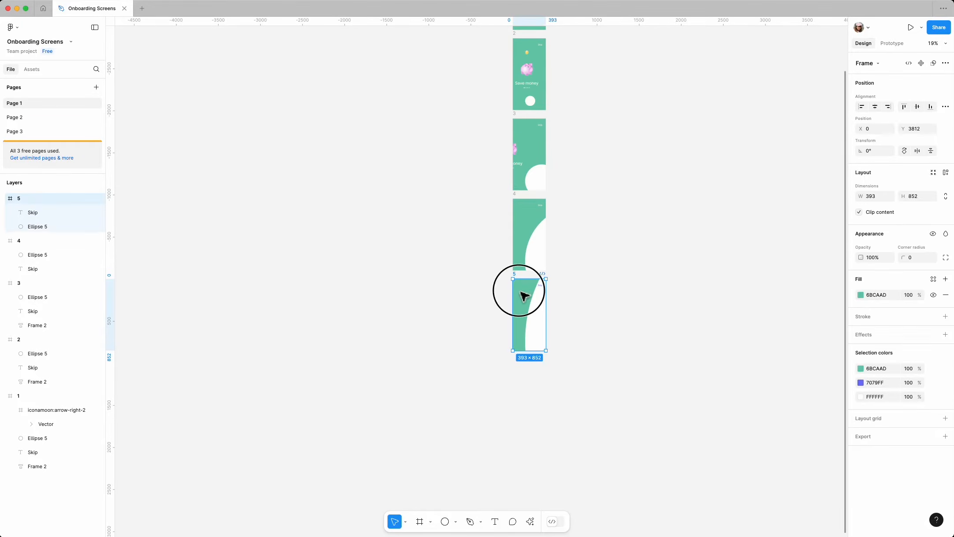
drag(524, 296, 522, 377)
scroll(543, 393, up, 5)
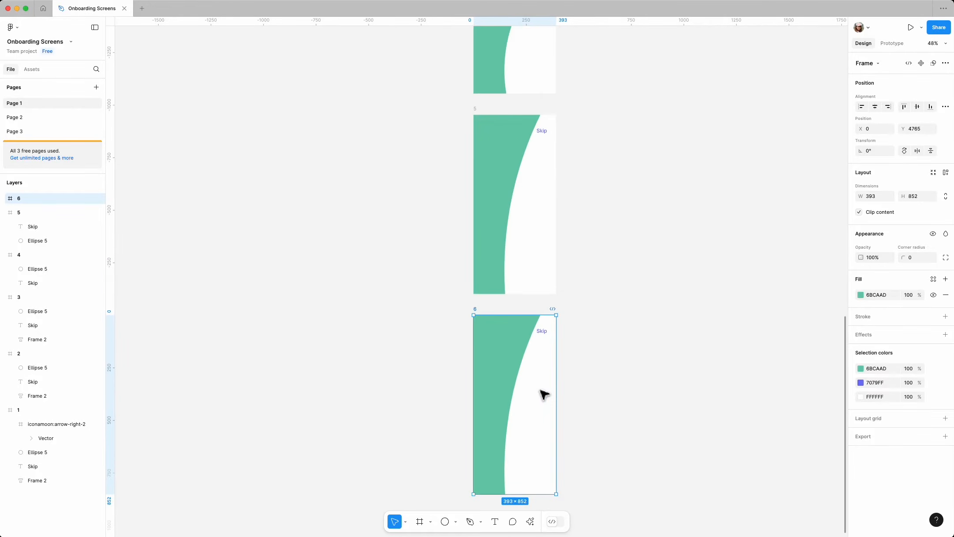
scroll(593, 397, down, 2)
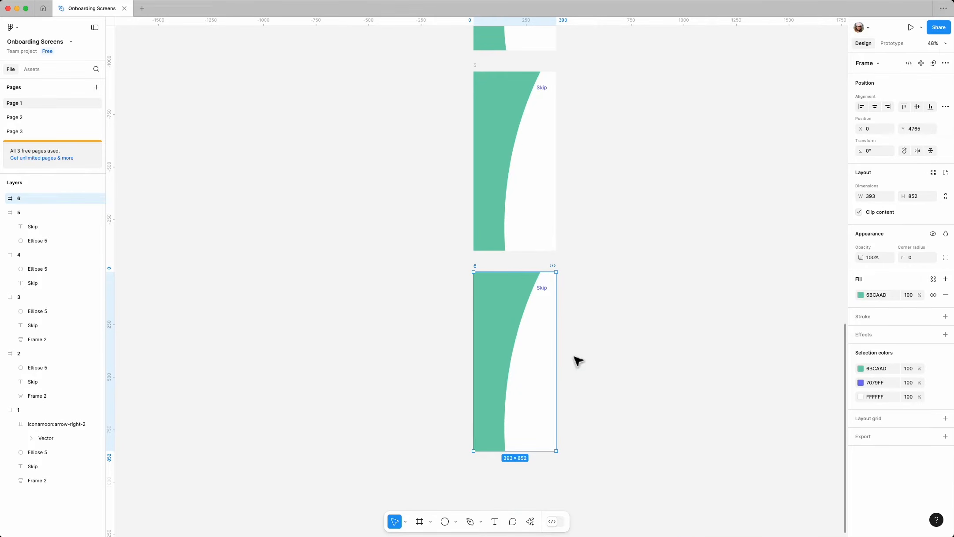
scroll(609, 350, down, 3)
scroll(492, 347, down, 3)
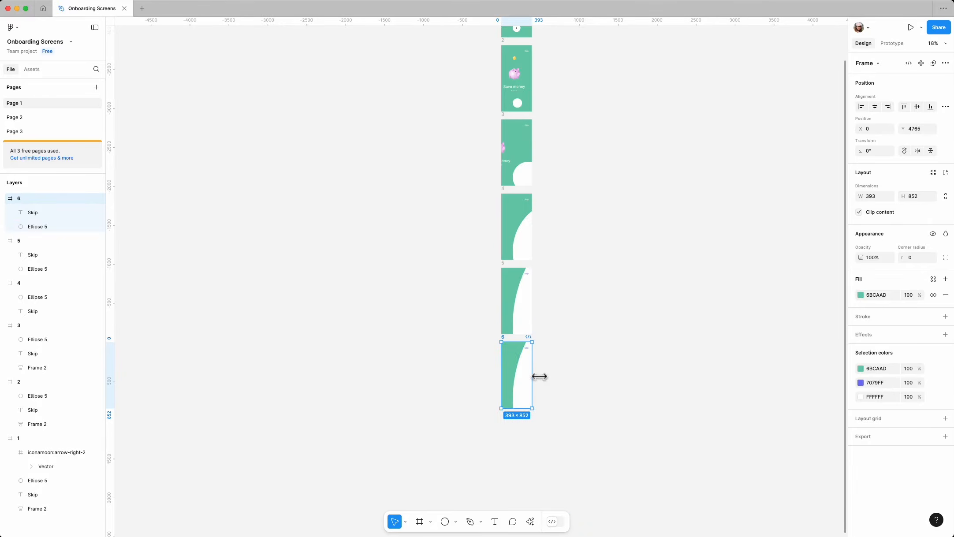
Duplicate the white circle in frame 6 in place and set the copy's fill to FF0000 as a guide
click(530, 376)
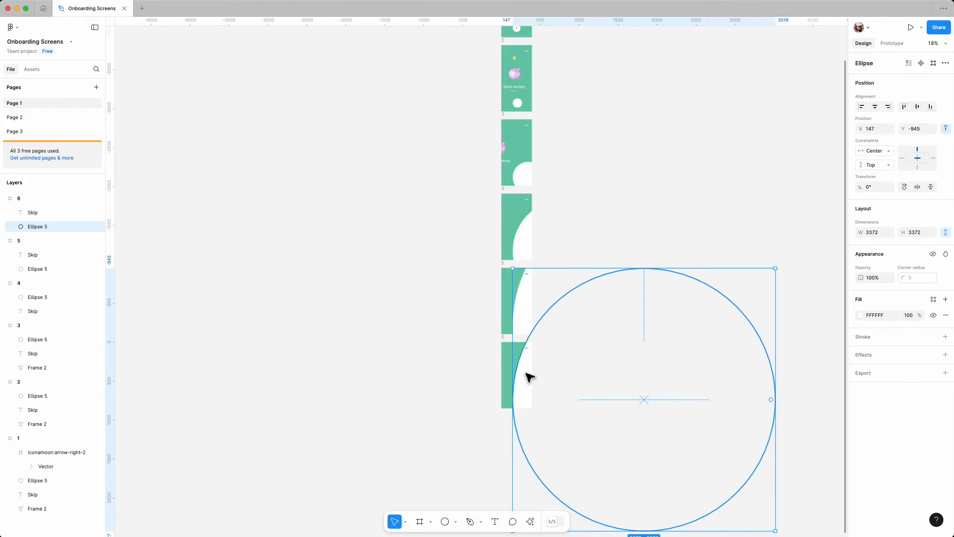
key(super+d)
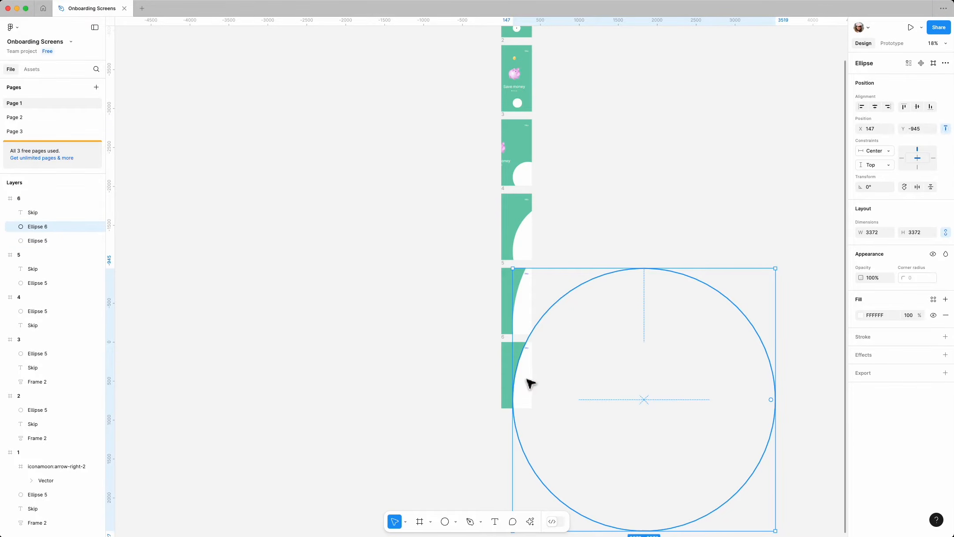
click(864, 317)
text(FF0000)
key(Return)
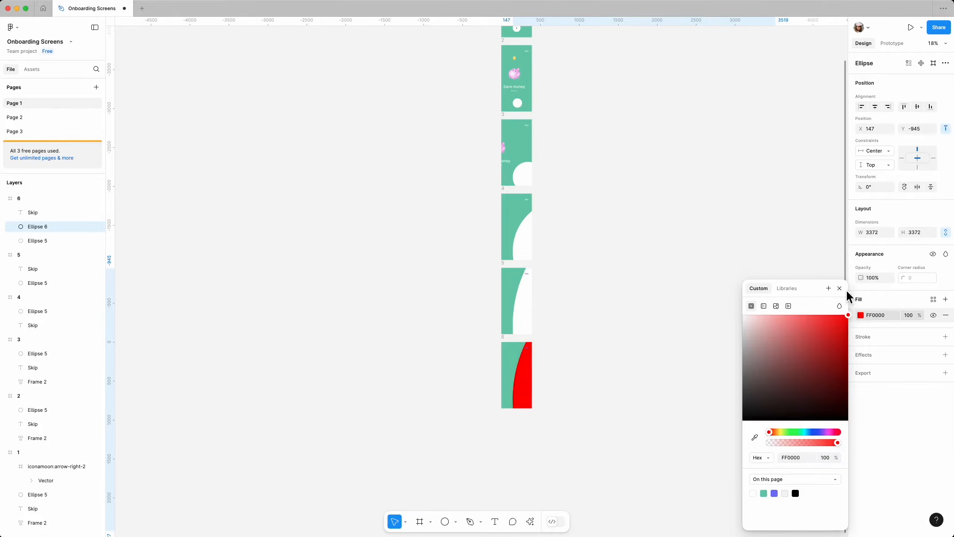
click(840, 288)
Move the original white circle to the left of frame 6, at about X -3175, and nest it back in frame 6 above the red circle
click(76, 243)
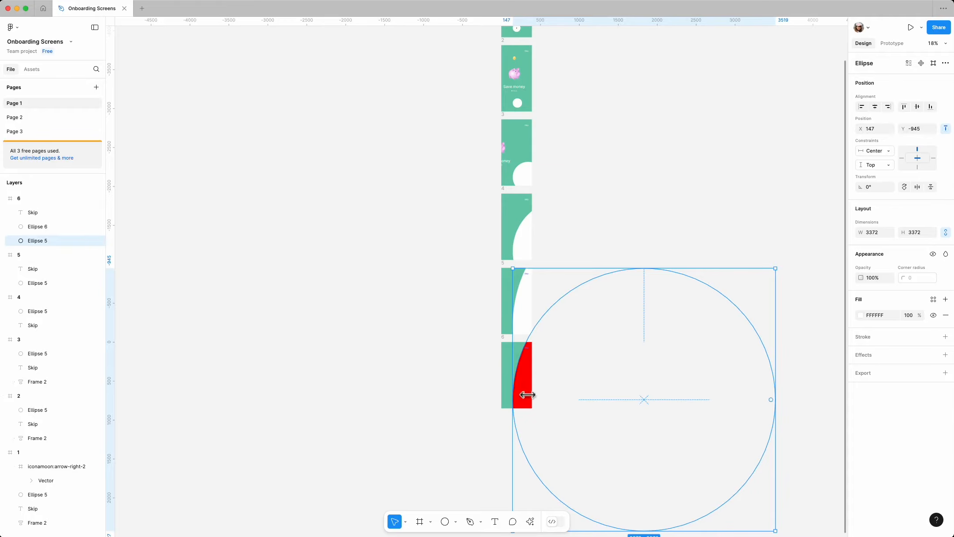
drag(527, 395, 267, 380)
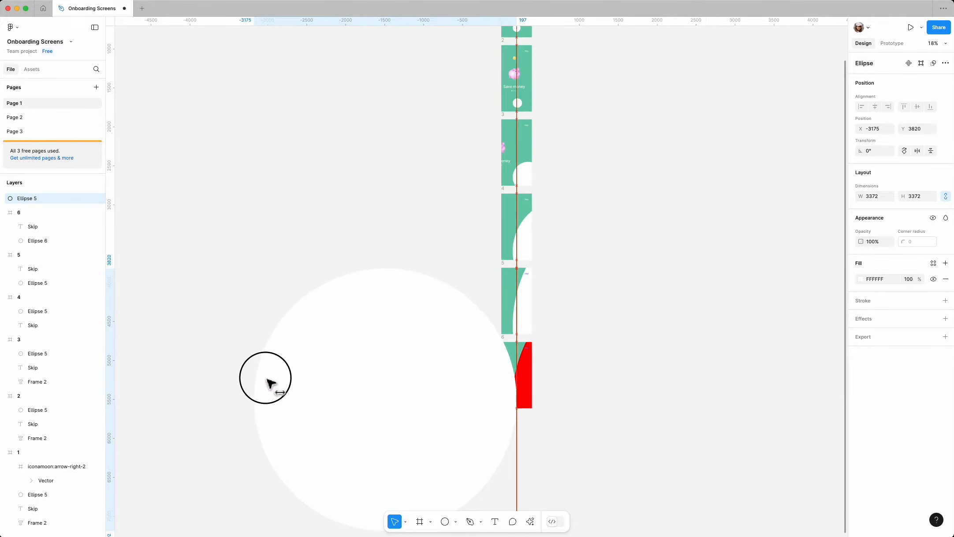
drag(268, 380, 267, 380)
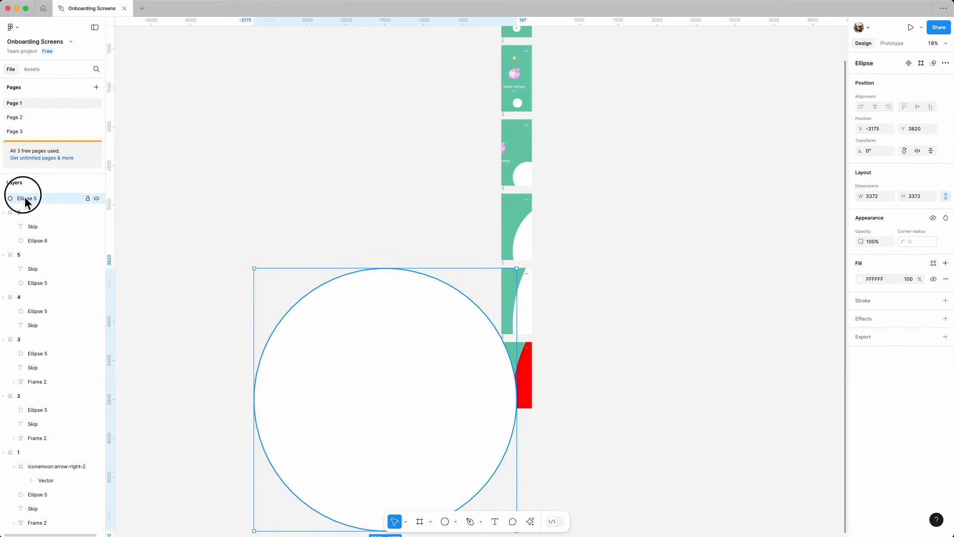
drag(25, 198, 34, 232)
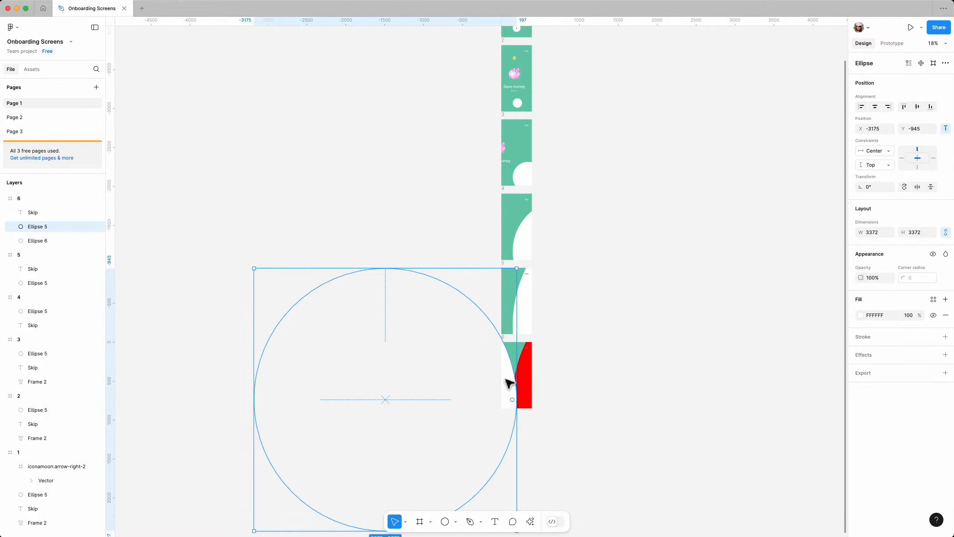
scroll(533, 397, up, 5)
scroll(590, 407, down, 8)
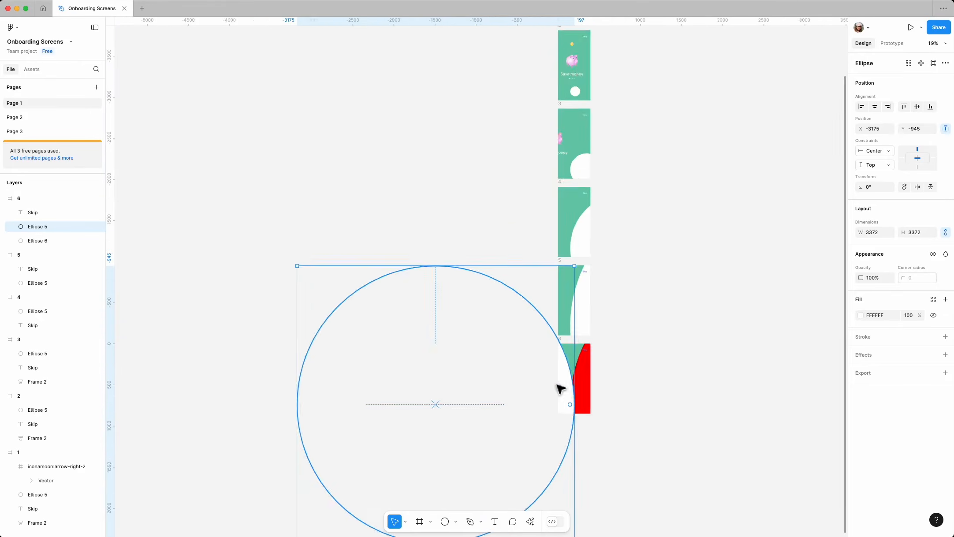
Enlarge the white circle to about 7545 by 7545, centre it vertically in frame 6, and align its right edge with the red circle's left edge
drag(383, 301, 132, 111)
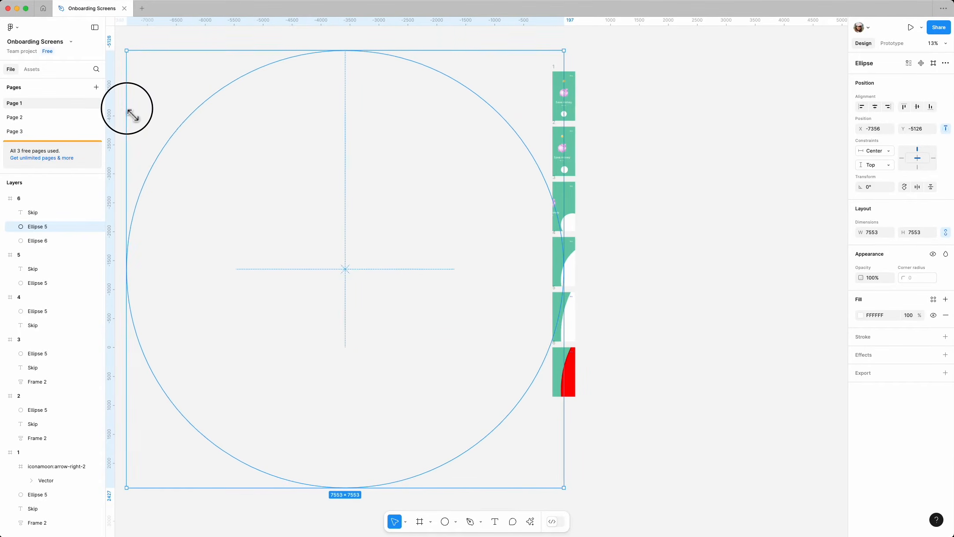
drag(341, 283, 331, 377)
scroll(585, 397, up, 4)
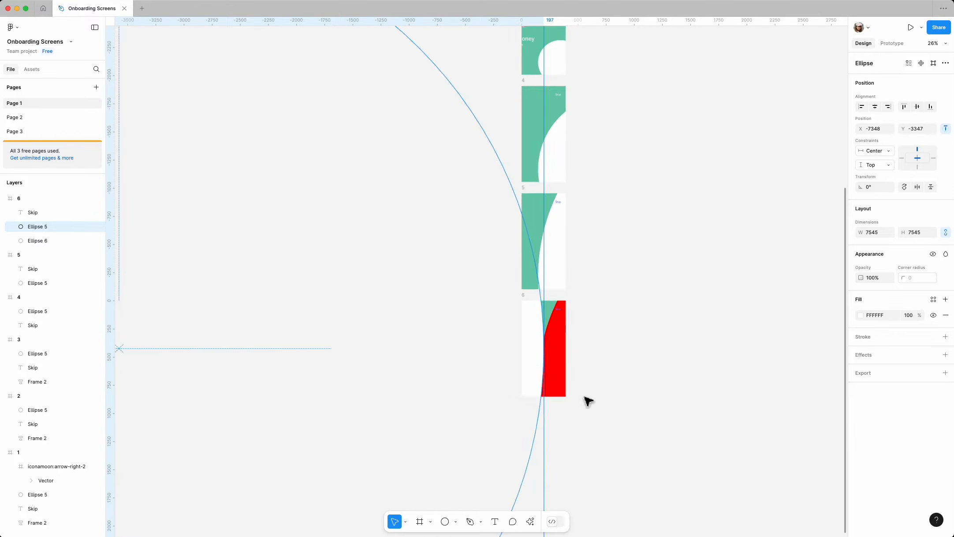
drag(534, 377, 512, 369)
scroll(544, 384, up, 5)
scroll(526, 351, up, 5)
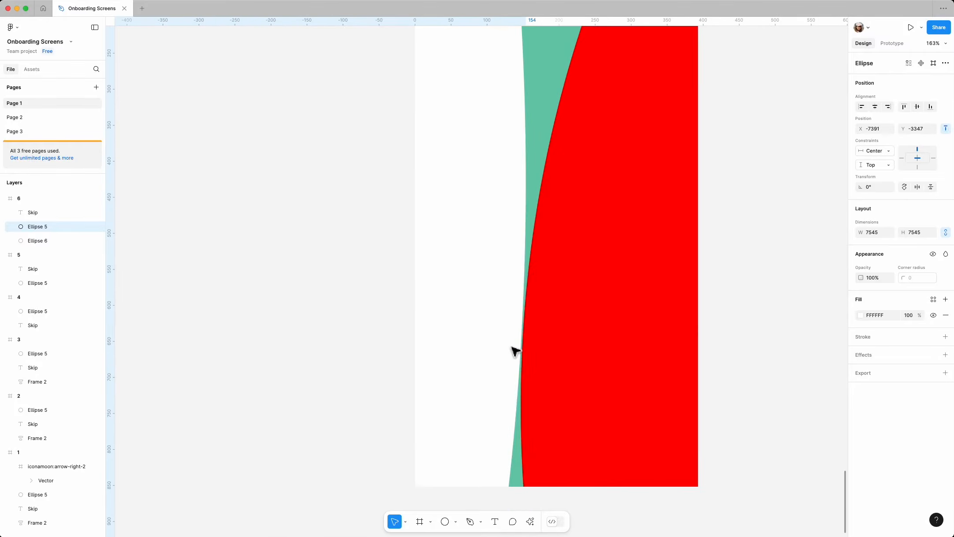
Delete the red guide circle from frame 6
scroll(515, 351, down, 10)
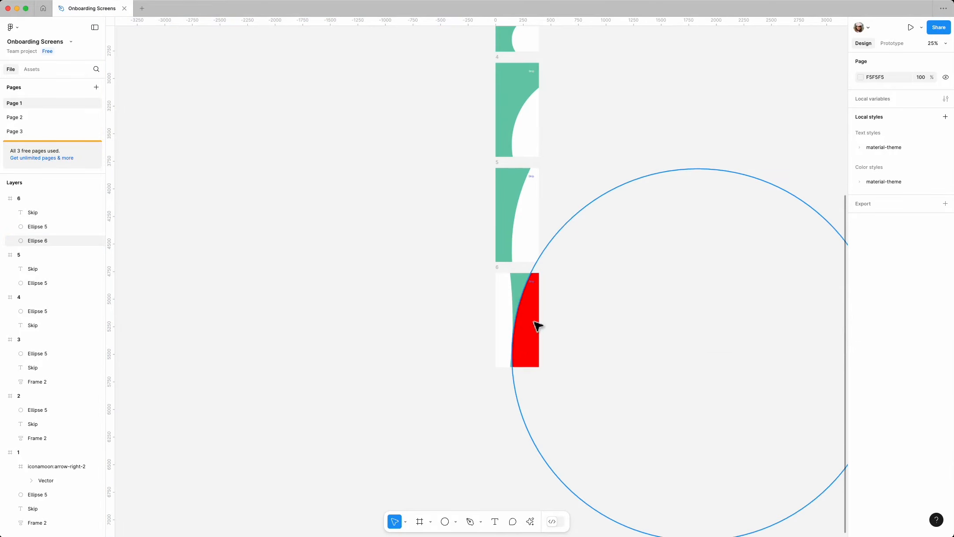
click(537, 324)
key(Delete)
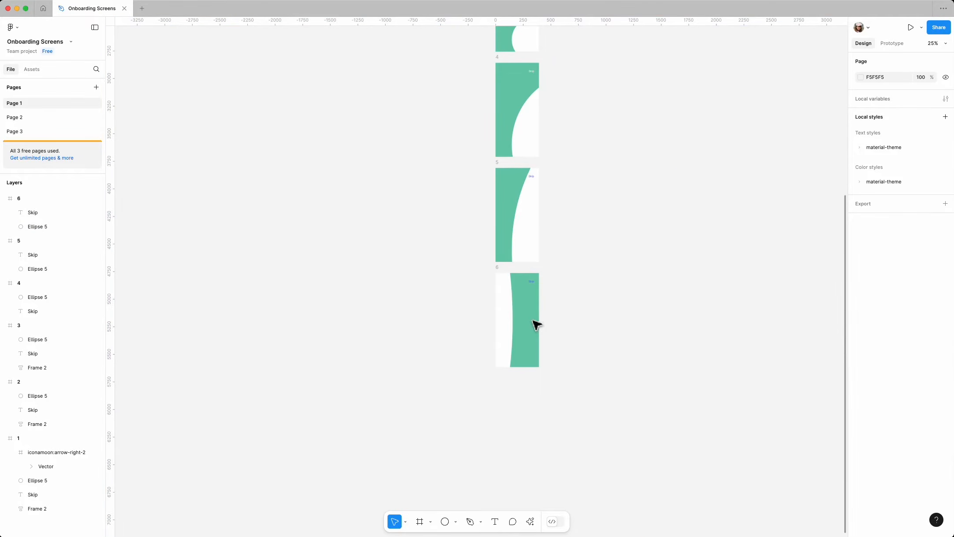
Fill the large circle in frame 6 with the green 6BCAAD sampled from frame 5's background
click(512, 312)
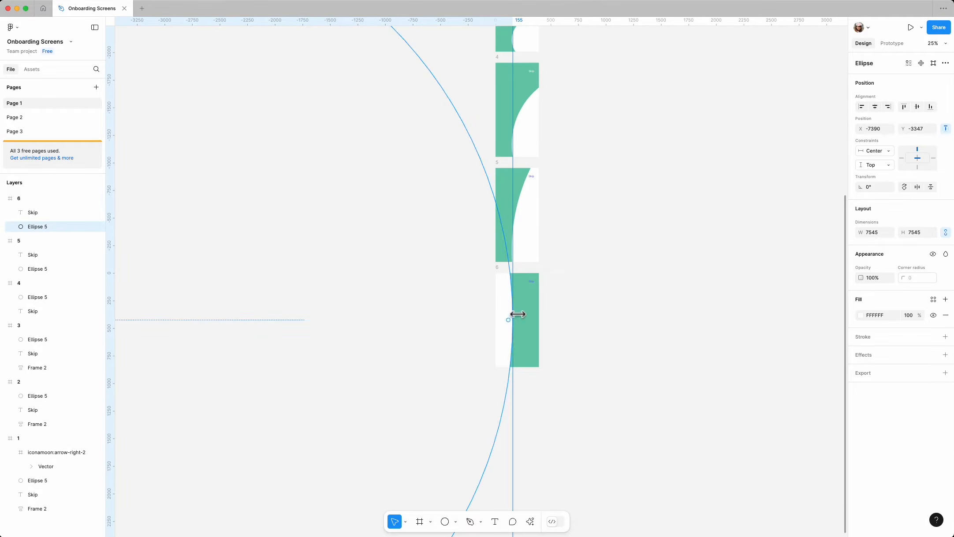
key(i)
click(516, 185)
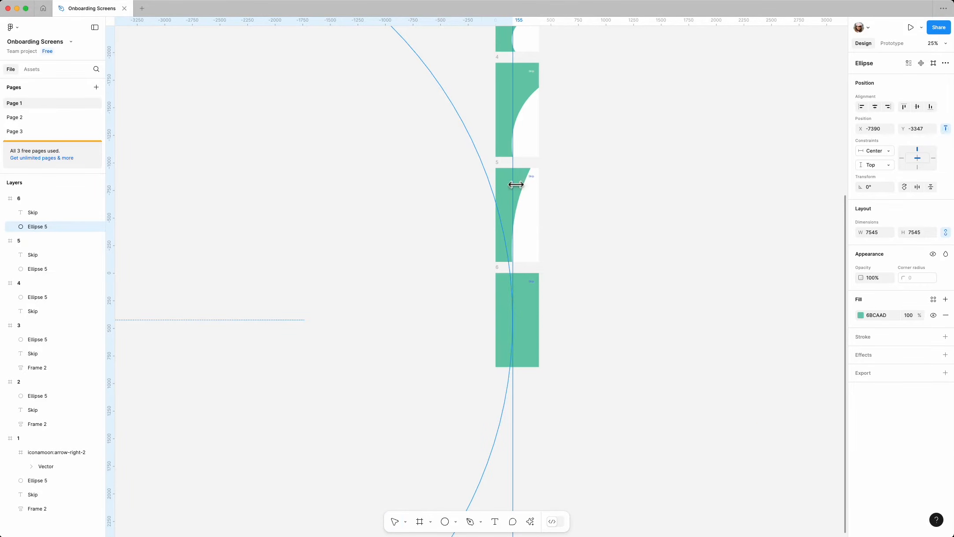
click(556, 310)
Set the background fill of frame 6 to white, FFFFFF
click(499, 268)
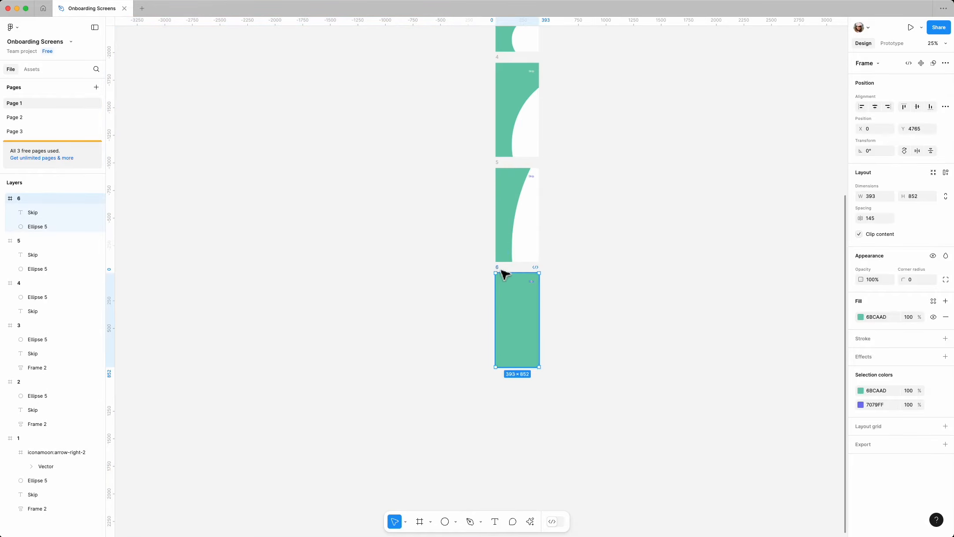
click(864, 317)
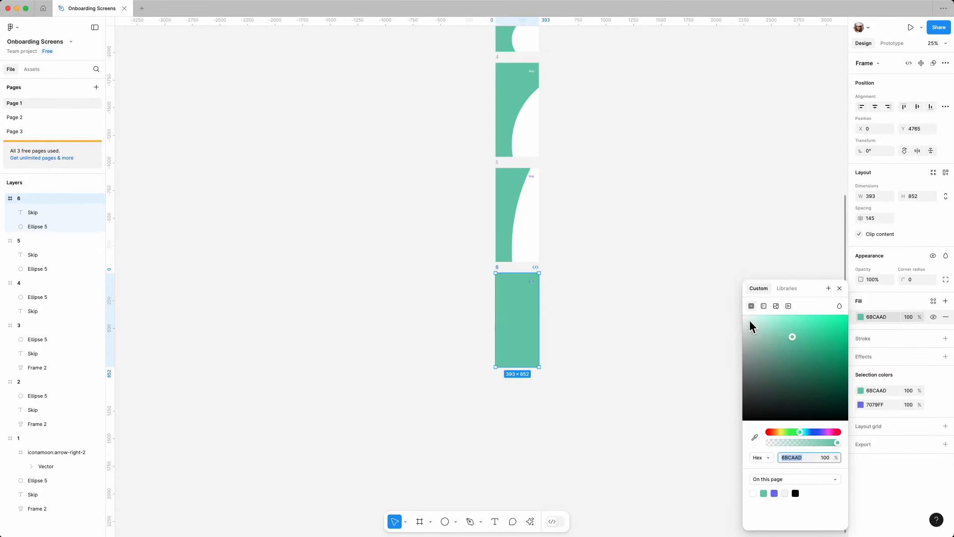
drag(753, 328, 734, 309)
click(840, 289)
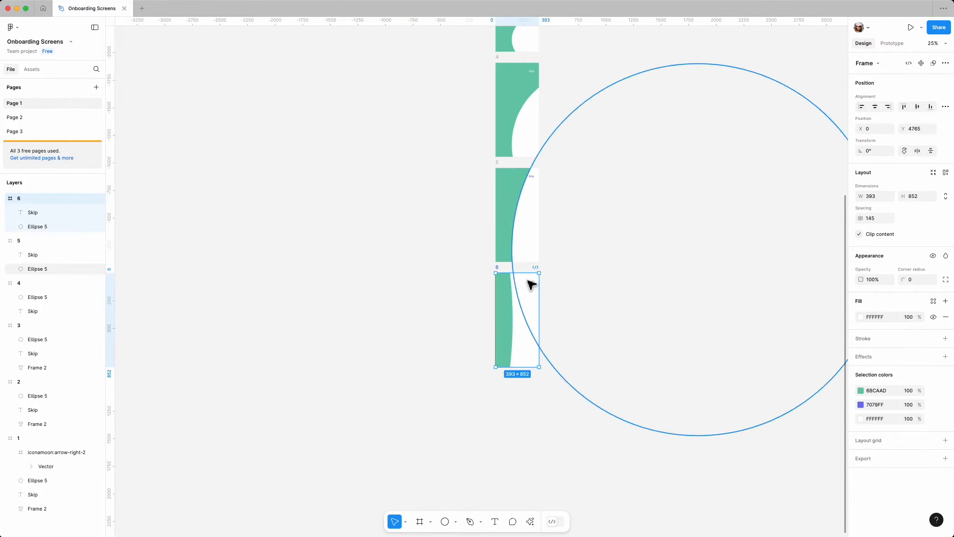
Duplicate frame 4 and place the copy directly below frame 6, left edges aligned
scroll(586, 368, down, 3)
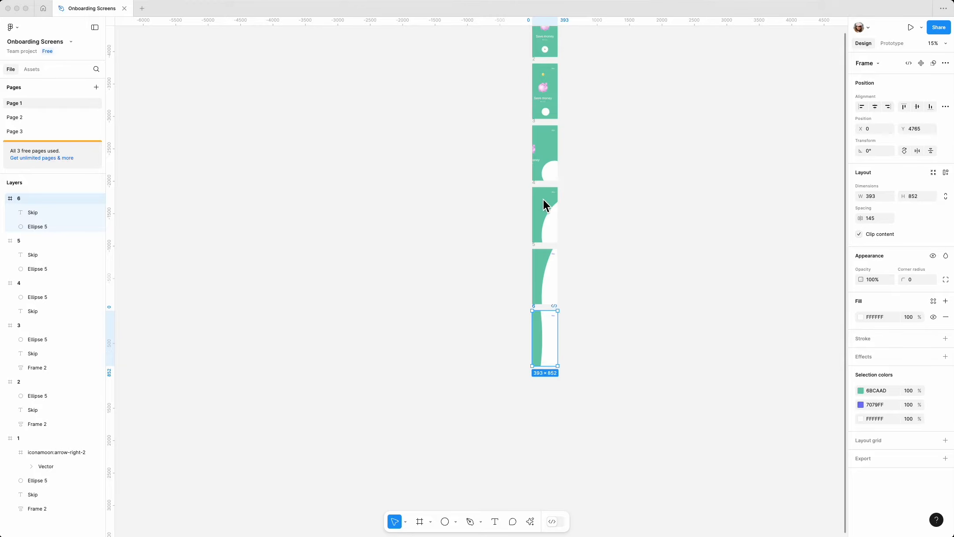
scroll(549, 201, up, 2)
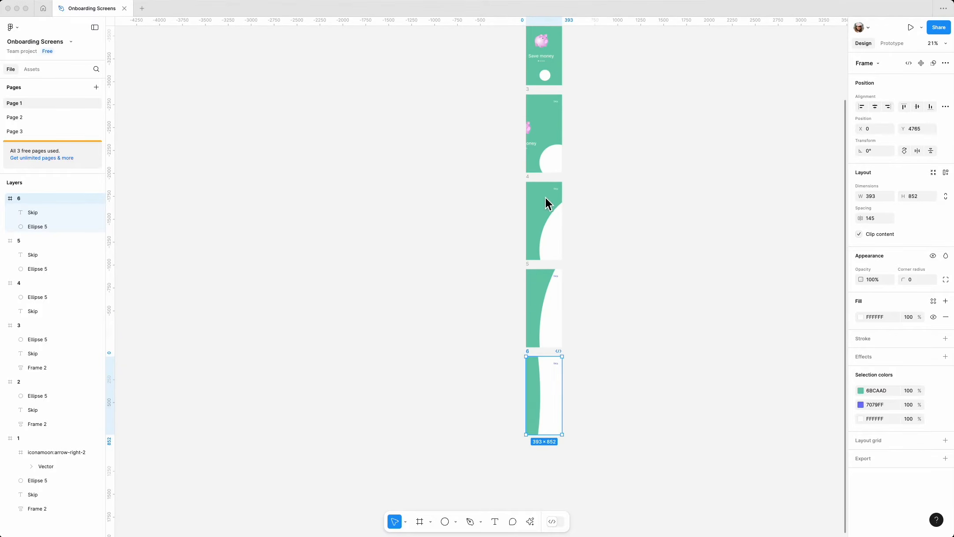
click(532, 184)
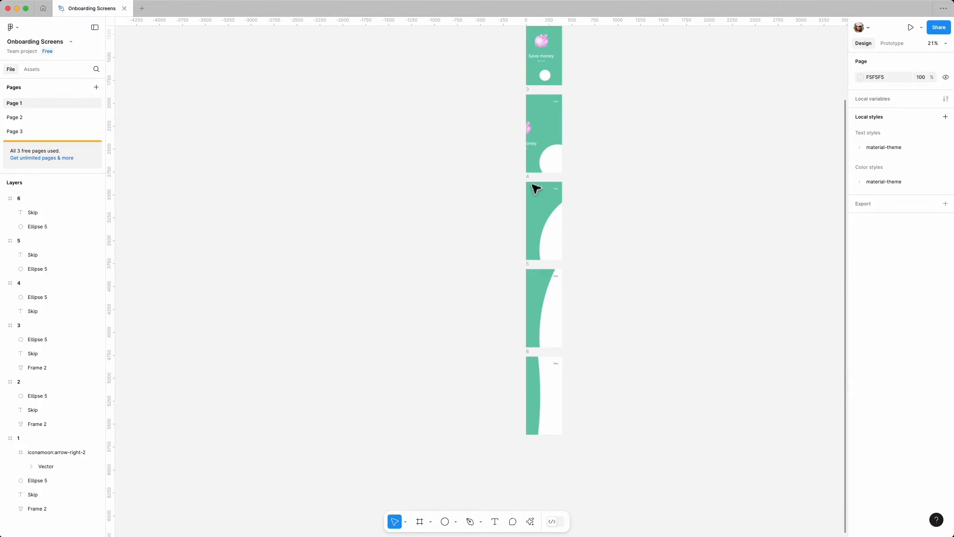
click(537, 188)
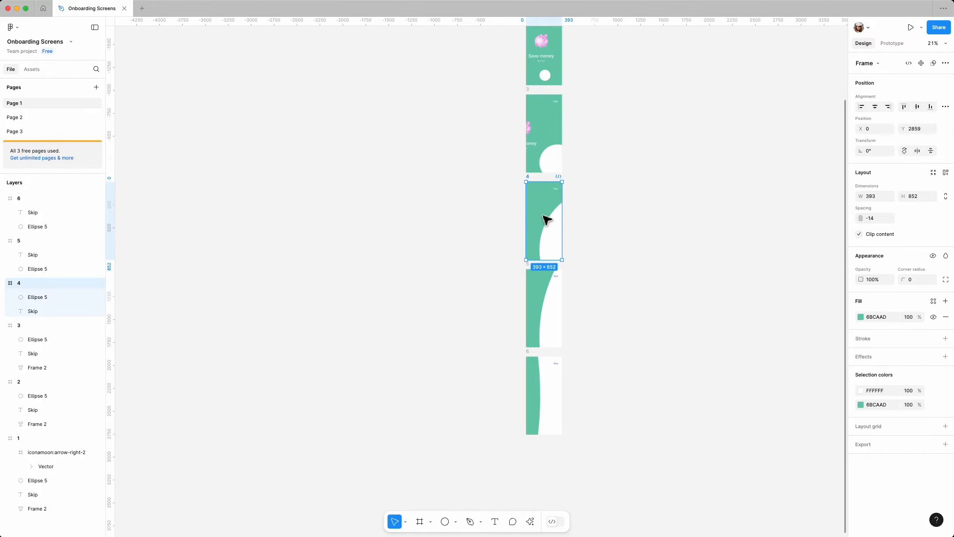
drag(547, 219, 548, 483)
scroll(590, 432, down, 3)
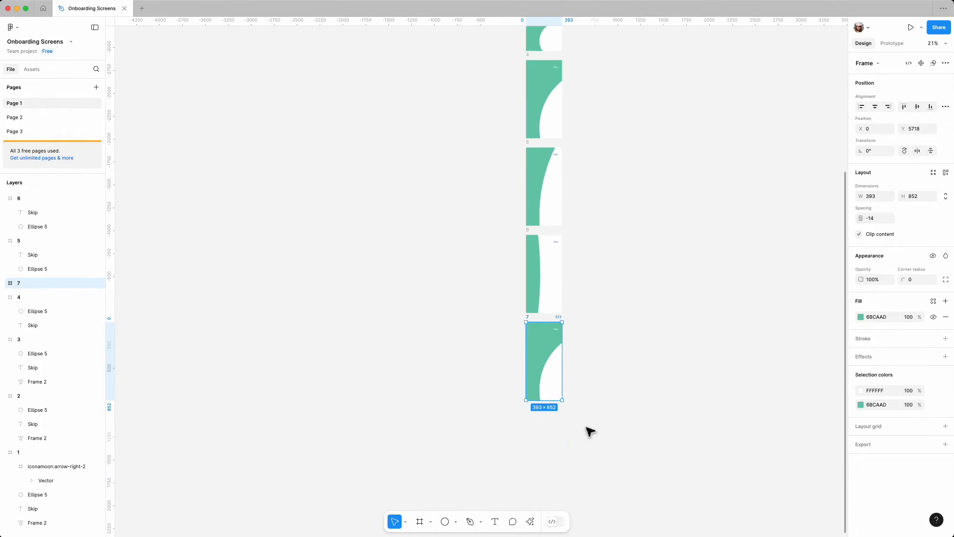
scroll(541, 385, up, 3)
scroll(577, 360, up, 1)
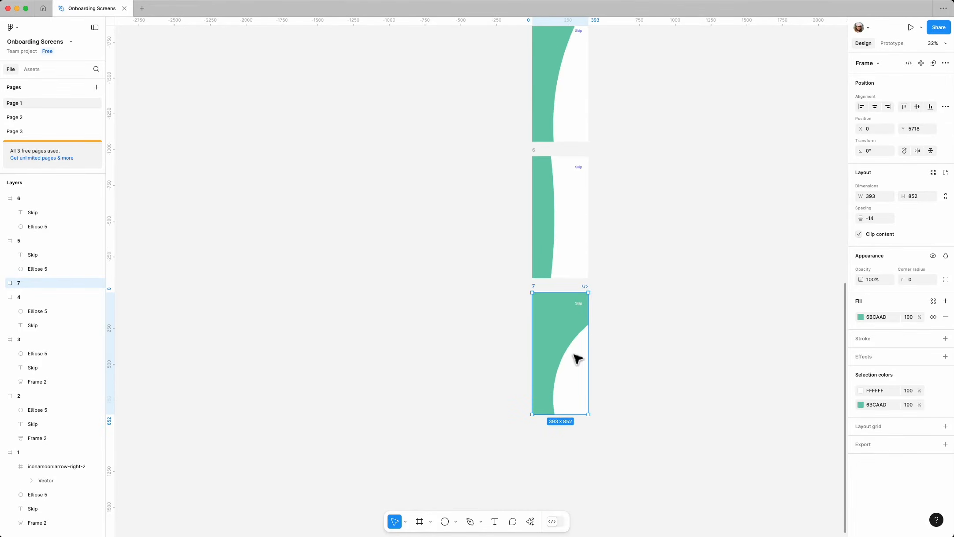
Fill the circle in frame 7 with the green 6BCAAD sampled from the frame's background
click(576, 360)
key(i)
click(550, 324)
Set the background fill of frame 7 to white, FFFFFF
click(542, 297)
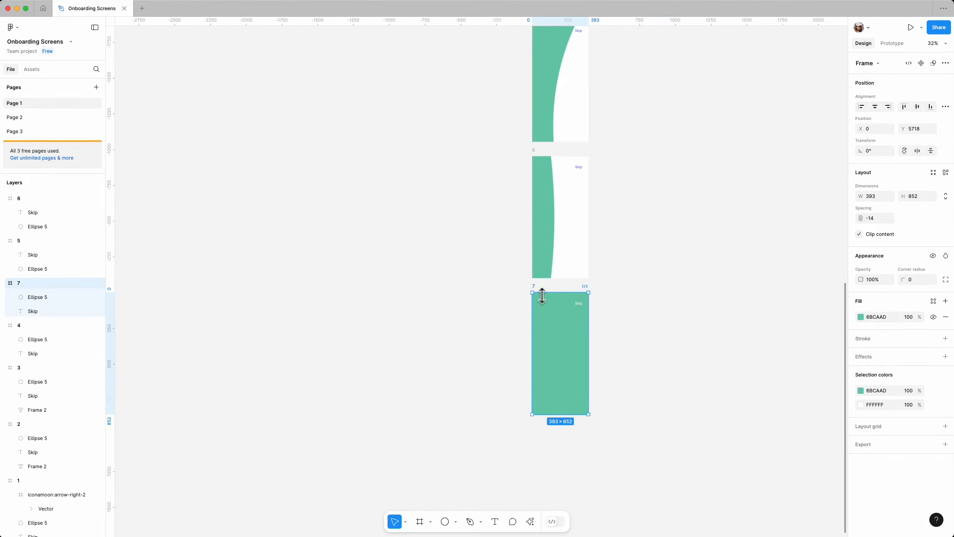
click(861, 318)
drag(783, 330, 708, 305)
click(840, 289)
Move the green circle in frame 7 past the frame's left edge so only its right part shows inside the frame
scroll(598, 388, down, 3)
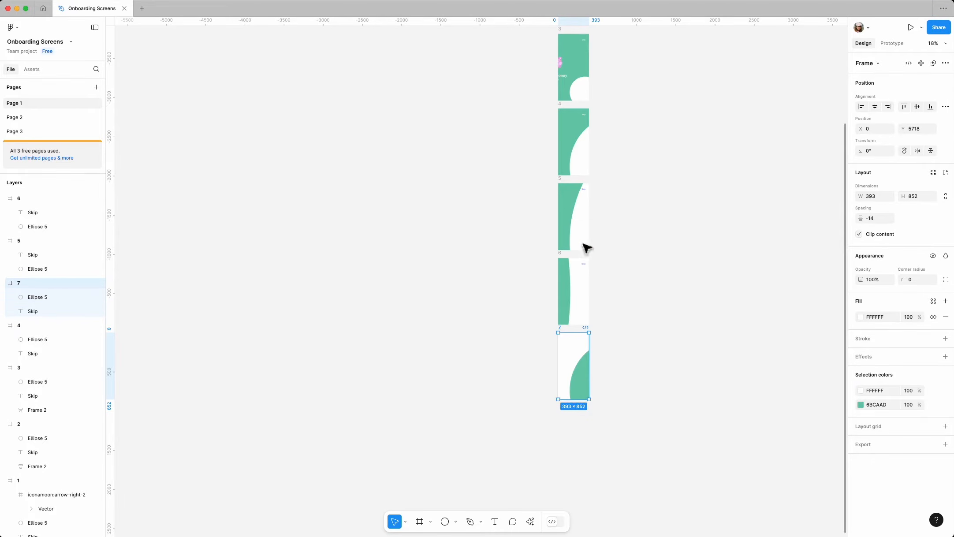
drag(581, 362, 582, 388)
click(628, 386)
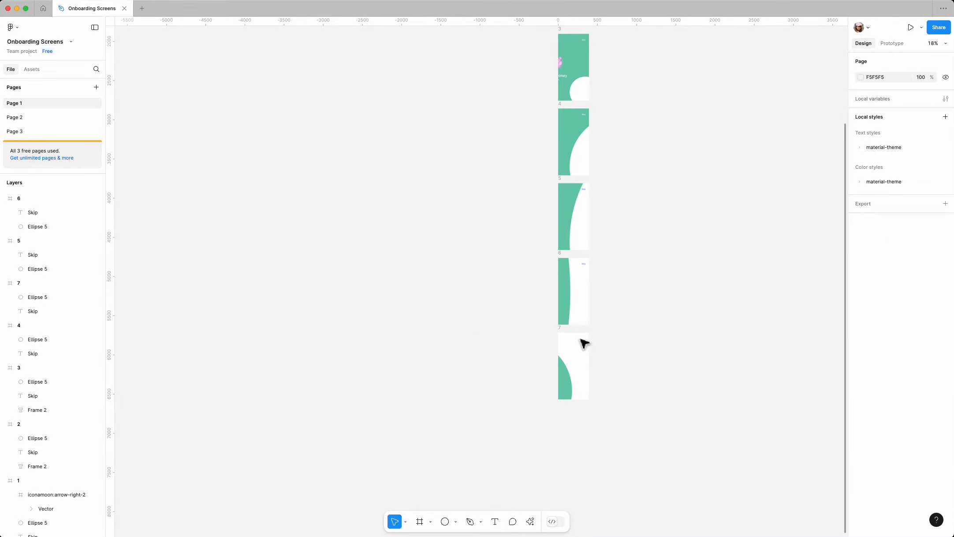
Recolour the Skip text in frame 7 with the page's purple-blue colour 7079FF
scroll(591, 348, up, 5)
click(583, 336)
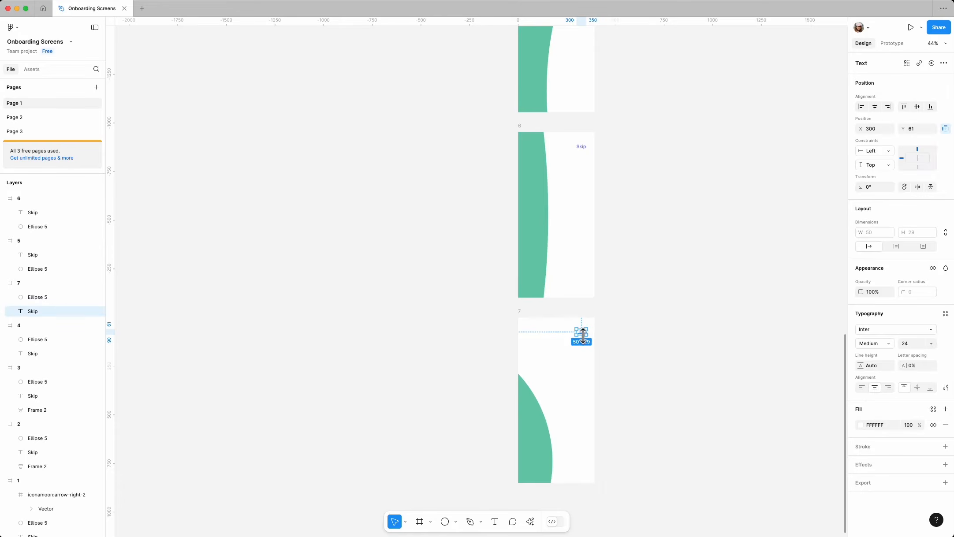
click(861, 425)
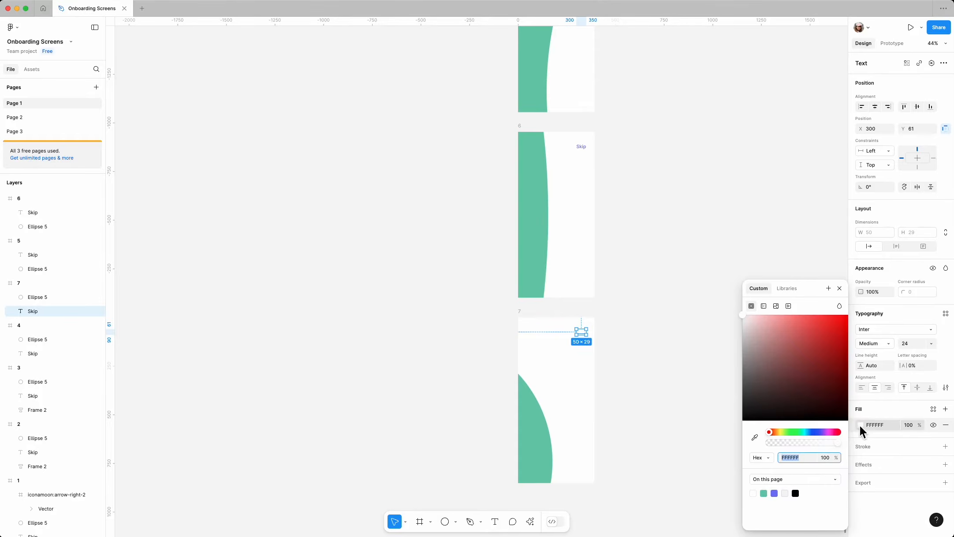
click(775, 494)
click(683, 411)
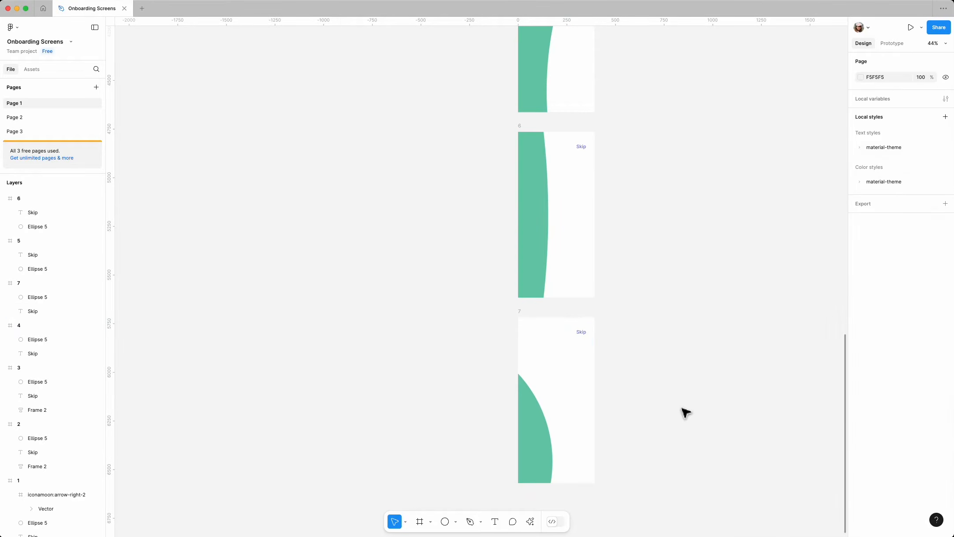
scroll(589, 387, down, 6)
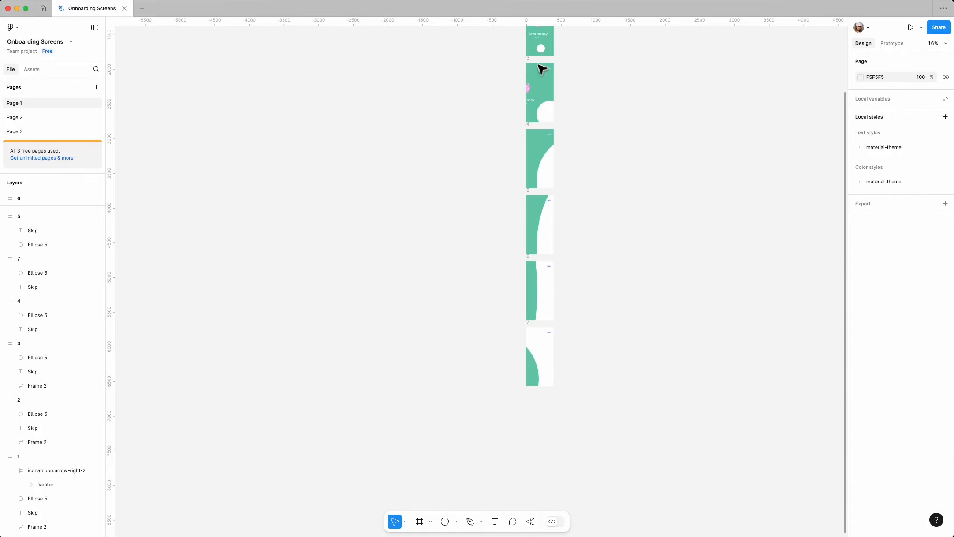
Duplicate frame 3 and place the copy directly below frame 7, aligned with the column of frames
click(541, 71)
click(547, 80)
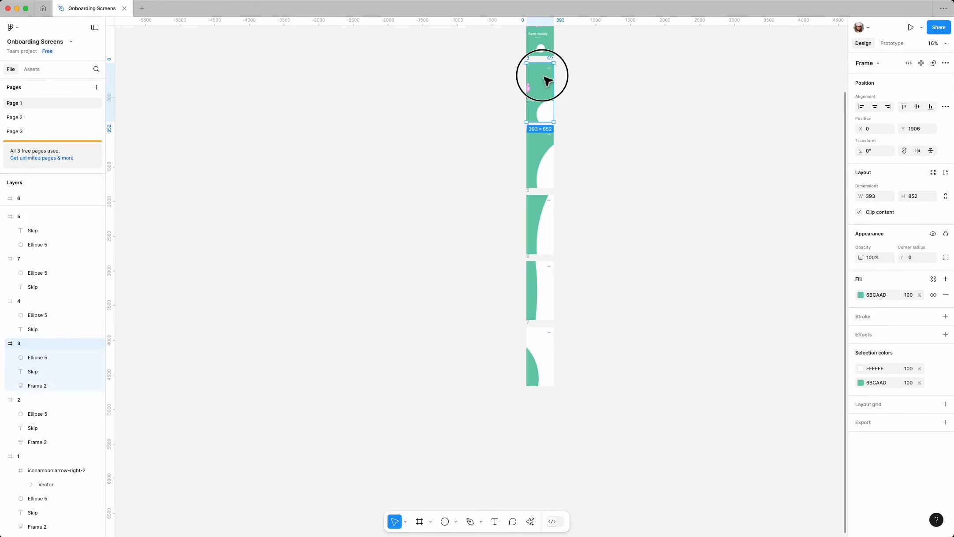
drag(547, 81, 547, 415)
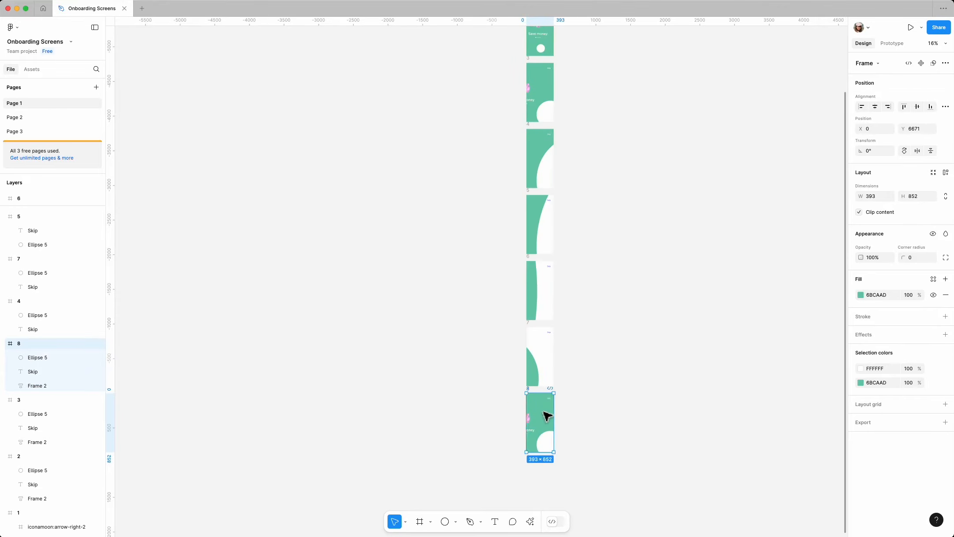
Fill the circle in frame 8 with the green 6BCAAD sampled from the frame's background
scroll(546, 397, up, 5)
scroll(547, 383, down, 5)
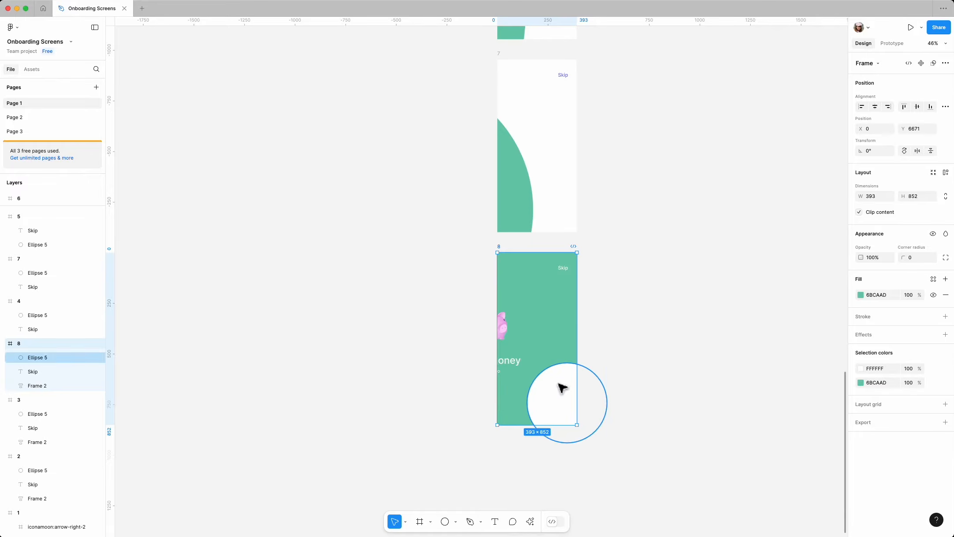
click(562, 397)
key(i)
click(541, 341)
click(502, 249)
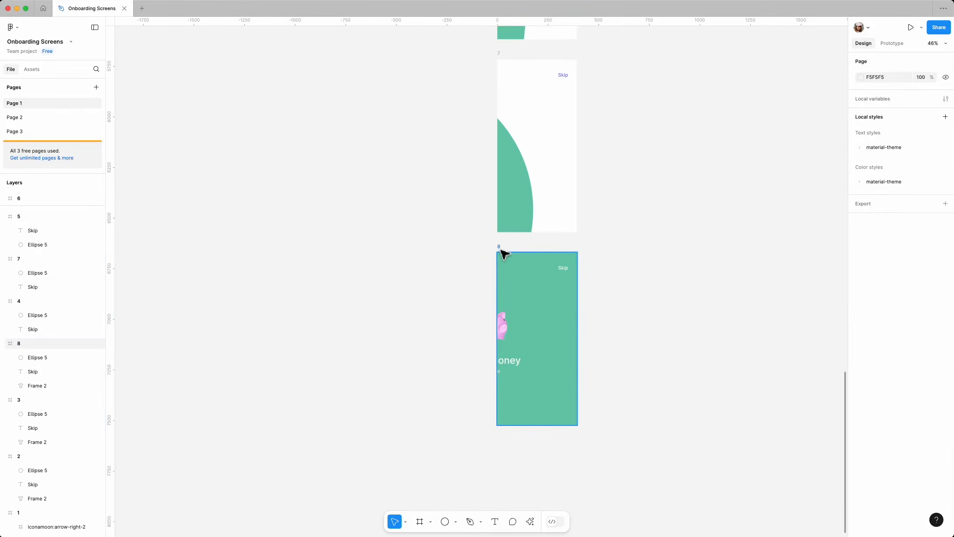
Set the background fill of frame 8 to white, FFFFFF
click(499, 247)
click(861, 294)
drag(814, 326, 712, 314)
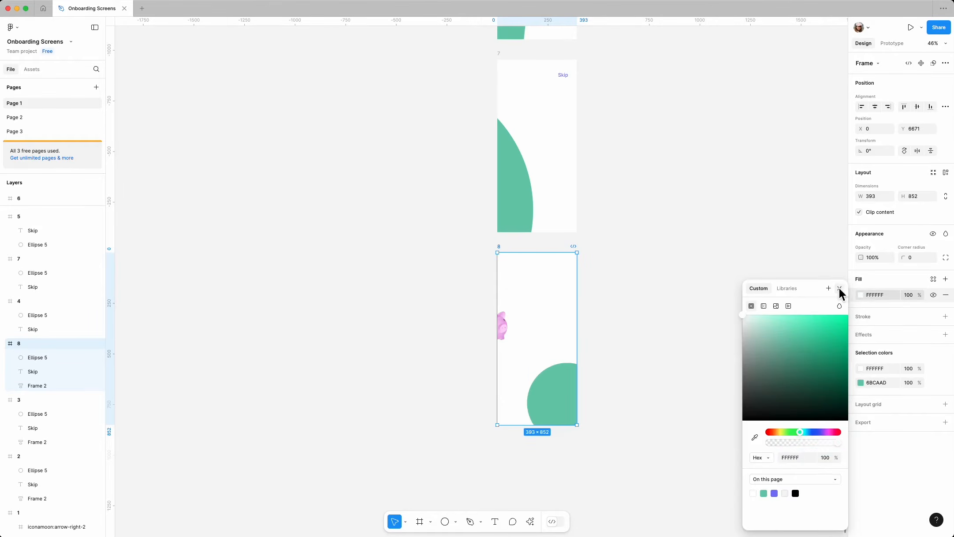
key(Escape)
Move the green circle in frame 8 horizontally to X -205 so only its right part shows inside the frame
click(560, 398)
drag(561, 398, 510, 397)
key(shift+Left)
key(shift+Left)
key(shift+Left)
key(shift+Left)
key(shift+Left)
key(shift+Left)
key(shift+Left)
key(shift+Left)
key(shift+Left)
key(shift+Left)
key(shift+Left)
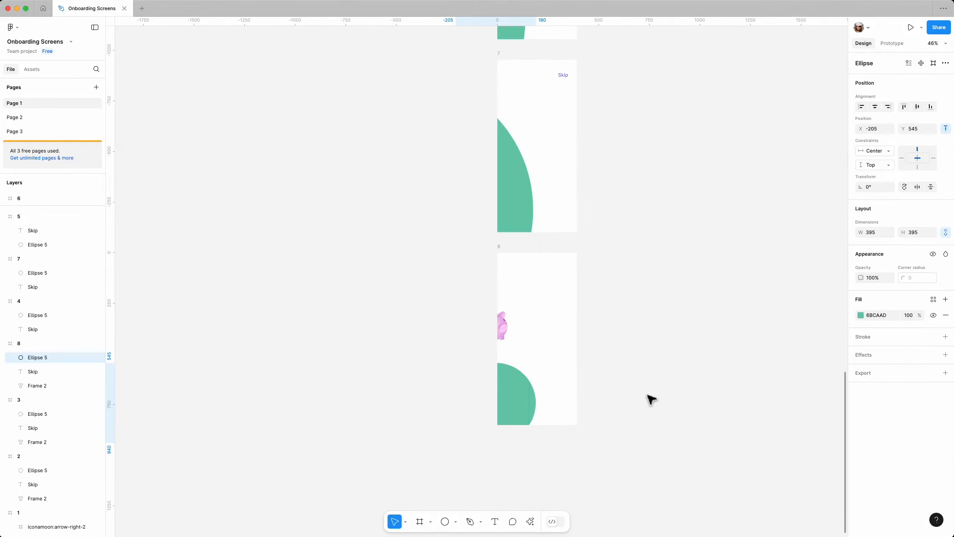
Move the Save money content group out of frame 8 onto the empty canvas beside the frame's left edge
click(649, 398)
click(508, 334)
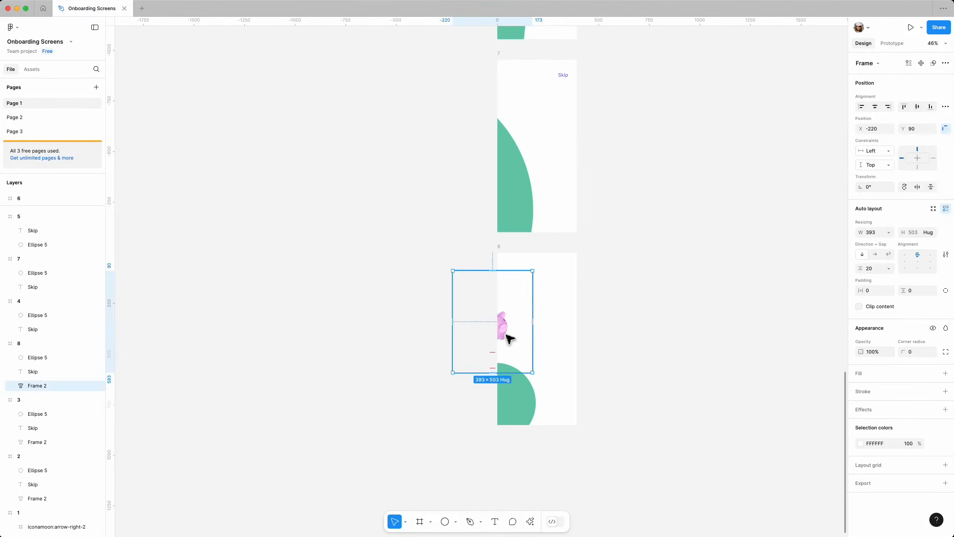
drag(490, 334, 439, 334)
Recolour the Skip text in frame 8 with the page's purple-blue colour 7079FF
click(561, 270)
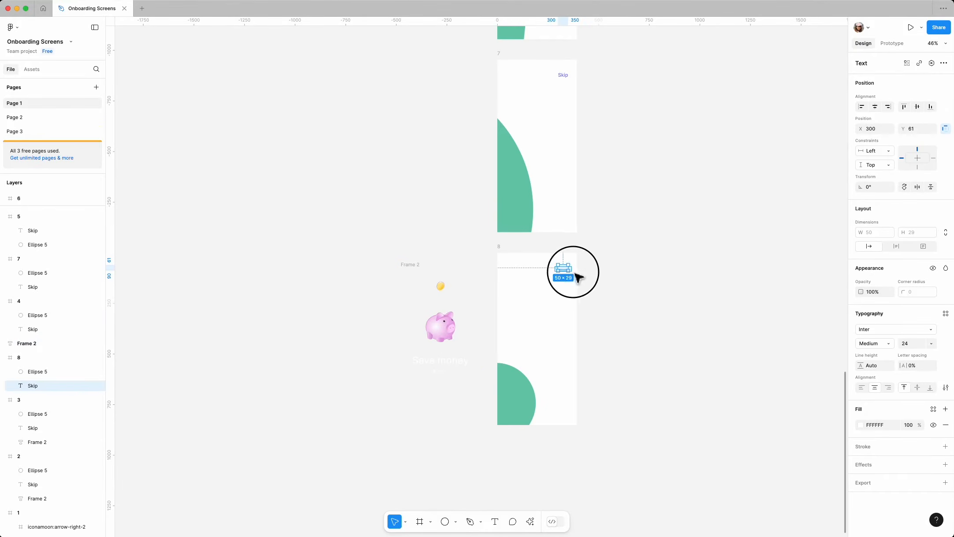
scroll(564, 271, up, 3)
click(861, 425)
click(774, 493)
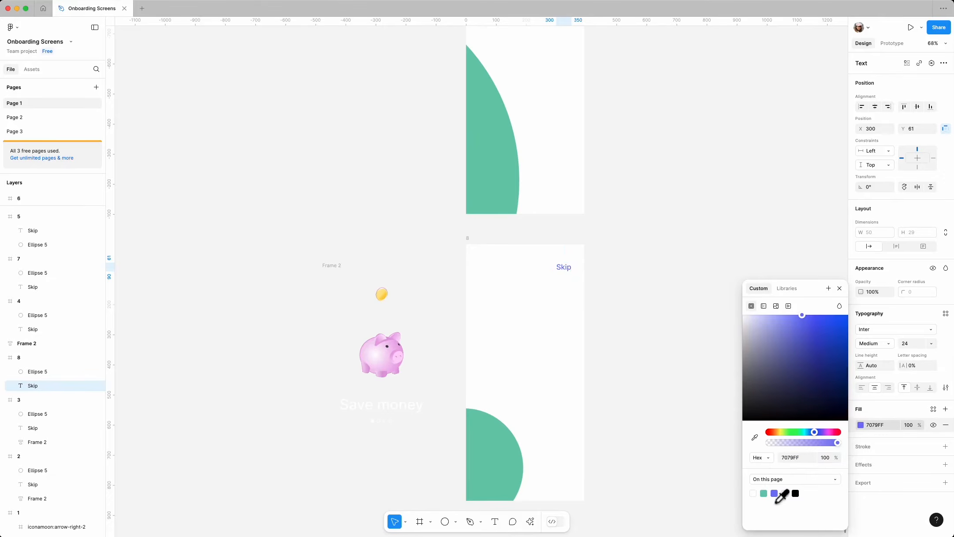
Recolour the Save money title beside frame 8 with the page's purple-blue colour 7079FF
click(405, 410)
shift+click(383, 418)
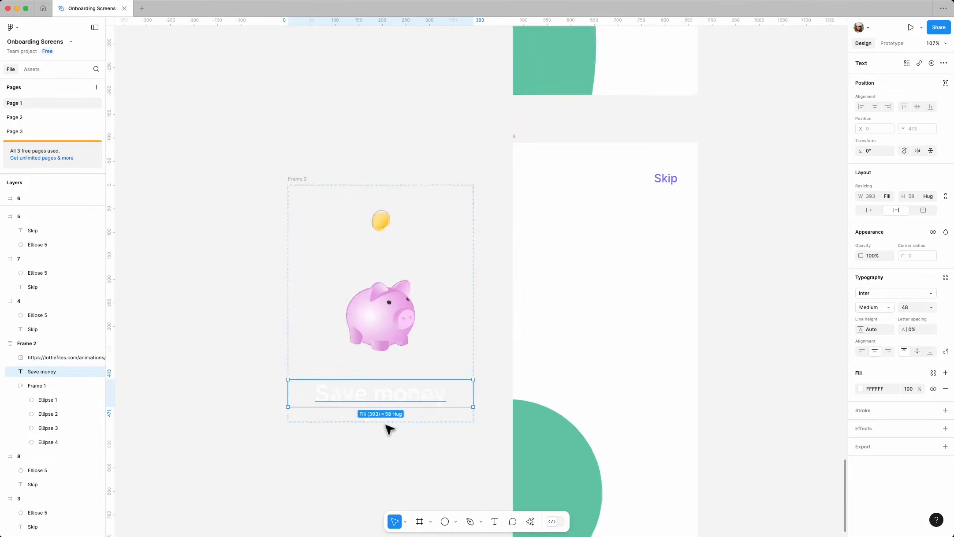
ctrl+scroll(386, 424, up, 5)
click(862, 405)
click(776, 493)
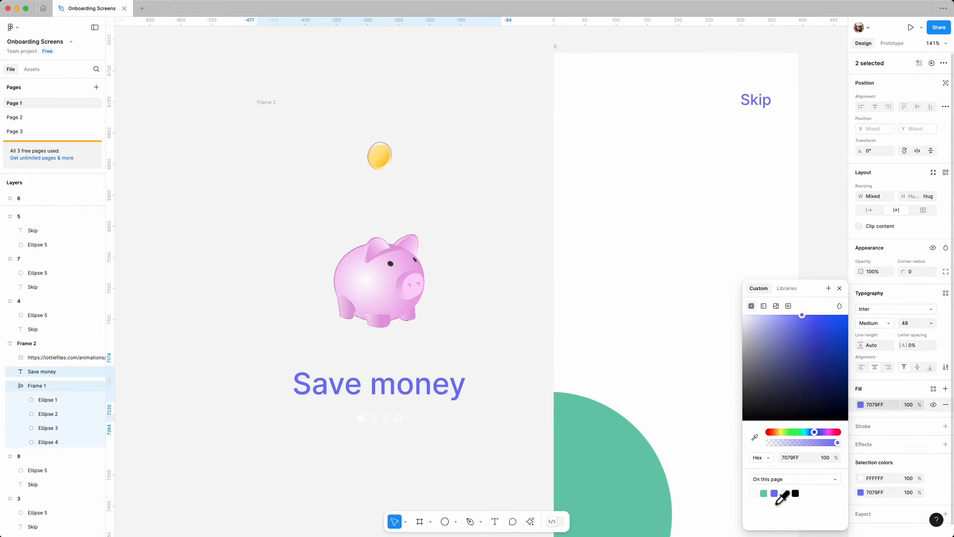
click(838, 288)
Recolour the four pagination dots under the Save money title with the page's purple-blue colour 7079FF
click(392, 430)
click(396, 418)
click(860, 407)
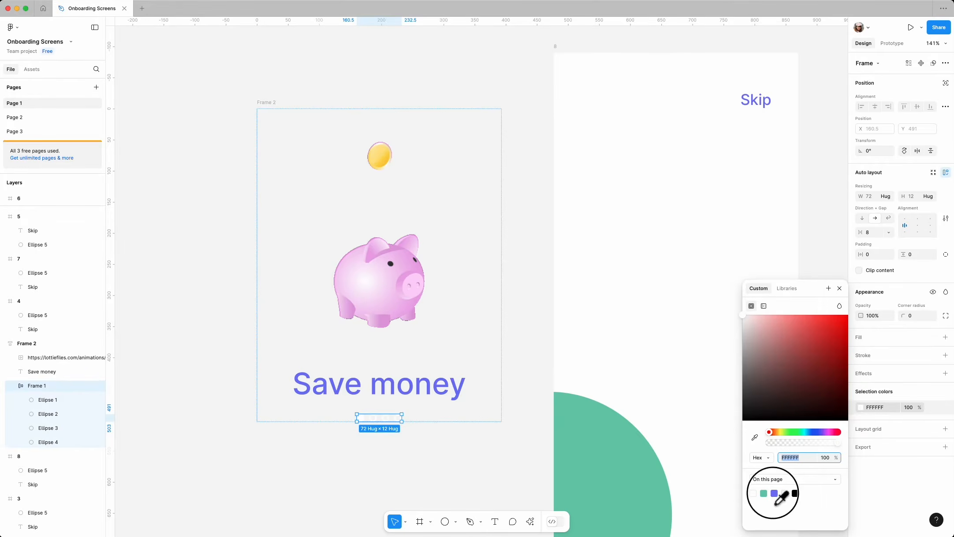
click(774, 494)
click(839, 288)
click(395, 454)
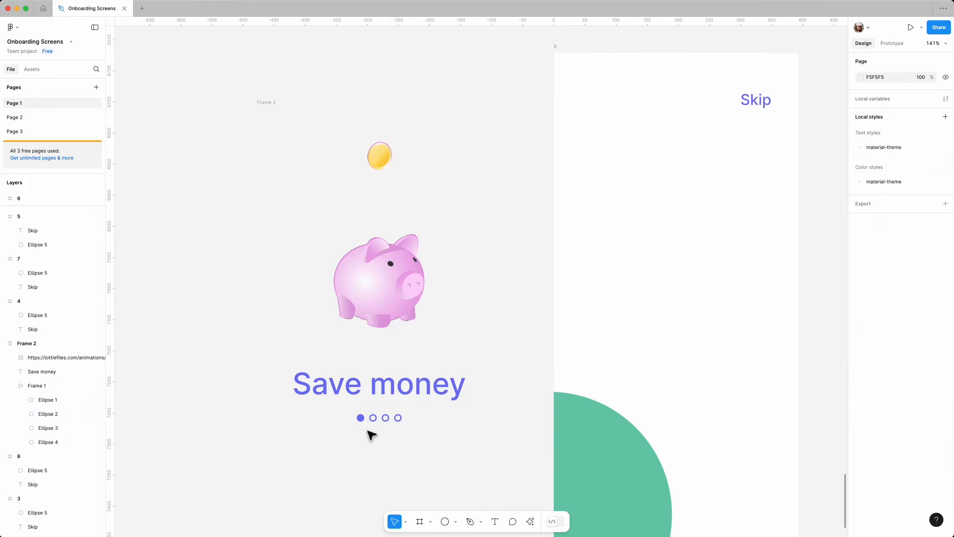
Move the filled pagination dot one place to the right so it becomes the second of the four dots
ctrl+scroll(371, 433, down, 5)
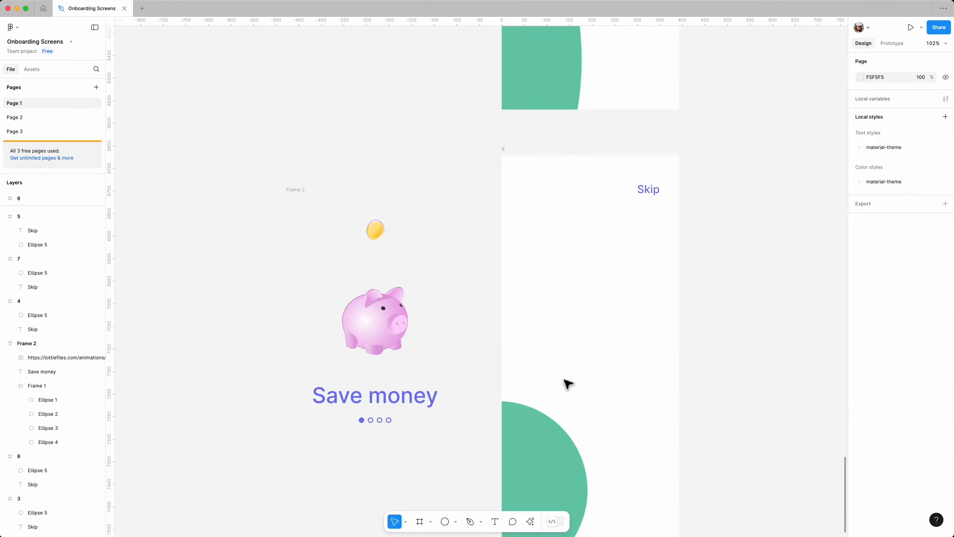
click(364, 424)
click(361, 420)
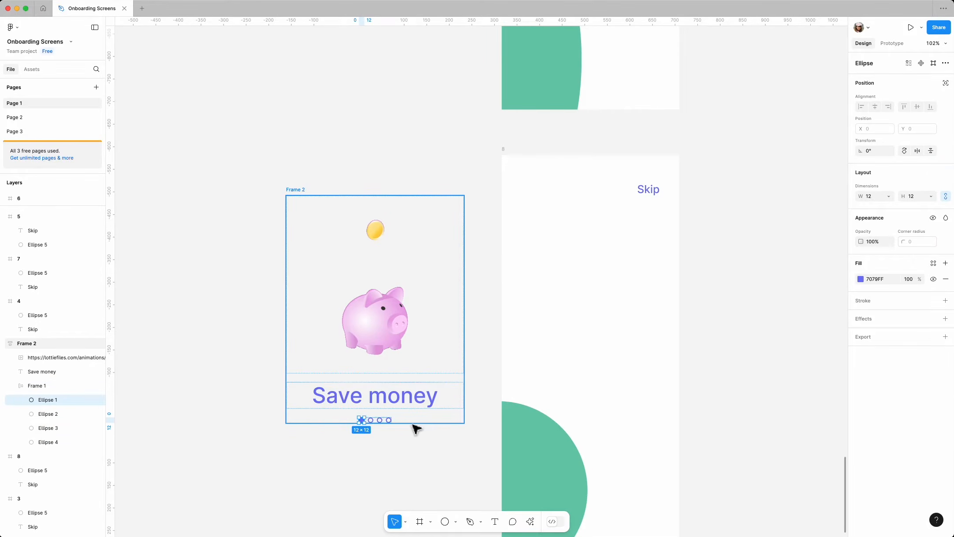
key(Right)
click(441, 451)
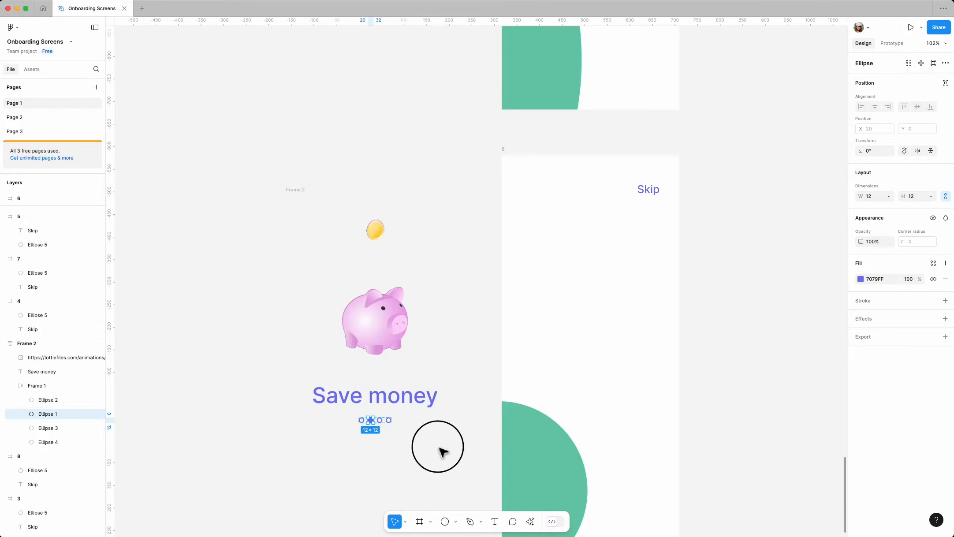
Change the Save money title beside frame 8 to "Trusted Network"
click(400, 396)
double_click(401, 397)
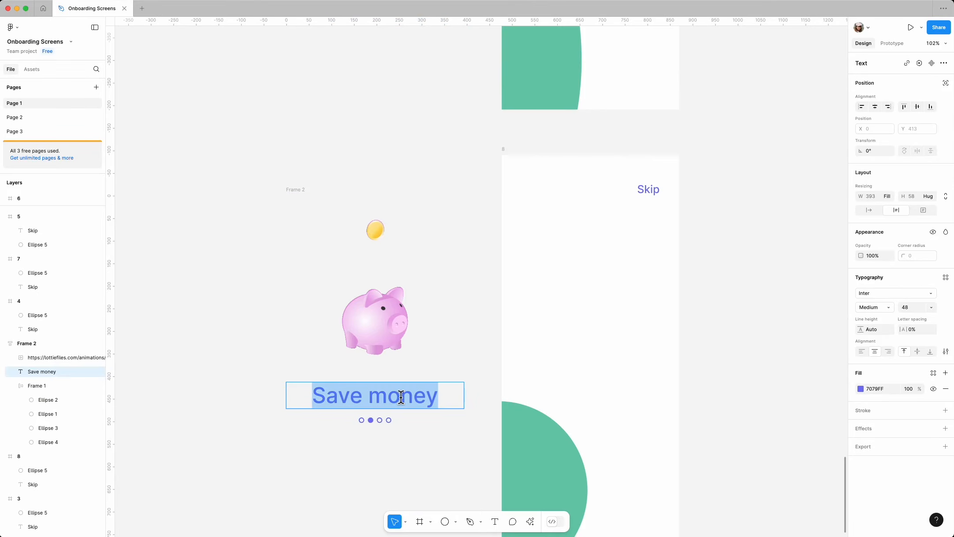
text(Trusted Network)
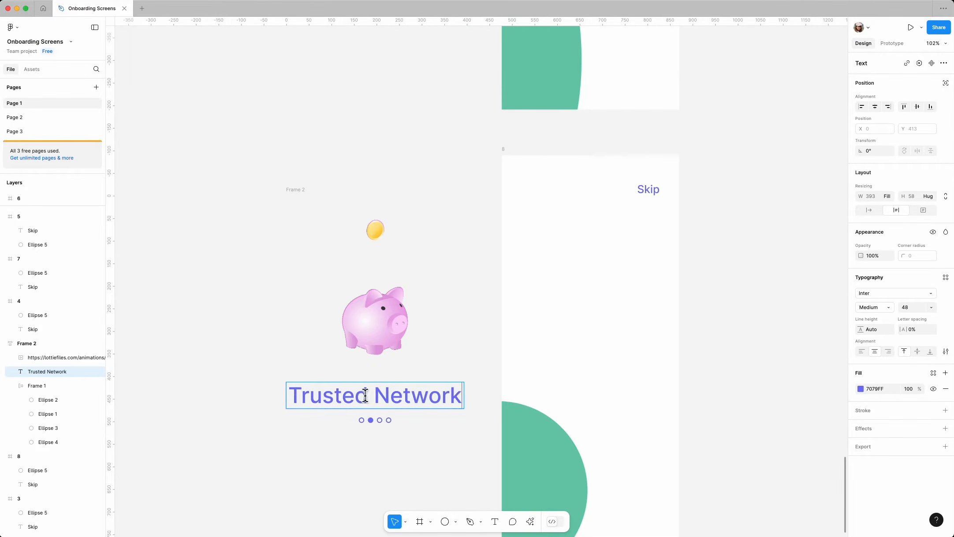
key(Escape)
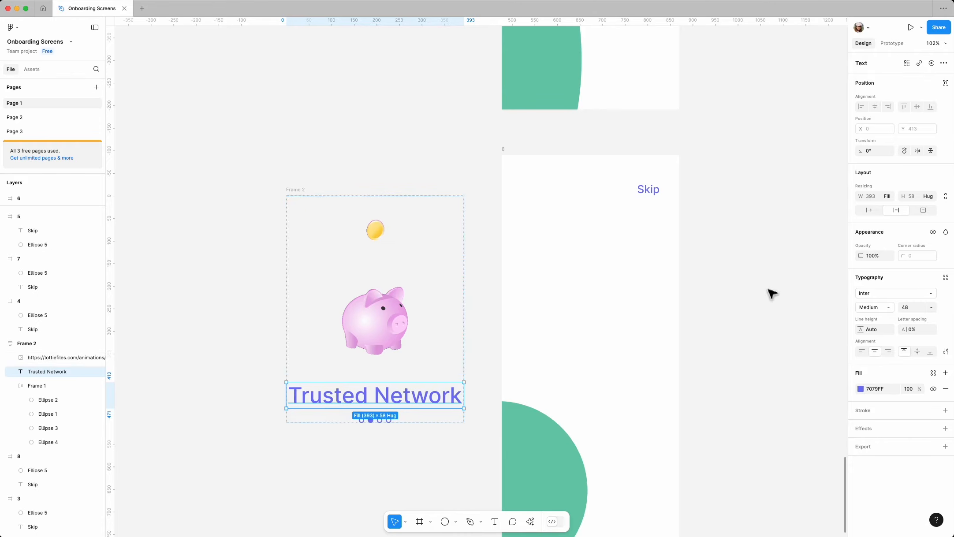
Open the LottieFiles plugin and search its free animations for "network"
scroll(769, 291, down, 5)
click(441, 323)
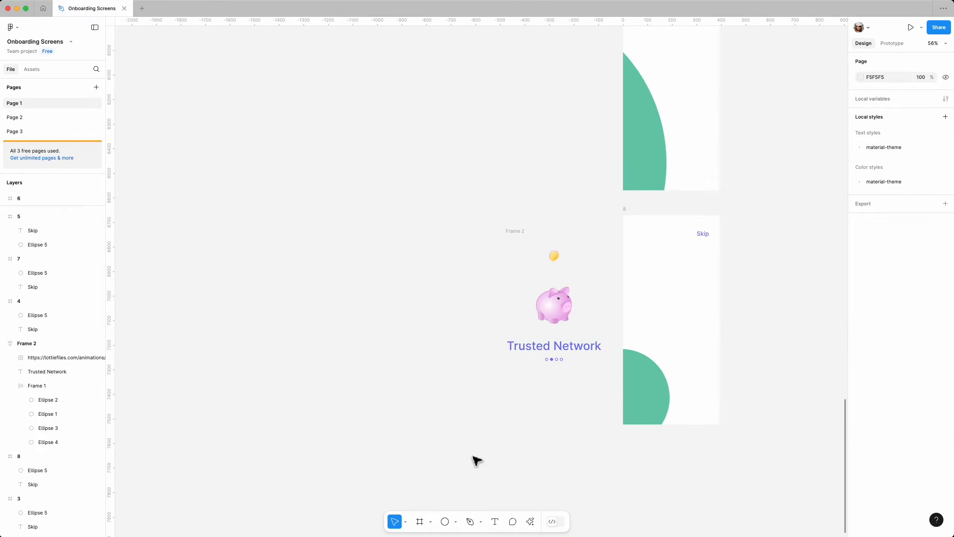
click(532, 525)
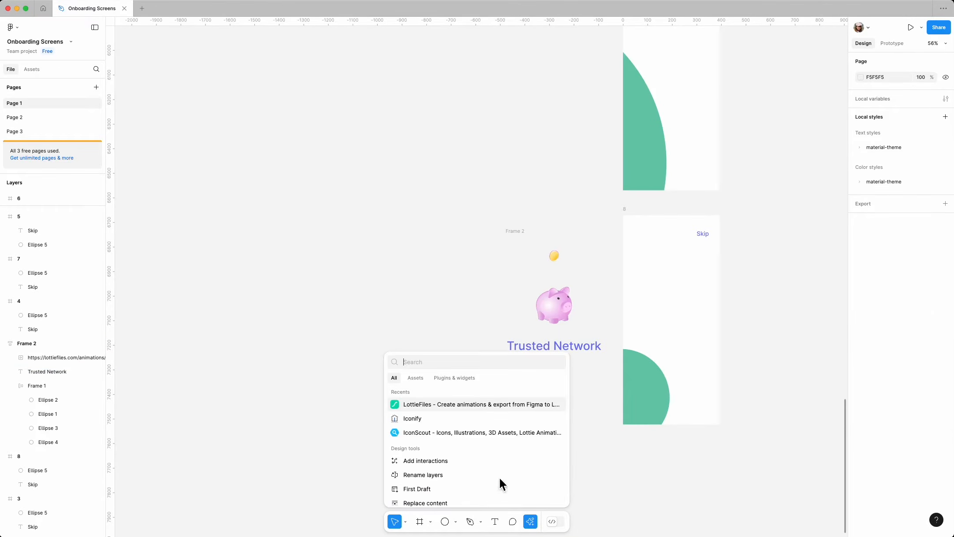
click(464, 408)
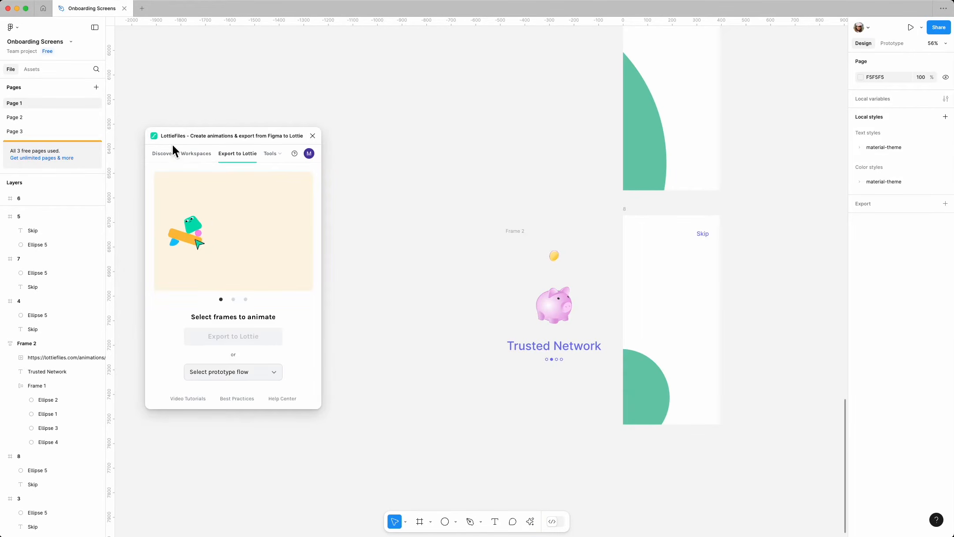
click(169, 154)
click(194, 171)
text(n)
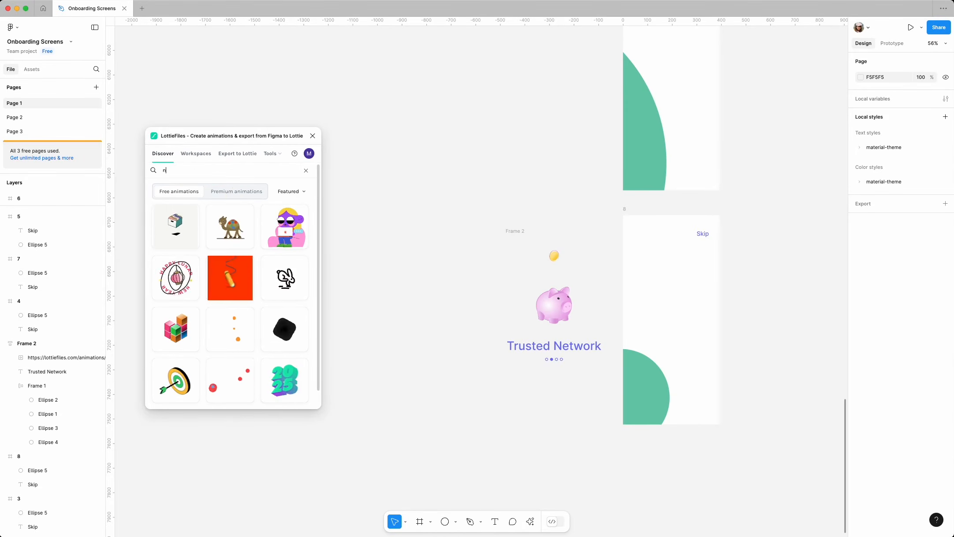
text(etwork)
key(Return)
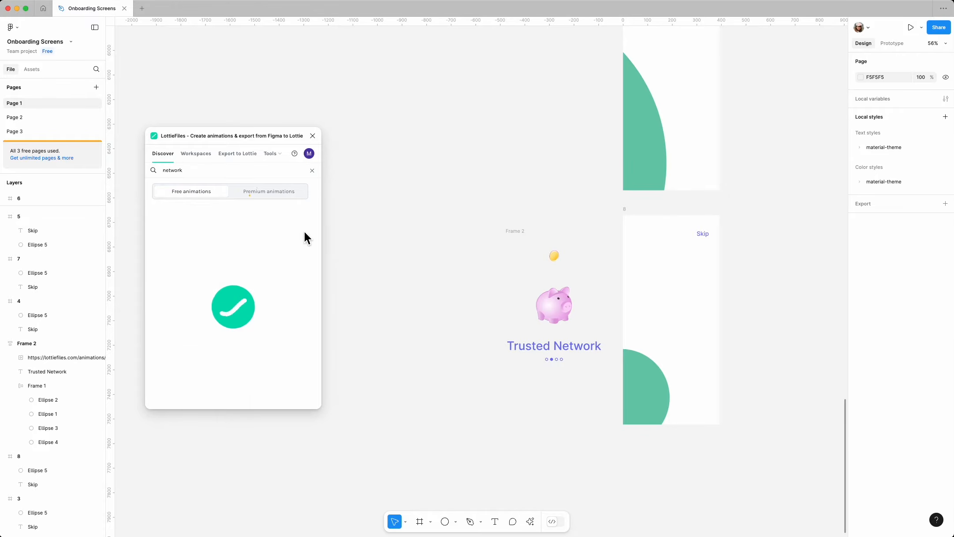
Insert the network animation of a man sitting with a laptop as a GIF, and close the plugin
scroll(261, 324, down, 2)
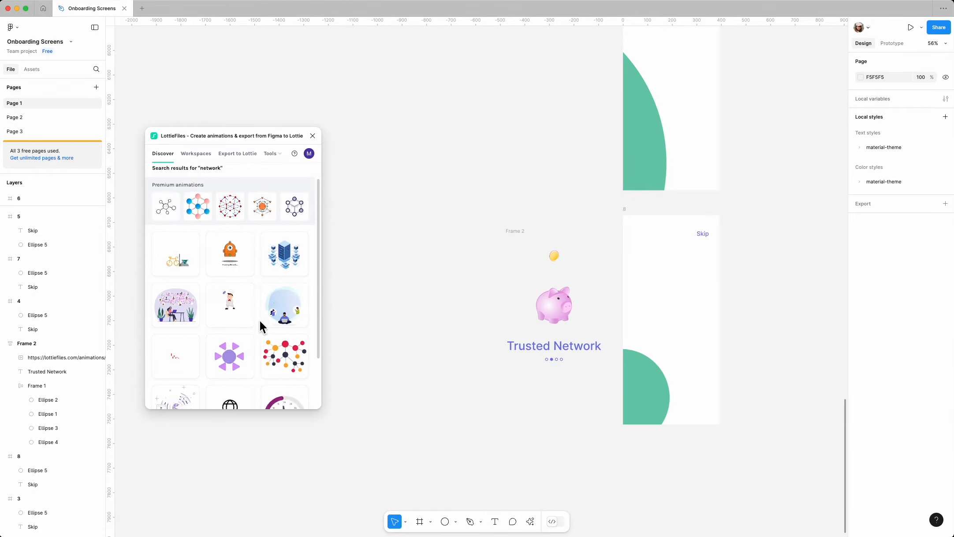
click(286, 280)
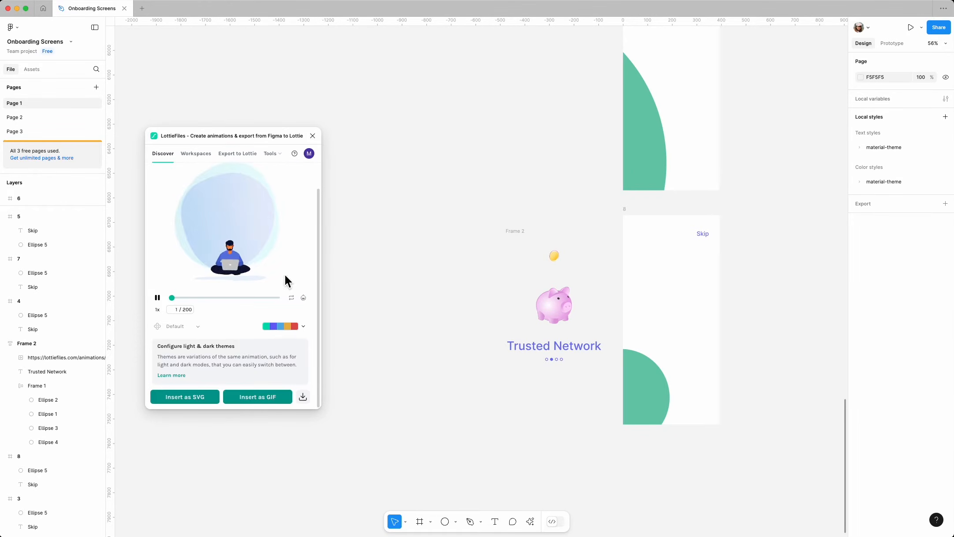
click(258, 397)
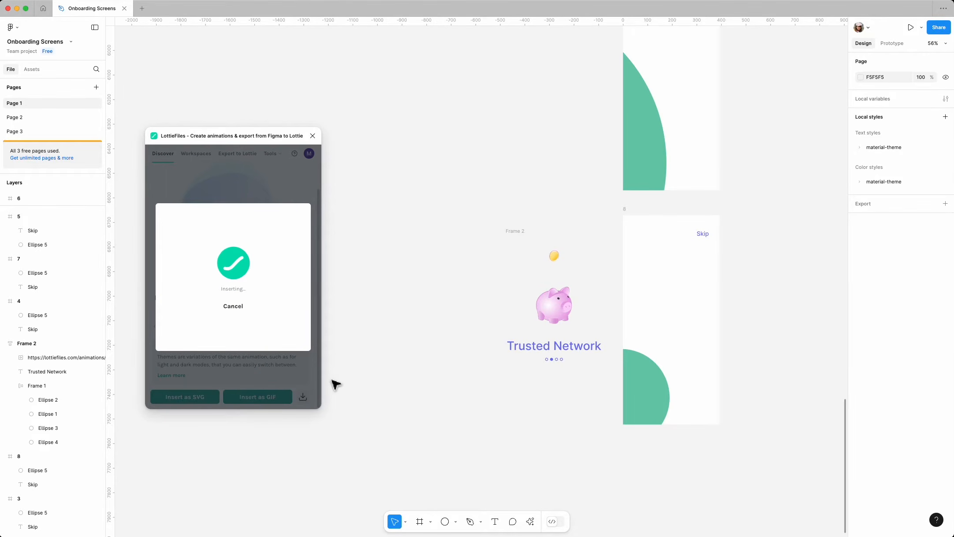
click(313, 135)
Resize the laptop animation to 393 by 393 with locked proportions and put it in the Trusted Network group in place of the piggy bank
drag(538, 354, 402, 293)
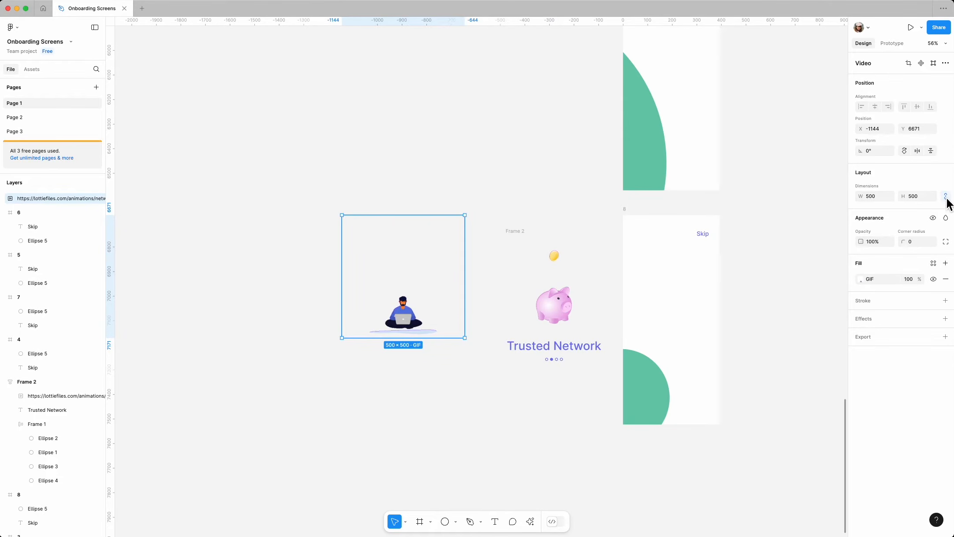
text(393)
key(Return)
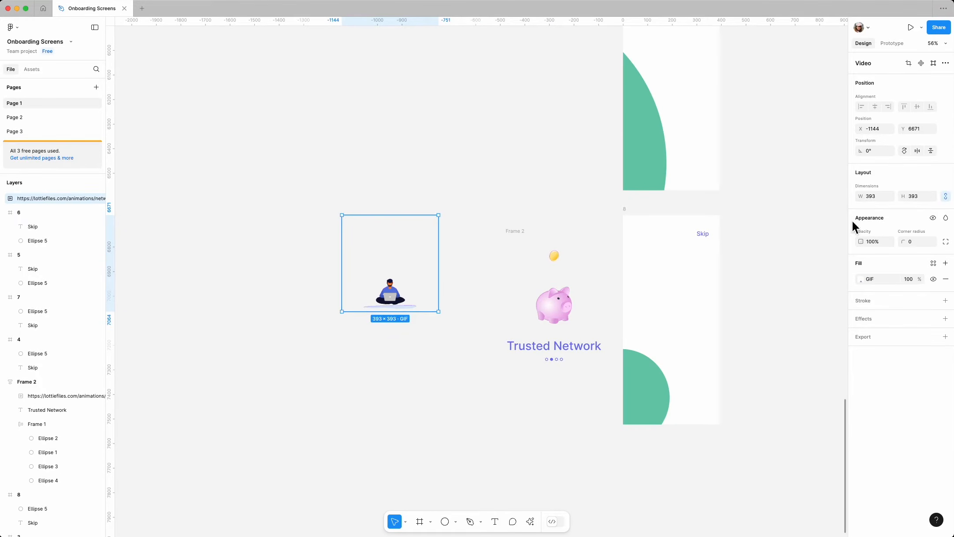
drag(399, 291, 571, 315)
Move the Trusted Network group into frame 8, aligned with the frame's sides, and set its Y position to 90
click(523, 234)
drag(523, 236, 644, 242)
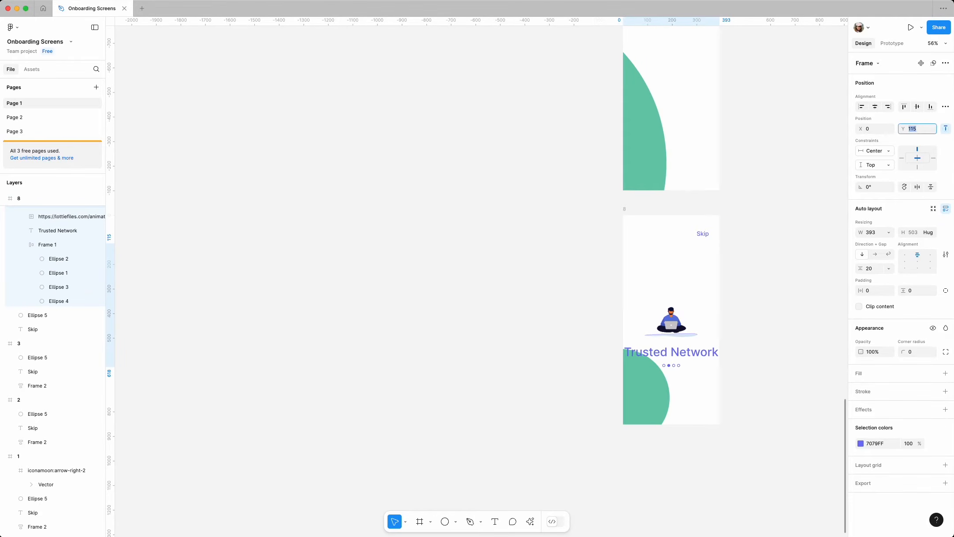
text(90)
key(Return)
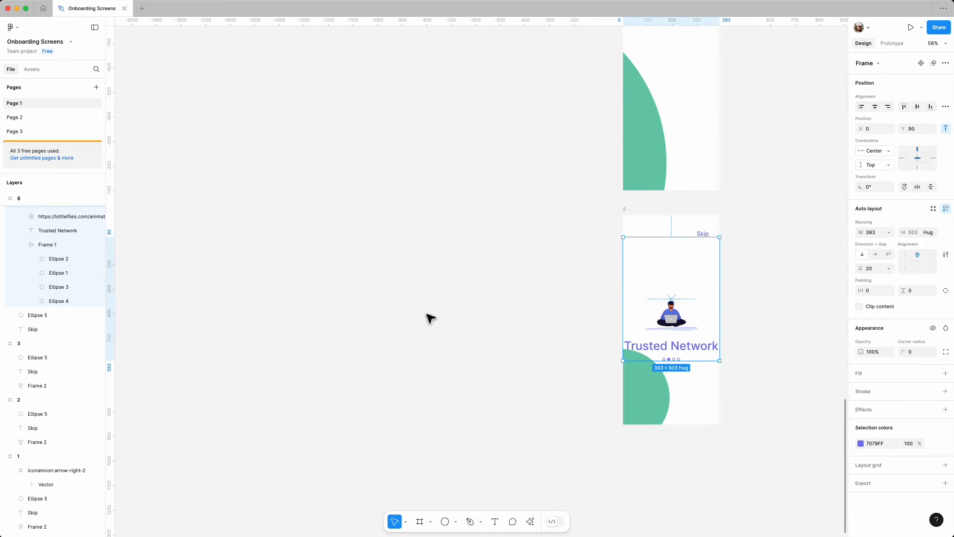
Shift the Trusted Network group in frame 8 to the right until its X position is 200
scroll(384, 314, down, 5)
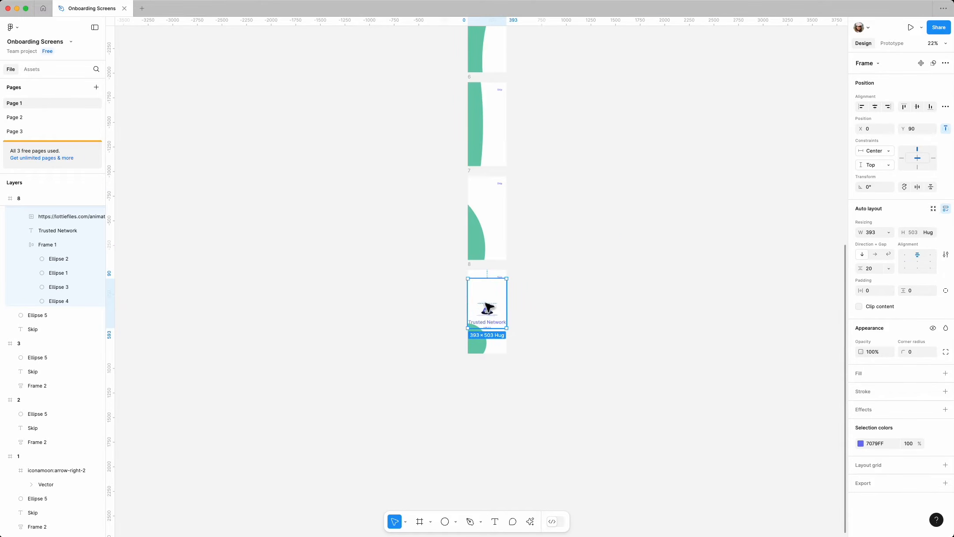
scroll(486, 304, up, 10)
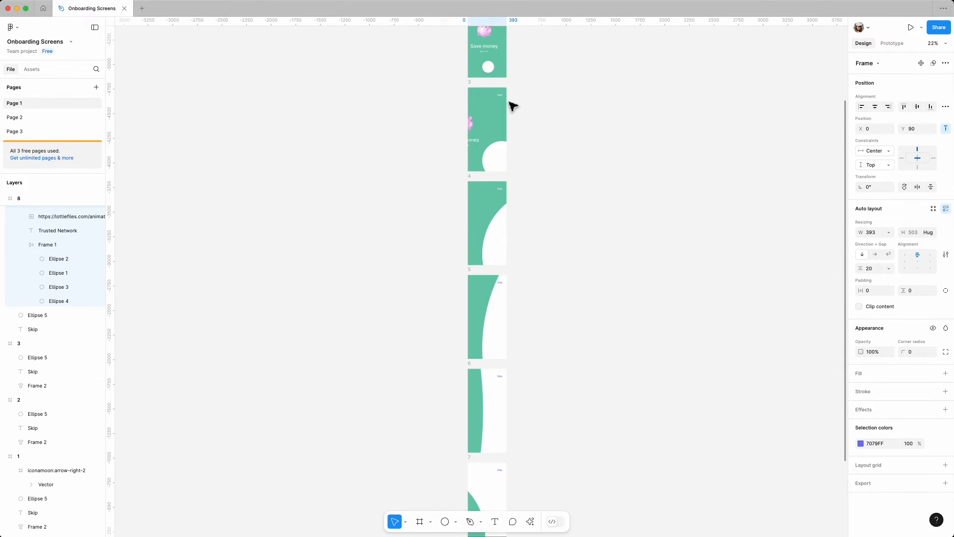
scroll(477, 230, down, 8)
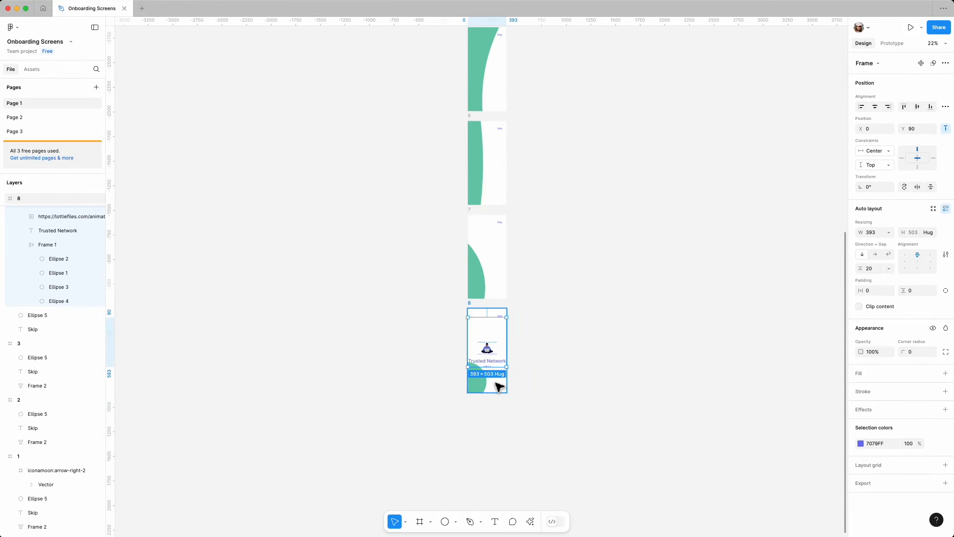
scroll(494, 382, up, 5)
key(shift+Right)
key(shift+Right)
key(shift+Right)
key(shift+Right)
key(shift+Right)
key(shift+Right)
key(shift+Right)
key(shift+Right)
key(shift+Right)
key(shift+Right)
key(shift+Right)
key(shift+Right)
key(shift+Right)
key(shift+Right)
key(shift+Right)
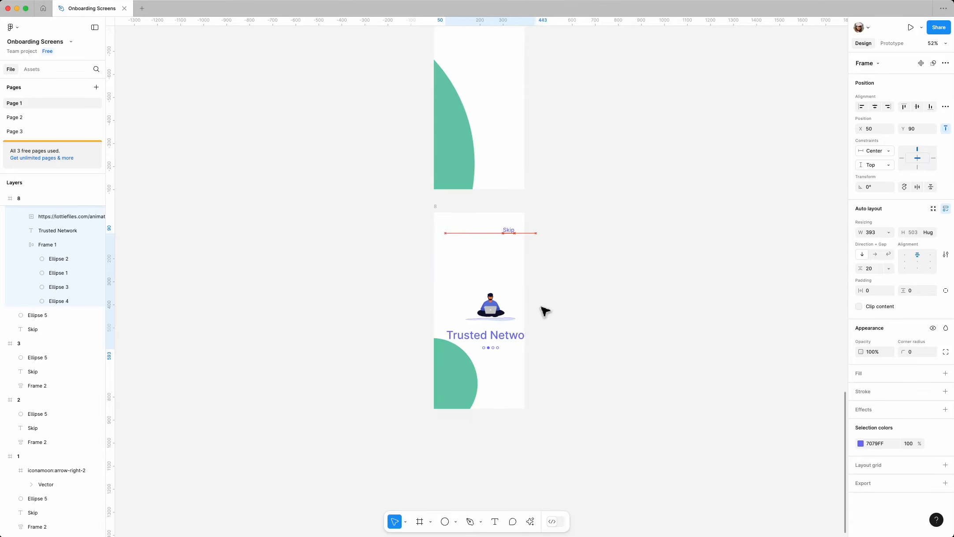
key(shift+Right)
key(shift+Right)
key(shift+Right)
key(shift+Right)
key(shift+Right)
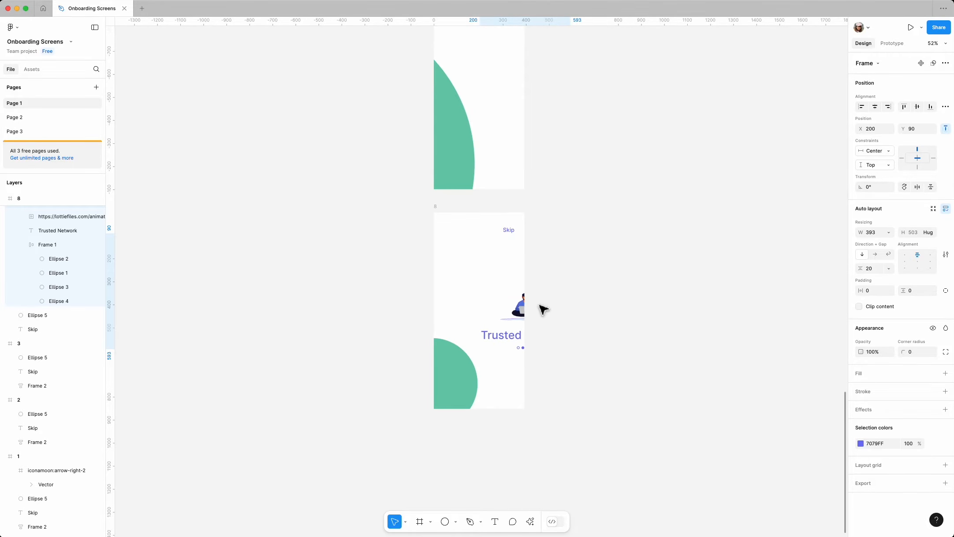
click(619, 304)
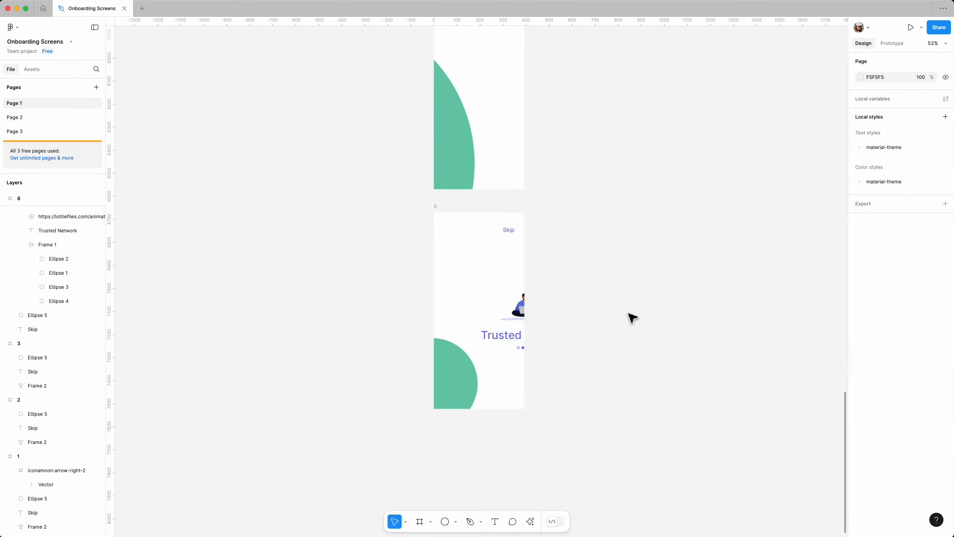
Duplicate frame 8 directly below itself and delete the green circle from the copy
scroll(631, 315, down, 3)
click(503, 234)
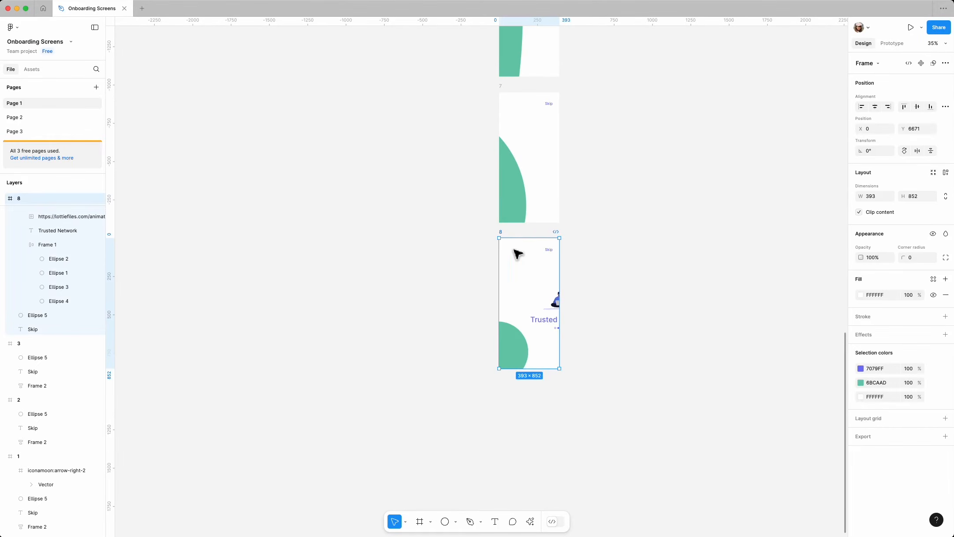
drag(513, 249, 534, 396)
scroll(602, 376, down, 2)
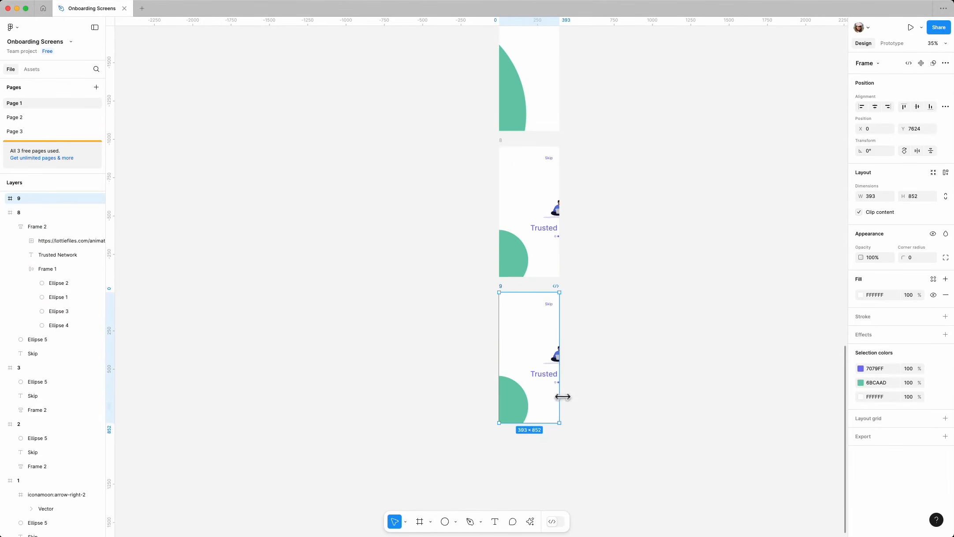
scroll(562, 396, down, 5)
click(539, 457)
key(Delete)
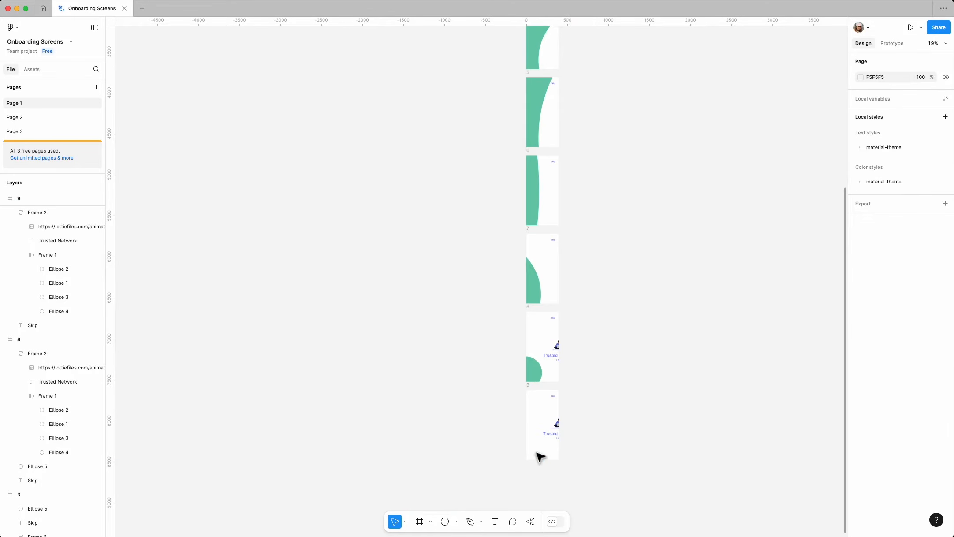
Copy the 120 by 120 white circle from frame 2 into frame 9 and fill it with the green 6BCAAD
scroll(541, 426, up, 10)
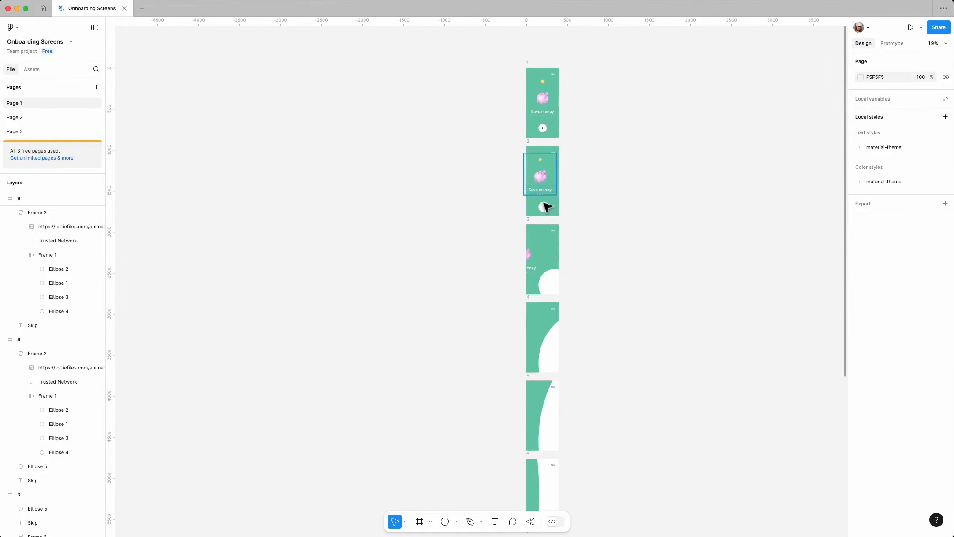
click(544, 210)
scroll(649, 324, down, 5)
scroll(649, 324, down, 1)
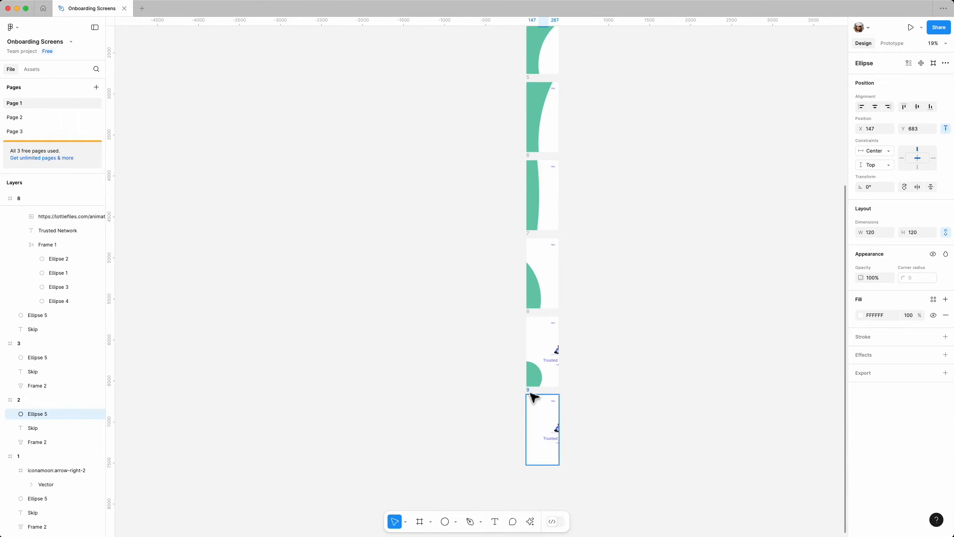
click(532, 397)
key(ctrl+v)
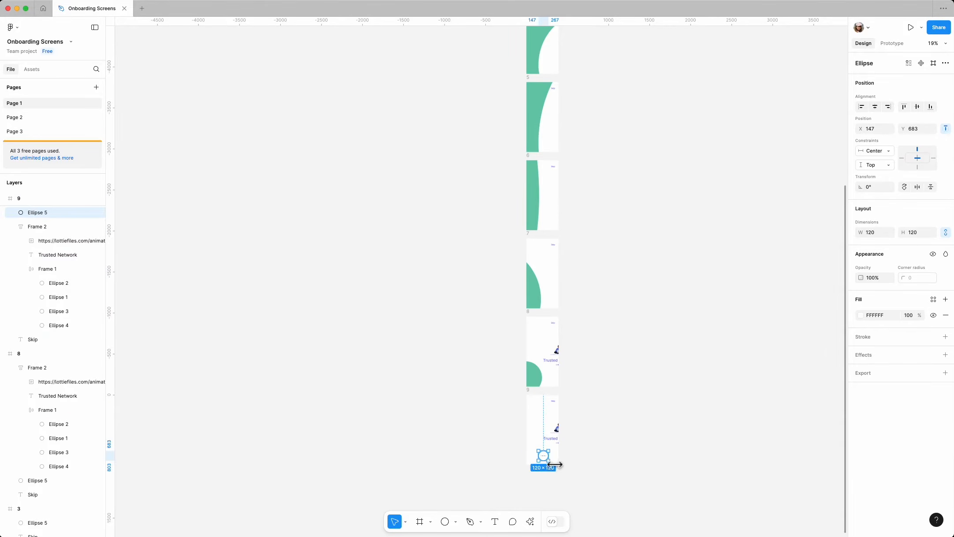
click(861, 315)
click(773, 491)
click(593, 406)
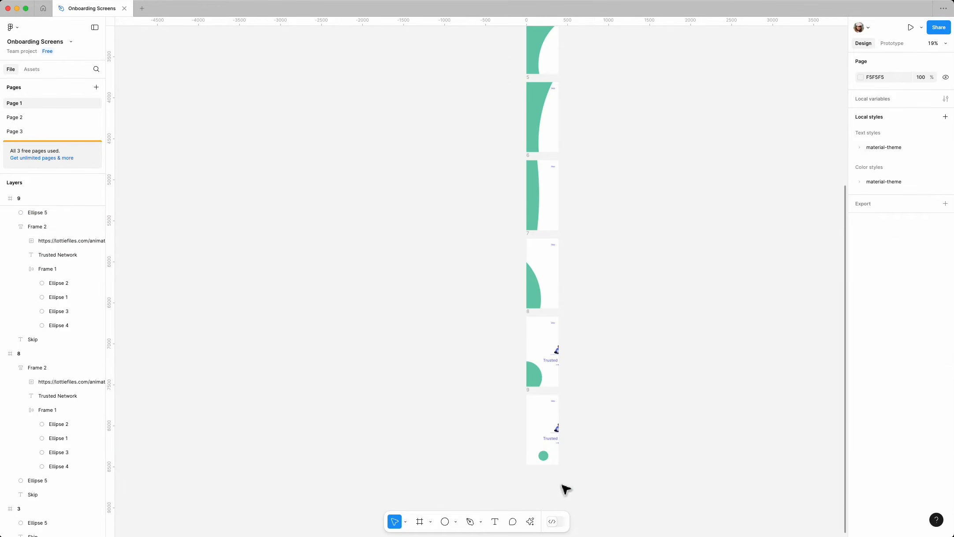
Draw a small circle beside the green one in frame 9 and set its size to 30 by 30
scroll(553, 476, up, 5)
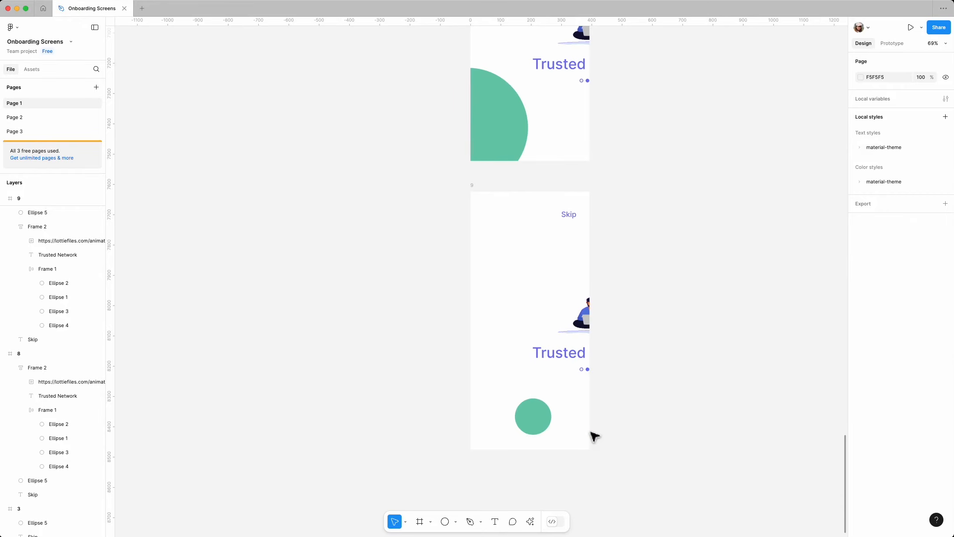
click(445, 522)
drag(485, 404, 497, 416)
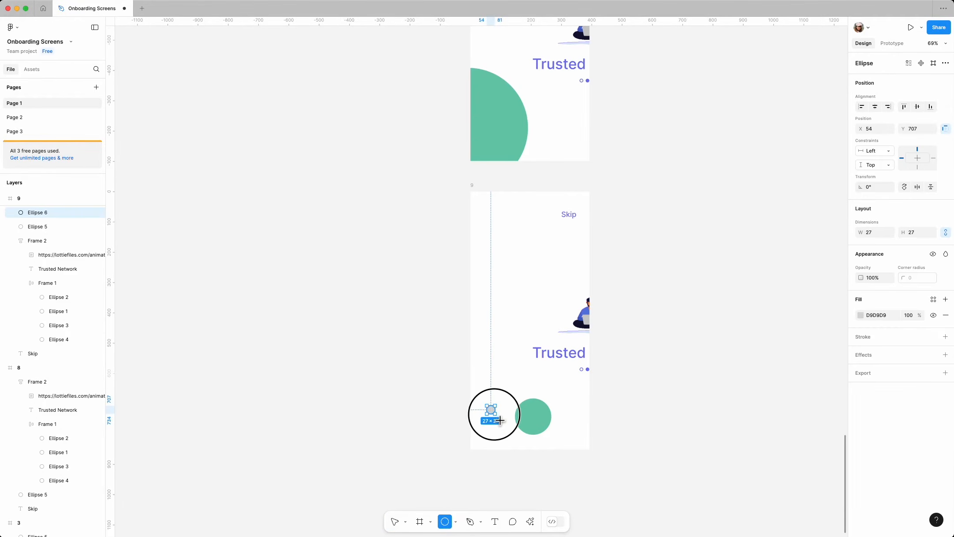
click(918, 232)
text(30)
key(Return)
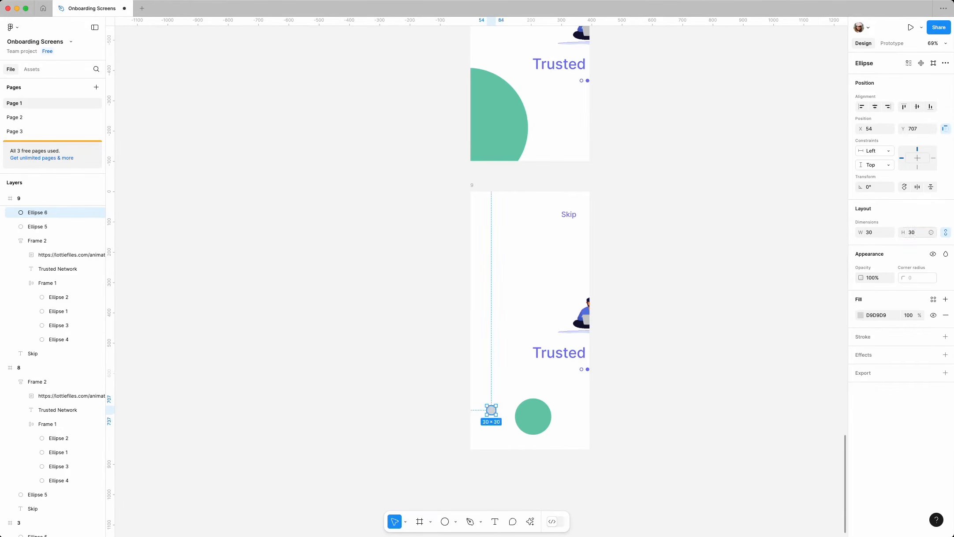
Fill the small circle with the purple 7079FF and centre it on the green circle
click(861, 315)
click(767, 494)
click(834, 302)
drag(500, 414, 540, 421)
scroll(535, 419, up, 4)
click(680, 397)
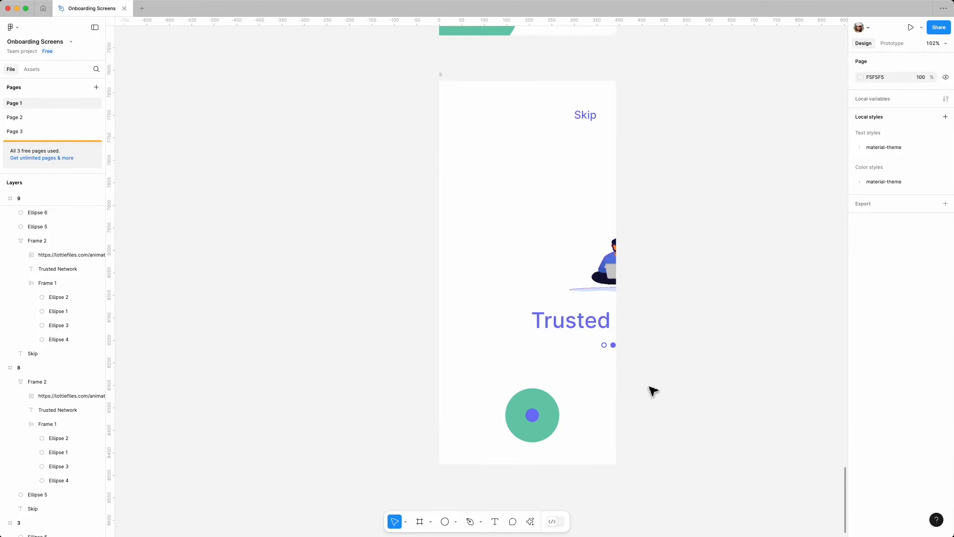
Shift the Trusted Network group in frame 9 to the left until its X position is 100
scroll(663, 366, down, 5)
click(632, 320)
key(shift+Left)
key(shift+Left)
key(shift+Left)
key(shift+Left)
key(shift+Left)
key(shift+Left)
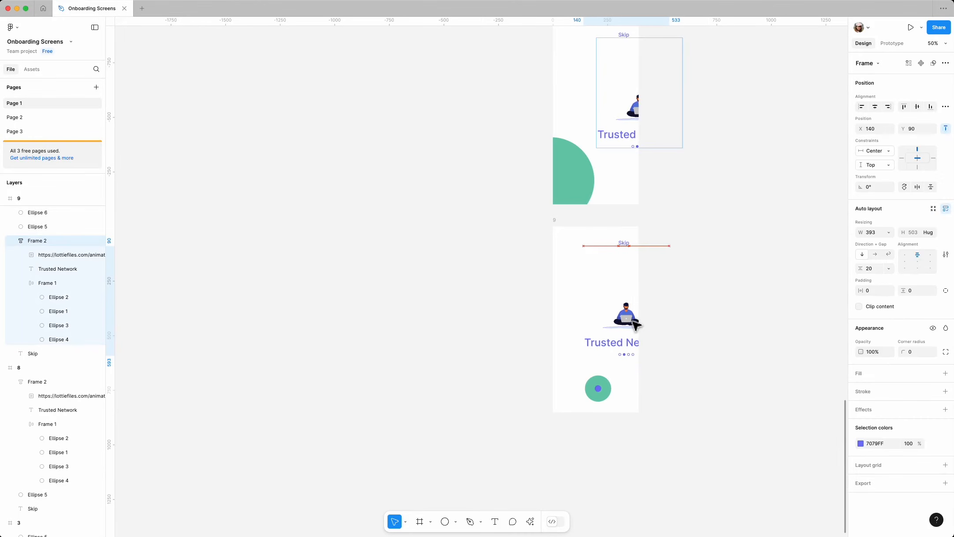
key(shift+Left)
key(shift+Left)
key(shift+Left)
key(shift+Left)
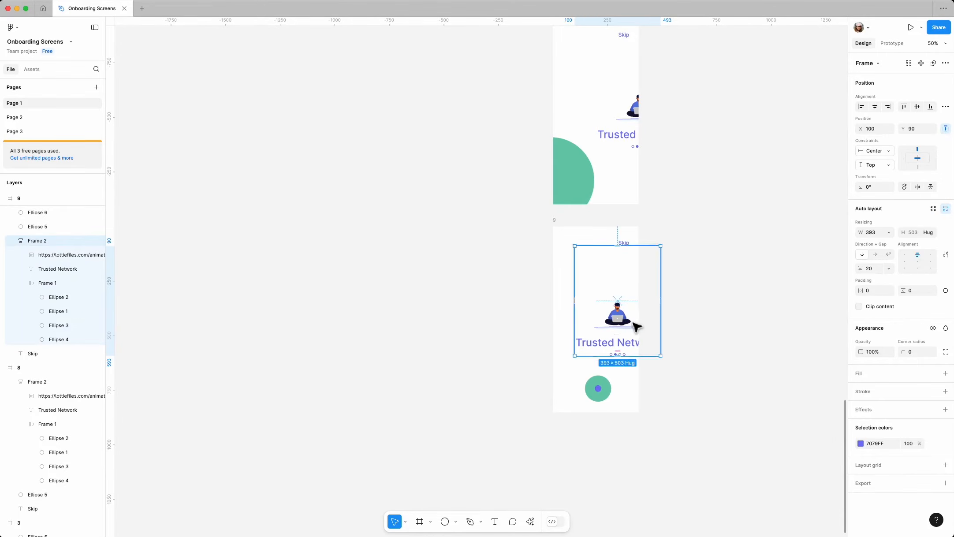
click(492, 236)
Duplicate frame 9, with its two circles, directly below itself
scroll(667, 266, down, 5)
click(532, 314)
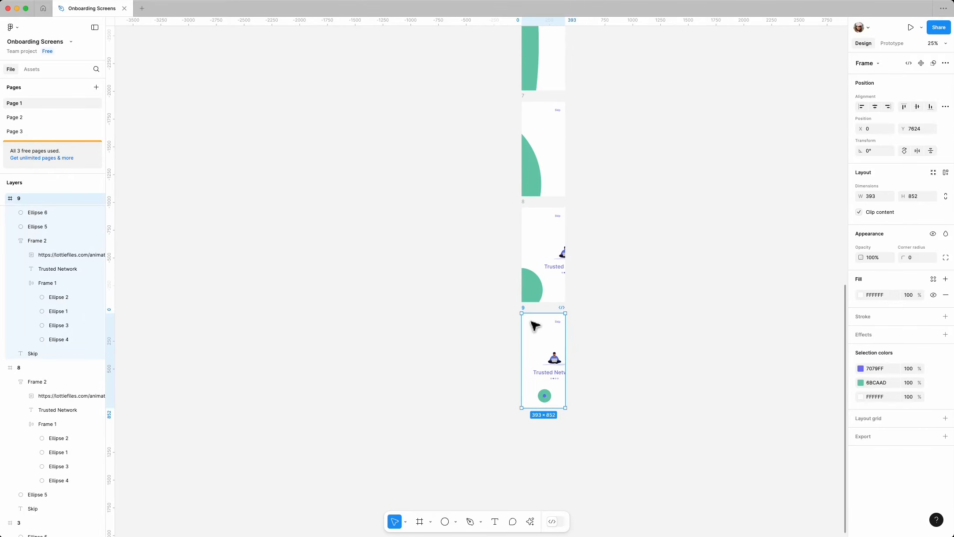
drag(535, 326, 534, 430)
scroll(543, 366, up, 5)
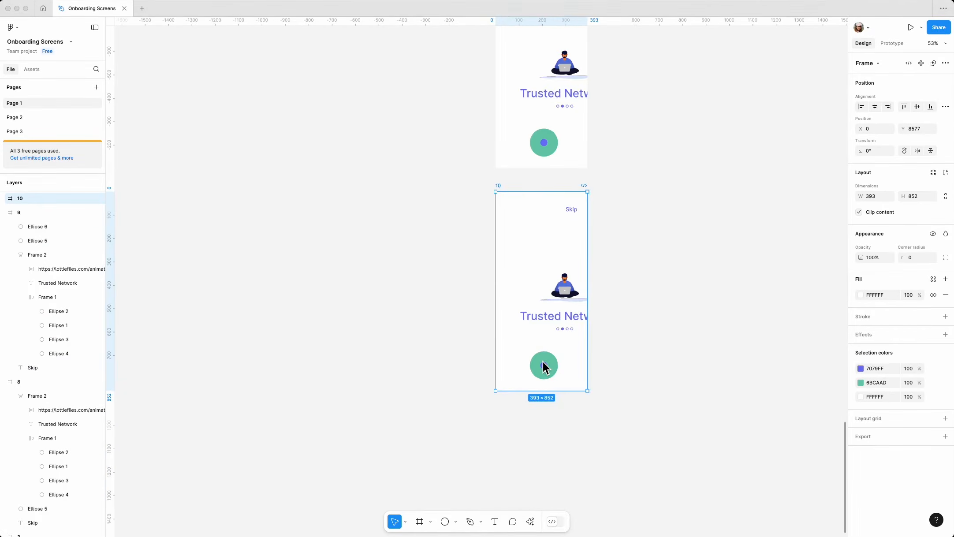
In frame 10, resize the purple circle to 60 by 60 and the green circle to 100 by 100
scroll(544, 361, up, 3)
click(545, 368)
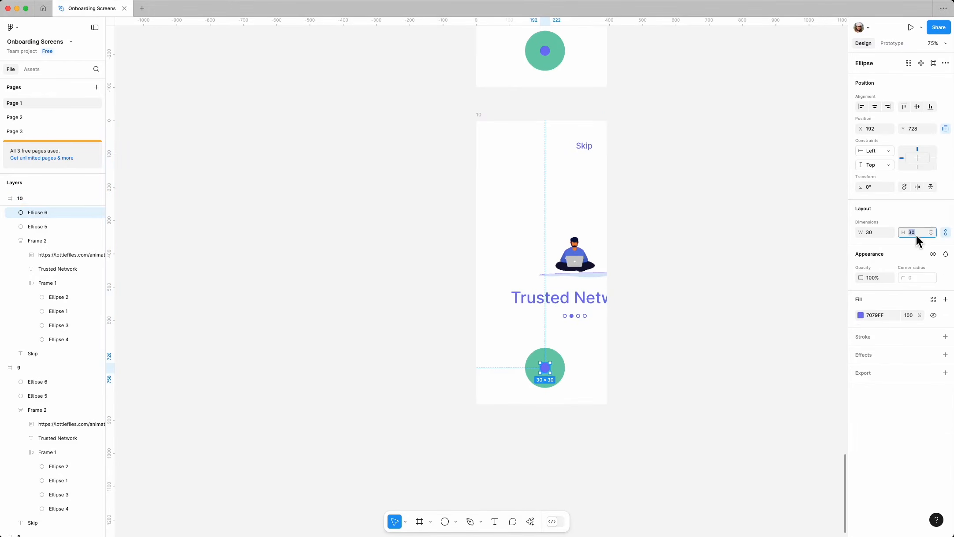
text(60)
key(Return)
click(551, 385)
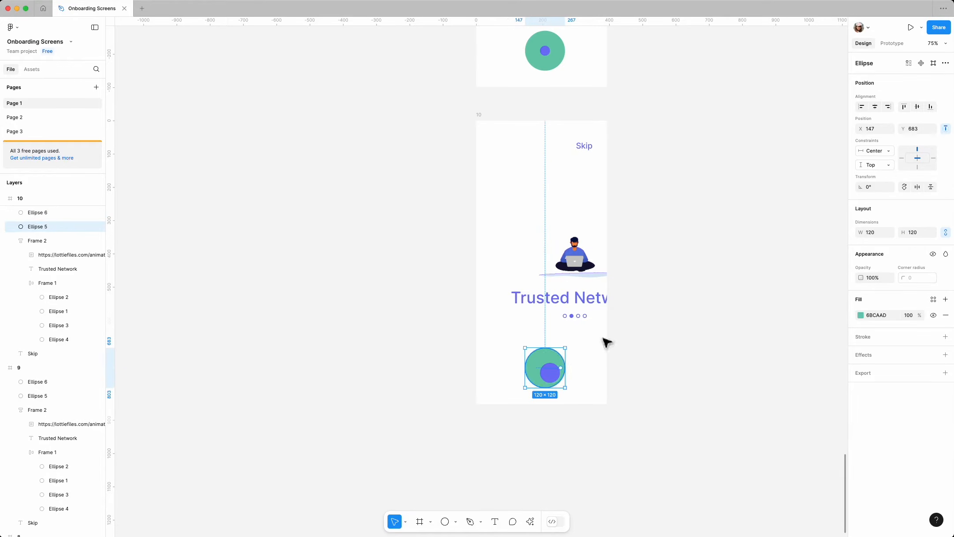
click(920, 236)
key(Return)
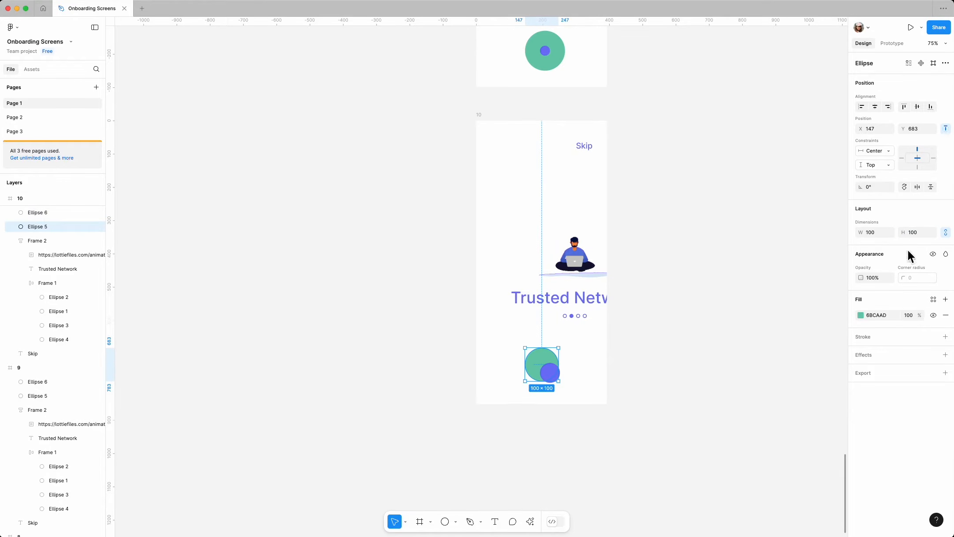
Centre the purple circle on the green circle in frame 10
click(550, 373)
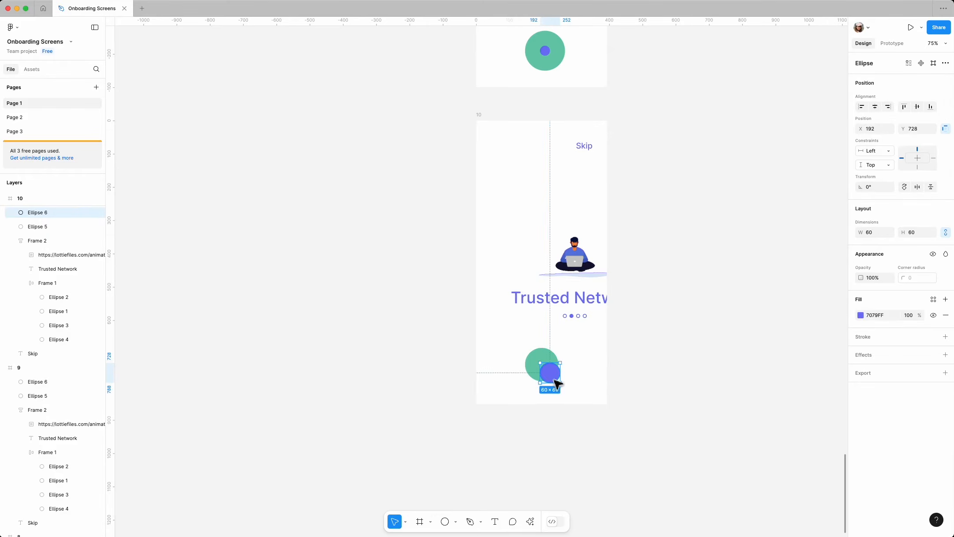
drag(550, 373, 542, 365)
click(659, 375)
Shift the Trusted Network group in frame 10 to the left until its X position is 30
scroll(655, 342, down, 5)
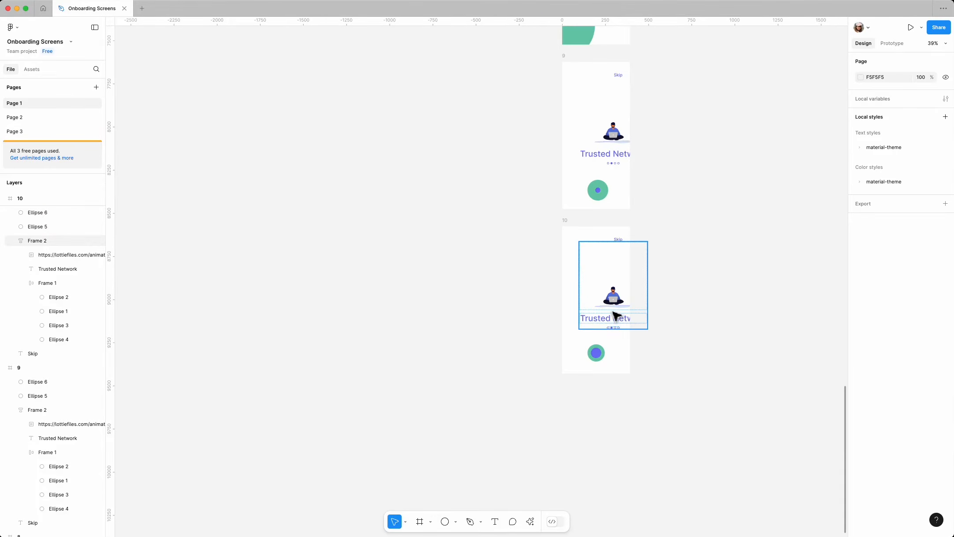
drag(613, 311, 608, 310)
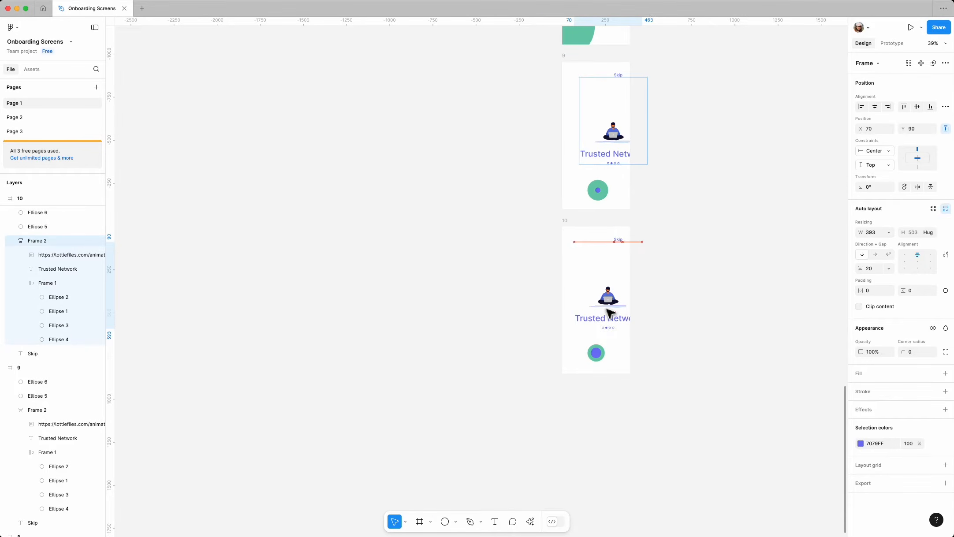
key(shift+Left)
key(shift+Left)
key(shift+Left)
key(shift+Left)
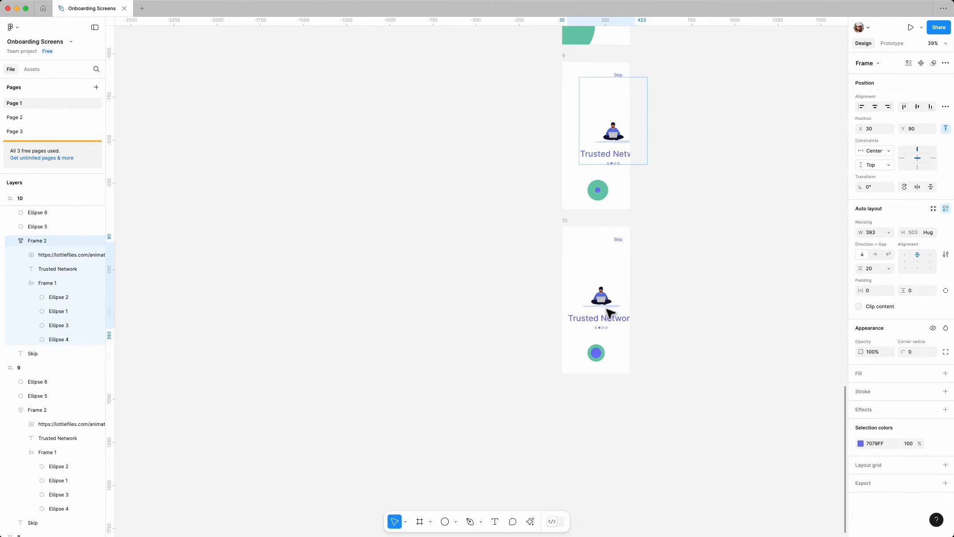
Duplicate frame 10 below itself and align the Trusted Network group in the copy with the frame's sides at X 0
click(575, 219)
drag(567, 219, 577, 389)
scroll(644, 388, down, 3)
scroll(646, 398, up, 3)
click(599, 337)
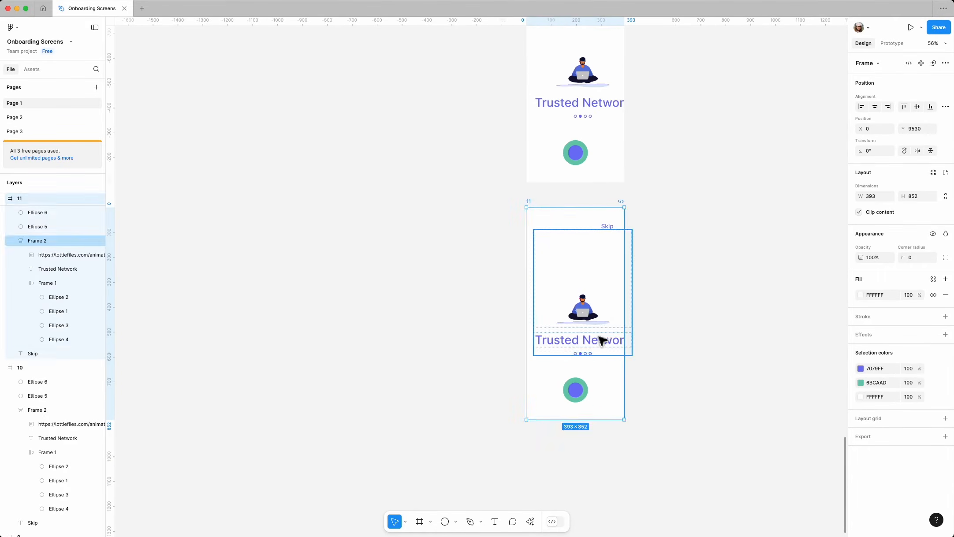
click(866, 106)
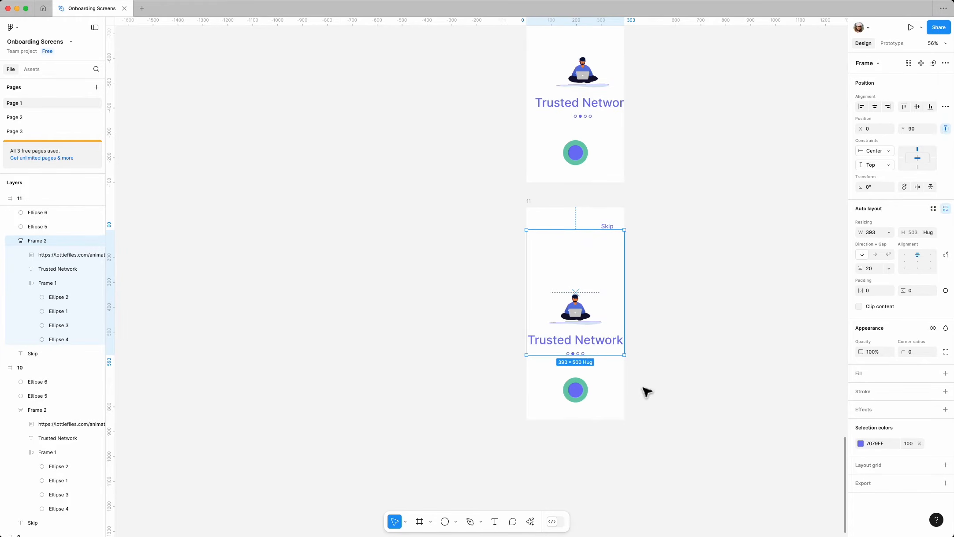
Delete the purple circle from frame 11 and fill the remaining 100 by 100 circle with purple 7079FF
scroll(616, 385, up, 4)
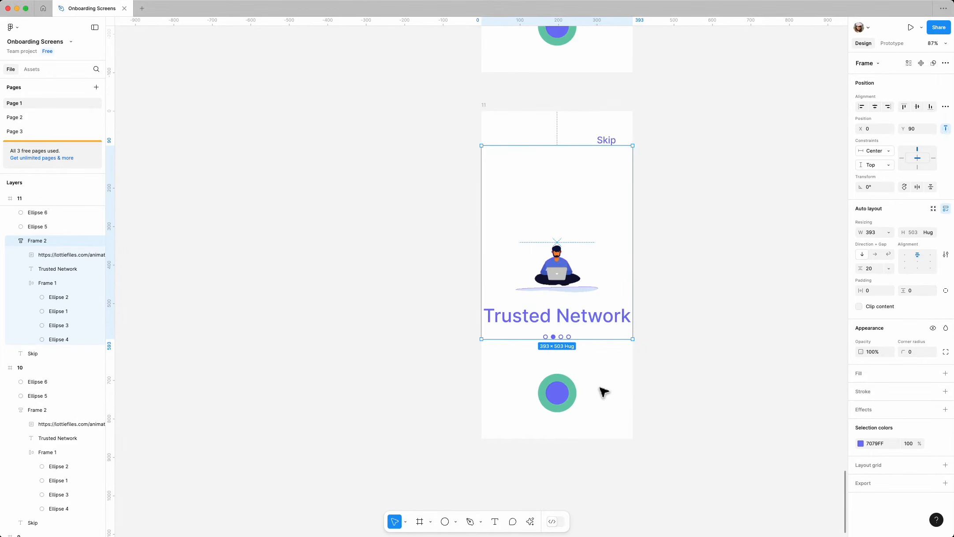
click(603, 390)
click(560, 399)
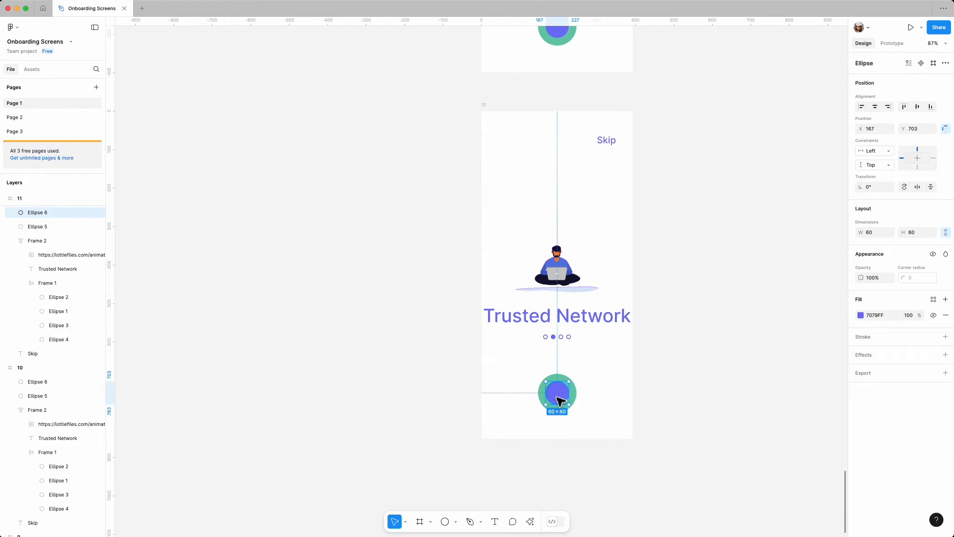
key(Delete)
click(558, 400)
click(861, 315)
click(766, 495)
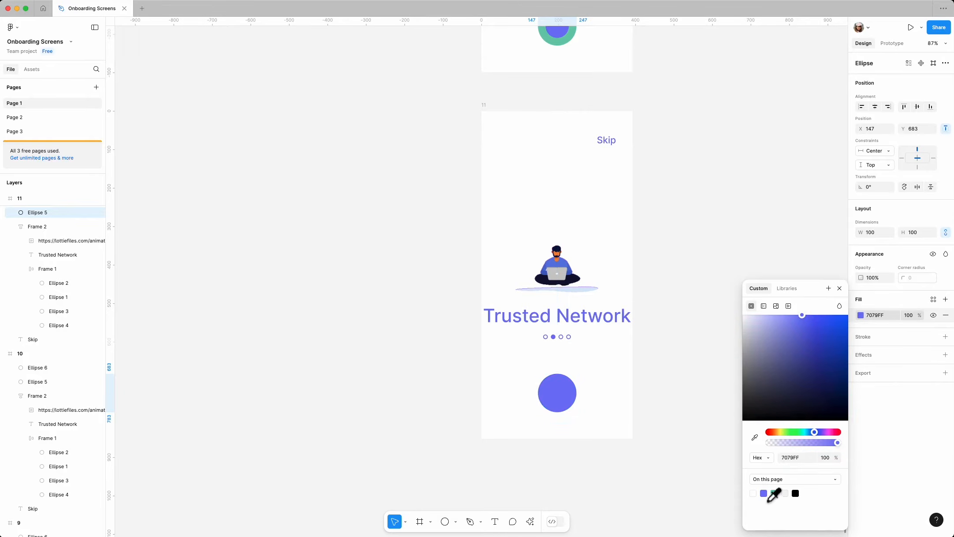
click(840, 288)
Copy the arrow icon from frame 1 and paste it onto the purple circle in frame 11
scroll(565, 380, down, 10)
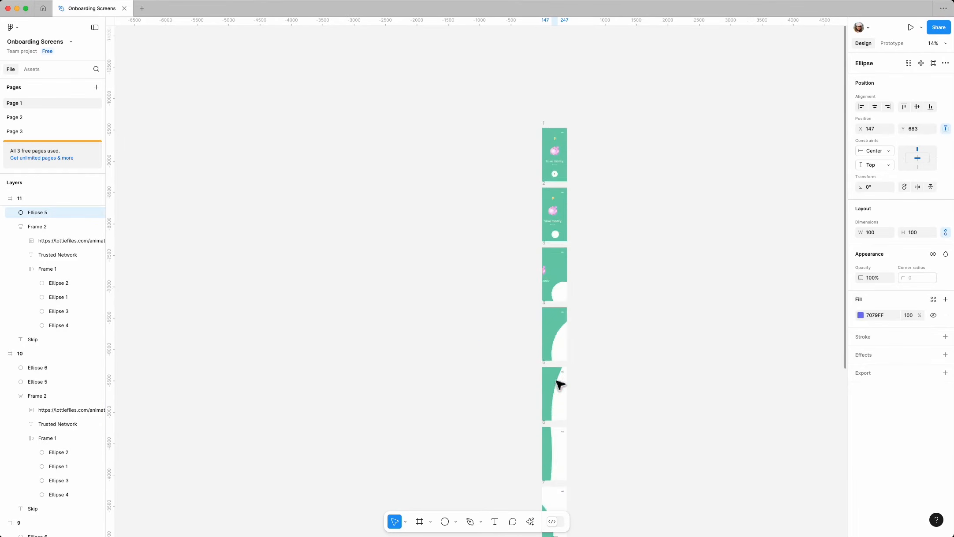
scroll(560, 385, up, 5)
scroll(560, 362, up, 10)
click(559, 358)
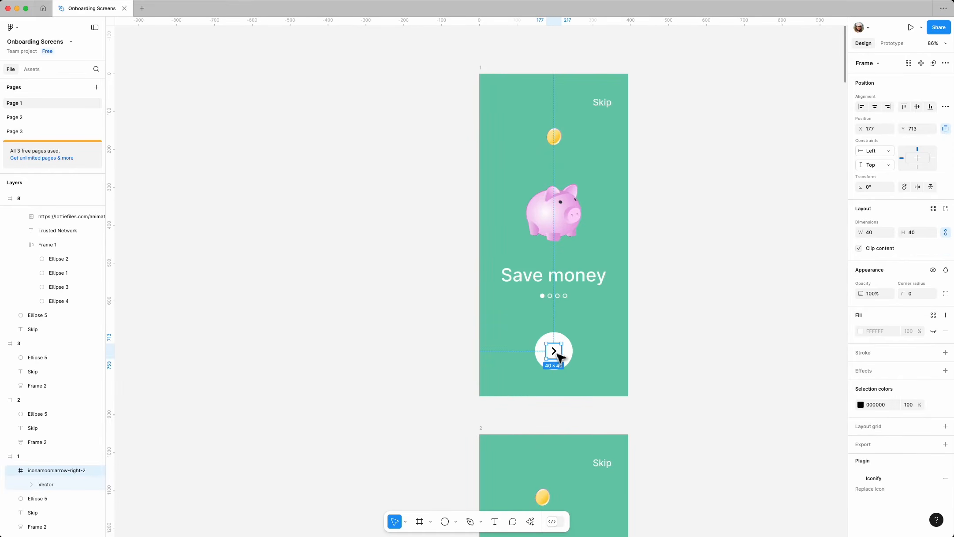
scroll(561, 362, down, 10)
scroll(562, 379, down, 8)
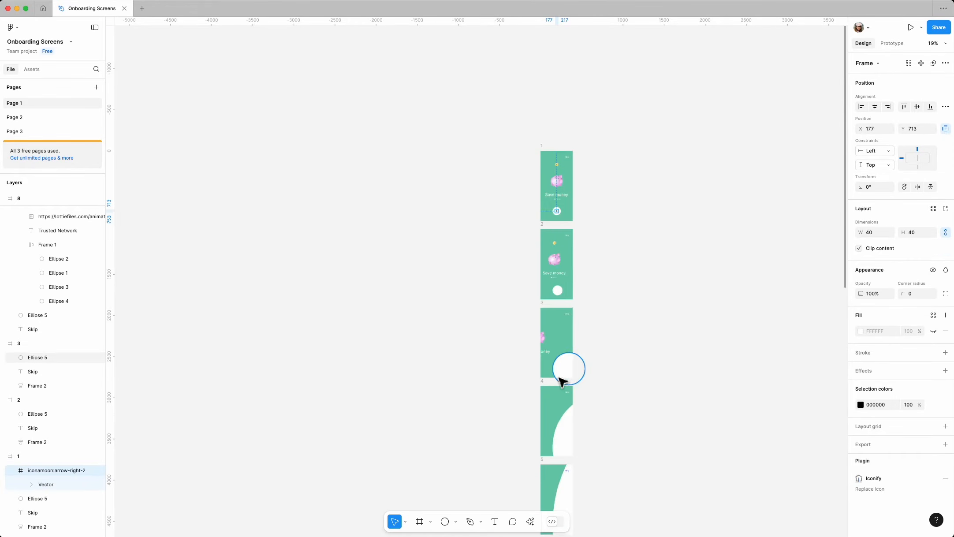
scroll(561, 388, down, 10)
scroll(553, 435, up, 8)
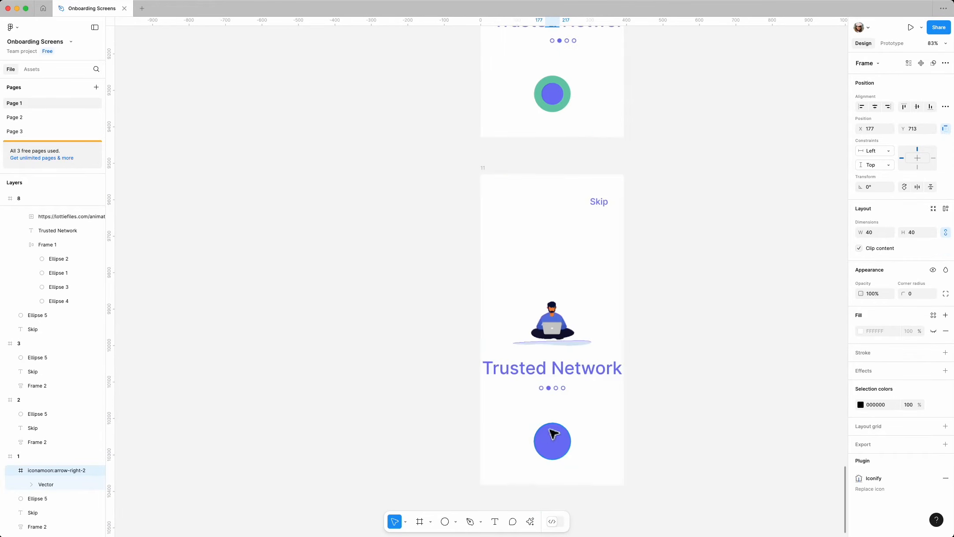
click(557, 439)
key(super+v)
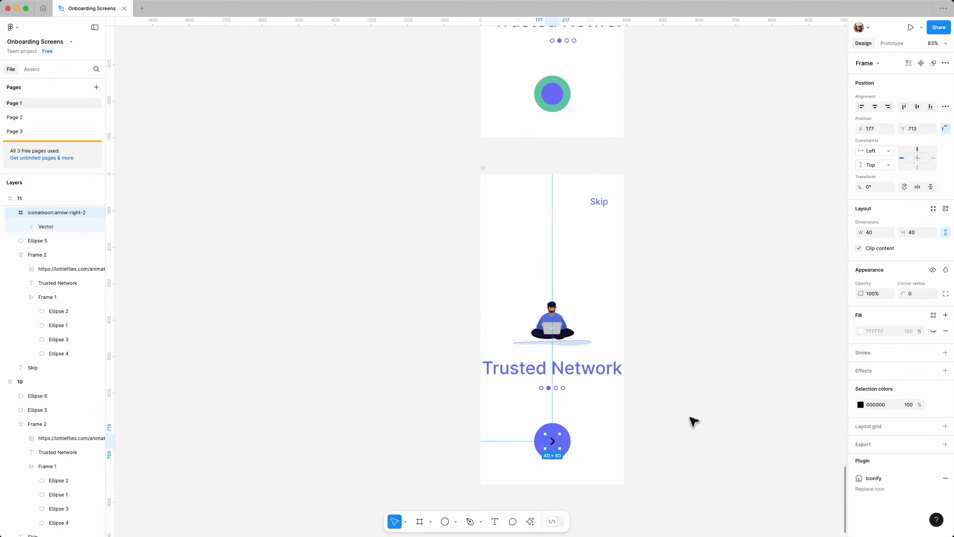
Change the pasted arrow icon's colour from the selection colours to white
click(861, 406)
click(743, 315)
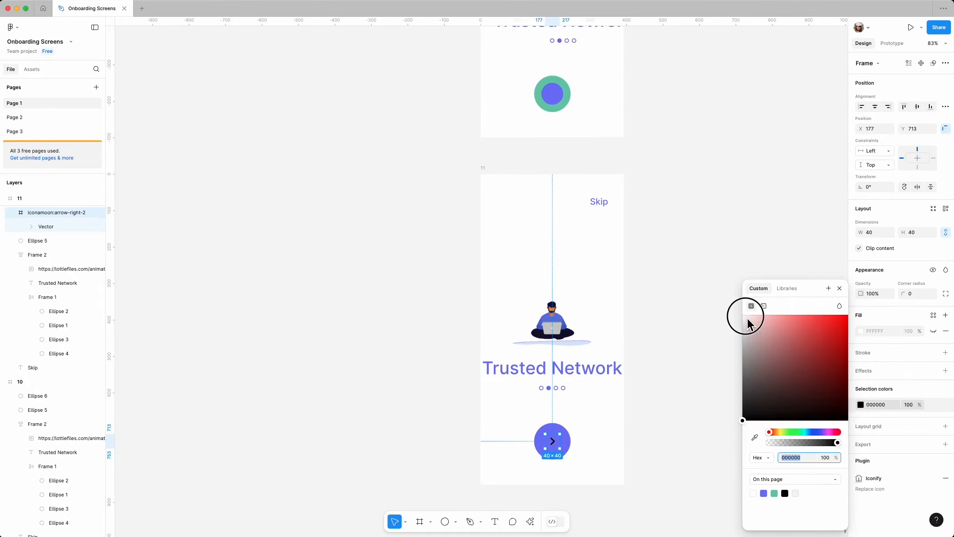
click(839, 288)
click(726, 262)
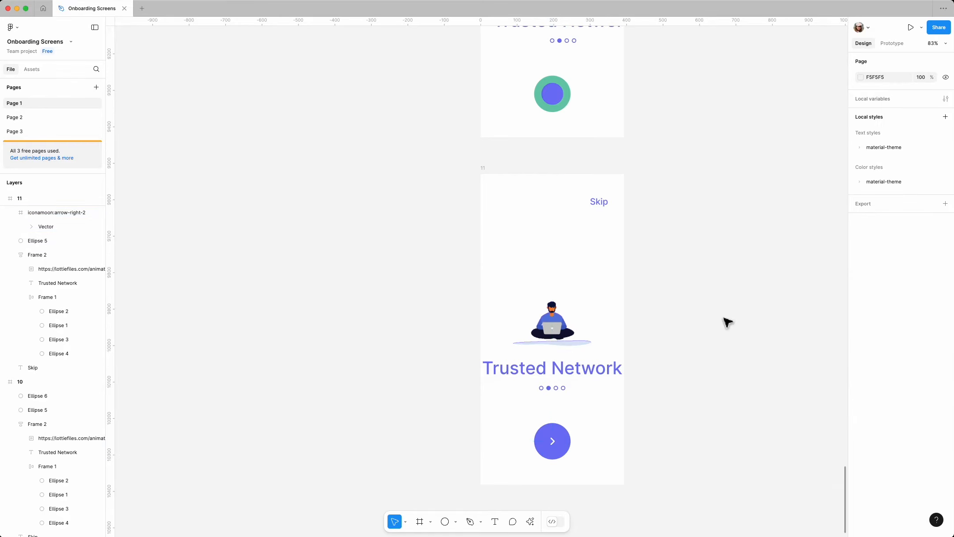
Reduce the font size of the Trusted Network headings in frames 9, 10 and 11 by one preset size
scroll(569, 359, down, 5)
double_click(594, 369)
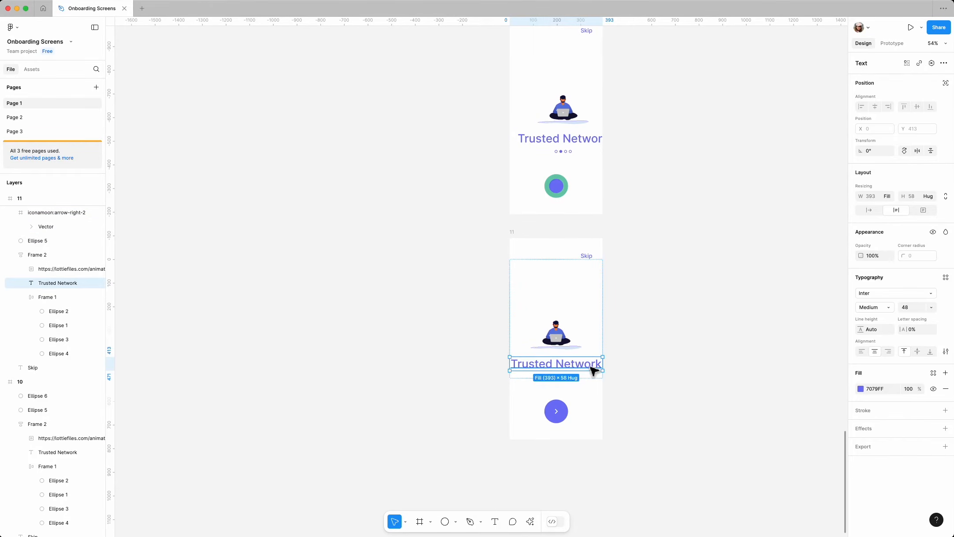
shift+click(583, 144)
scroll(635, 212, up, 7)
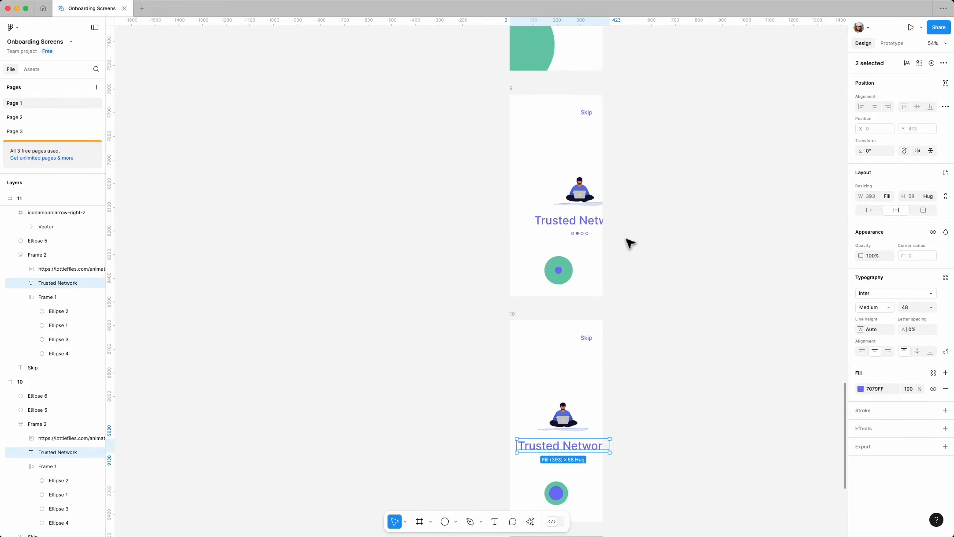
shift+click(581, 220)
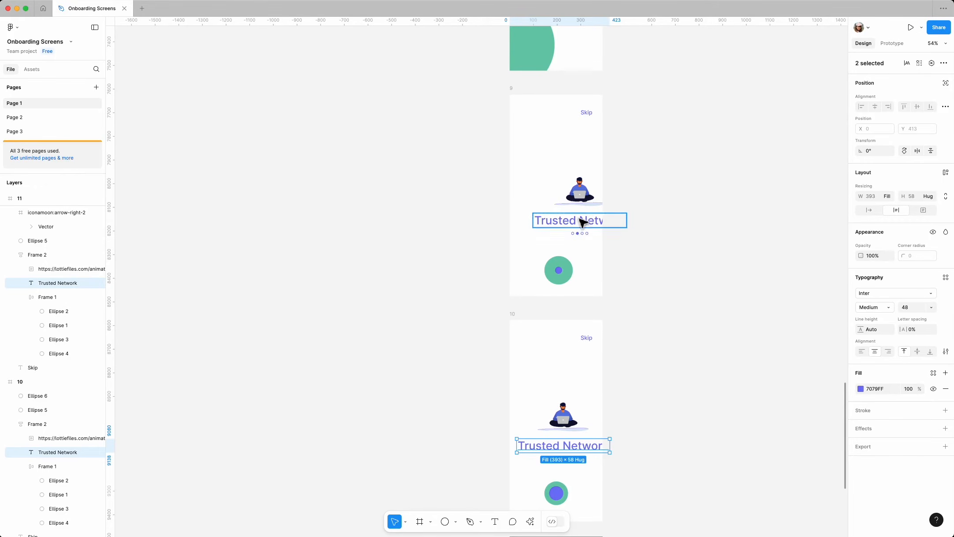
click(934, 308)
click(927, 297)
click(684, 303)
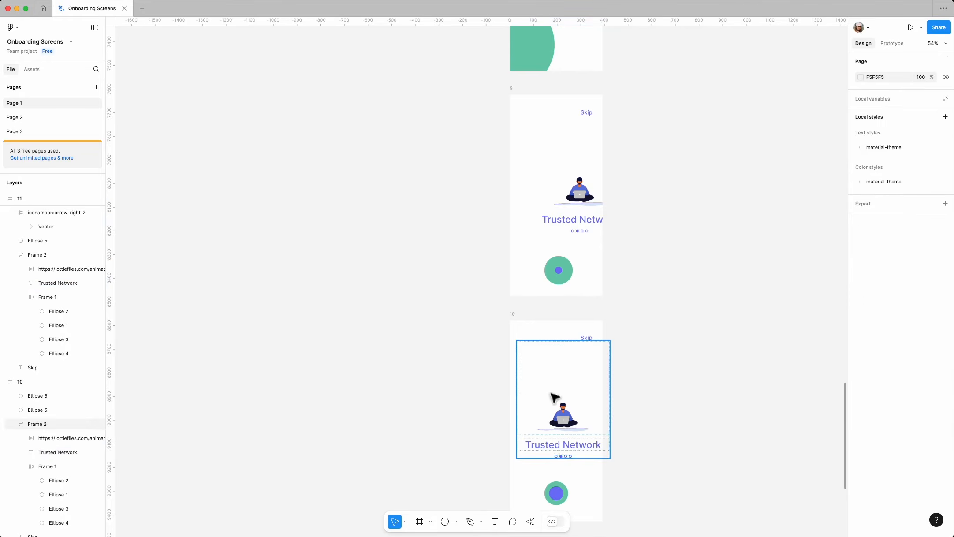
Select all frames from 1 to 11 and turn them into one component set of variants
scroll(529, 397, down, 6)
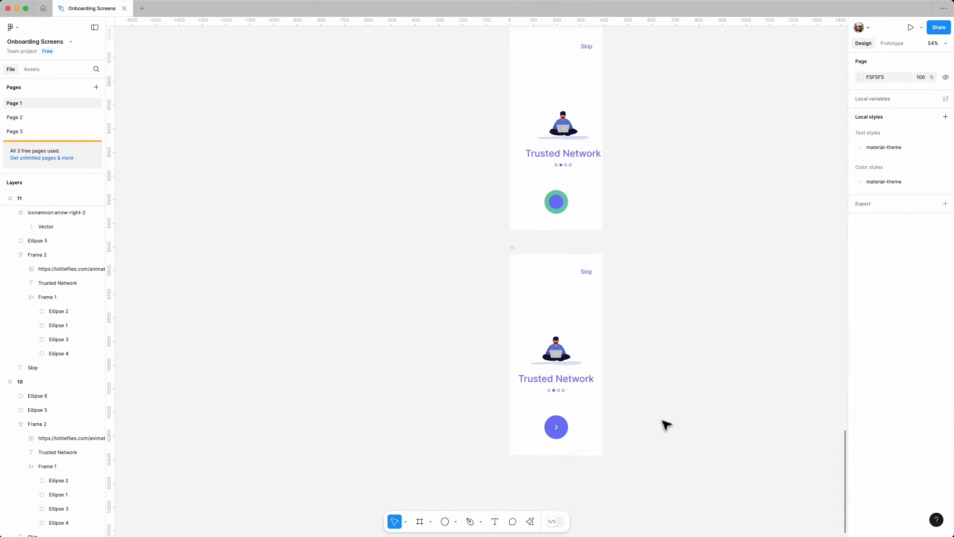
scroll(667, 425, down, 1)
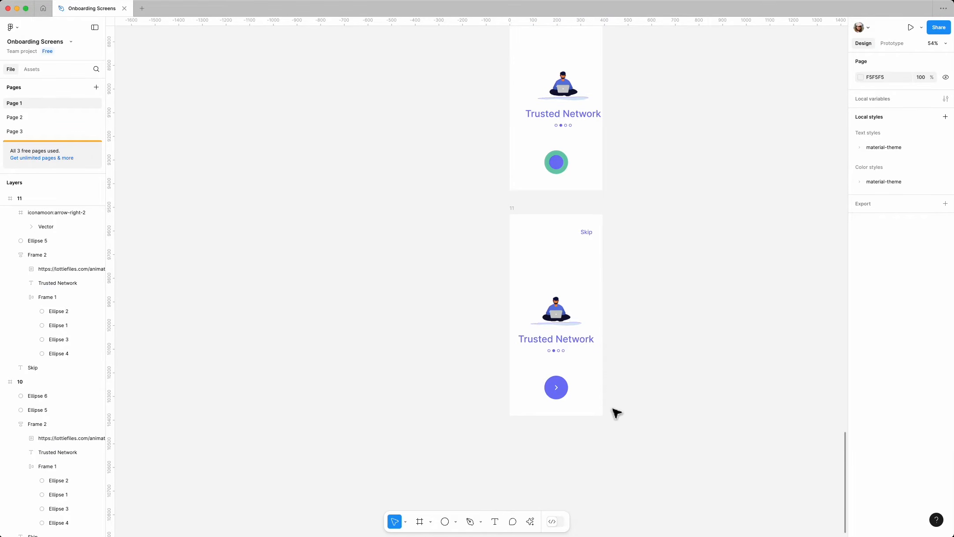
ctrl+scroll(459, 397, down, 6)
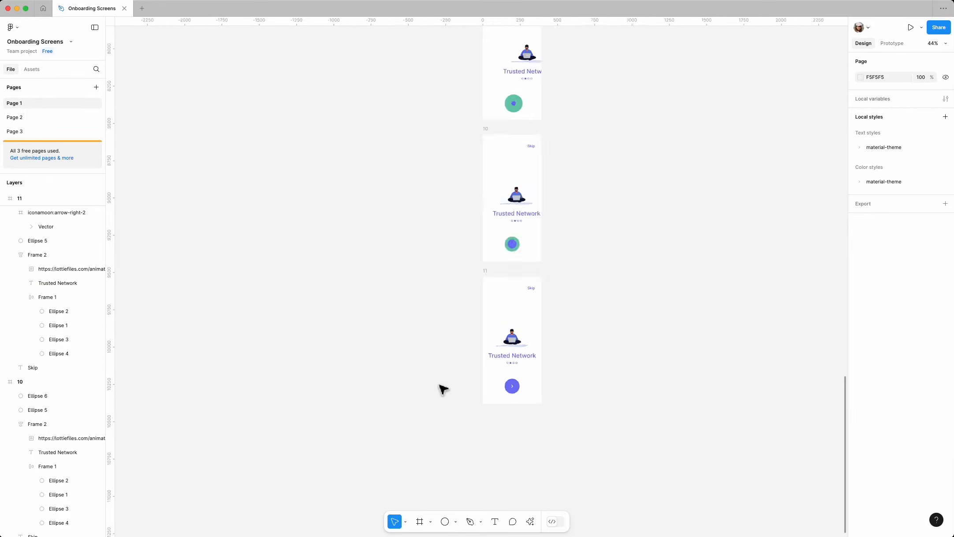
scroll(622, 410, up, 1)
ctrl+scroll(606, 391, down, 5)
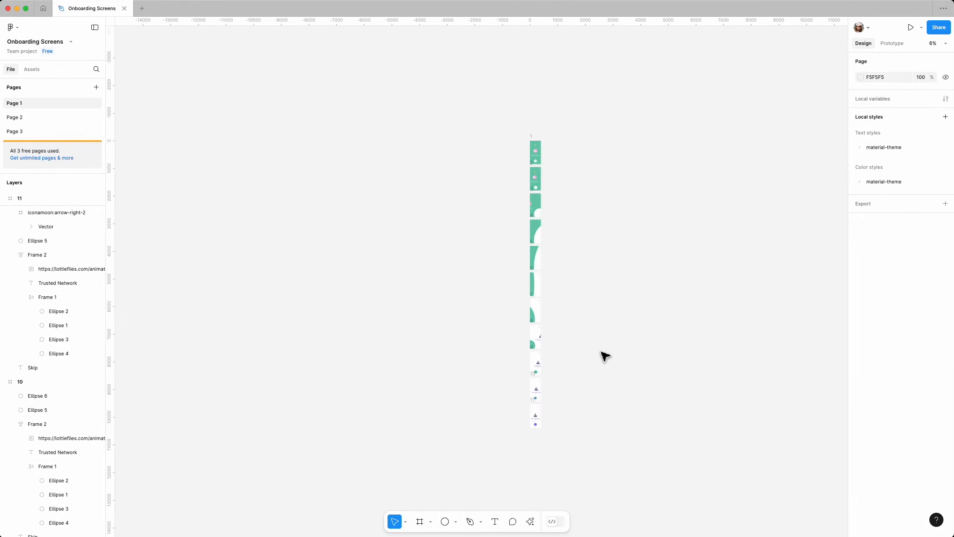
drag(511, 62, 587, 336)
scroll(561, 139, up, 2)
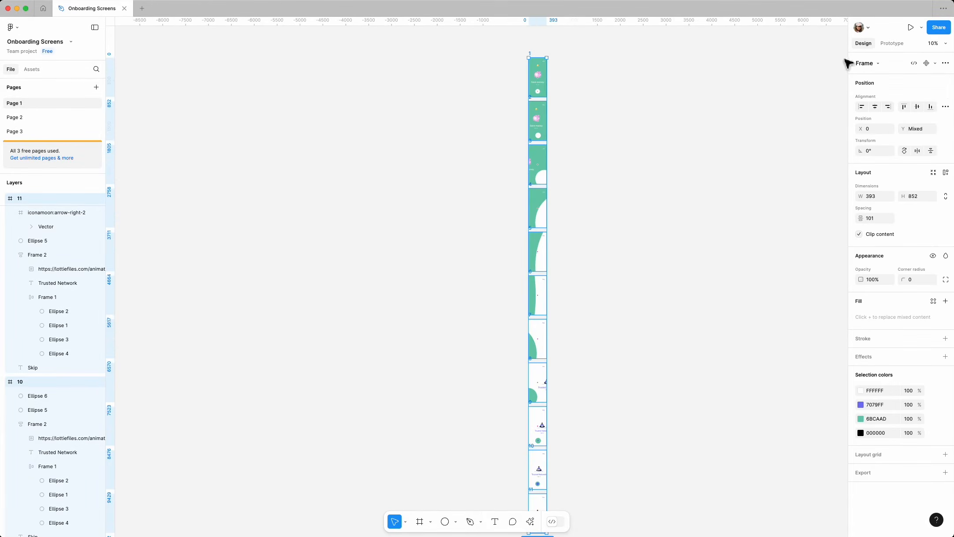
click(935, 63)
click(924, 101)
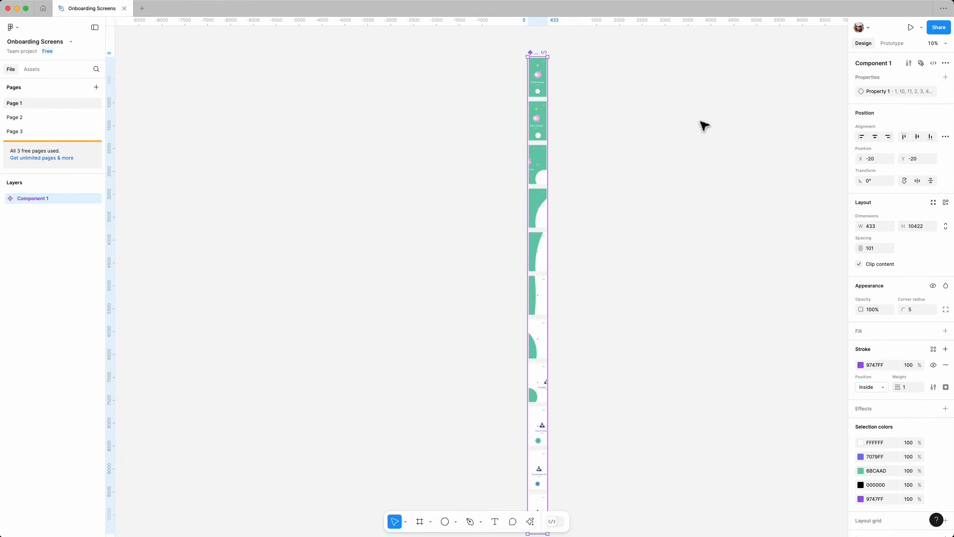
Examine the prototype settings and the available device options without changing the device
scroll(620, 220, down, 1)
scroll(618, 233, up, 4)
scroll(540, 188, up, 5)
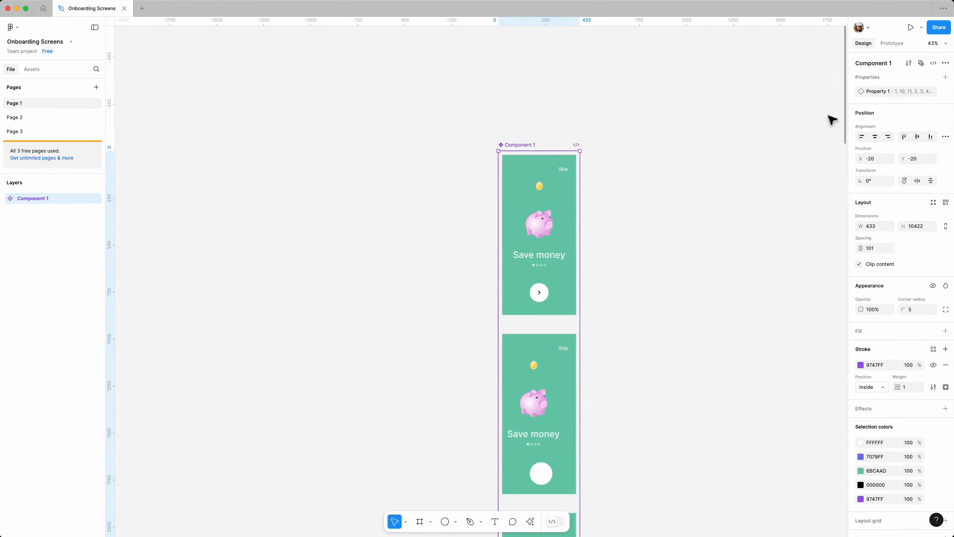
scroll(557, 185, up, 1)
scroll(613, 231, down, 2)
click(893, 43)
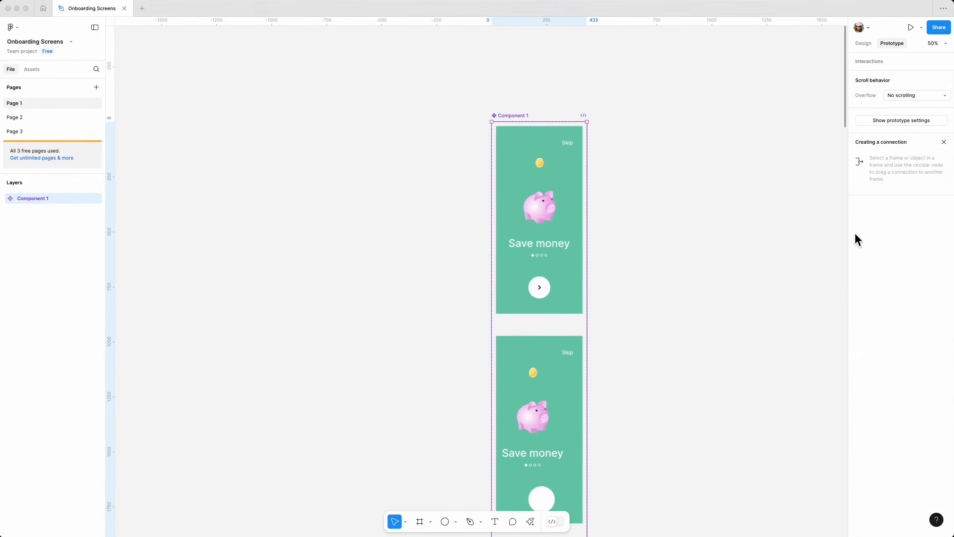
click(905, 121)
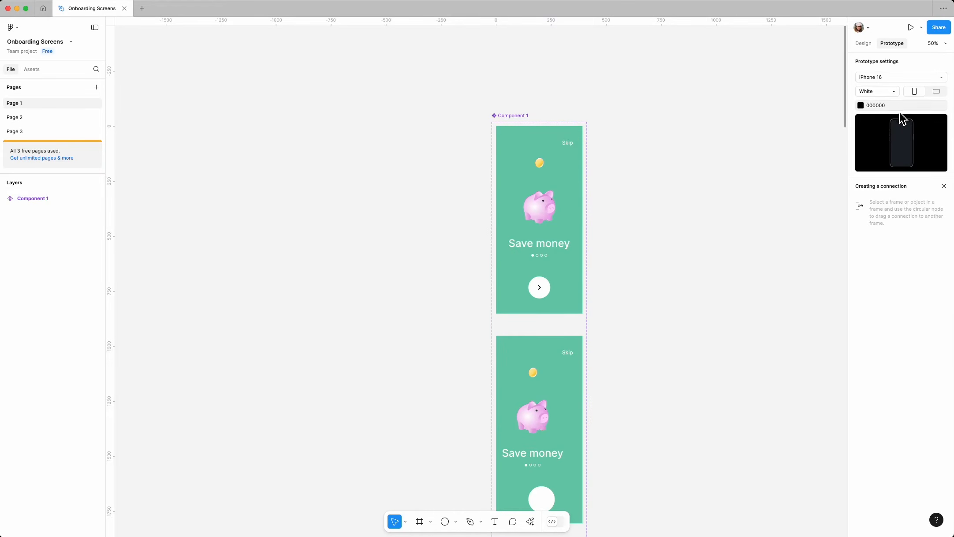
click(942, 79)
key(Escape)
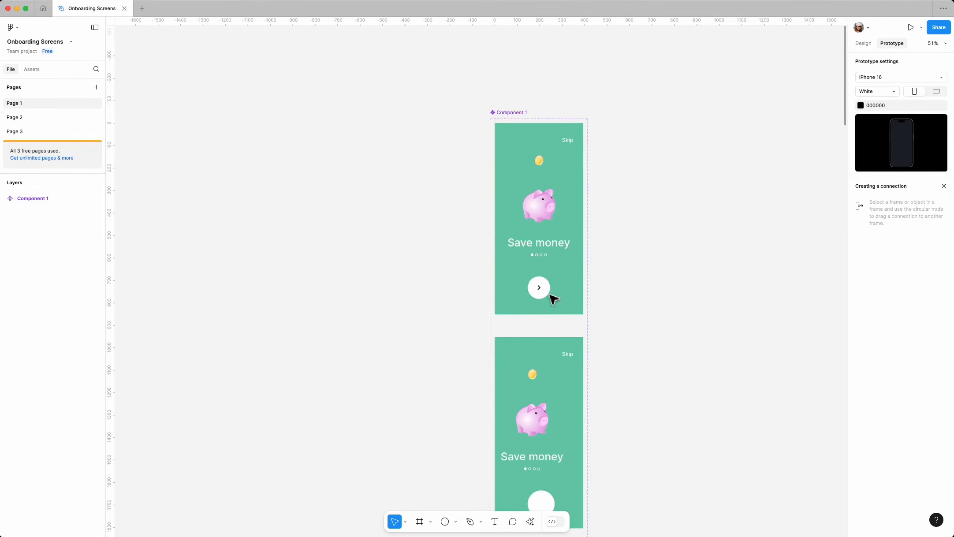
Group the arrow icon and the white circle in variant 1
scroll(551, 296, up, 5)
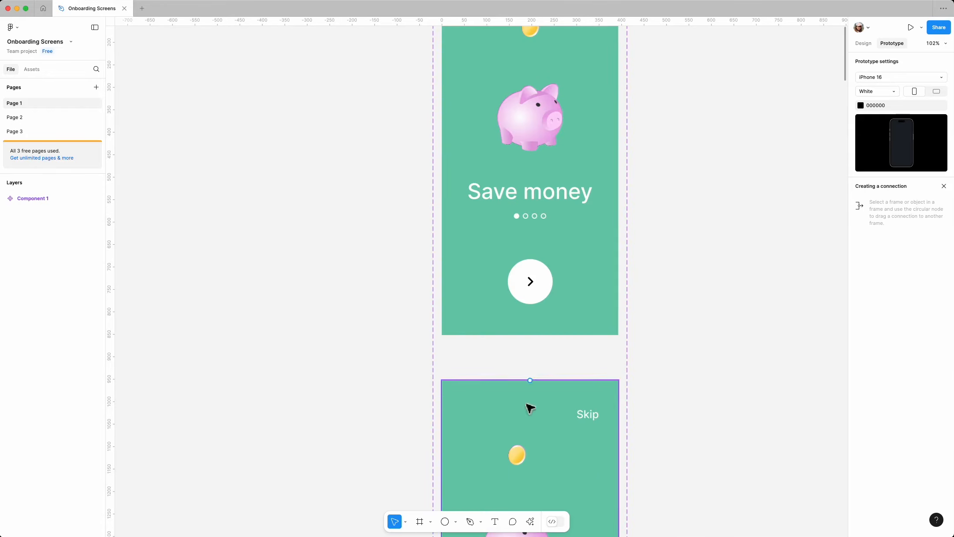
click(863, 44)
double_click(529, 283)
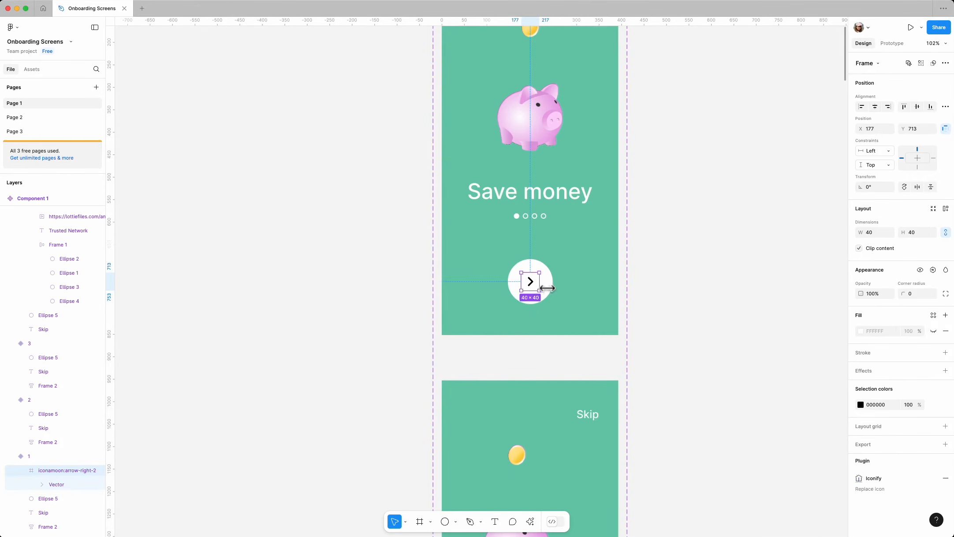
shift+click(548, 283)
key(super+g)
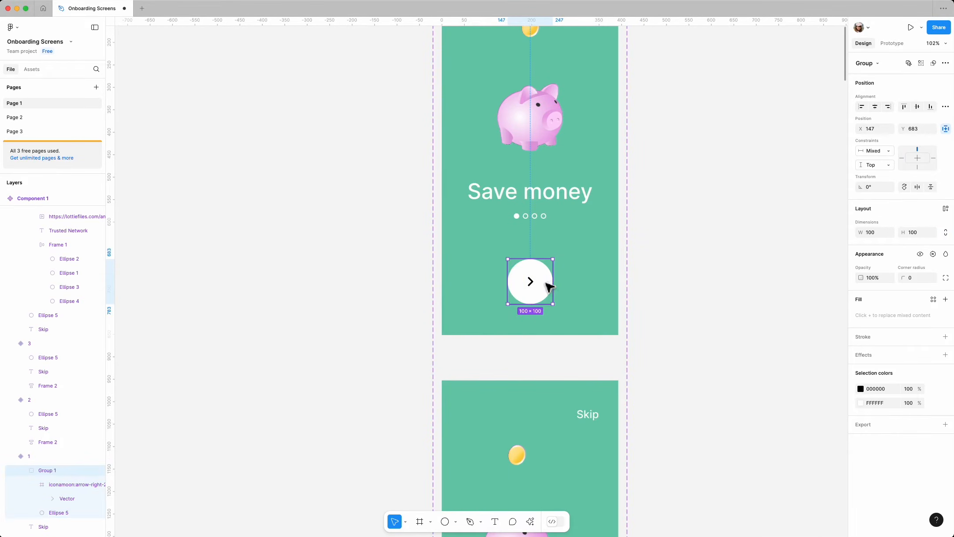
Connect variant 1's arrow button group to variant 2 with an On tap, Change to, Smart animate interaction lasting 100 ms
click(893, 44)
drag(530, 304, 535, 388)
scroll(546, 341, down, 5)
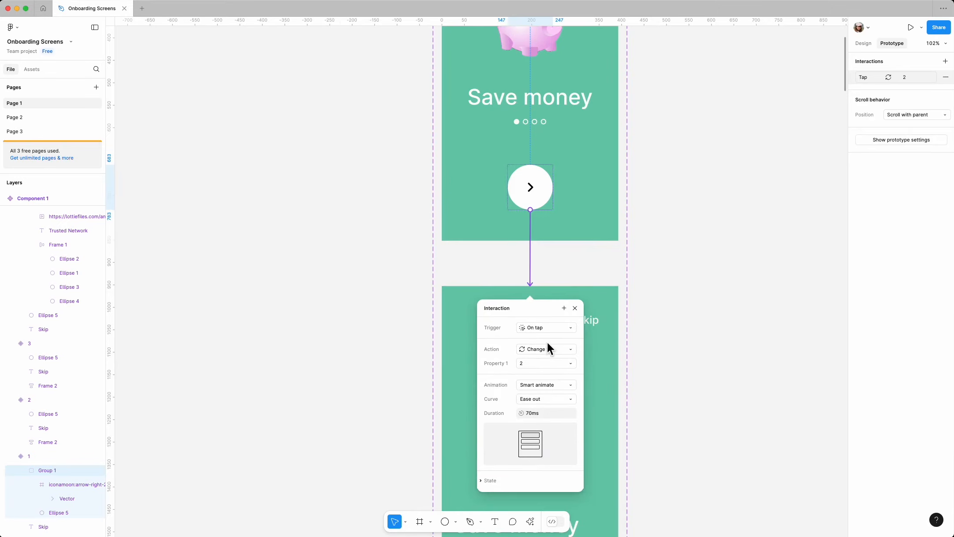
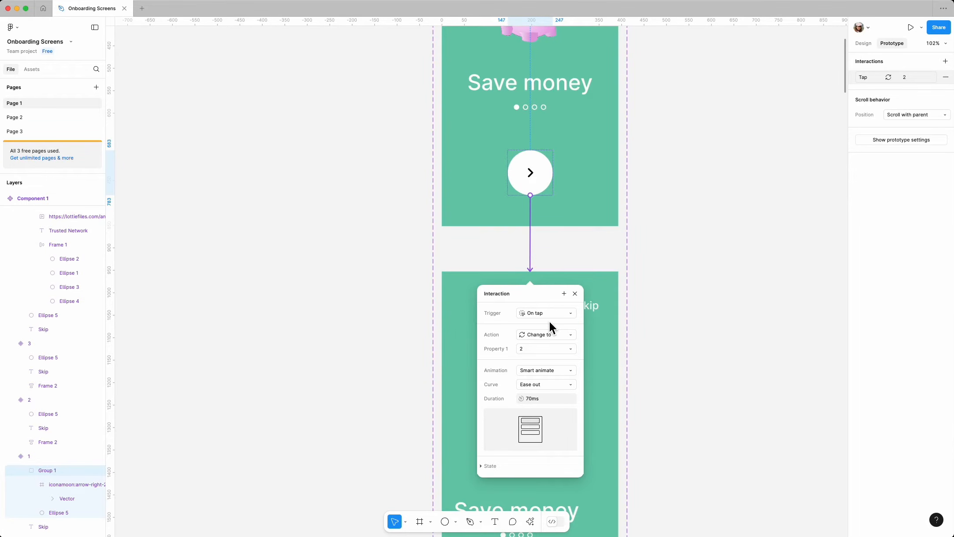
click(534, 400)
text(100)
key(Return)
click(575, 294)
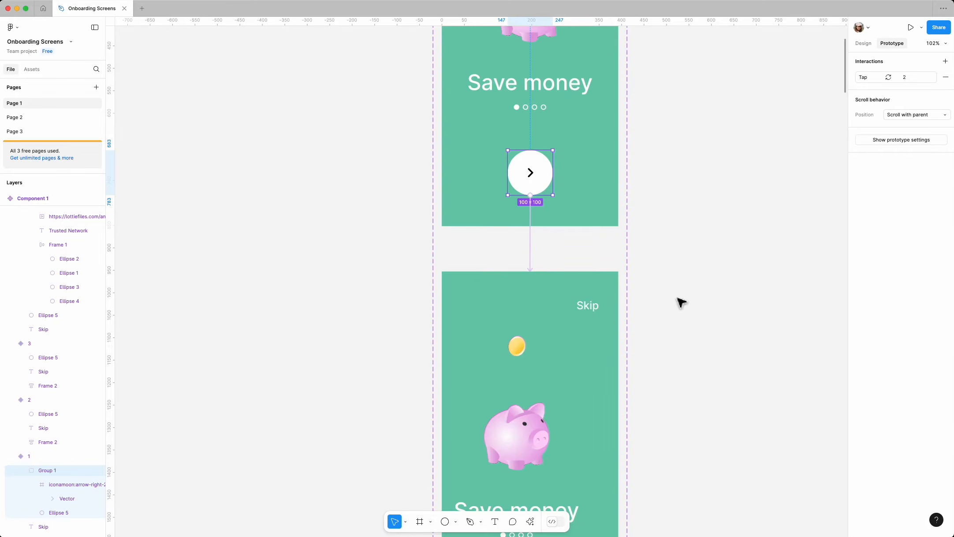
Connect variant 2 to variant 3 with a Smart animate interaction triggered after a delay of 1 ms
scroll(677, 300, down, 10)
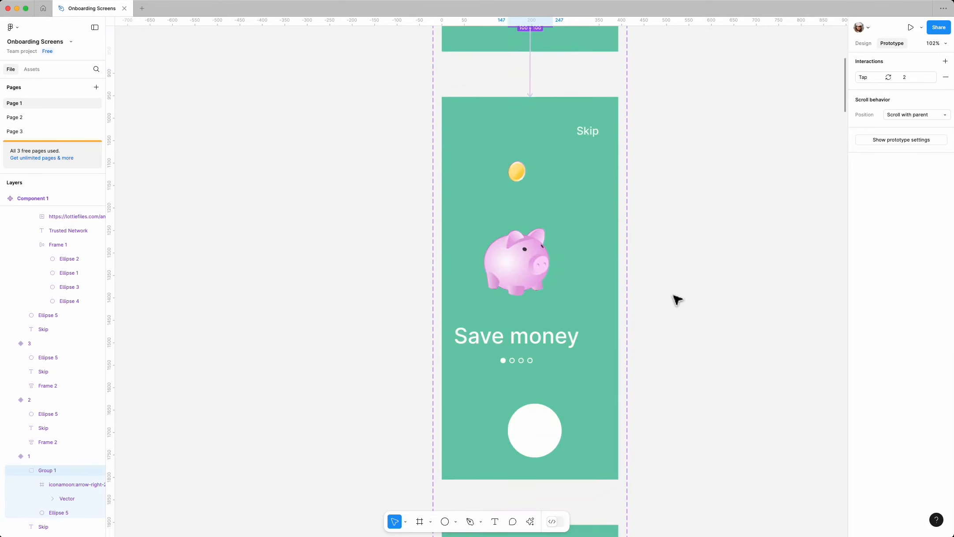
click(584, 335)
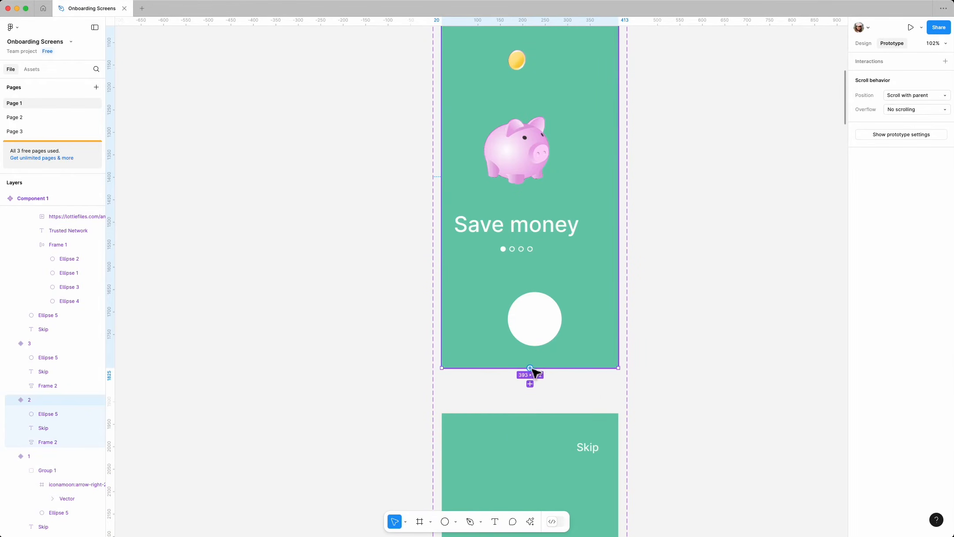
drag(530, 368, 526, 410)
scroll(527, 410, down, 5)
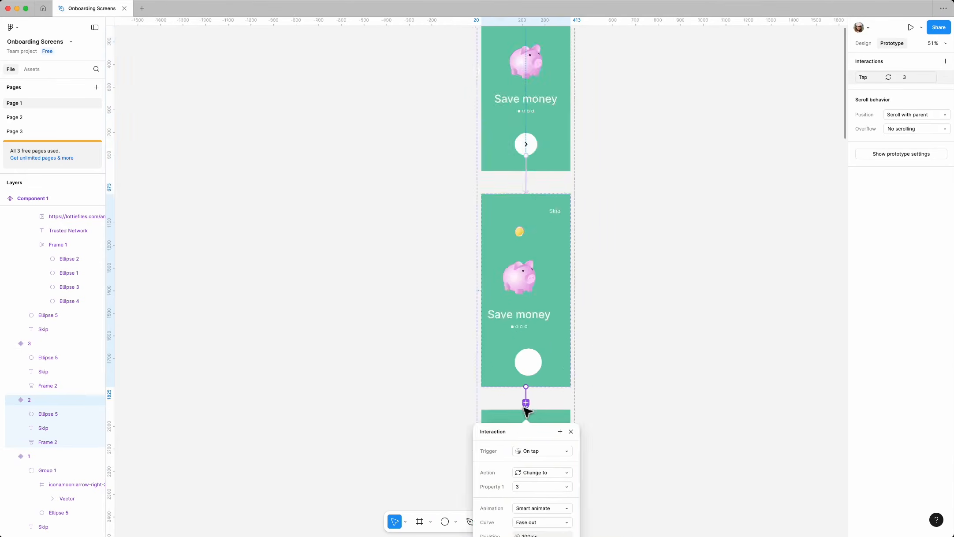
scroll(524, 410, down, 3)
scroll(526, 409, up, 1)
scroll(561, 389, down, 2)
scroll(546, 362, up, 4)
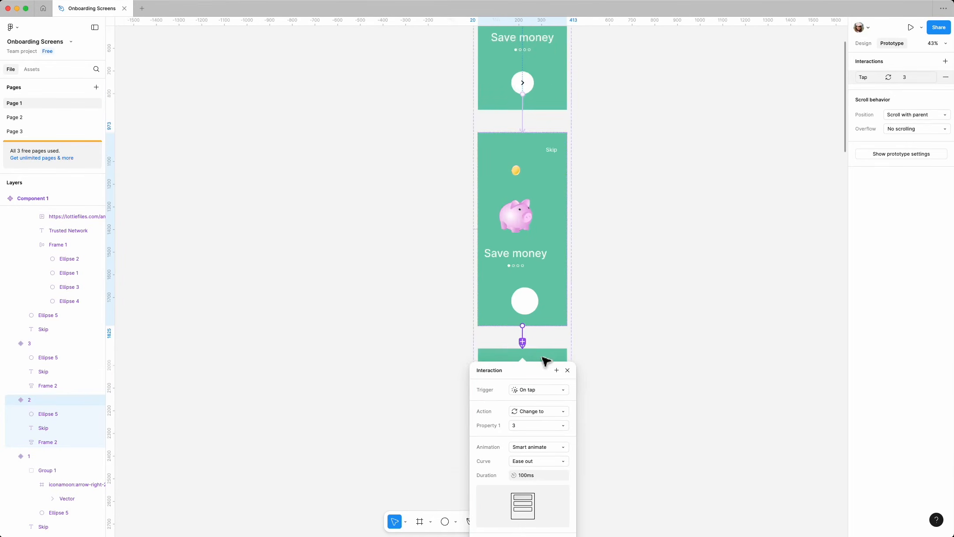
click(548, 392)
click(540, 500)
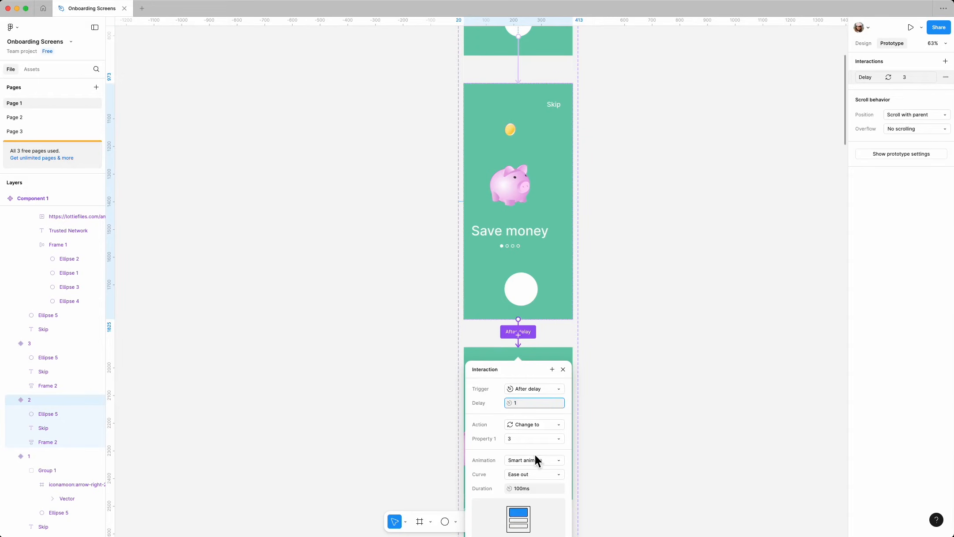
text(1)
click(605, 402)
Connect variant 3 to variant 4 with a Change to, Smart animate interaction triggered after a delay of 1 ms
scroll(569, 352, down, 5)
click(537, 264)
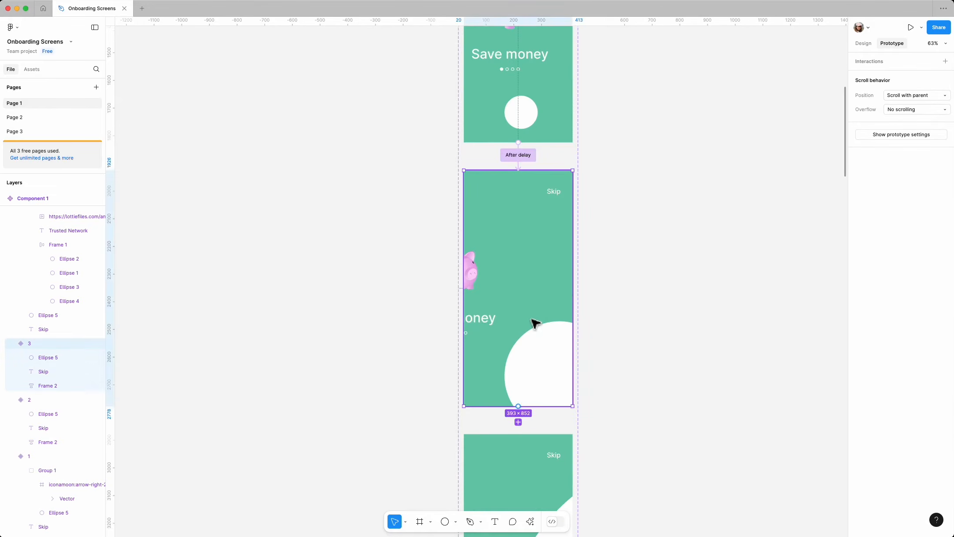
scroll(536, 291, down, 3)
drag(519, 281, 517, 318)
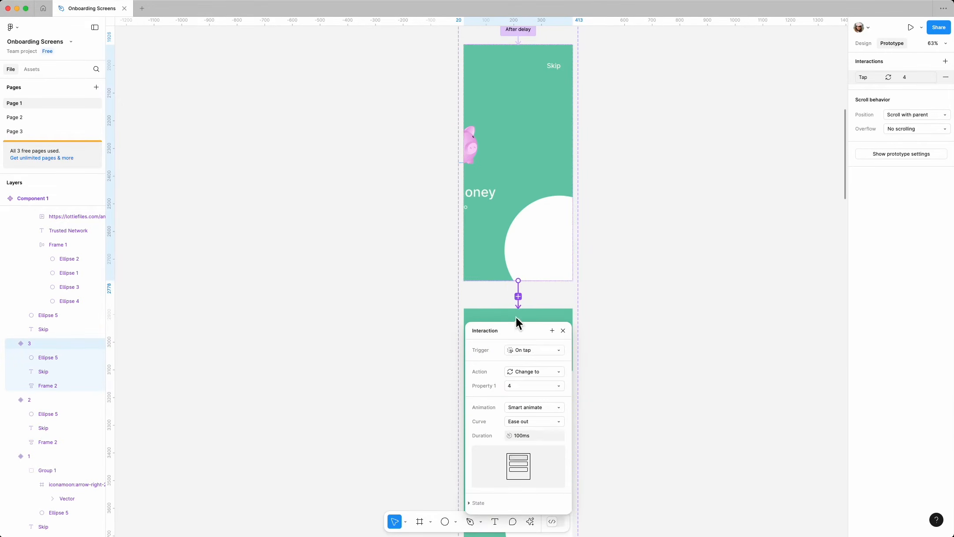
click(542, 351)
click(534, 461)
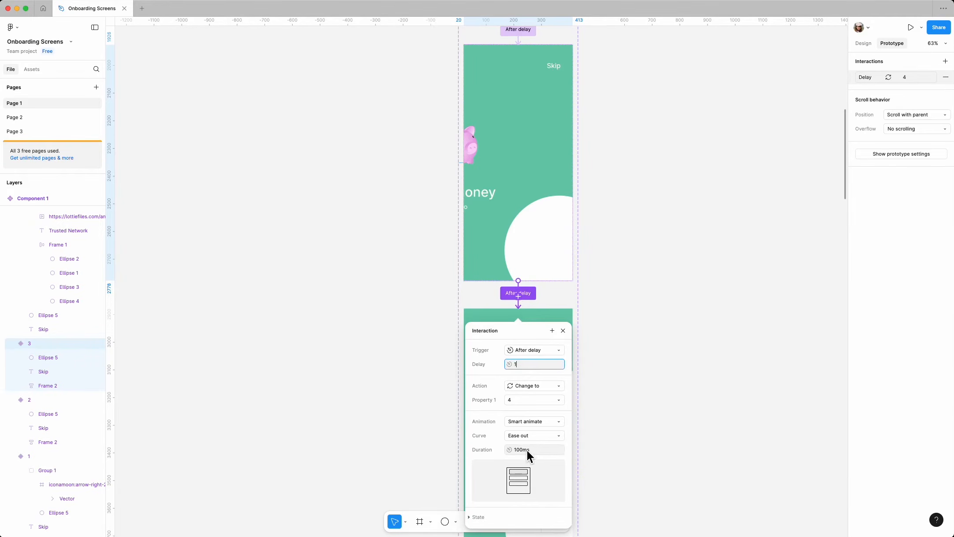
click(629, 388)
Connect variant 4 to variant 5 with a Change to, Smart animate interaction triggered after a delay of 1 ms
scroll(617, 383, down, 3)
click(502, 279)
scroll(505, 273, down, 4)
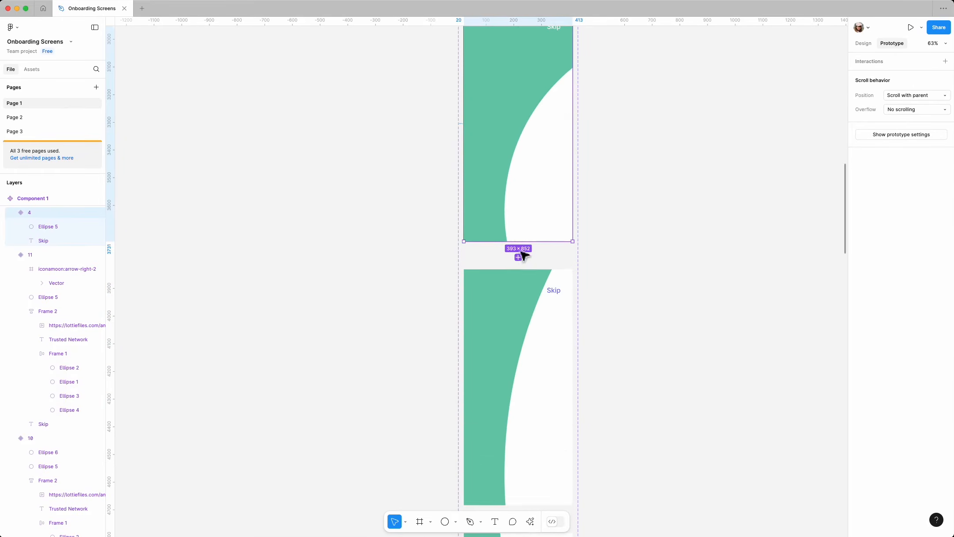
drag(518, 243, 524, 283)
click(537, 310)
click(525, 419)
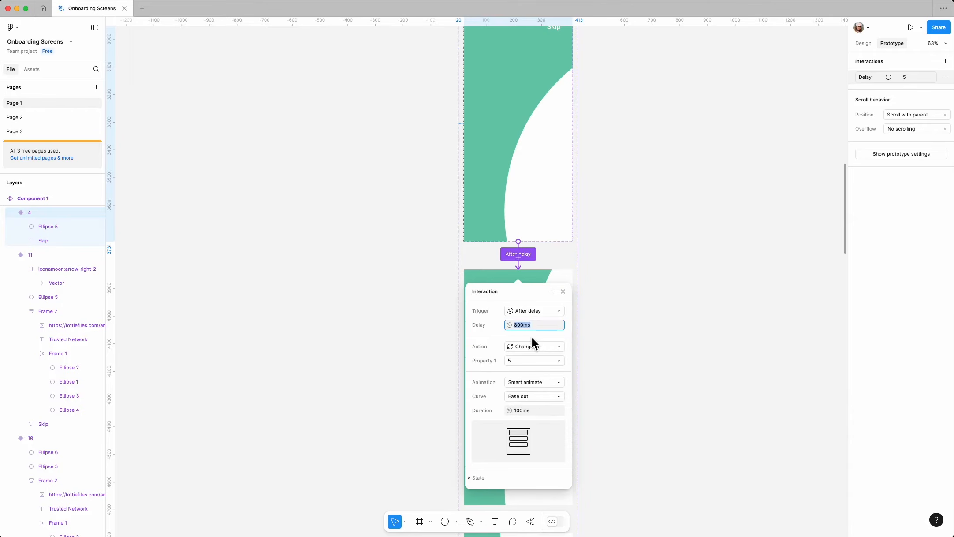
text(1)
click(563, 292)
Connect variant 5 to variant 6 with a Change to, Smart animate interaction using the After delay trigger
scroll(505, 311, down, 4)
click(505, 311)
scroll(507, 317, down, 2)
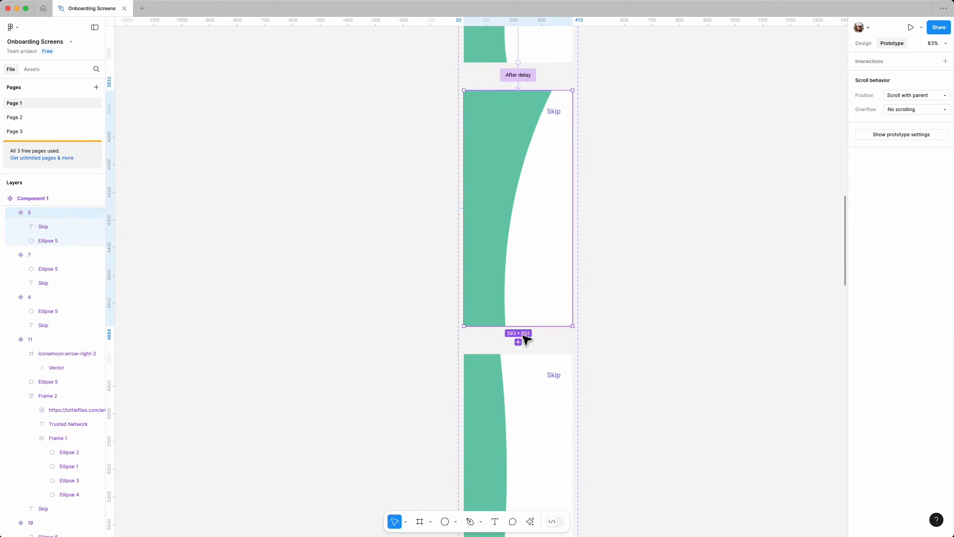
drag(518, 327, 524, 368)
scroll(551, 284, down, 3)
click(535, 269)
click(527, 379)
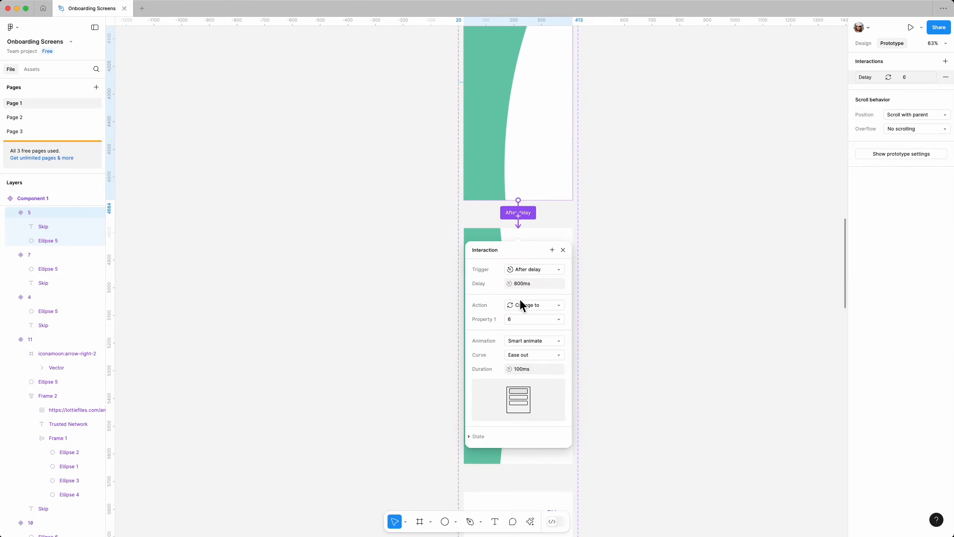
click(564, 250)
Connect variant 6 to variant 7 with a Change to, Smart animate interaction triggered after a delay of 1 ms
scroll(520, 301, down, 3)
click(523, 316)
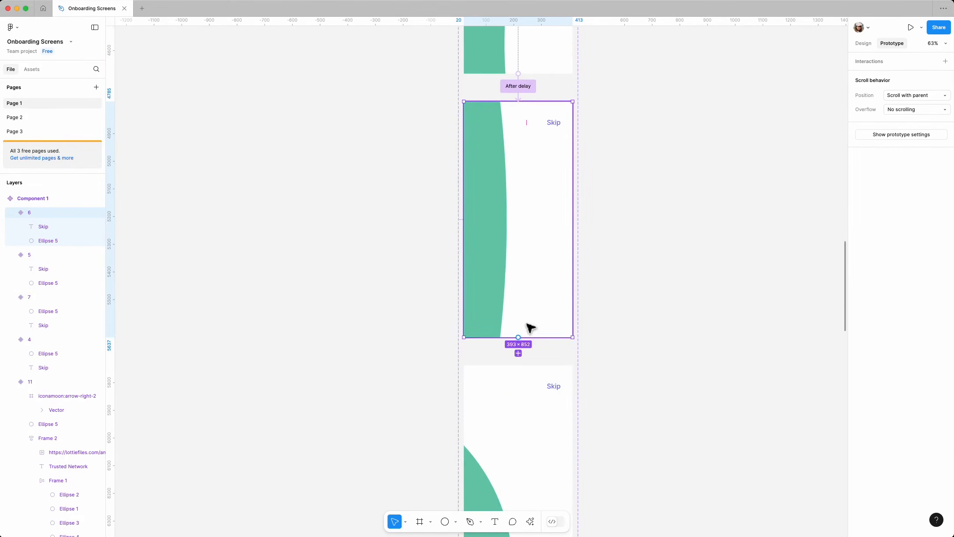
drag(518, 337, 524, 372)
scroll(526, 355, down, 2)
scroll(529, 341, down, 2)
click(534, 284)
click(528, 392)
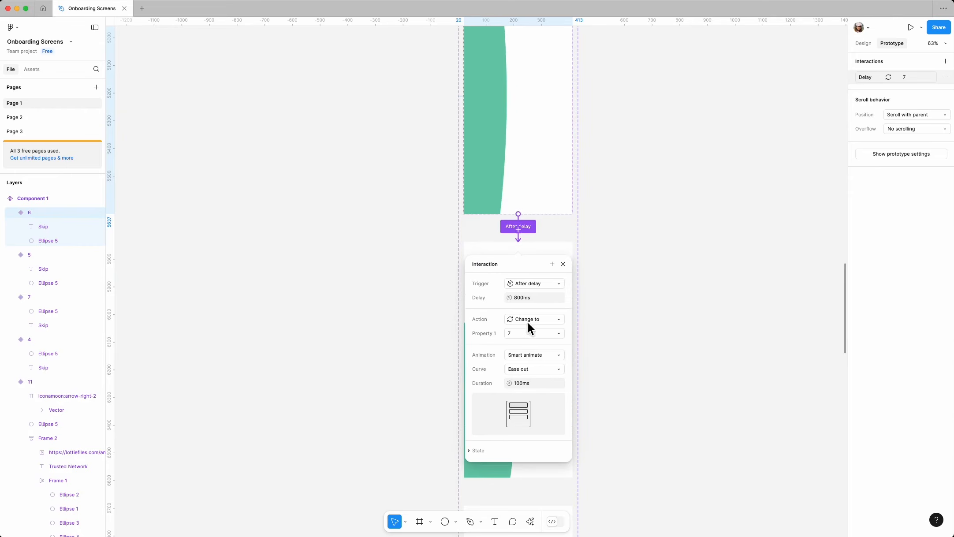
click(534, 298)
text(1)
click(563, 264)
Connect variant 7 to variant 8 with a Change to, Smart animate interaction using the After delay trigger
scroll(495, 320, down, 3)
click(495, 319)
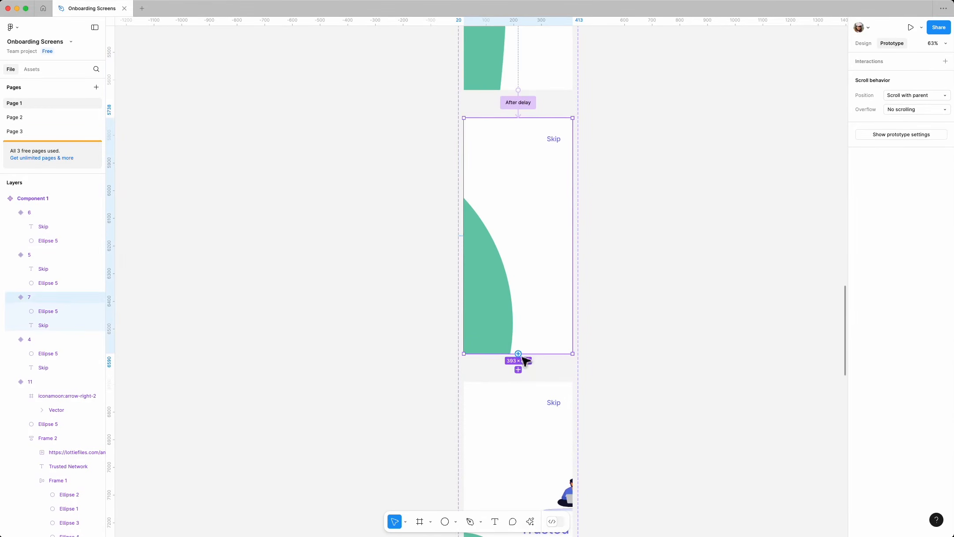
drag(516, 355, 524, 392)
scroll(556, 305, down, 2)
click(557, 305)
click(539, 411)
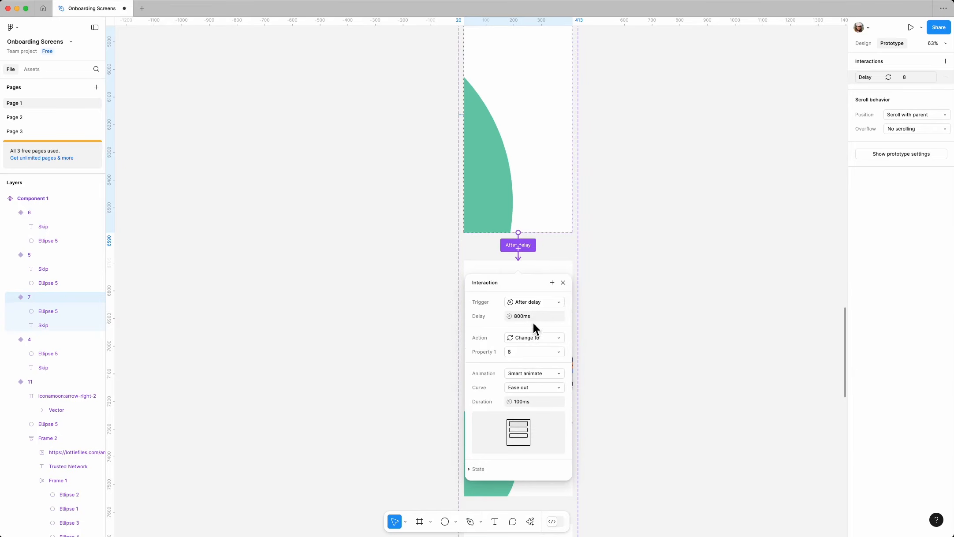
Set the delay of the transition from variant 7 to variant 8 to 1 ms
click(534, 319)
text(1)
key(Return)
click(563, 283)
Connect variant 8 to variant 9 with an After delay interaction and set its delay to 1 ms
scroll(511, 363, down, 4)
click(525, 297)
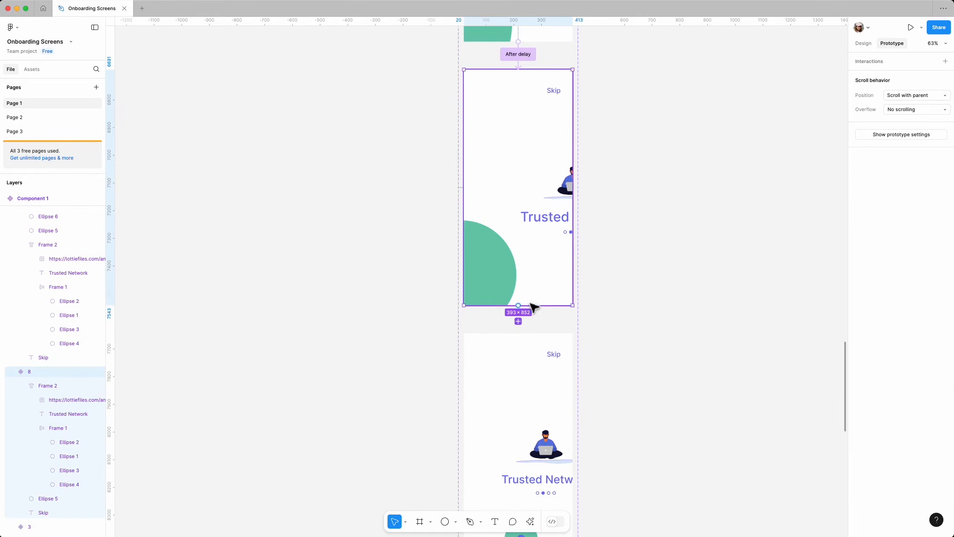
drag(518, 305, 519, 349)
scroll(556, 338, down, 1)
click(558, 340)
click(532, 449)
click(522, 352)
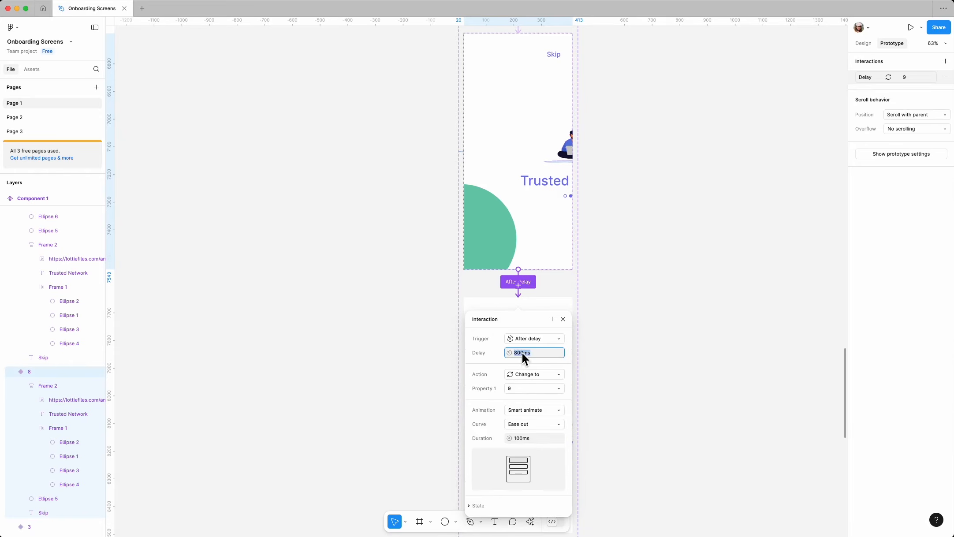
text(1)
key(Return)
click(563, 317)
Connect variant 9 to variant 10 with an After delay interaction and set its delay to 1 ms
scroll(510, 359, down, 3)
click(509, 359)
drag(518, 367, 525, 392)
scroll(543, 370, down, 3)
click(543, 370)
click(534, 479)
click(525, 383)
text(1)
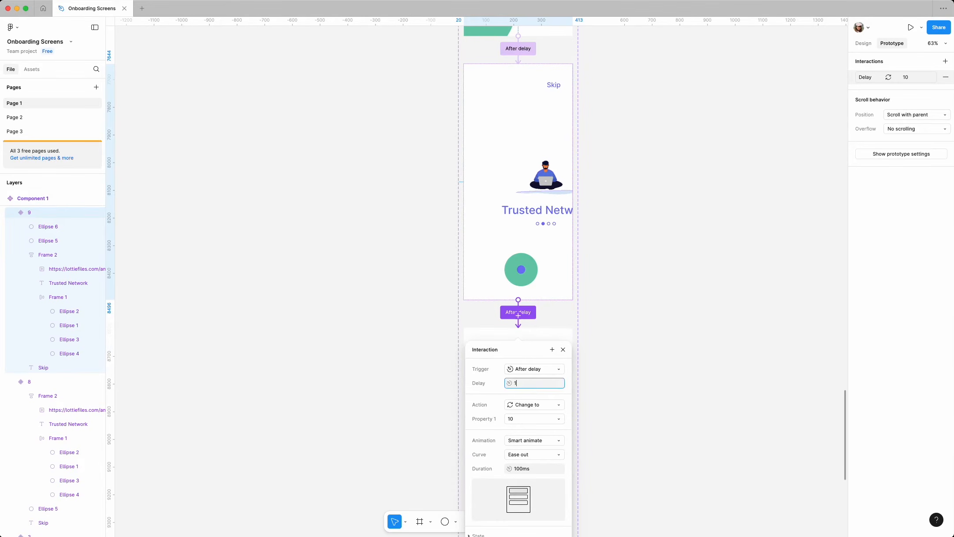
key(Return)
click(563, 349)
Connect variant 10 to variant 11 with an After delay interaction and set its delay to 1 ms
scroll(497, 286, down, 4)
click(494, 283)
drag(518, 394, 522, 423)
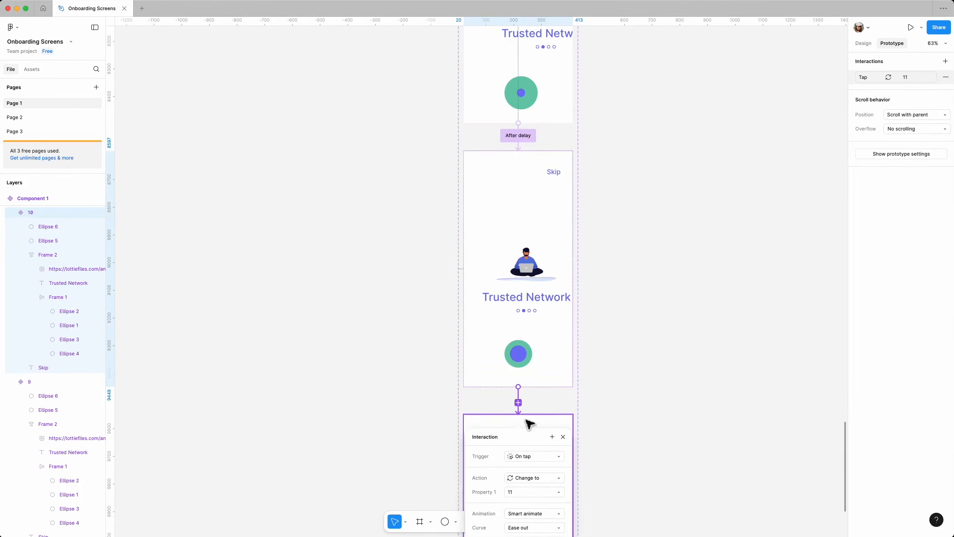
scroll(526, 362, down, 3)
click(539, 358)
click(532, 463)
click(523, 368)
text(1)
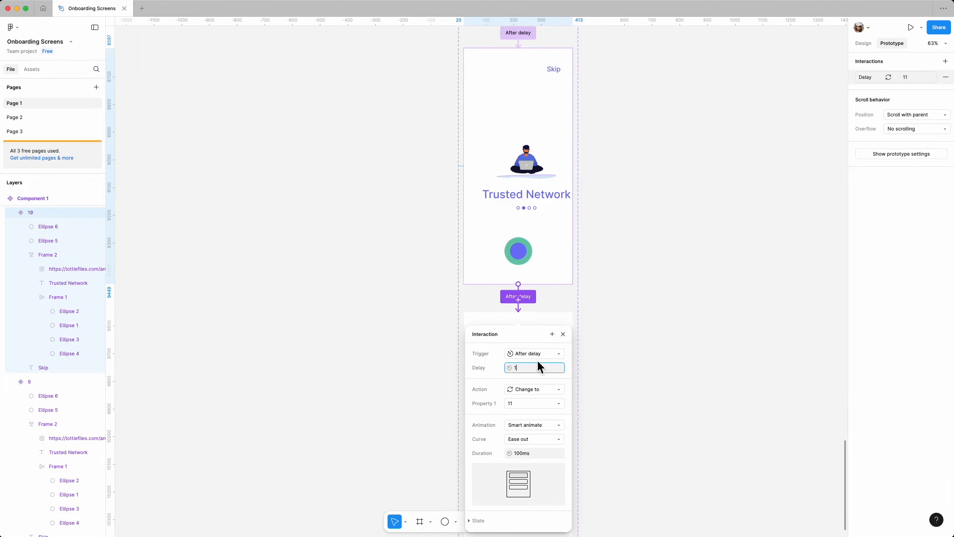
click(563, 334)
Switch to design mode and place an instance of variant 1 beside the component set, at about X 986, Y 0
scroll(478, 345, down, 4)
scroll(667, 303, up, 1)
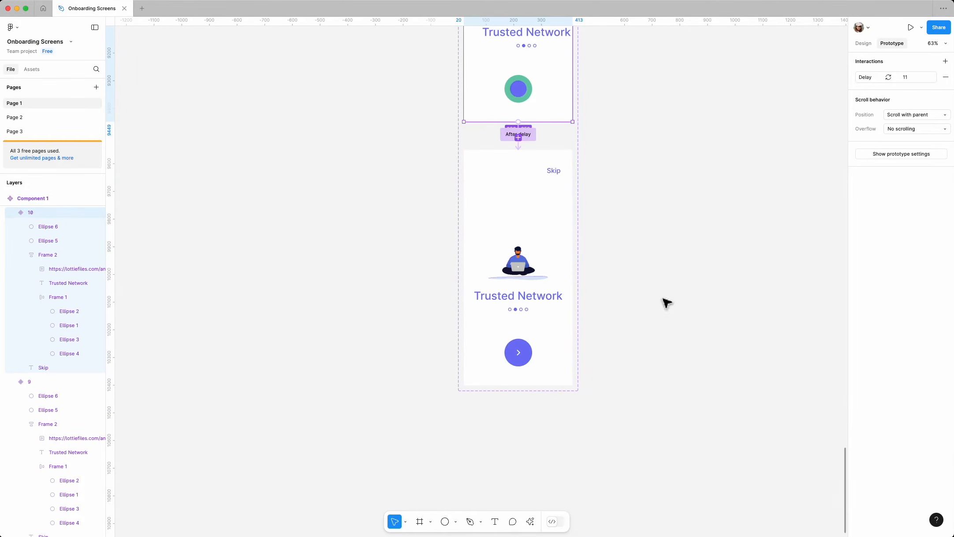
click(864, 45)
scroll(494, 255, down, 10)
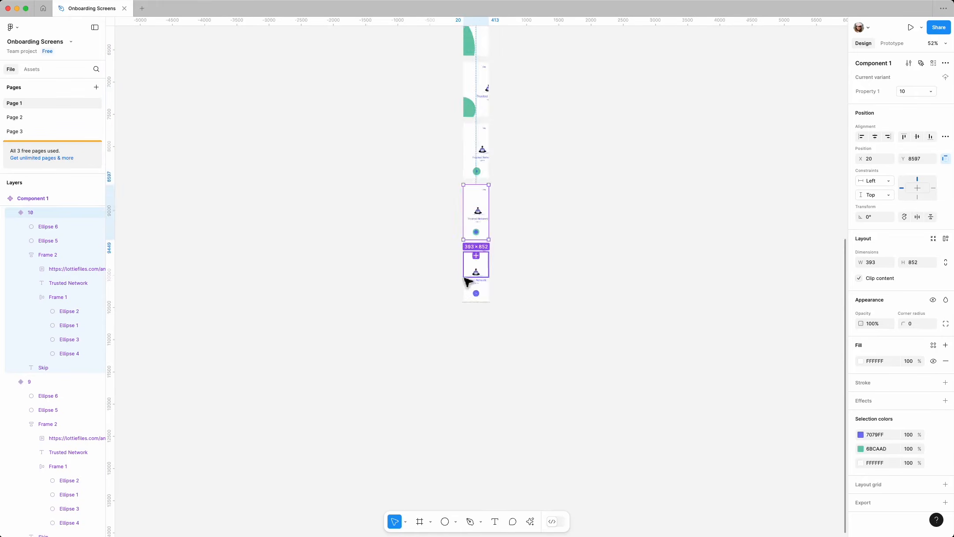
click(503, 210)
scroll(484, 203, up, 5)
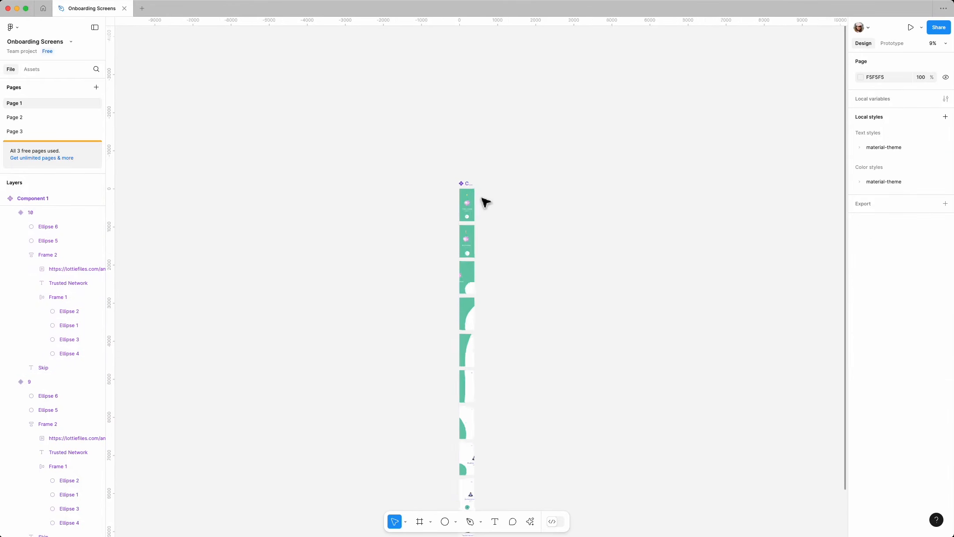
drag(460, 208, 565, 202)
Wrap the new instance in a frame and name the frame Test
scroll(566, 186, up, 3)
right_click(564, 210)
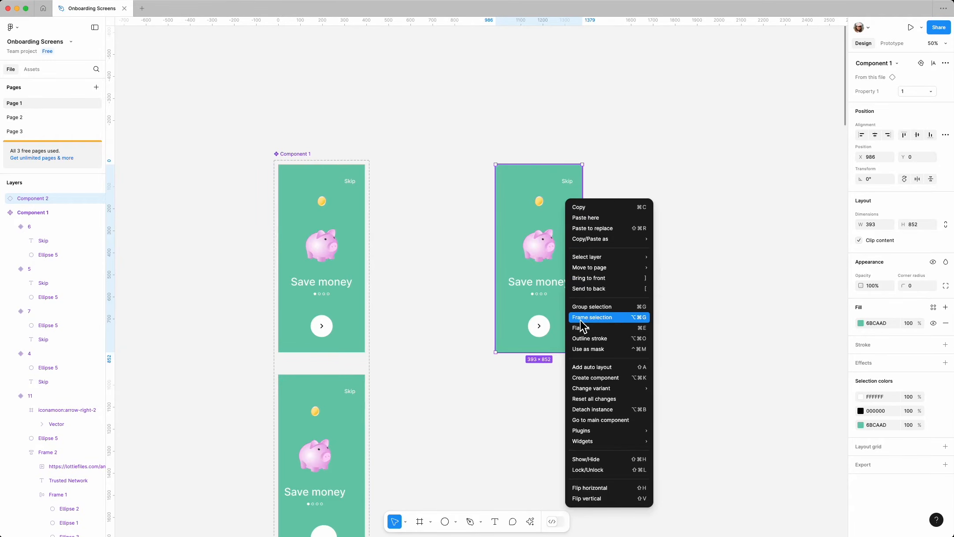
click(622, 327)
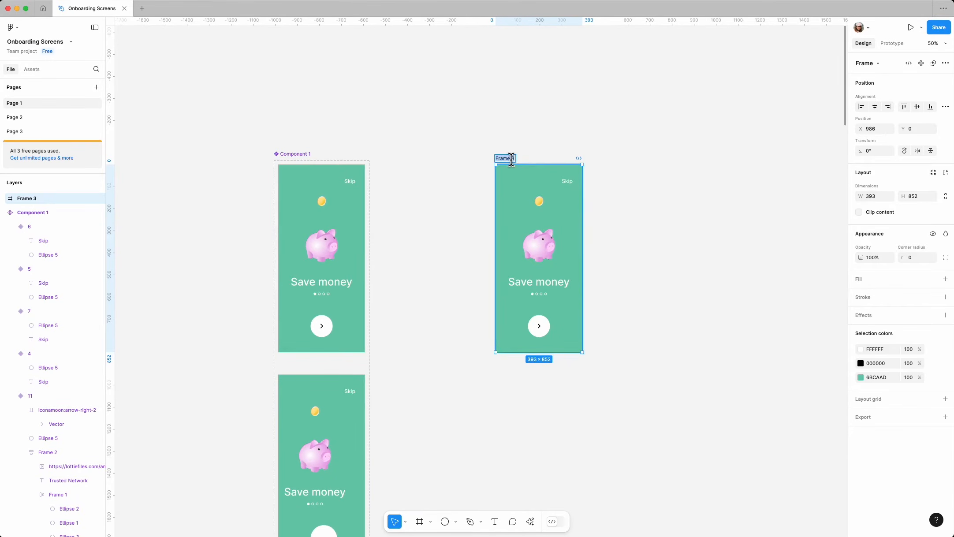
Add a flow starting point to the Test frame and present the prototype
click(896, 44)
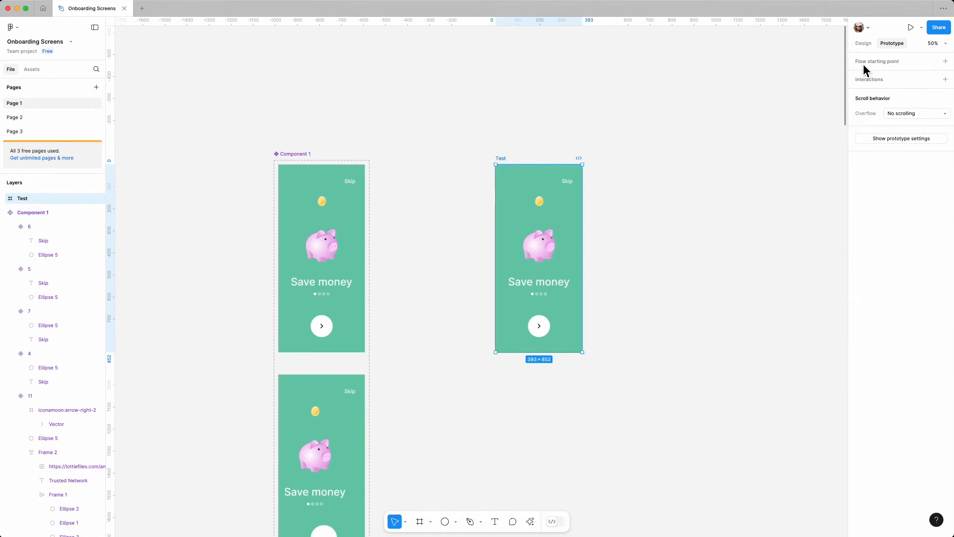
click(865, 63)
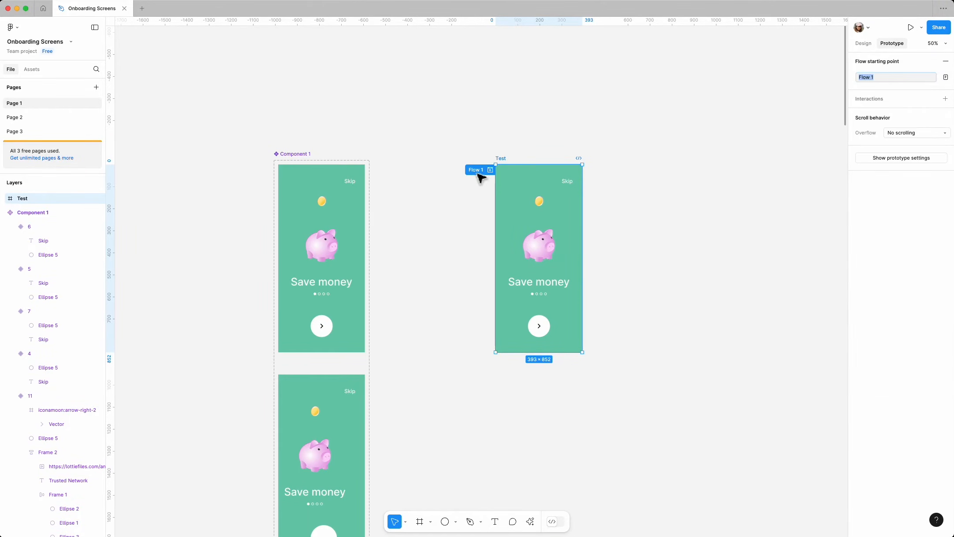
click(910, 28)
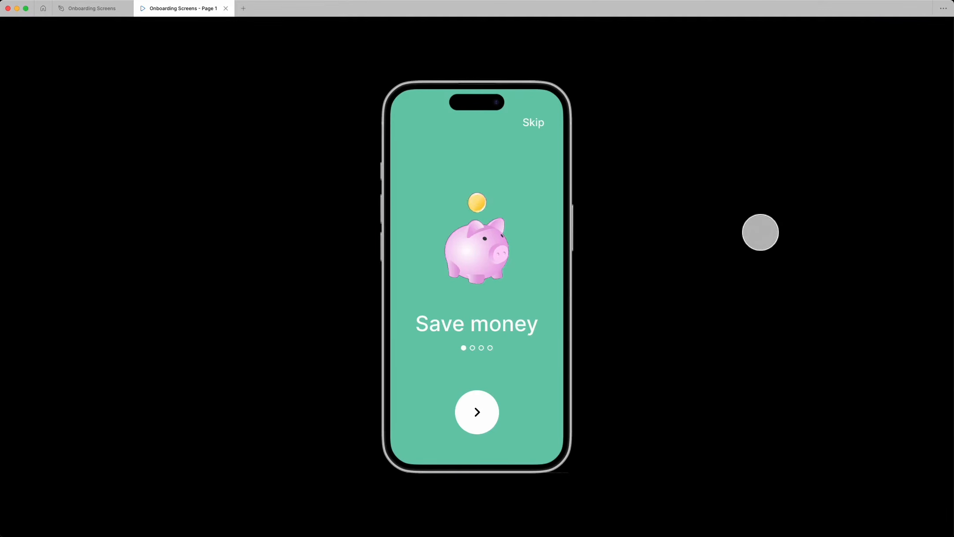
Play the Save money to Trusted Network transition three times, restarting the prototype between runs, and return to the design file
click(477, 412)
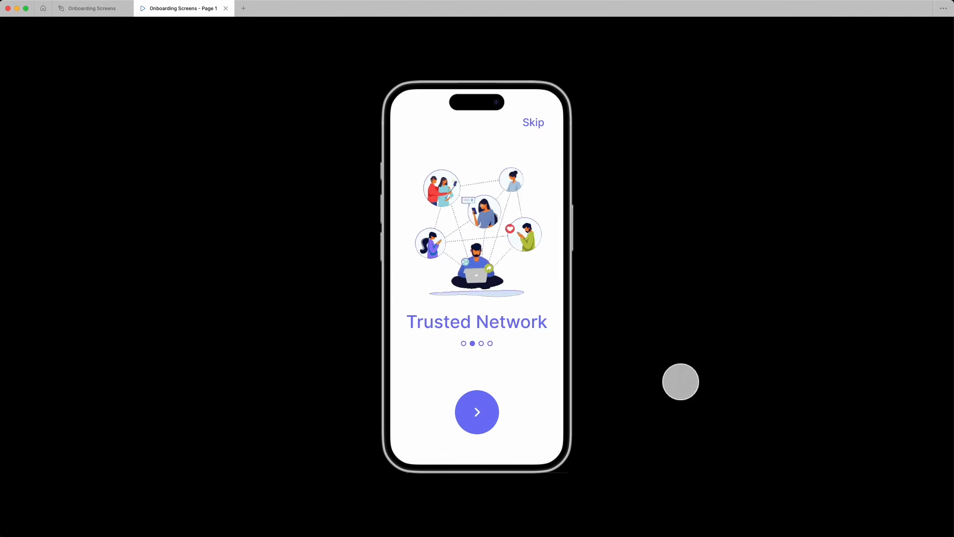
key(r)
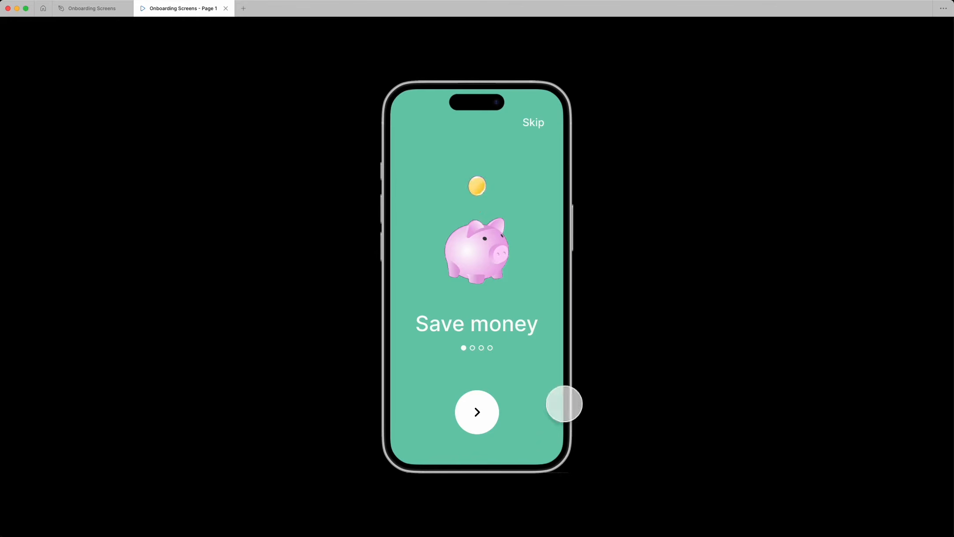
click(477, 412)
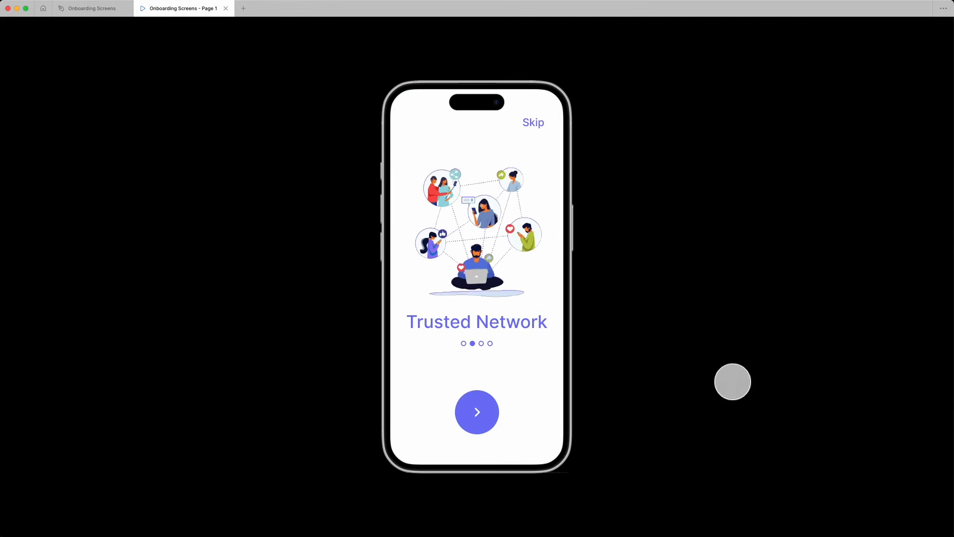
key(r)
click(478, 414)
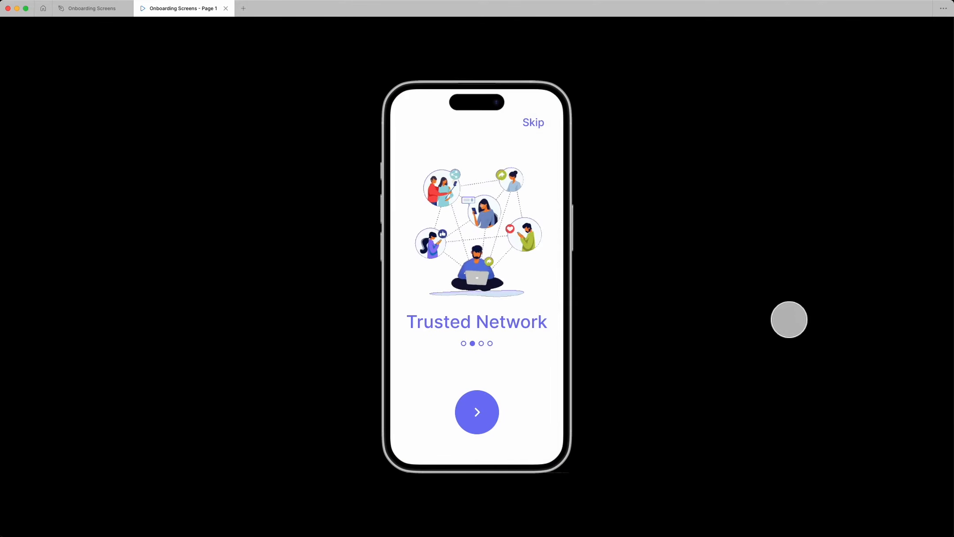
click(92, 9)
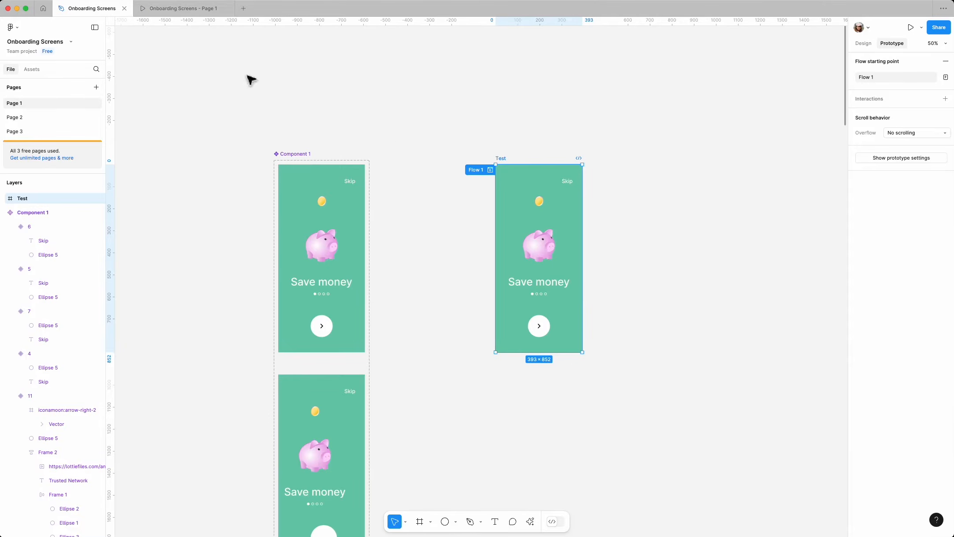
Return to design mode and add copies of variants 2 and 3 as new variants of Component 1
click(714, 311)
scroll(775, 322, down, 6)
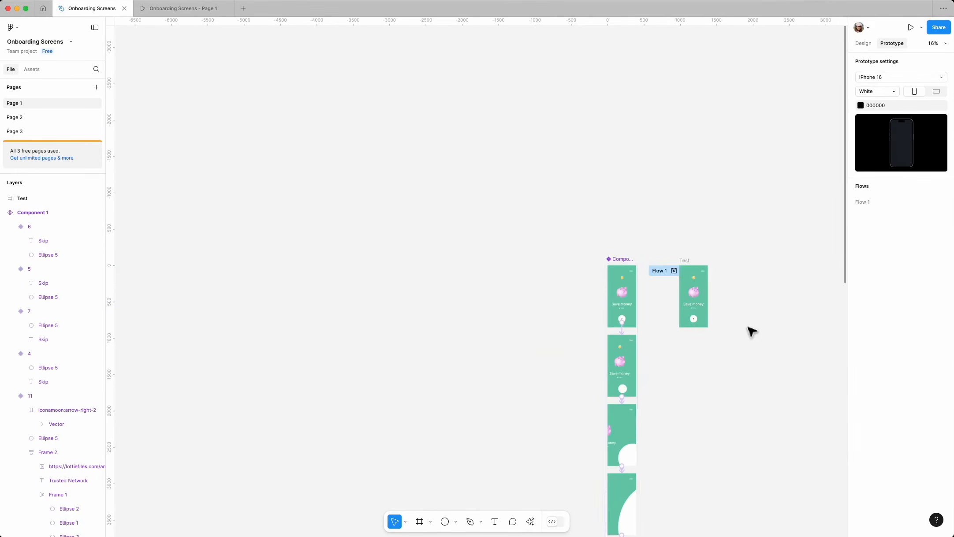
click(862, 47)
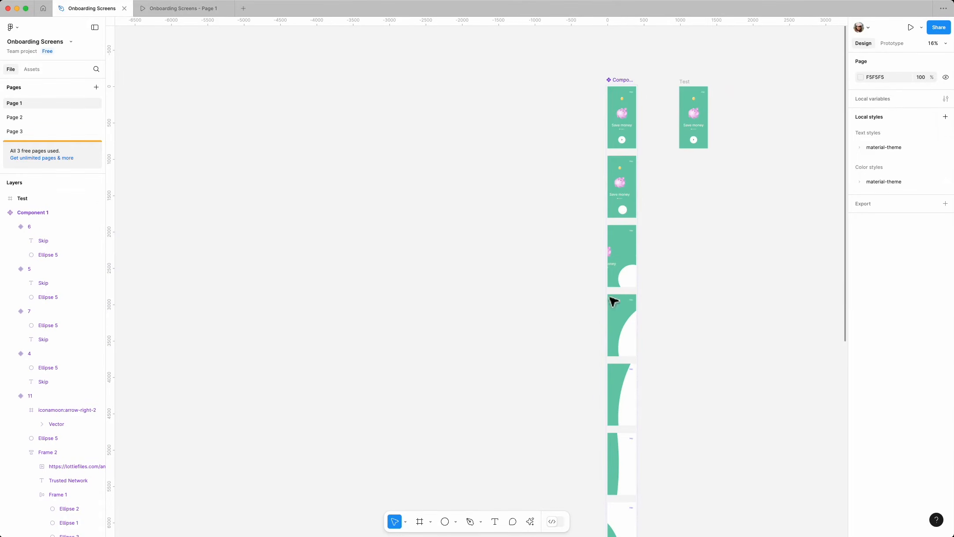
scroll(640, 356, down, 10)
scroll(642, 442, up, 8)
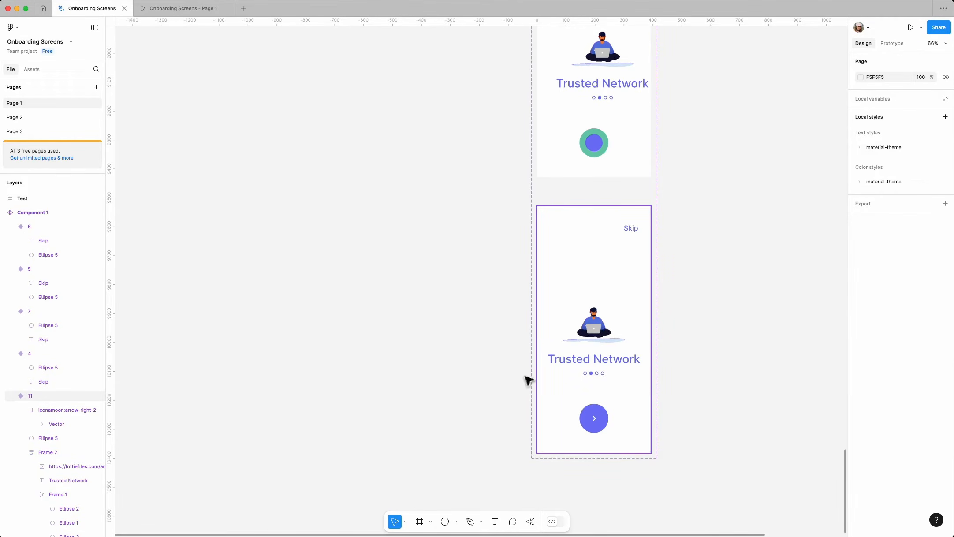
scroll(676, 321, down, 6)
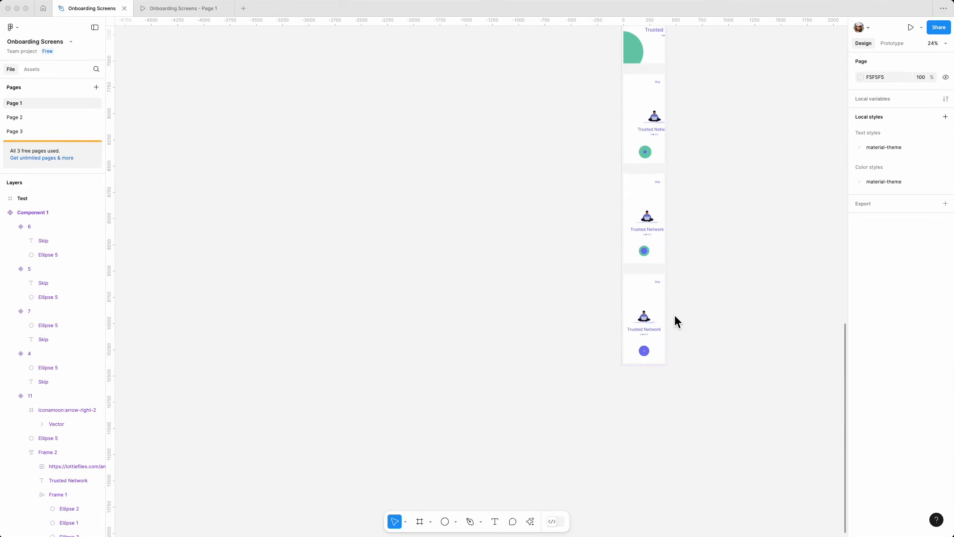
scroll(674, 315, up, 15)
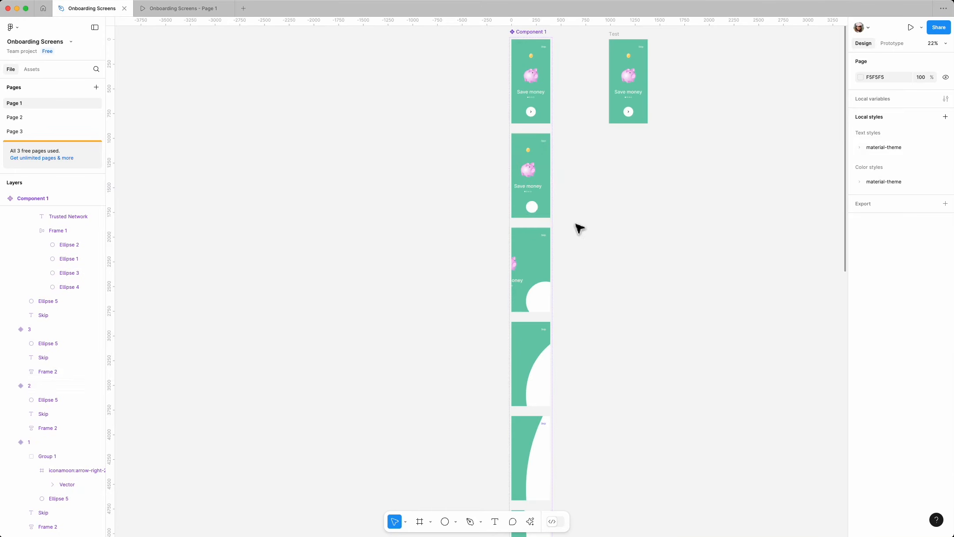
click(544, 207)
click(539, 242)
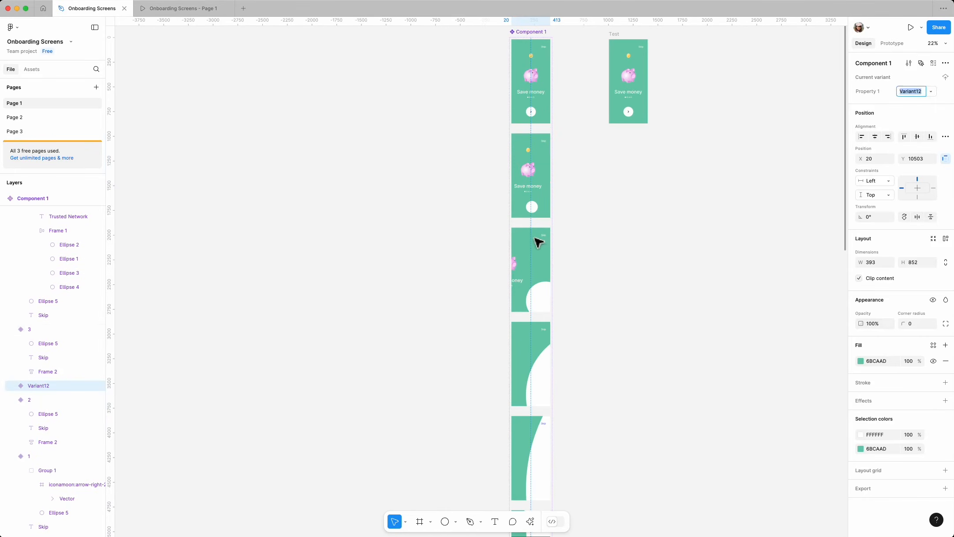
click(531, 328)
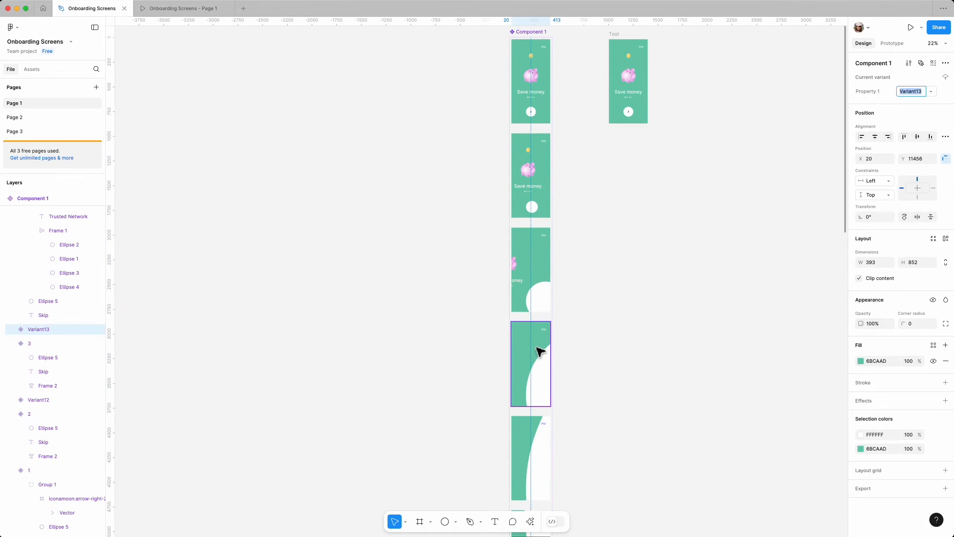
Add copies of variants 4 and 5 as new variants of the component set
text(4)
key(Return)
click(531, 423)
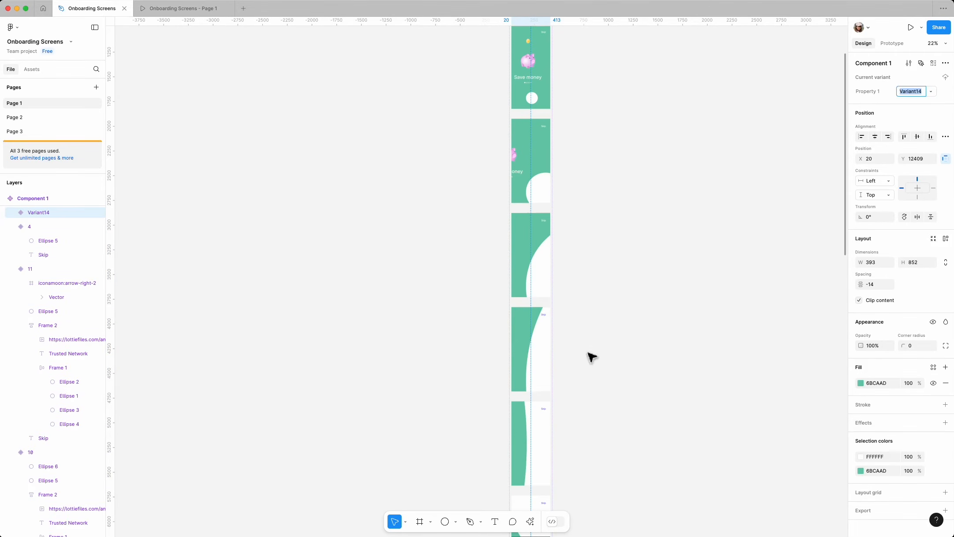
click(518, 338)
click(531, 409)
Add copies of variants 6 and 7 as new variants of the component set
scroll(547, 399, down, 3)
click(532, 343)
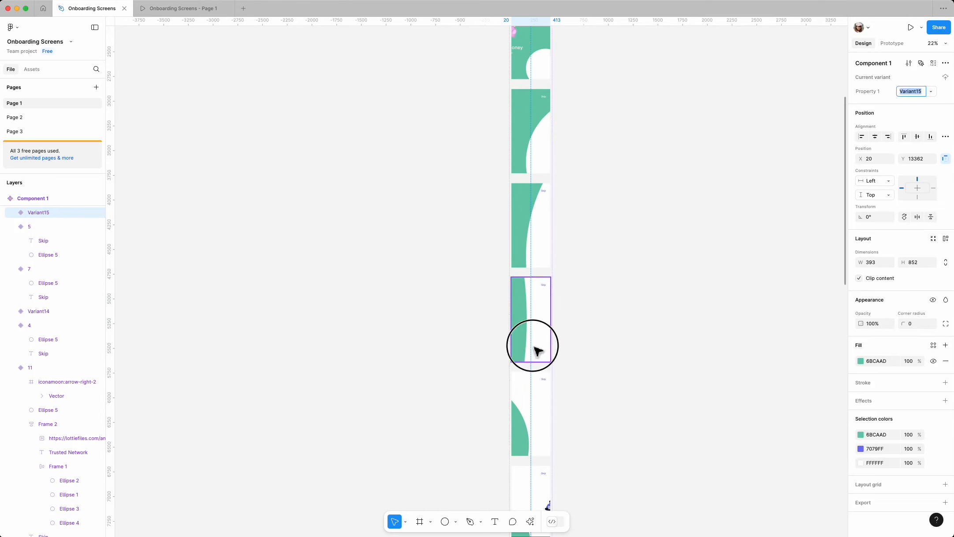
click(531, 379)
scroll(542, 383, down, 2)
click(533, 366)
click(532, 405)
Add copies of variants 8 and 9 as new variants of the component set
scroll(533, 405, down, 3)
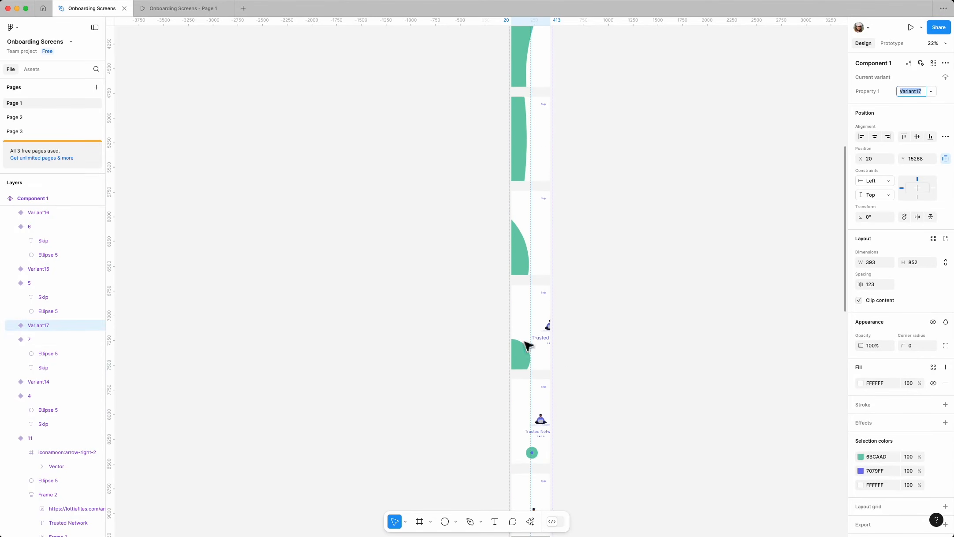
click(522, 323)
click(531, 386)
click(525, 400)
click(532, 480)
Add copies of variants 10 and 11 as new variants of the component set
scroll(598, 378, down, 3)
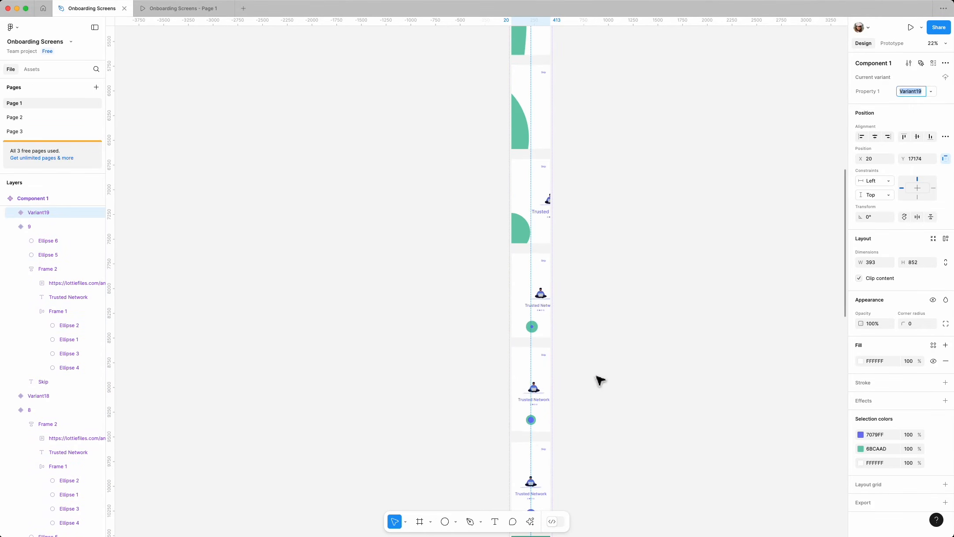
click(533, 408)
click(531, 448)
scroll(595, 378, down, 3)
click(524, 352)
click(532, 422)
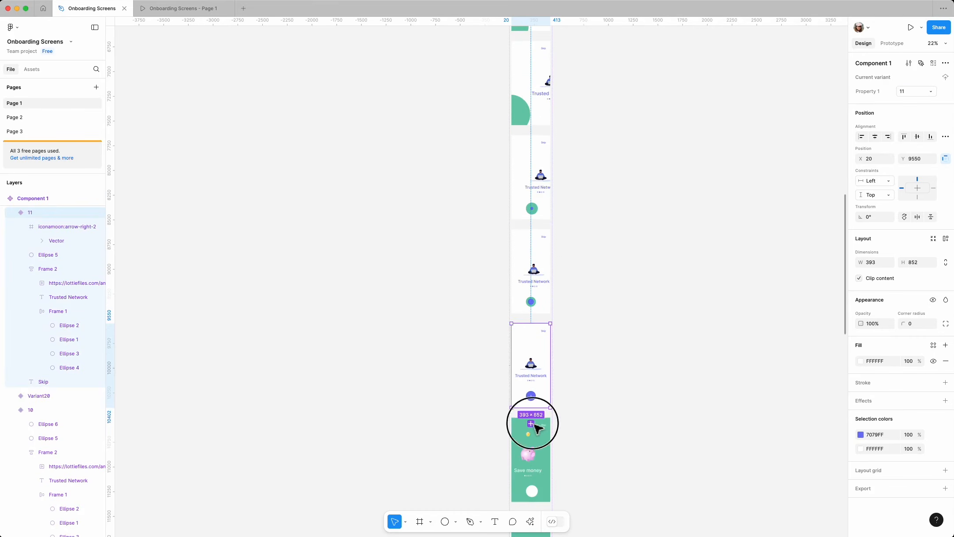
Recolor the white circle in Variant12 to purple 7079FF, sampled from the arrow button circle of variant 11
scroll(598, 383, down, 4)
scroll(545, 293, down, 5)
scroll(535, 364, down, 6)
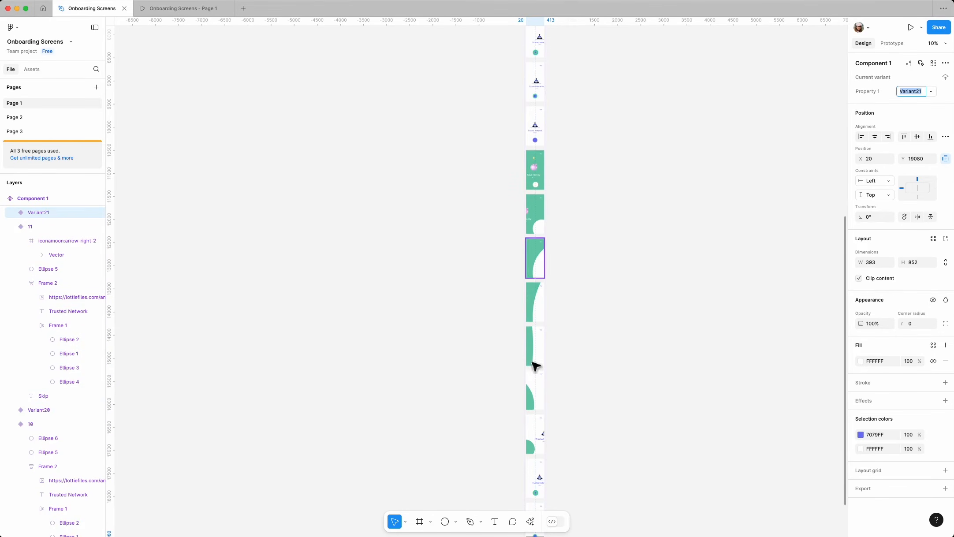
scroll(547, 238, up, 7)
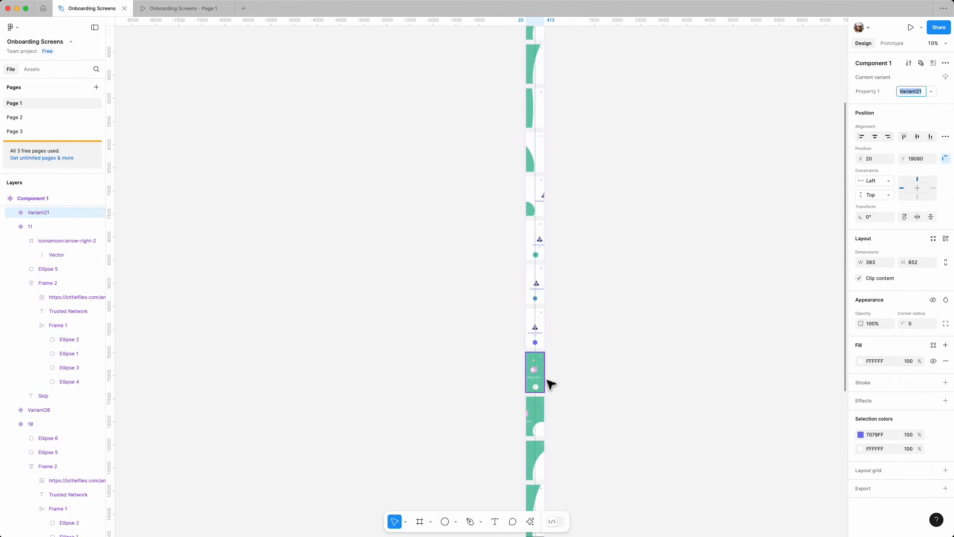
scroll(547, 386, up, 6)
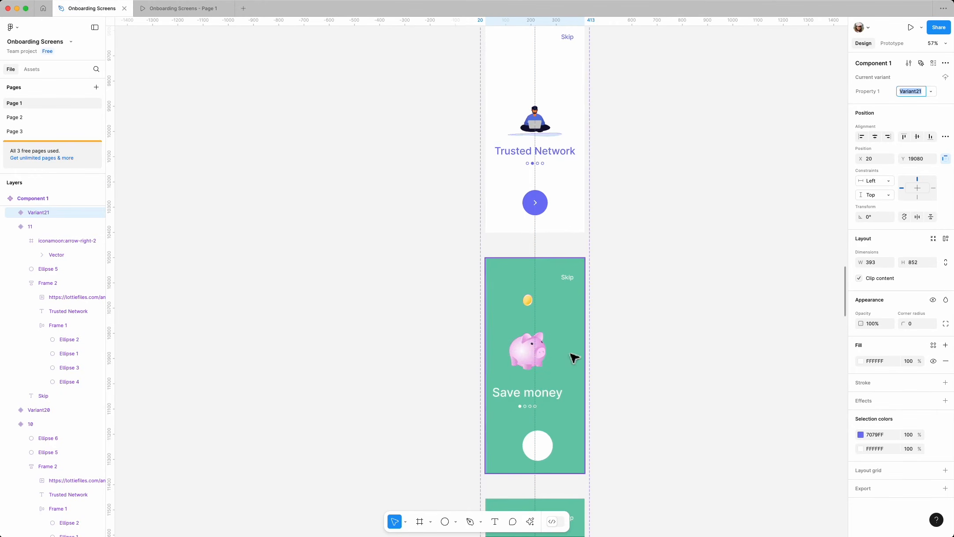
scroll(535, 374, down, 1)
double_click(548, 437)
key(i)
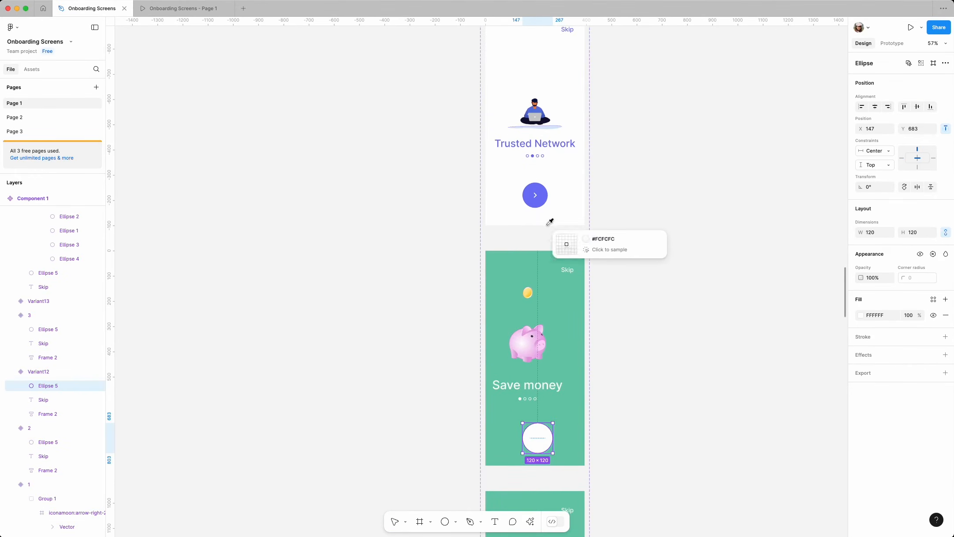
click(541, 201)
Set the background fill of Variant12 to white FFFFFF
key(shift+Return)
click(860, 361)
click(753, 493)
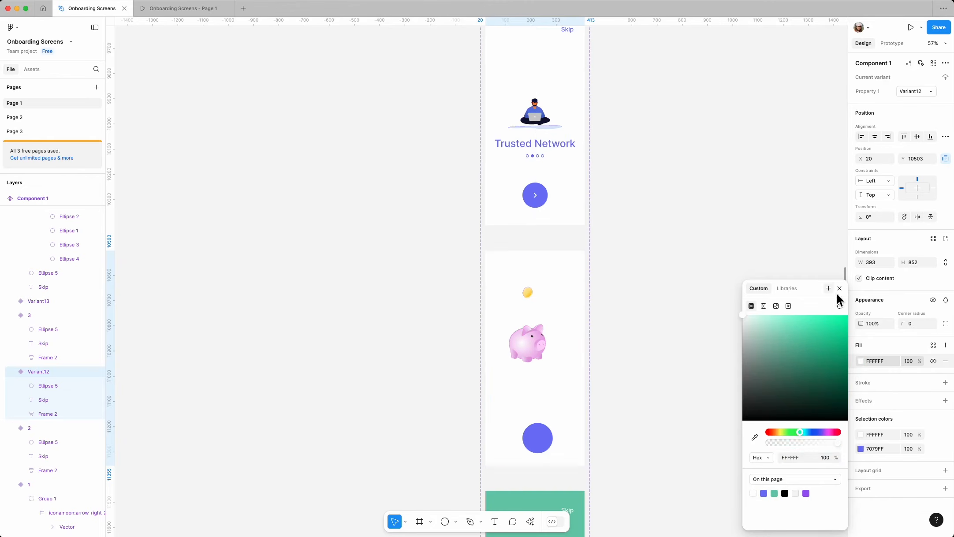
Recolor the Skip text in Variant12 to purple 7079FF
click(839, 288)
double_click(569, 272)
click(860, 443)
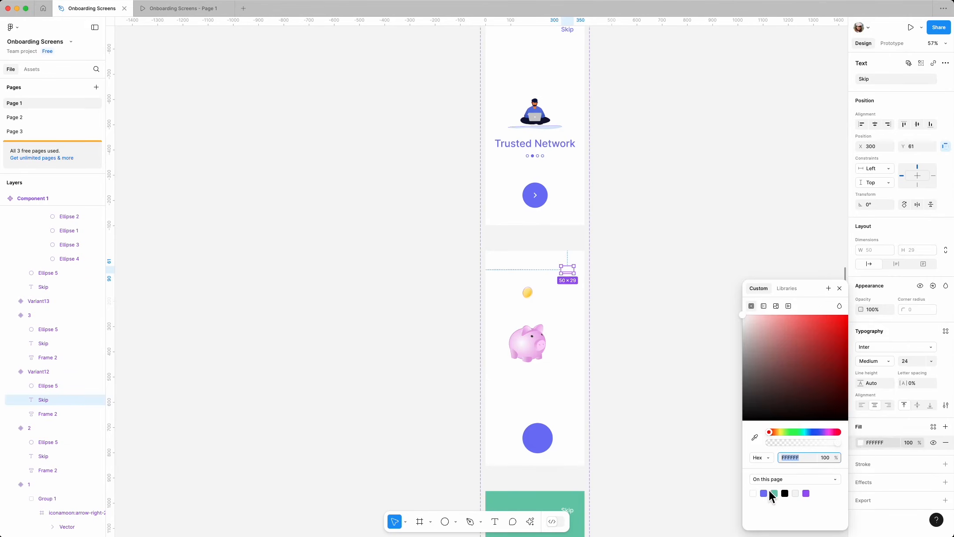
click(771, 491)
click(839, 288)
click(700, 286)
Replace the piggy bank frame in Variant12 with a copy of variant 11's Trusted Network frame, placed at X -79, Y 90
double_click(543, 338)
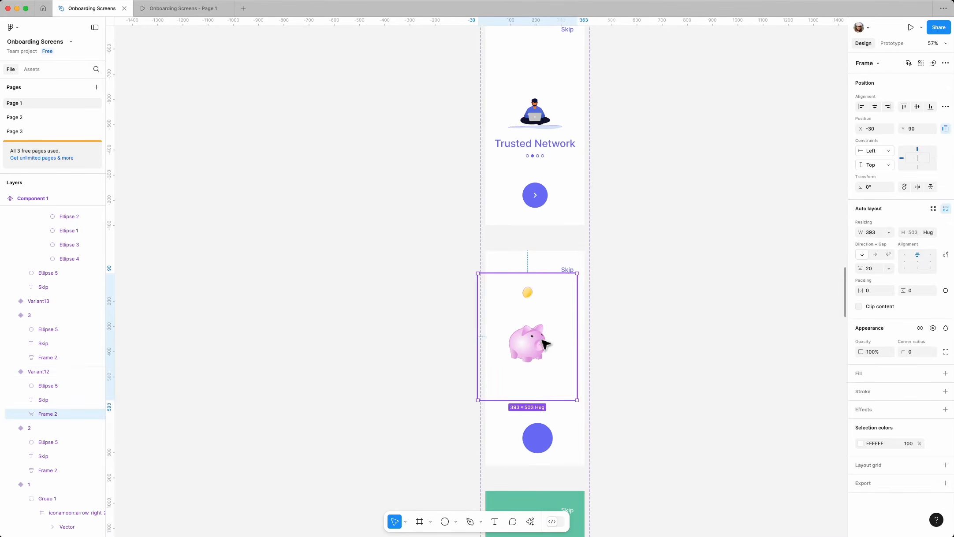
key(Delete)
double_click(533, 133)
key(ctrl+c)
click(545, 345)
key(ctrl+v)
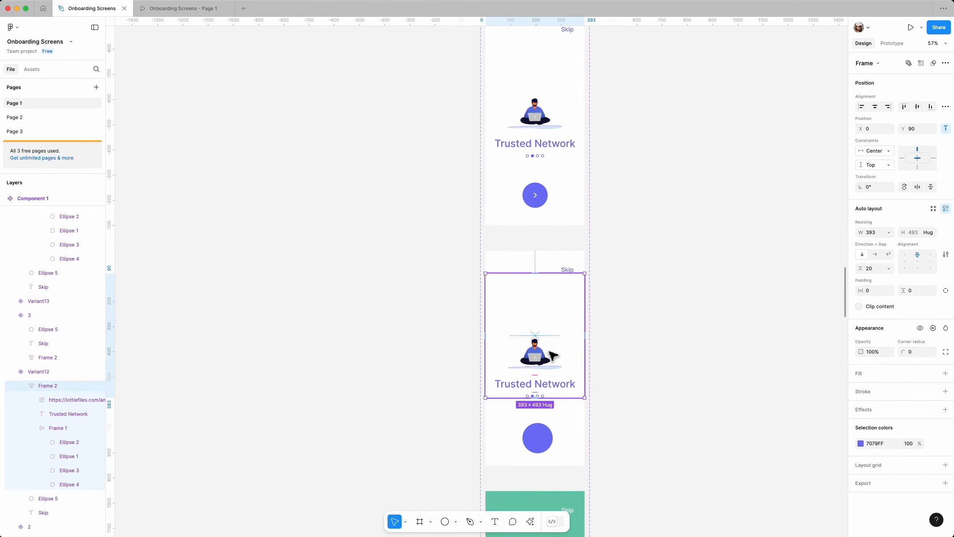
drag(572, 355, 550, 353)
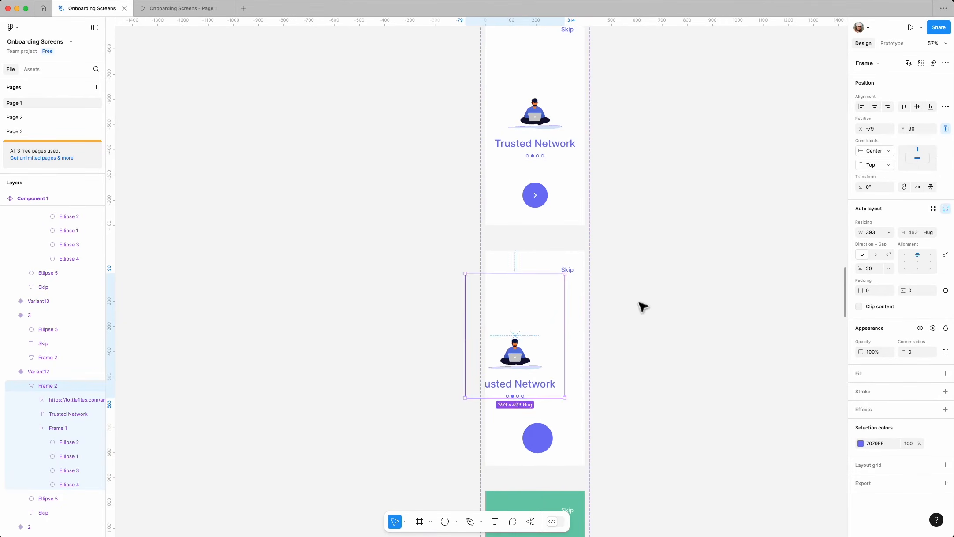
click(638, 303)
Recolor the white circles in Variant13, Variant14 and Variant15 to purple 7079FF
scroll(638, 283, down, 5)
scroll(746, 415, up, 3)
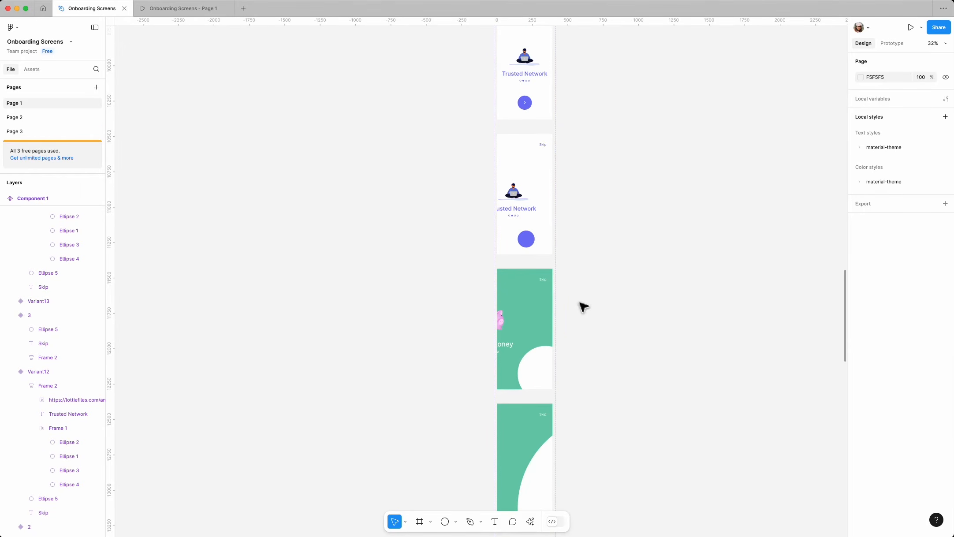
scroll(577, 304, down, 5)
click(545, 250)
shift+click(561, 361)
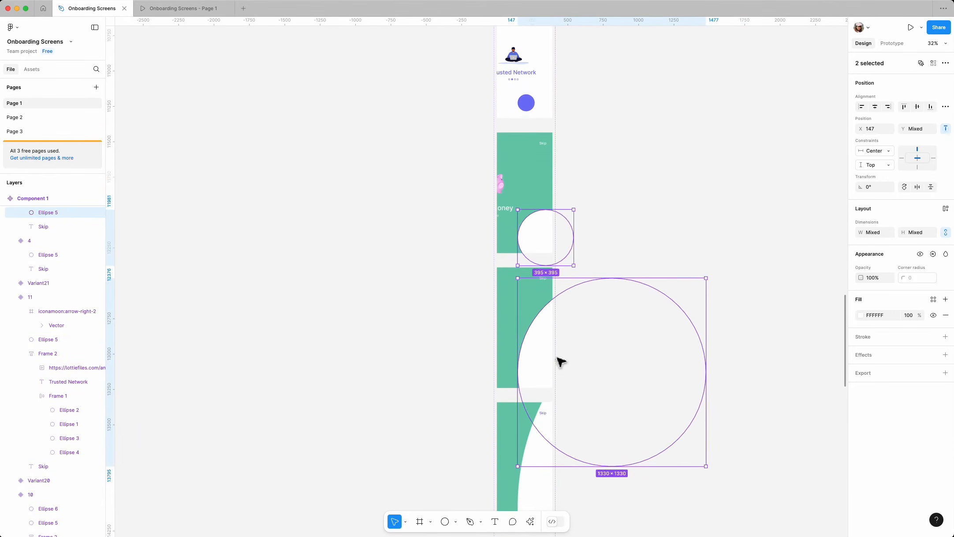
scroll(561, 362, down, 4)
shift+click(596, 316)
click(862, 316)
click(763, 493)
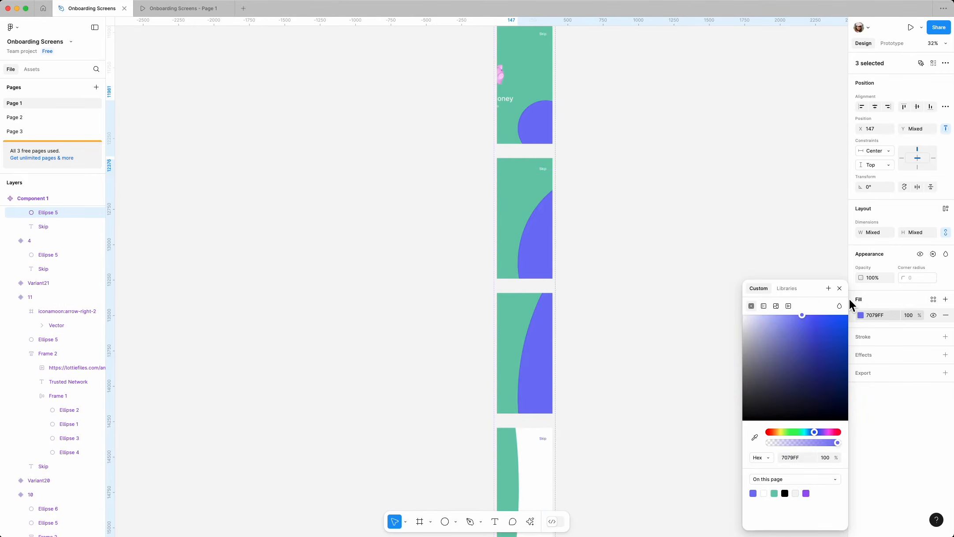
key(Escape)
Set the background fill of Variant13, Variant14 and Variant15 to white FFFFFF
scroll(560, 155, up, 3)
key(shift+Return)
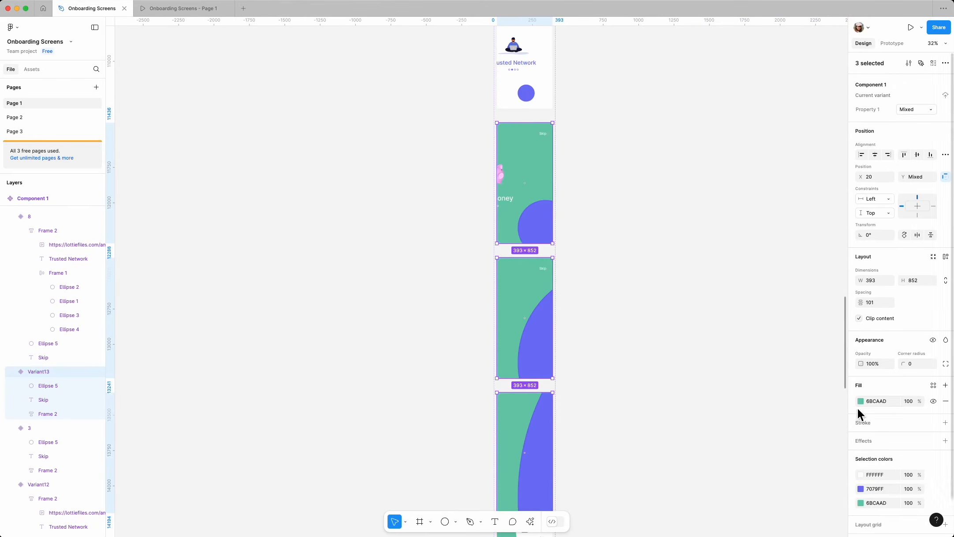
click(860, 402)
click(764, 493)
click(840, 289)
Recolor the Skip text in Variant13 and Variant14 to purple 7079FF
super+click(542, 135)
shift+super+click(543, 268)
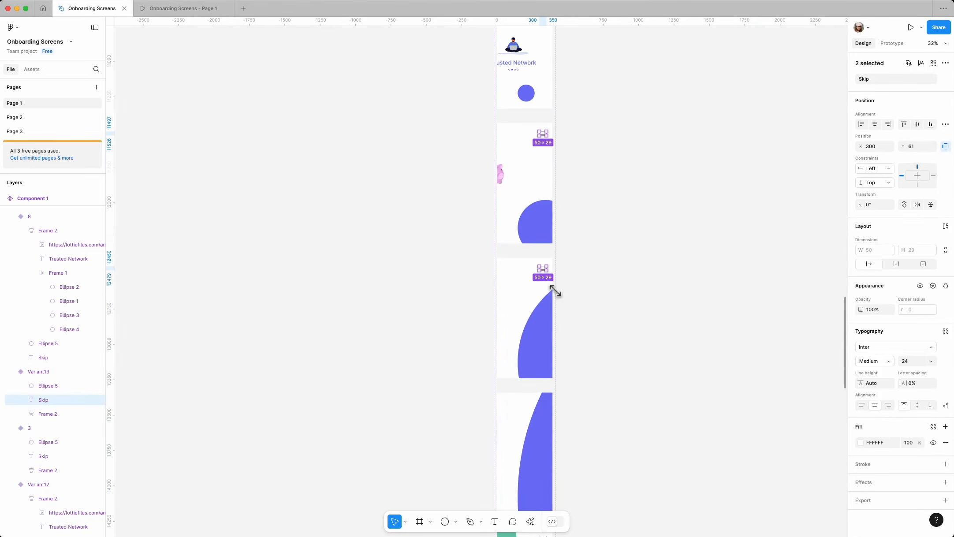
click(860, 443)
click(753, 493)
Recolor the Skip text in Variant15 to white FFFFFF
super+click(543, 403)
click(860, 442)
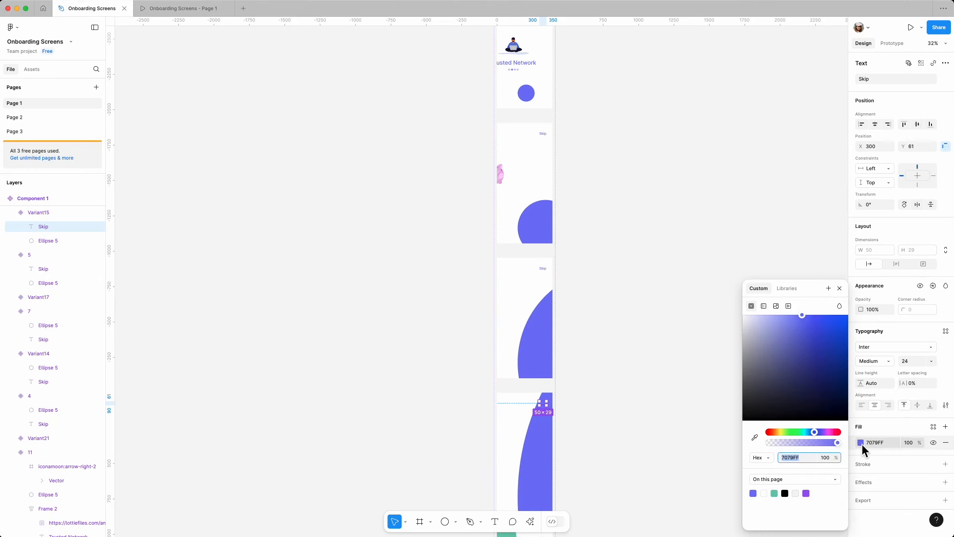
click(840, 289)
Replace the piggy bank frame in Variant13 with a copy of Variant12's Trusted Network frame, placed at X -259, Y 90
double_click(504, 179)
key(Delete)
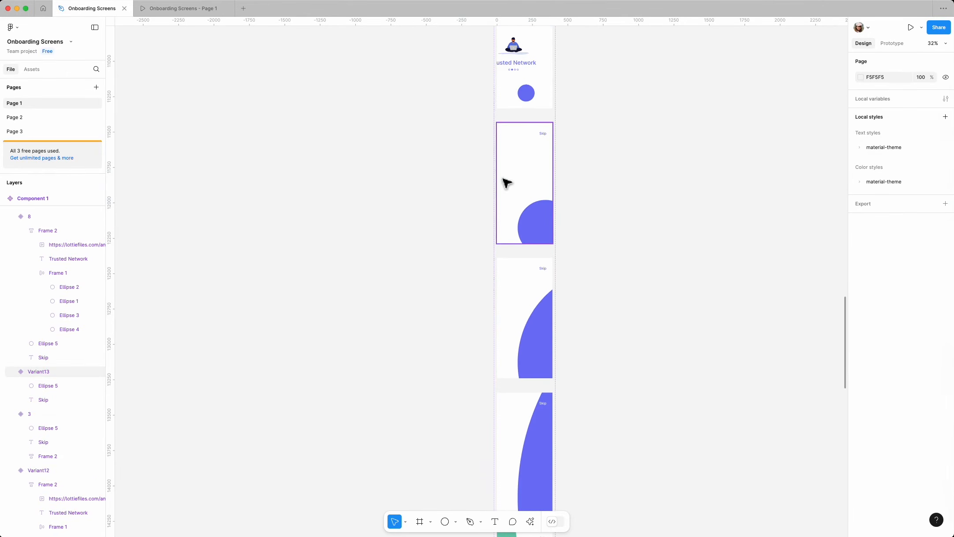
scroll(560, 189, up, 3)
double_click(518, 128)
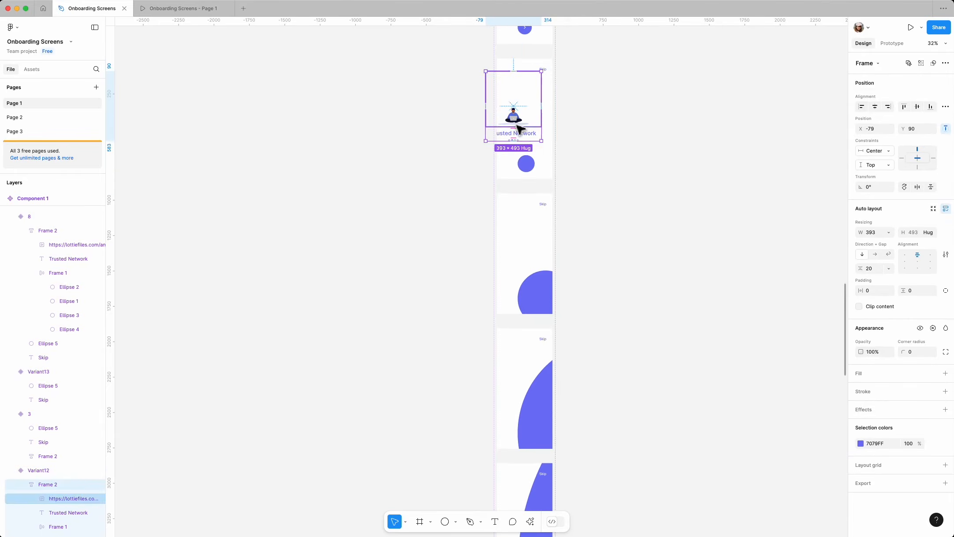
drag(518, 128, 536, 246)
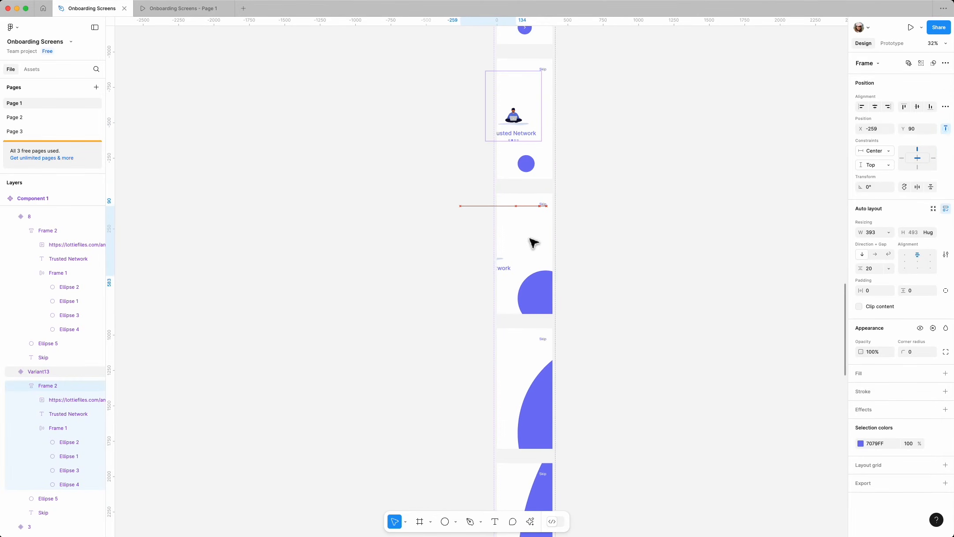
click(576, 353)
Set Variant16's background fill to purple 7079FF and recolor its large green circle to white FFFFFF
scroll(607, 362, down, 5)
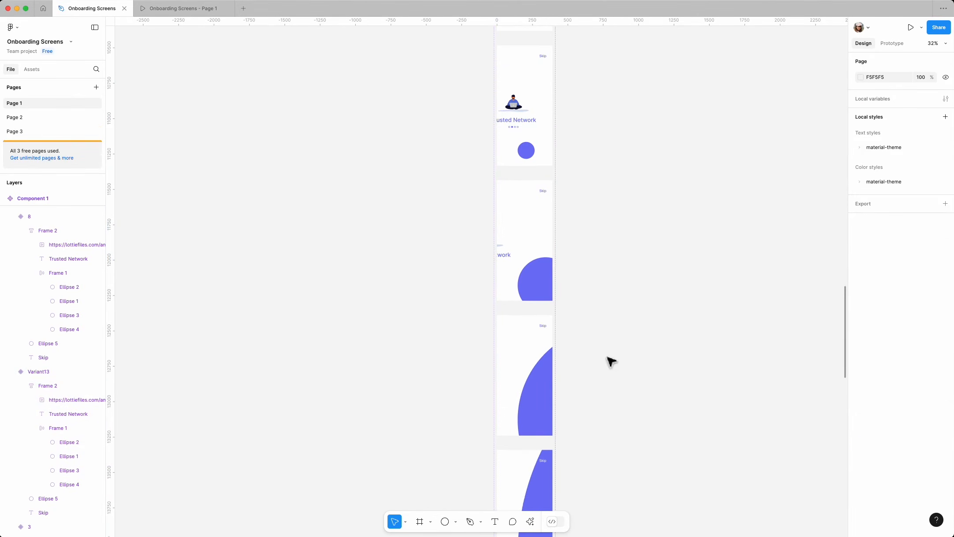
click(545, 363)
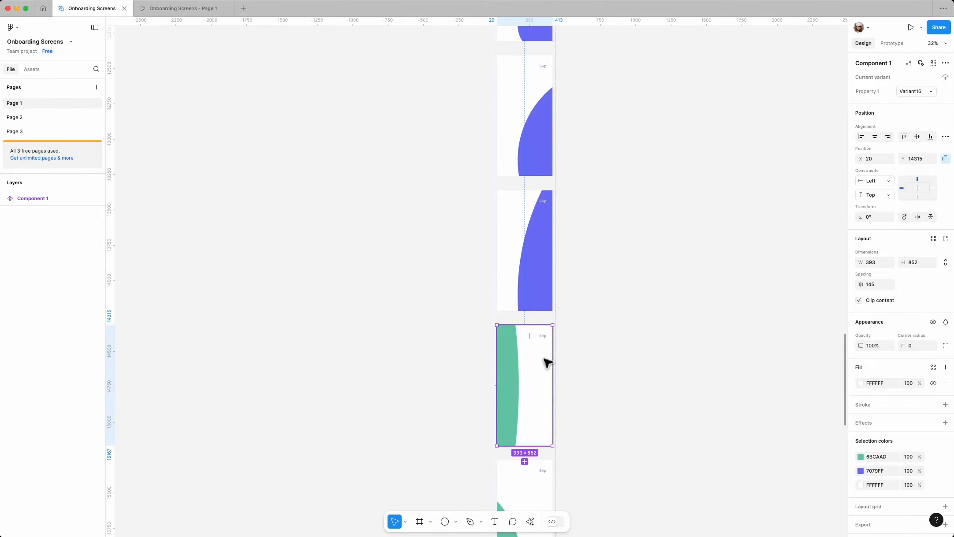
click(860, 383)
click(754, 493)
double_click(509, 392)
click(861, 315)
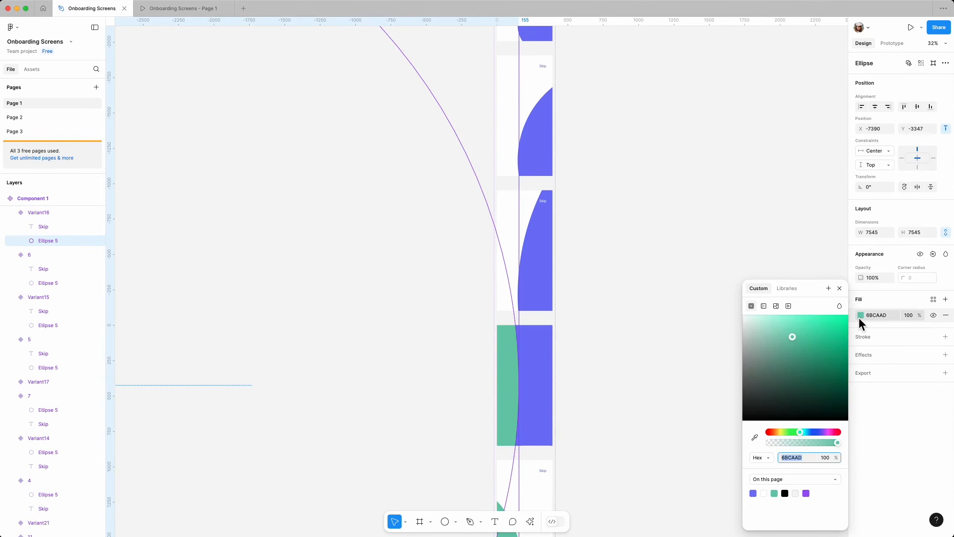
click(763, 493)
click(839, 289)
Recolor the Skip text in Variant16 to white FFFFFF
click(544, 337)
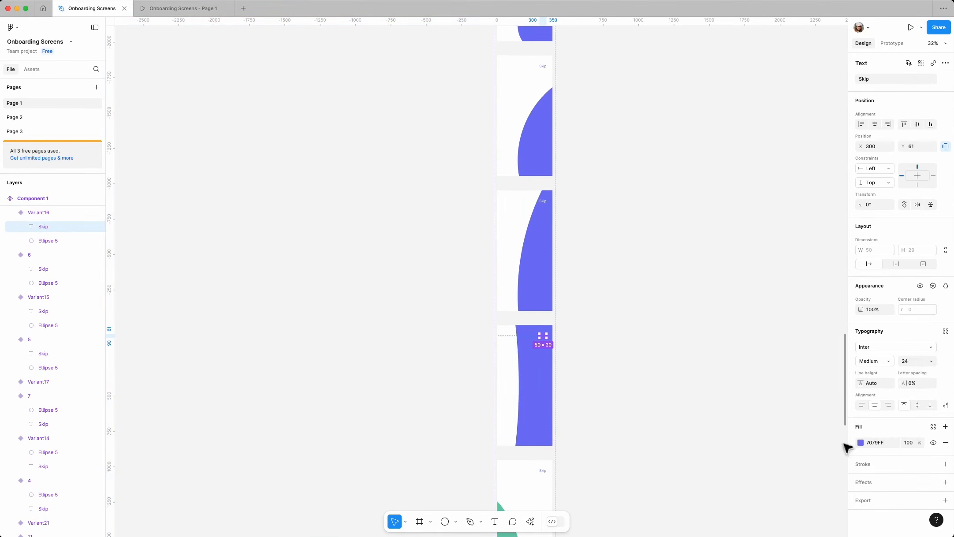
click(861, 442)
click(764, 493)
click(654, 390)
Set Variant17's background fill to purple 7079FF and recolor its Skip text to white FFFFFF
scroll(592, 352, down, 5)
click(526, 353)
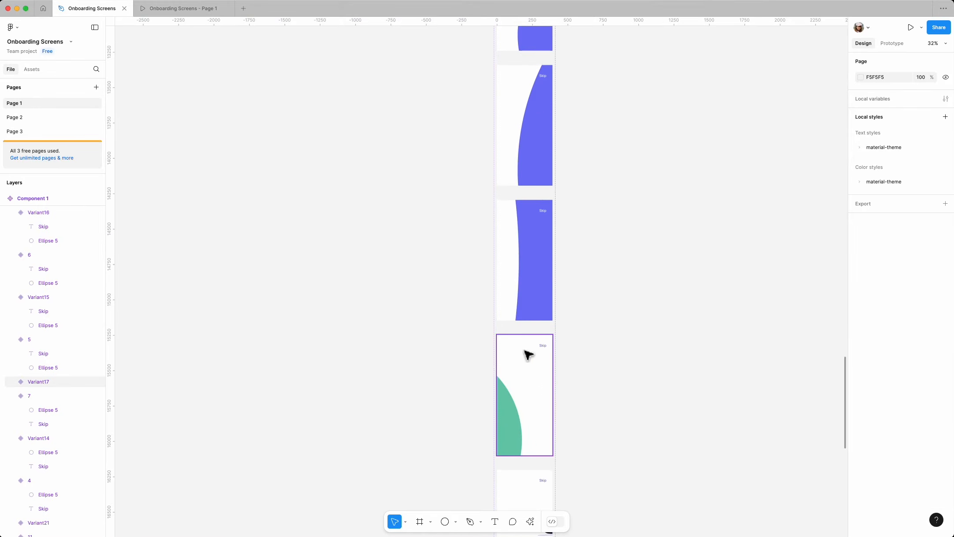
click(860, 384)
click(753, 494)
click(561, 356)
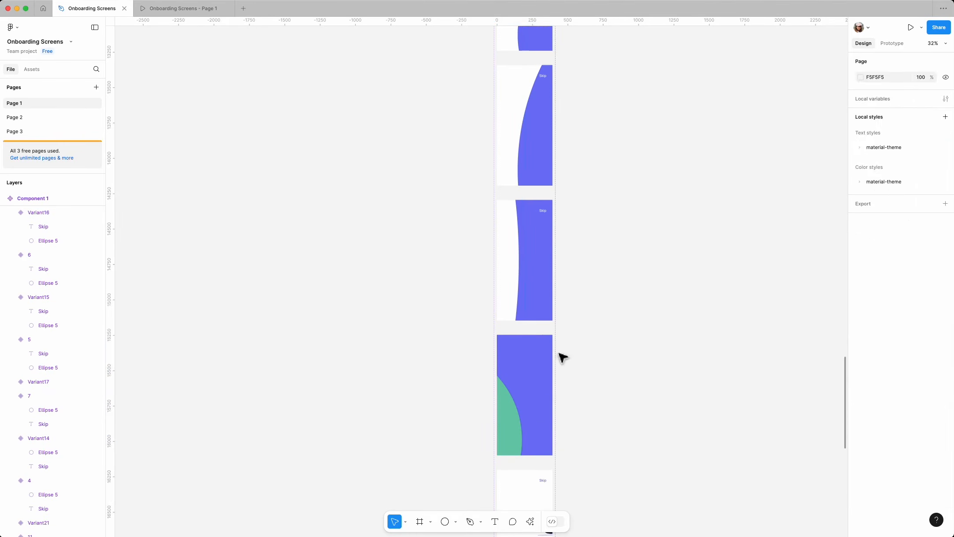
double_click(543, 346)
click(861, 442)
click(765, 494)
Recolor the green circle in Variant17 to white FFFFFF
click(543, 437)
click(860, 315)
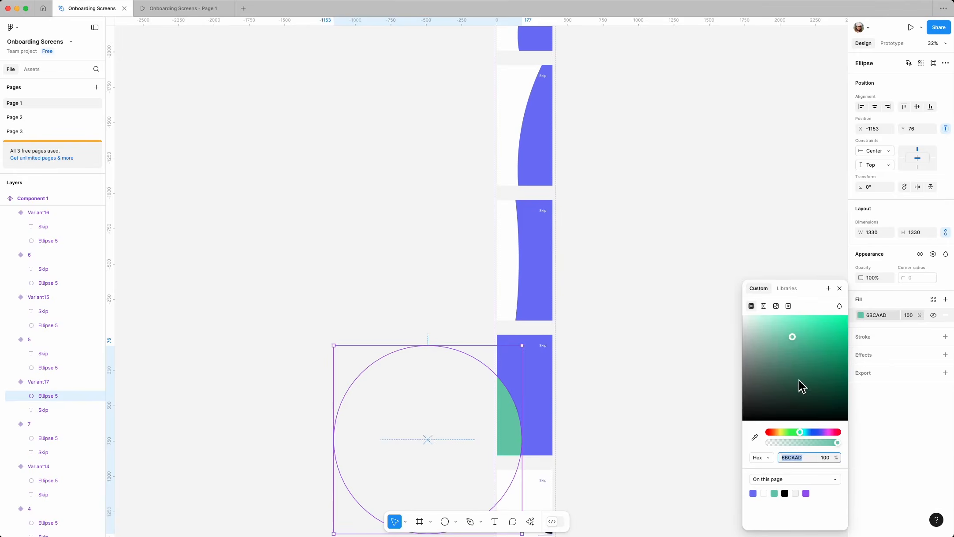
click(765, 494)
click(684, 306)
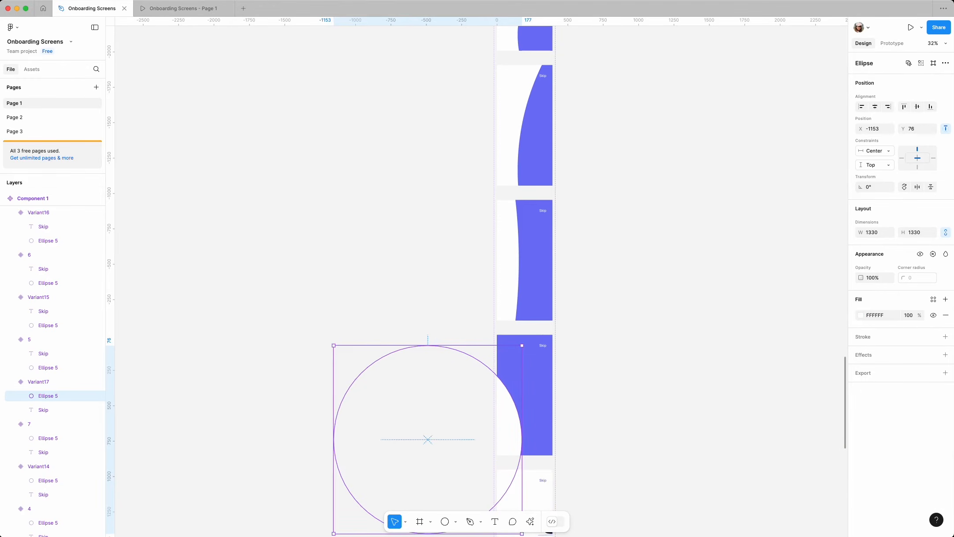
scroll(595, 439, down, 5)
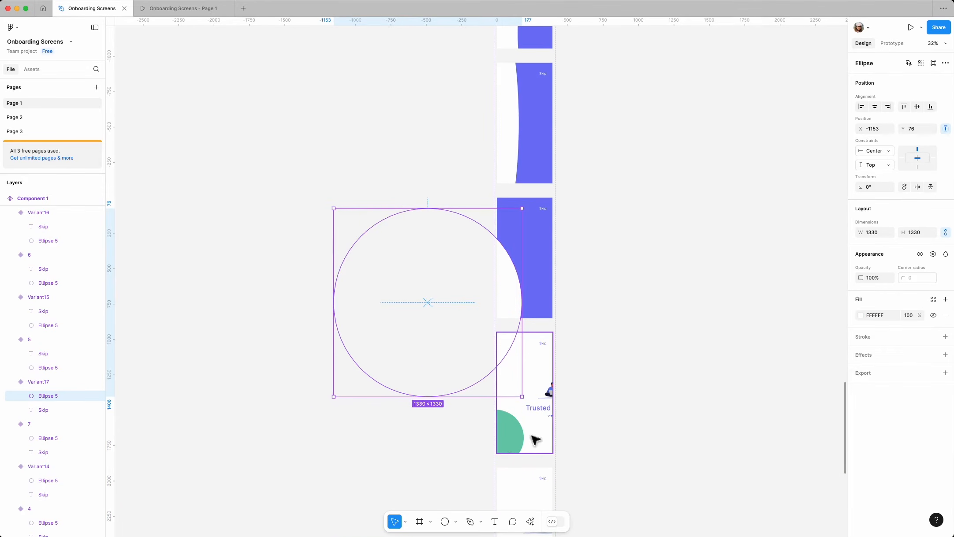
double_click(544, 348)
key(Escape)
double_click(546, 349)
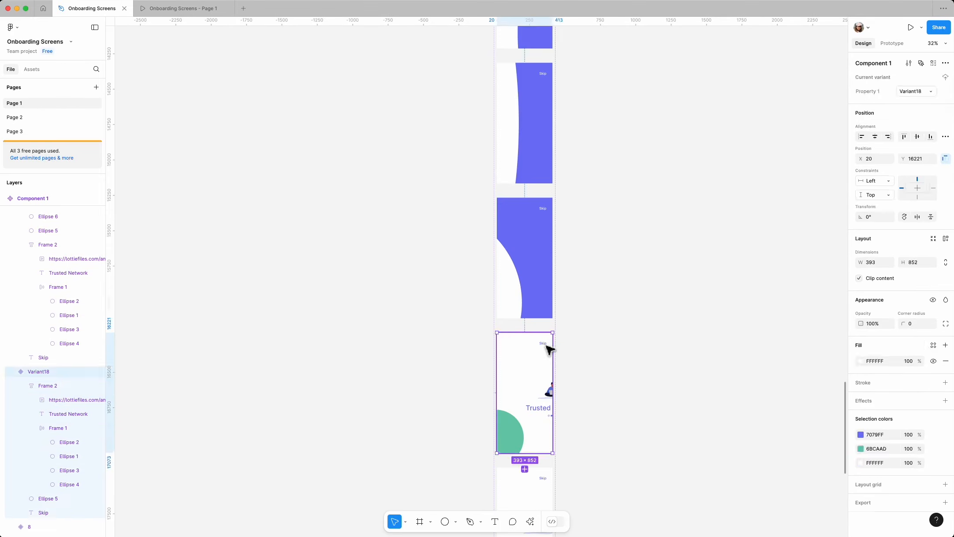
scroll(545, 346, up, 5)
click(542, 340)
scroll(592, 351, down, 4)
shift+click(467, 437)
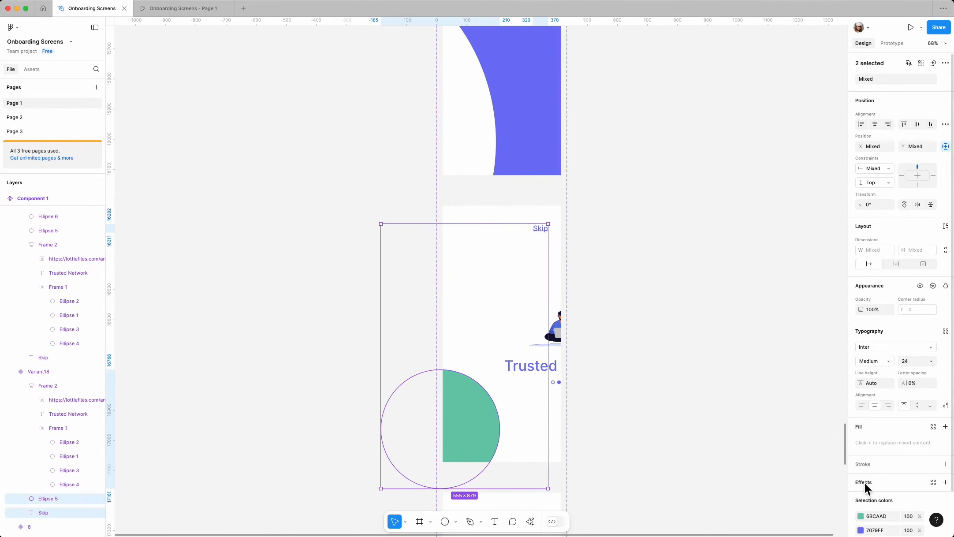
scroll(864, 483, down, 1)
click(636, 360)
Recolor the green circle in Variant18 to white FFFFFF
scroll(573, 419, down, 5)
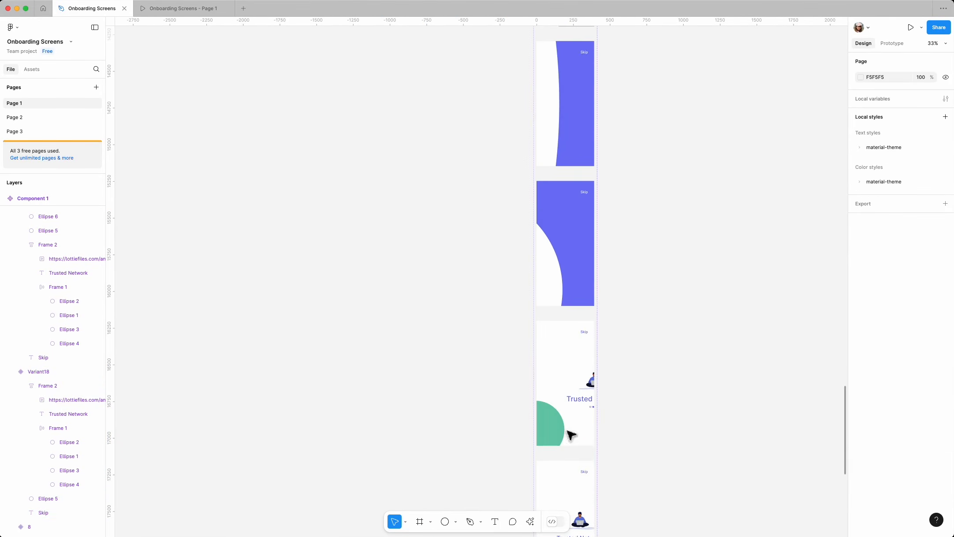
click(557, 430)
click(860, 315)
click(571, 347)
key(Escape)
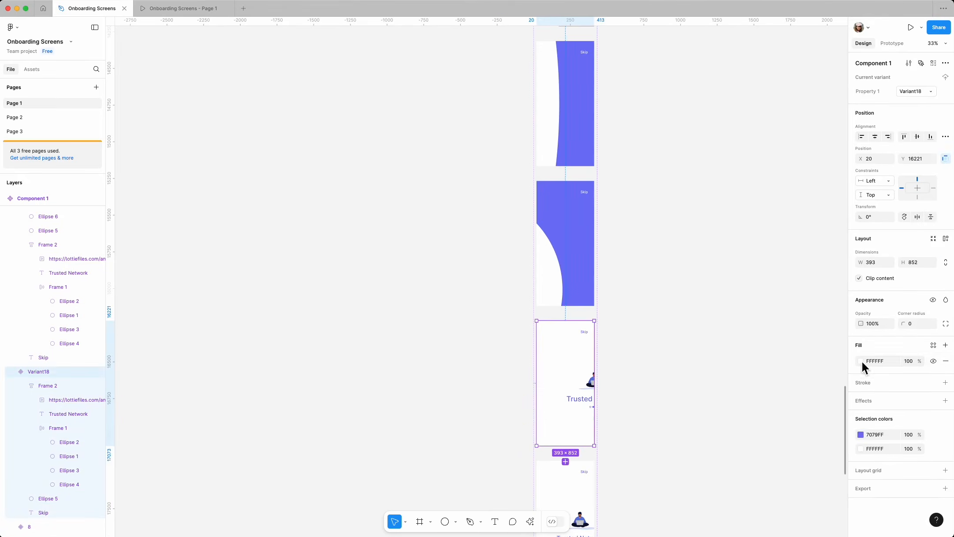
Set Variant18's background fill to purple 7079FF and recolor its Skip text to white FFFFFF
click(861, 361)
click(754, 494)
click(585, 335)
click(860, 443)
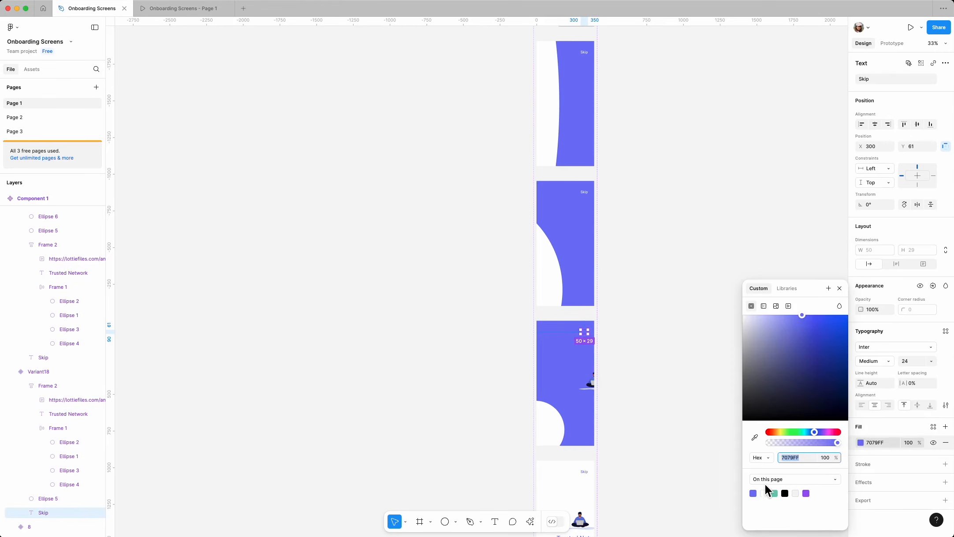
click(841, 289)
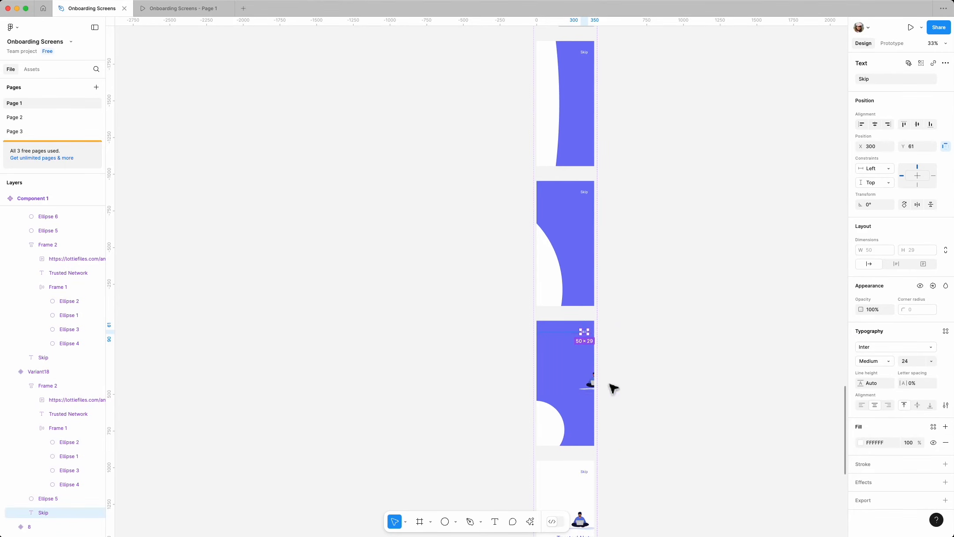
Delete the Trusted Network illustration frames from Variant18 and Variant19
scroll(634, 405, down, 3)
click(600, 332)
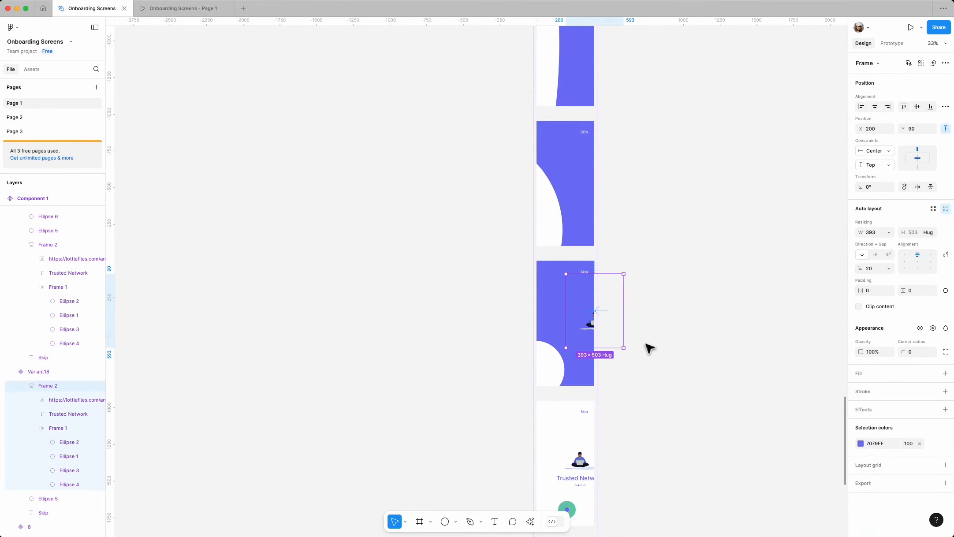
key(Delete)
scroll(563, 323, down, 5)
click(581, 355)
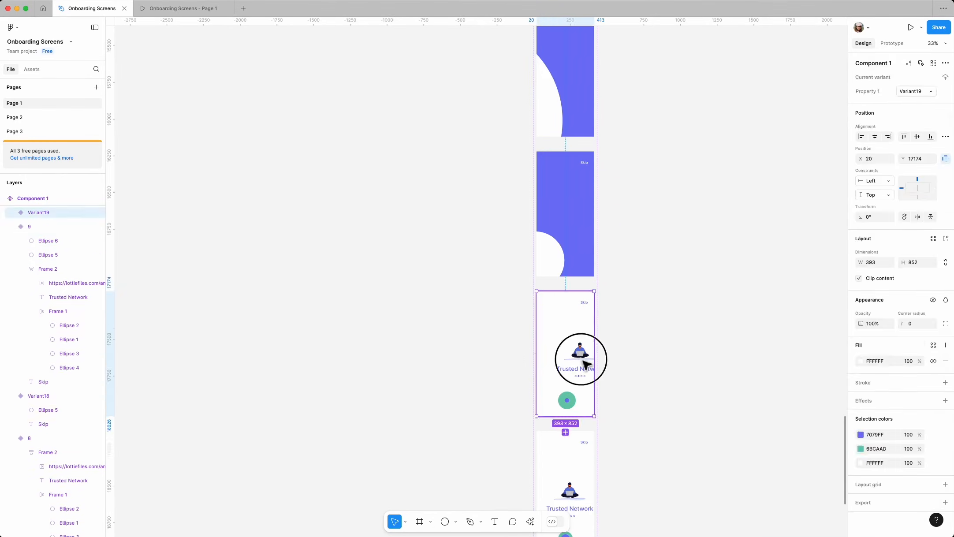
key(Delete)
Set Variant19's background fill to purple 7079FF and recolor its green 120 × 120 circle to white FFFFFF
click(586, 364)
click(861, 362)
click(753, 493)
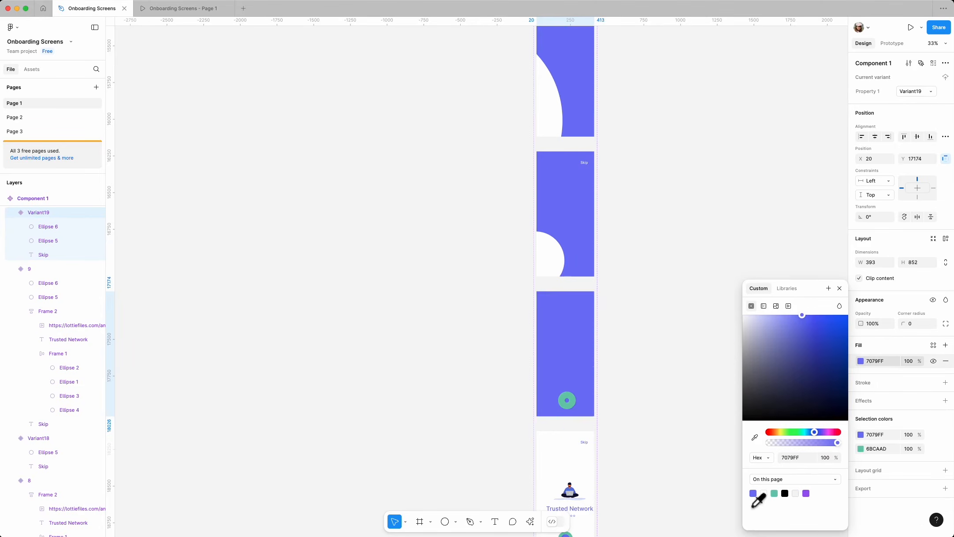
click(648, 445)
double_click(567, 401)
click(572, 398)
click(861, 315)
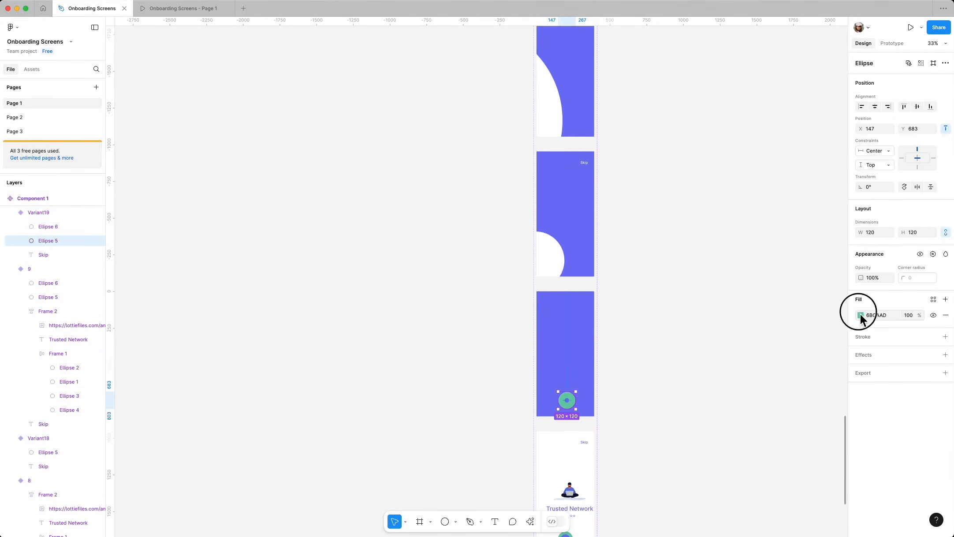
click(764, 494)
Recolor the small circle inside Variant19's white circle to pink FAA5E9
scroll(572, 409, up, 5)
click(559, 382)
click(861, 316)
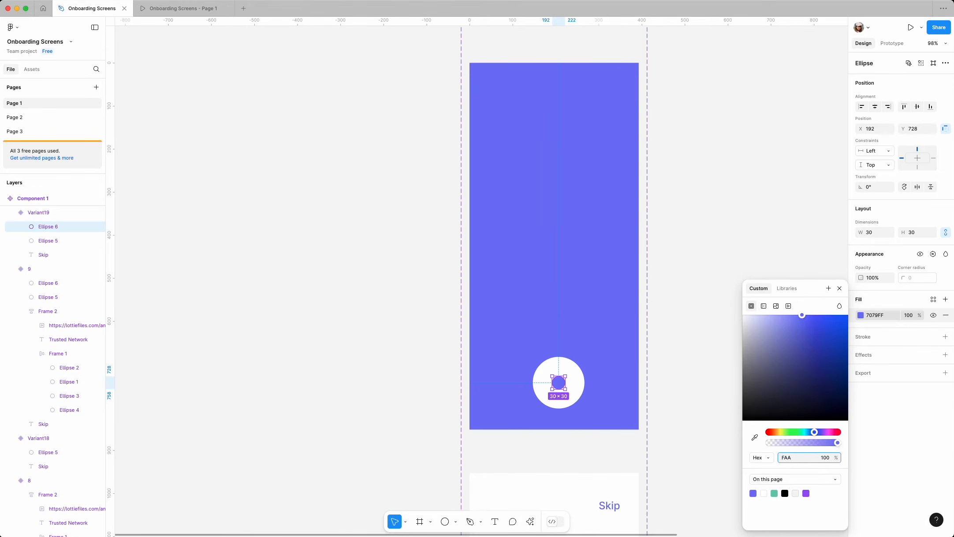
key(Return)
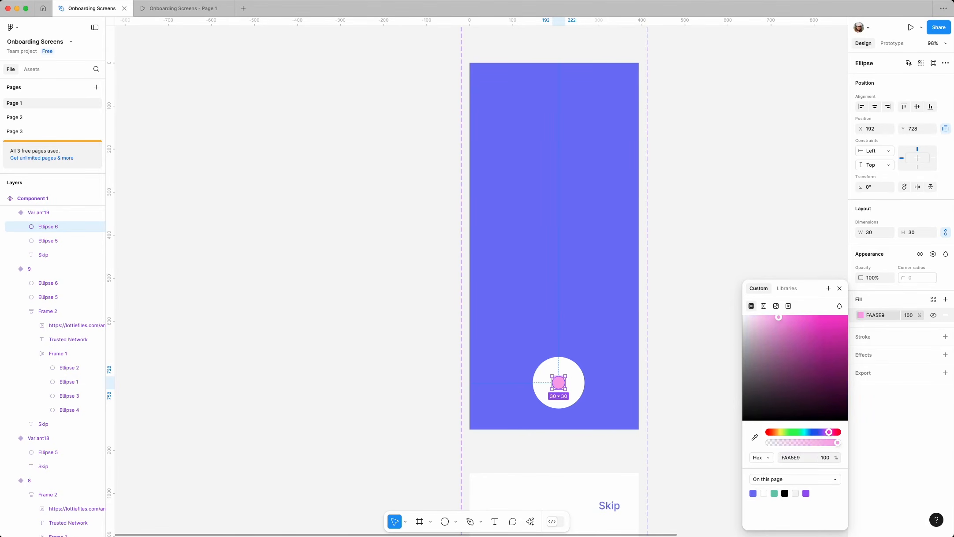
click(840, 289)
Recolor Variant19's Skip text to white FFFFFF
click(610, 95)
click(861, 443)
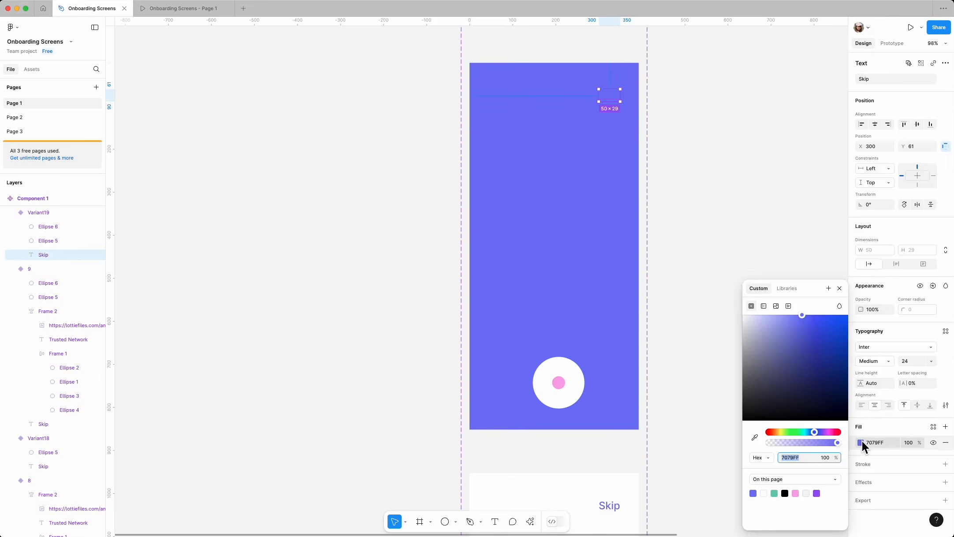
key(i)
click(765, 495)
click(840, 289)
Delete the Trusted Network illustration frame from Variant20, the variant below the recolored one
scroll(485, 308, down, 5)
scroll(504, 477, up, 3)
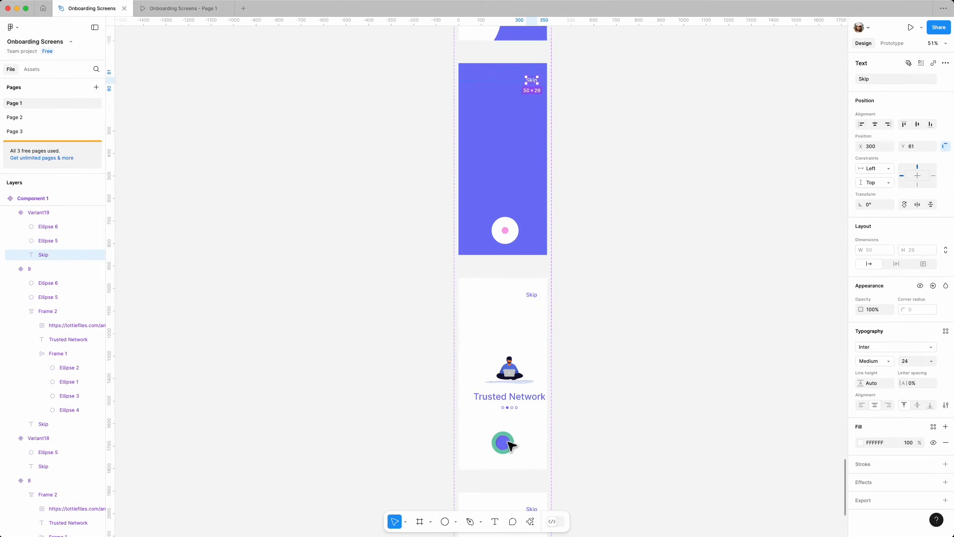
click(509, 296)
click(508, 381)
key(Delete)
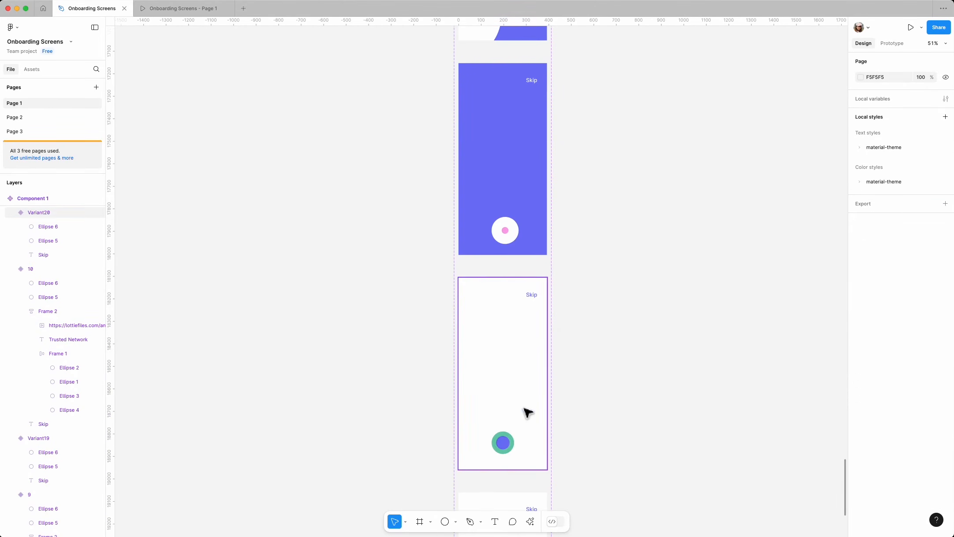
Recolor Variant20's 60 × 60 inner circle to pink FAA5E9 and its 100 × 100 outer circle to white FFFFFF
double_click(509, 447)
click(861, 315)
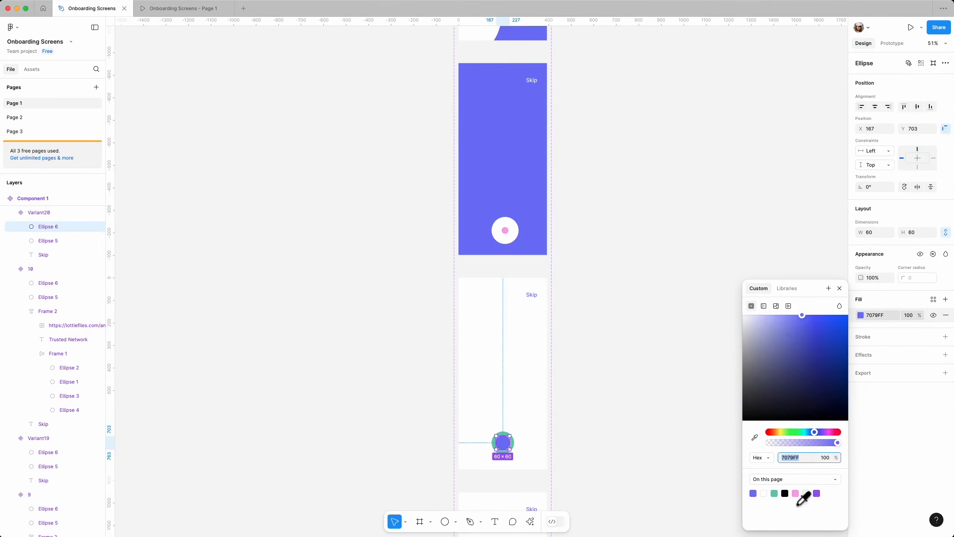
click(797, 494)
click(516, 445)
double_click(512, 446)
click(861, 315)
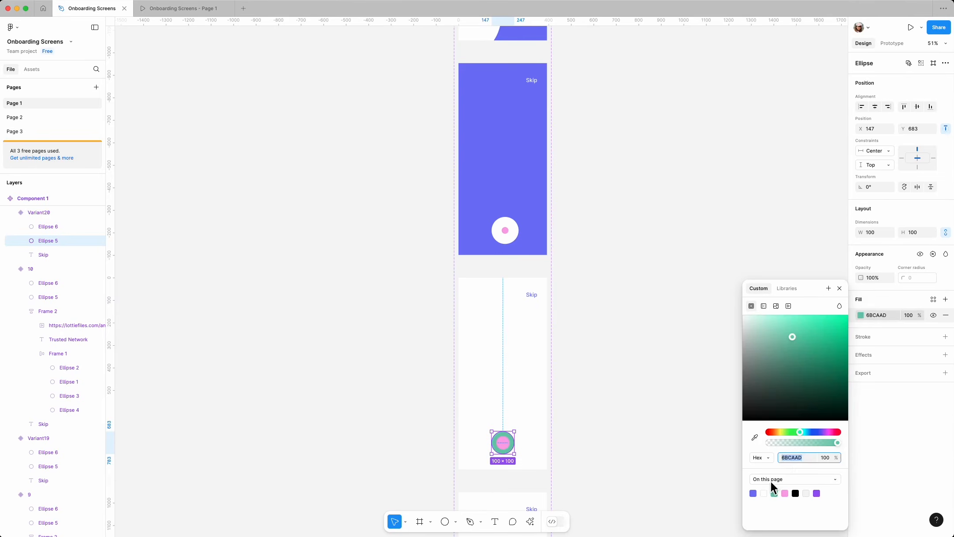
click(764, 493)
Set Variant20's background fill to purple 7079FF and recolor its Skip text to white FFFFFF
click(518, 419)
click(861, 362)
click(764, 494)
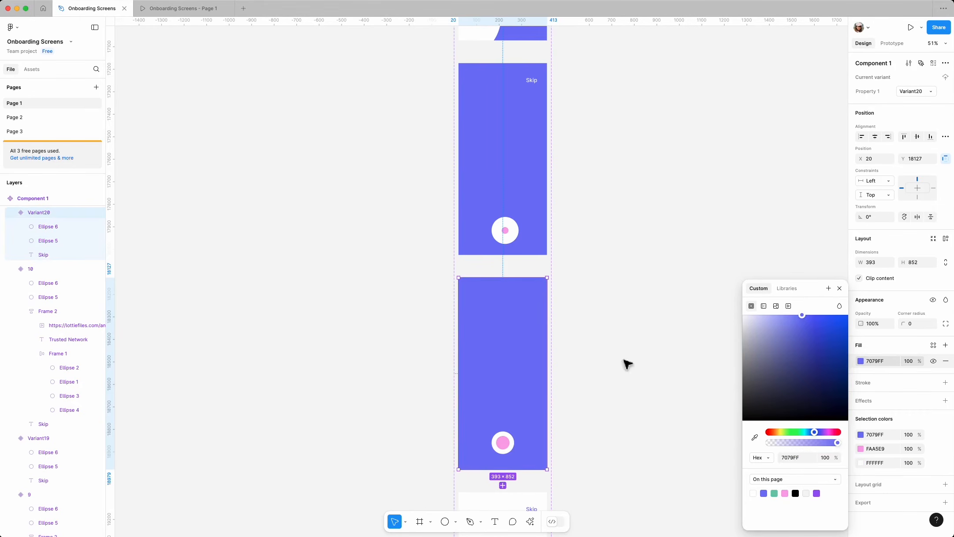
double_click(530, 295)
click(862, 443)
click(754, 494)
click(840, 288)
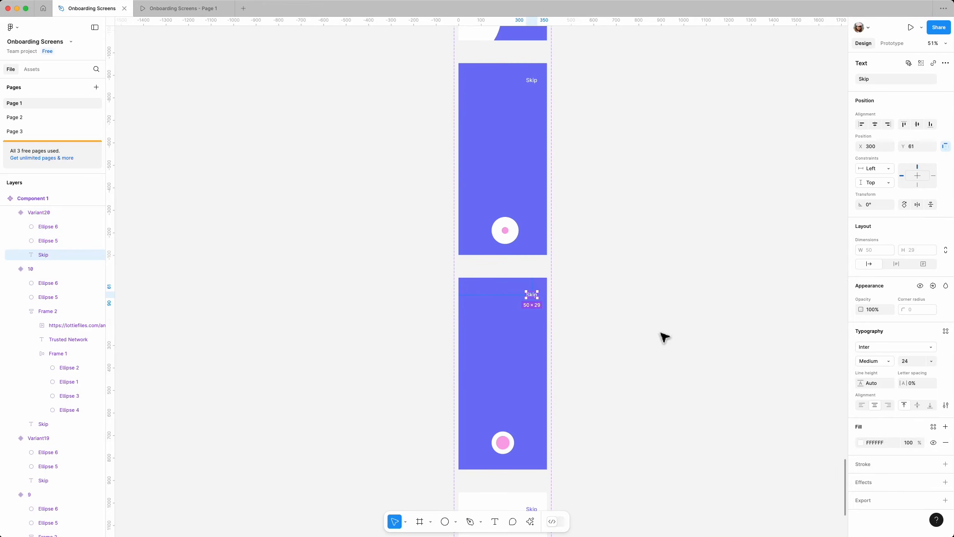
click(689, 343)
Set Variant21's background fill to purple 7079FF and recolor the circle behind its arrow to pink FAA5E9
scroll(688, 343, down, 4)
click(506, 408)
click(860, 362)
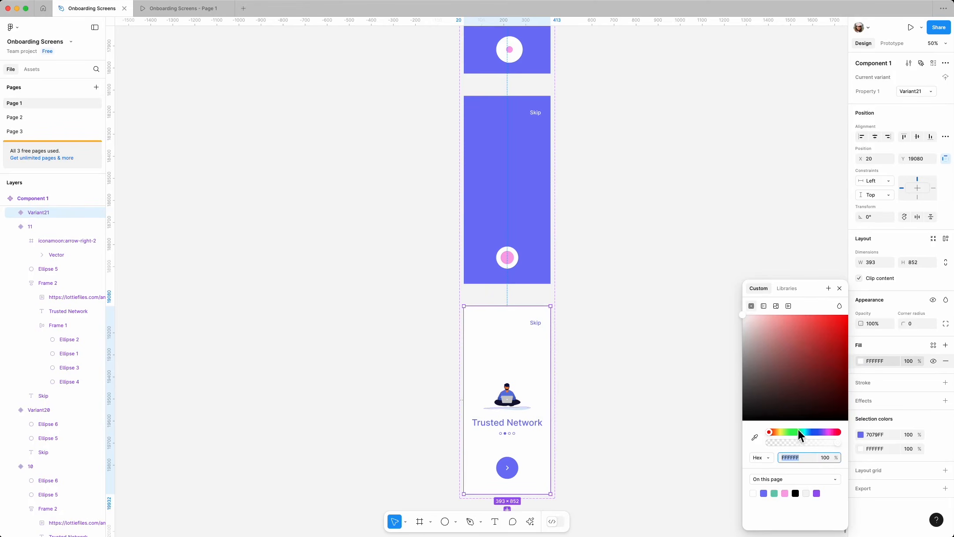
click(764, 493)
click(514, 467)
click(861, 316)
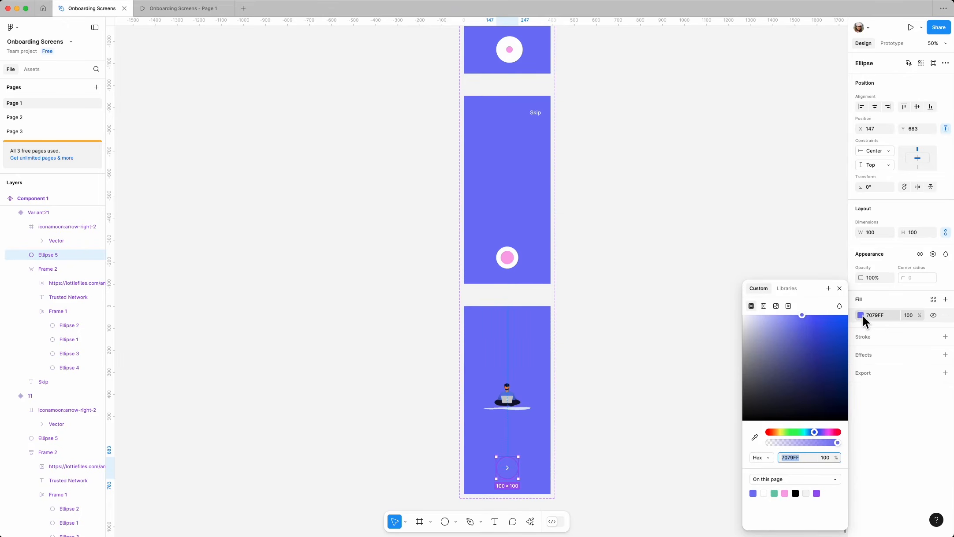
click(785, 494)
Recolor Variant21's Skip text and Trusted Network title to white FFFFFF
click(536, 323)
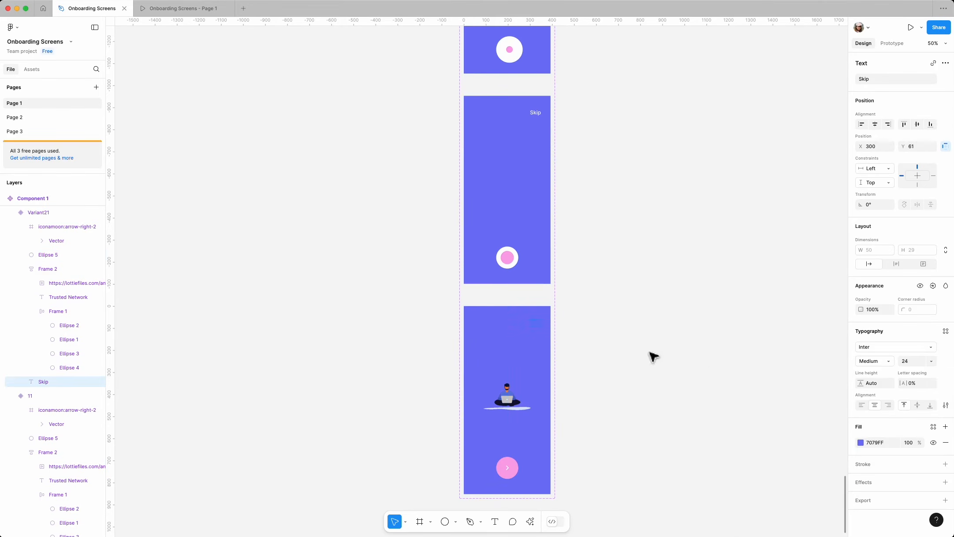
click(861, 443)
drag(770, 339, 739, 305)
click(839, 288)
scroll(505, 431, up, 5)
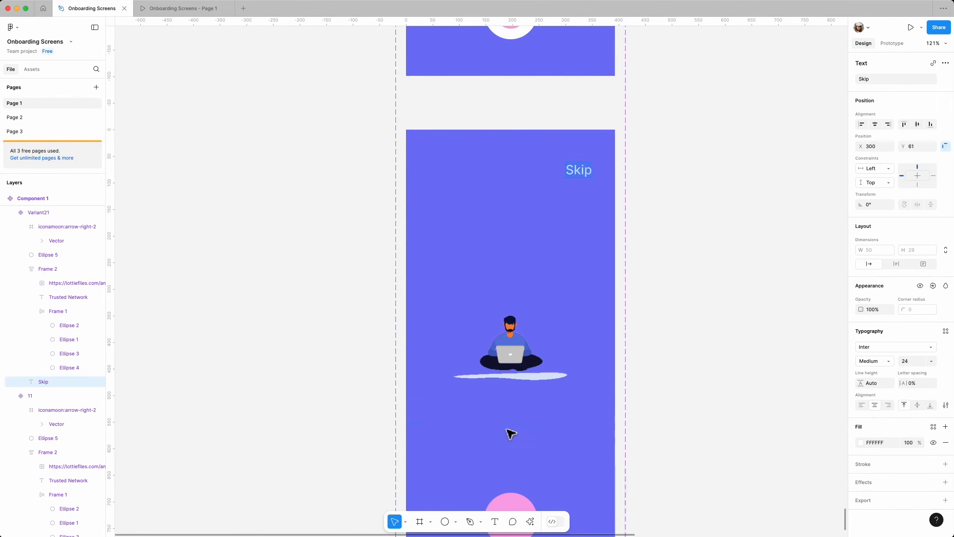
double_click(507, 417)
click(862, 406)
drag(767, 339, 735, 310)
Change the fill and stroke of Variant21's four page indicator dots to white FFFFFF
click(527, 435)
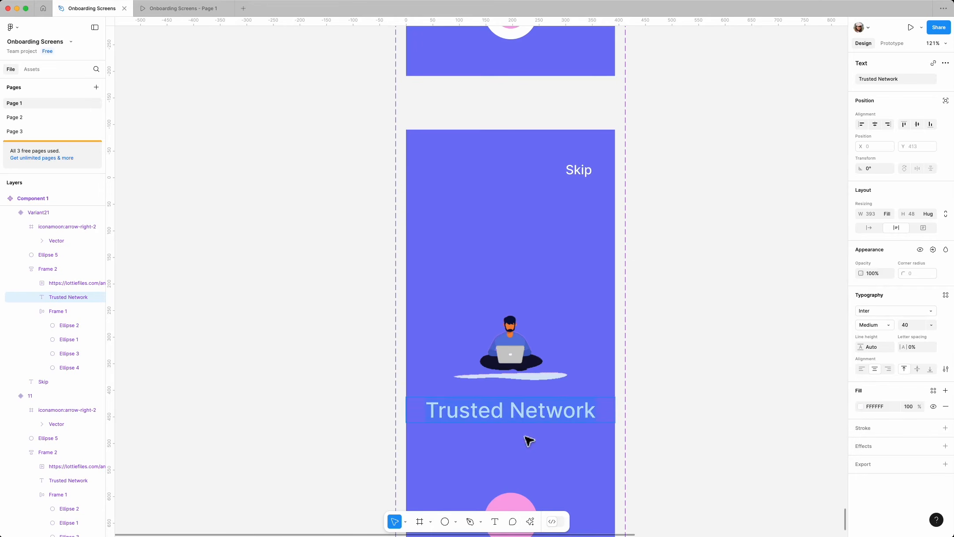
double_click(511, 438)
key(Return)
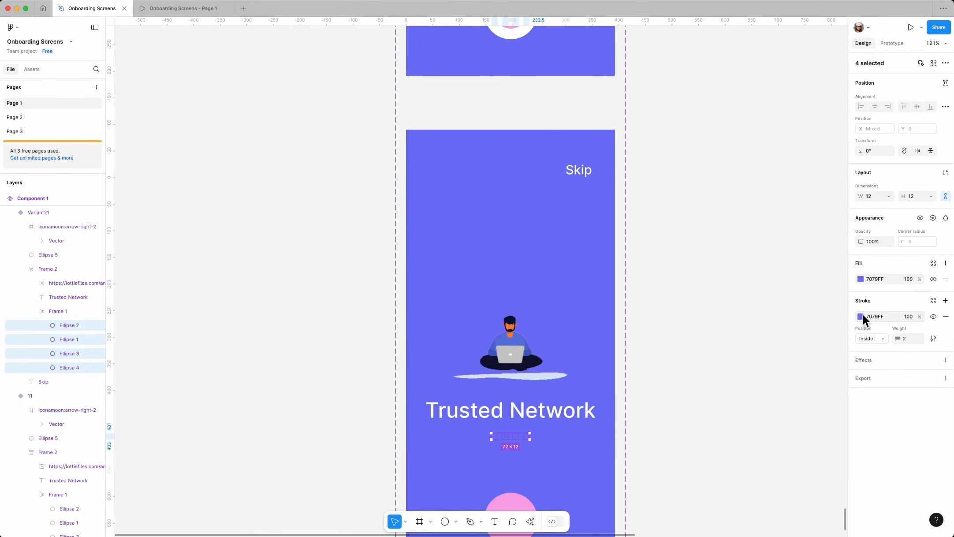
click(861, 279)
click(539, 417)
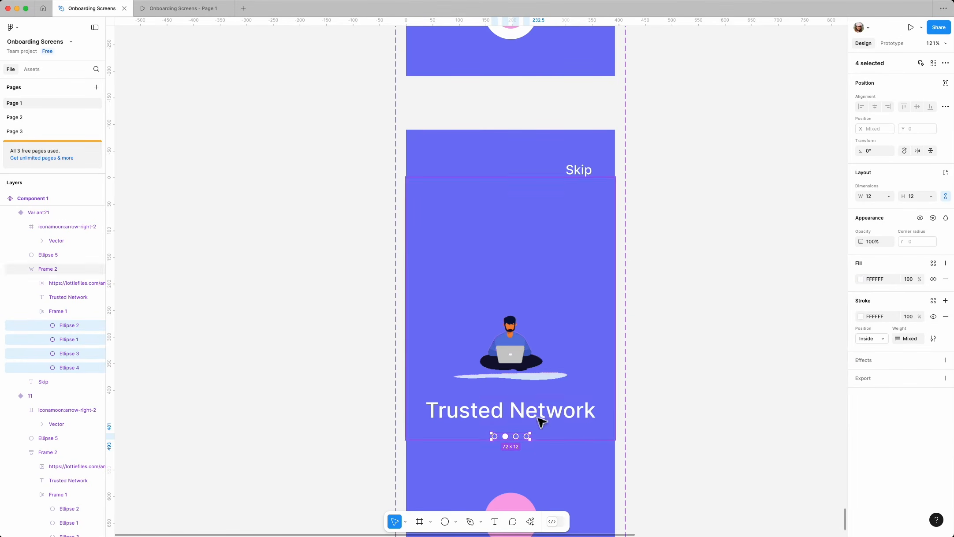
Move the filled page indicator dot in Variant21 one place right to the third position
scroll(505, 448, up, 5)
double_click(508, 424)
key(Escape)
key(Right)
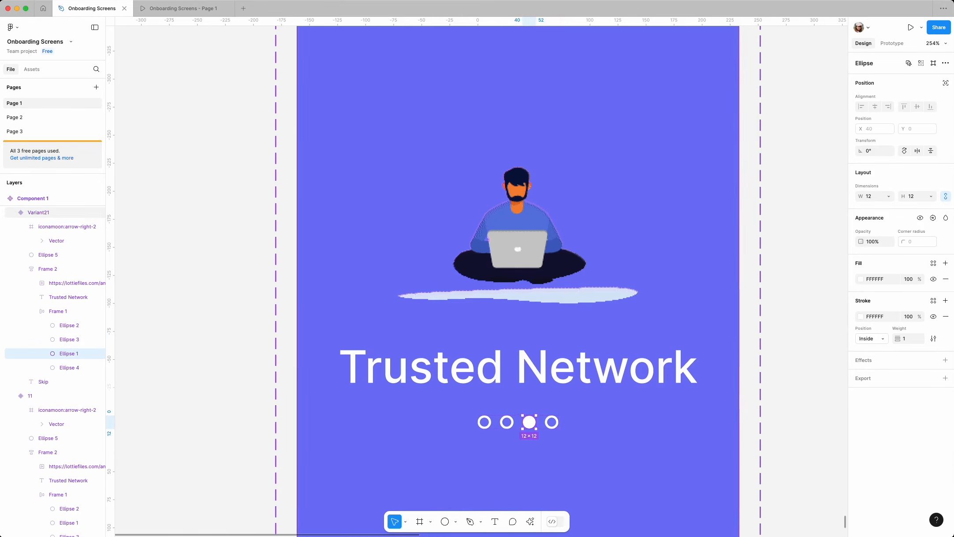
Change Variant21's Trusted Network title text to "Notifications"
double_click(581, 366)
text(Notification)
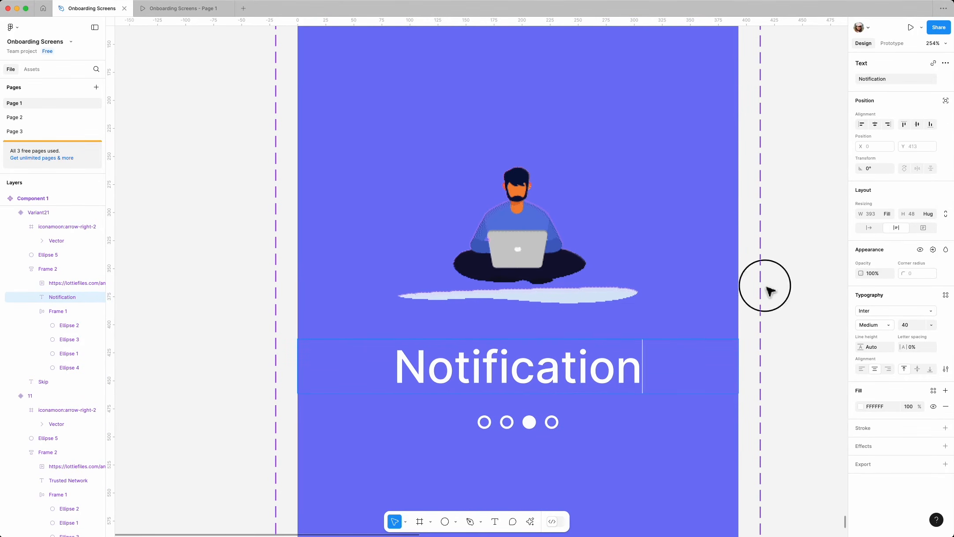
key(Escape)
scroll(556, 337, down, 5)
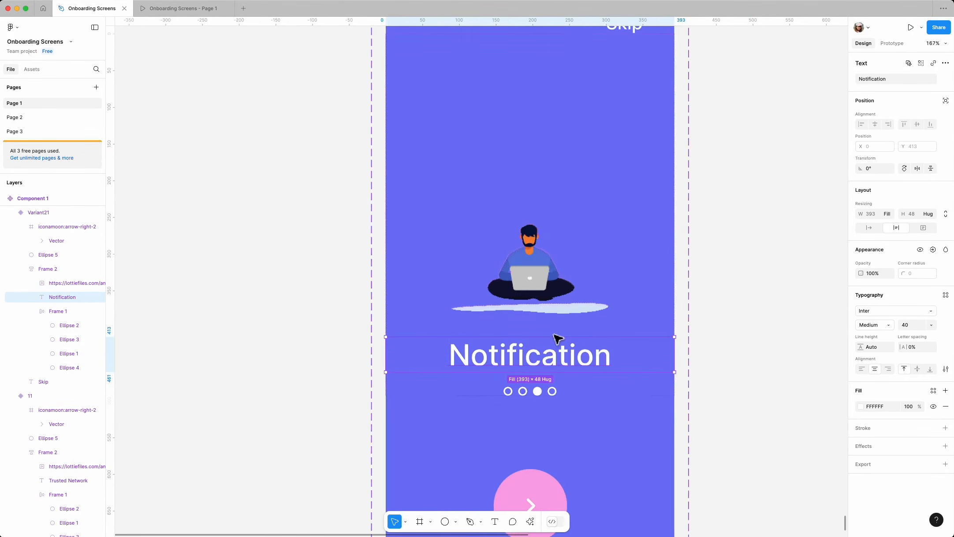
double_click(584, 346)
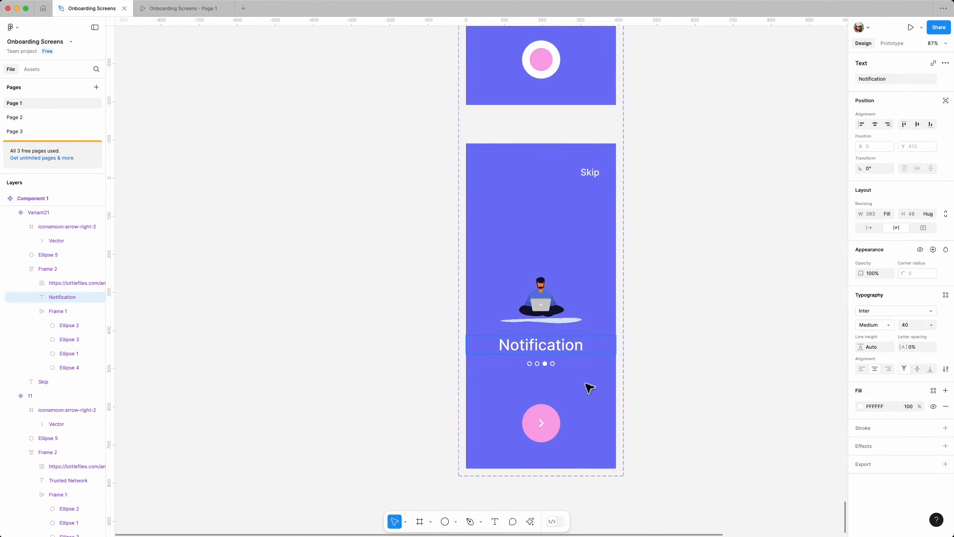
text(s)
click(705, 331)
scroll(621, 330, down, 3)
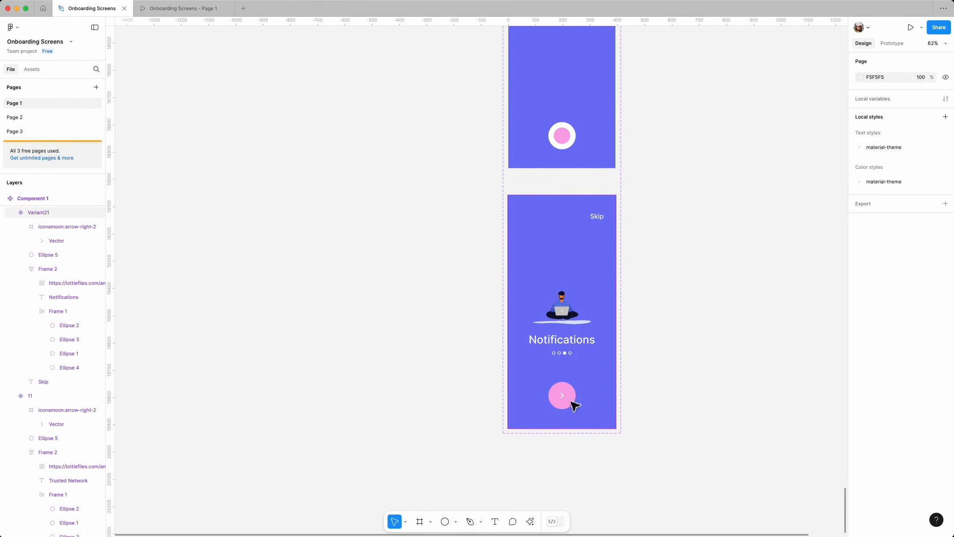
Open the LottieFiles plugin and search its animation library for "notification"
click(530, 522)
click(450, 403)
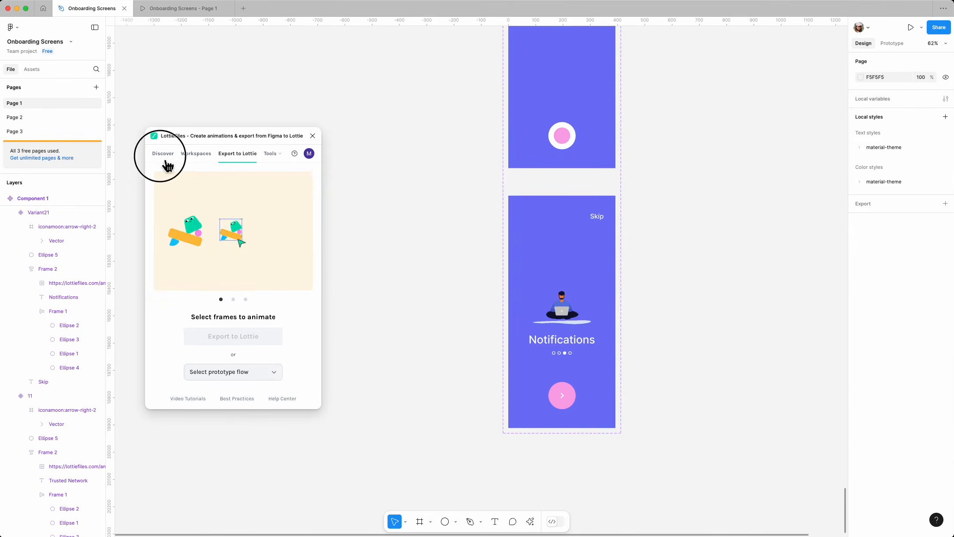
click(167, 162)
text(notific)
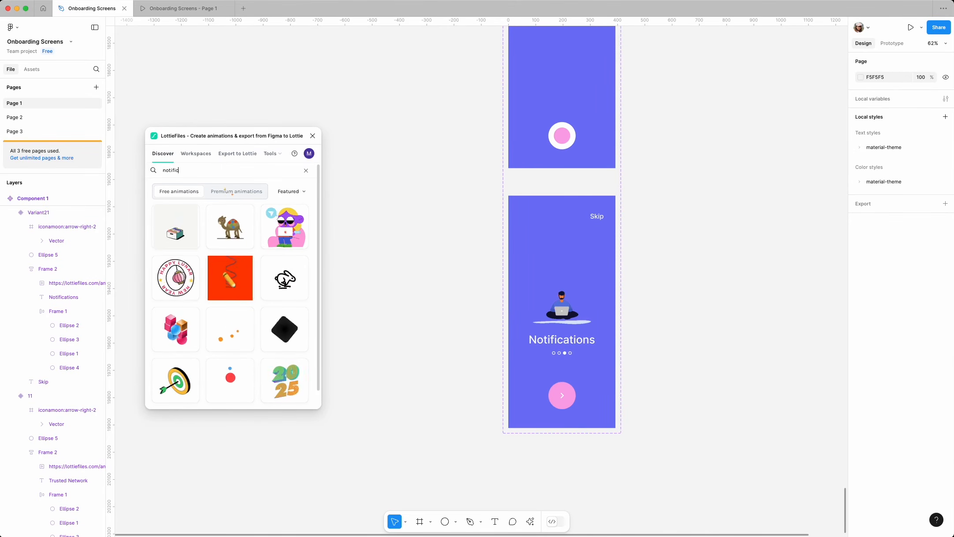
text(ati)
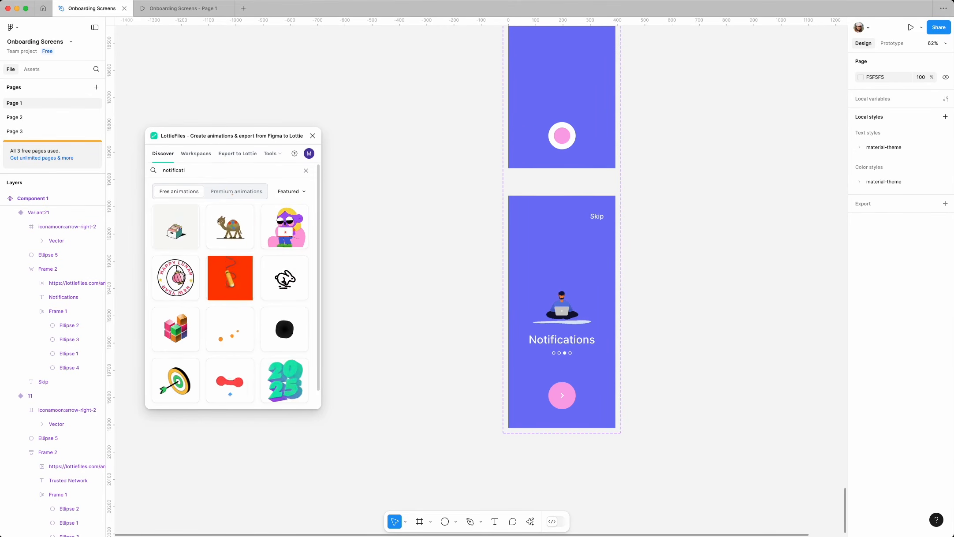
text(on)
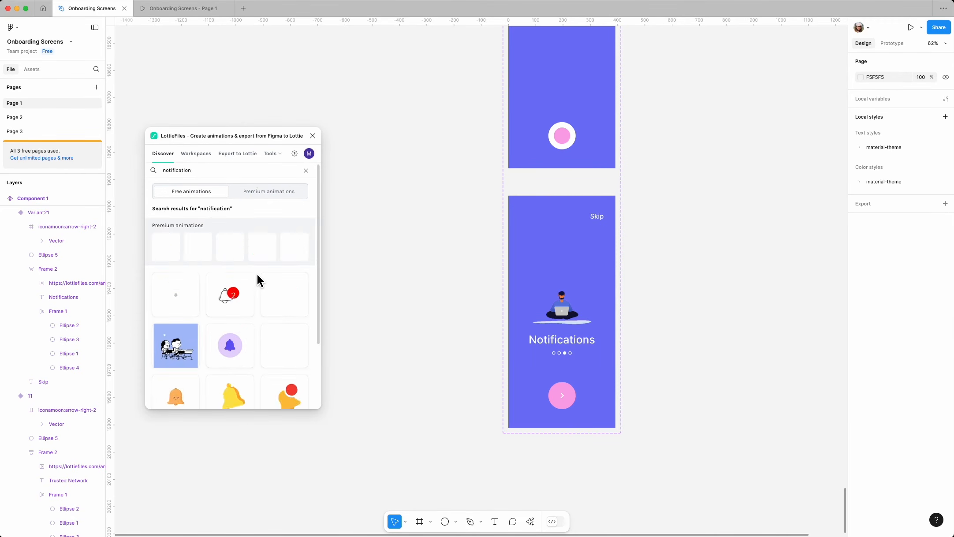
Insert the orange bell animation with the red dot as a Medium (500 x 500) transparent GIF and place it beside Variant21
scroll(278, 304, down, 4)
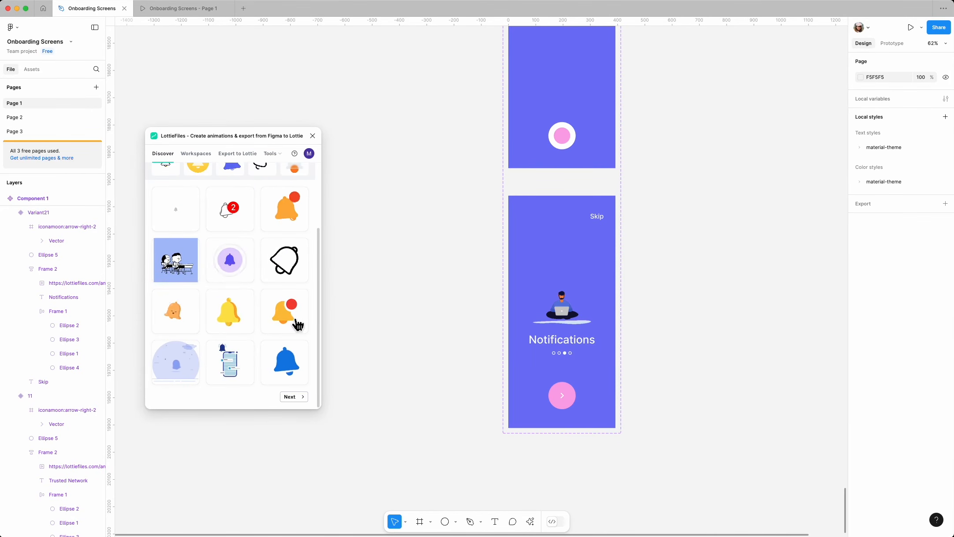
click(298, 325)
click(258, 397)
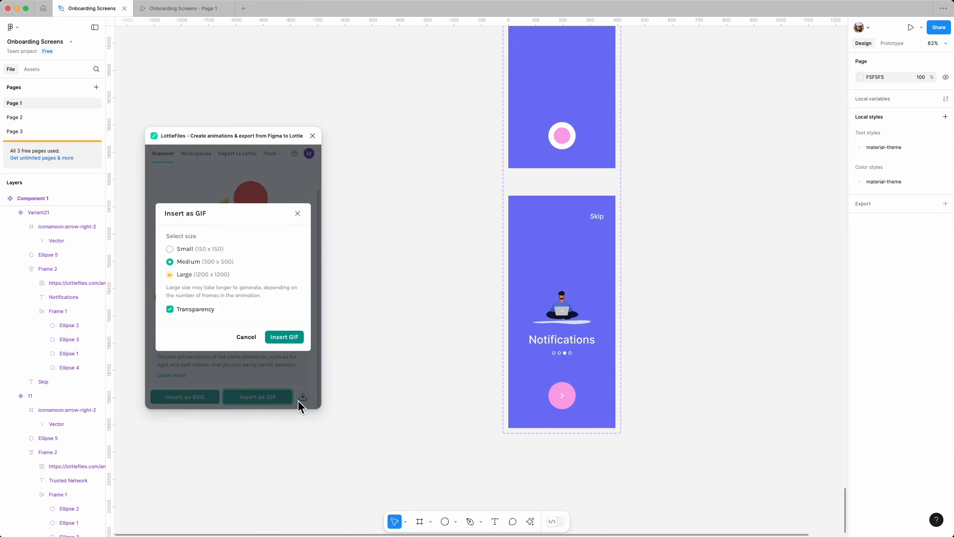
click(289, 339)
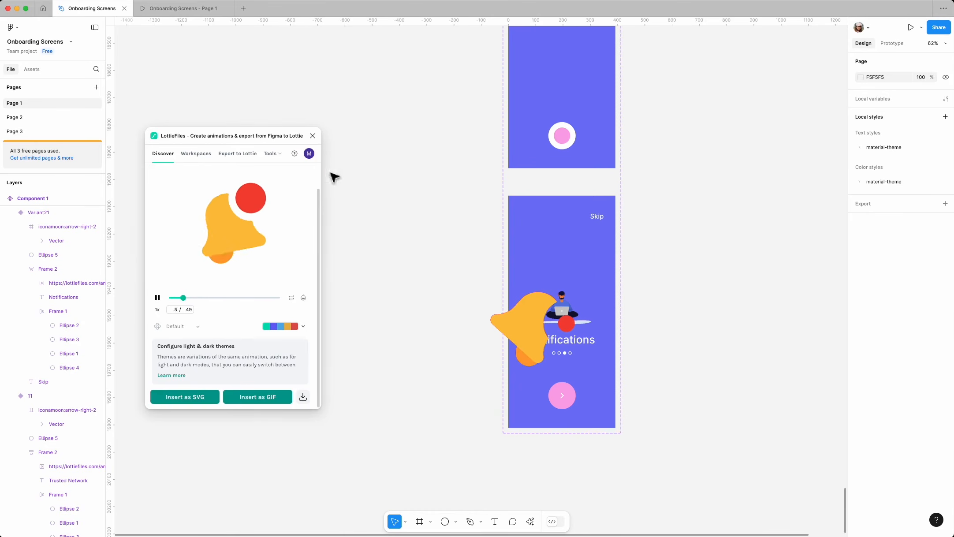
click(312, 136)
drag(494, 324, 359, 288)
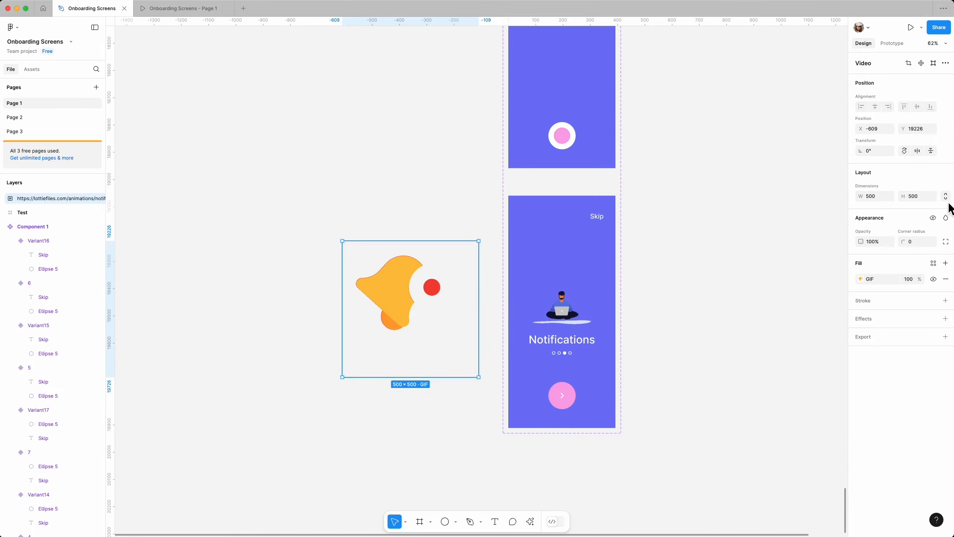
Resize the bell GIF to 393 × 393 with locked proportions and swap it for the seated man illustration in Variant21
key(Return)
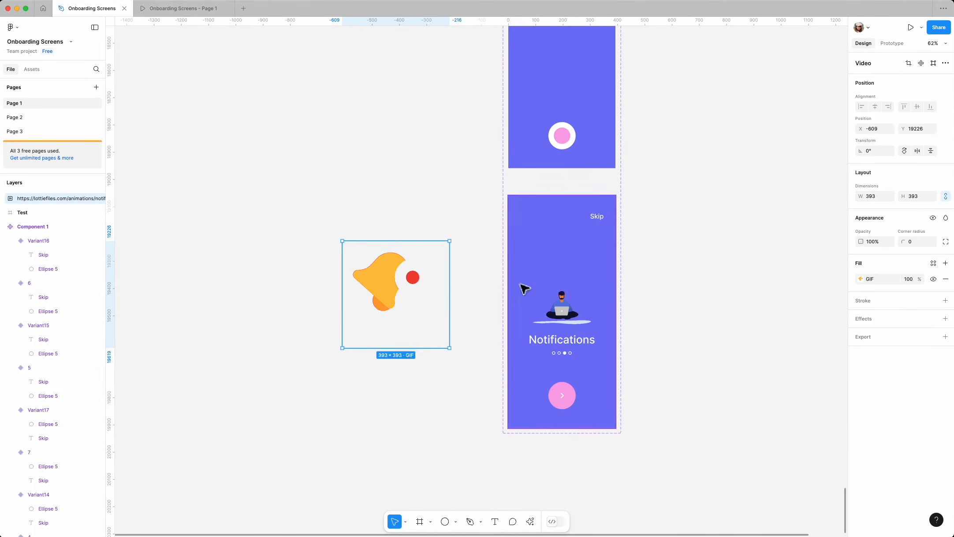
drag(411, 299, 570, 306)
key(Delete)
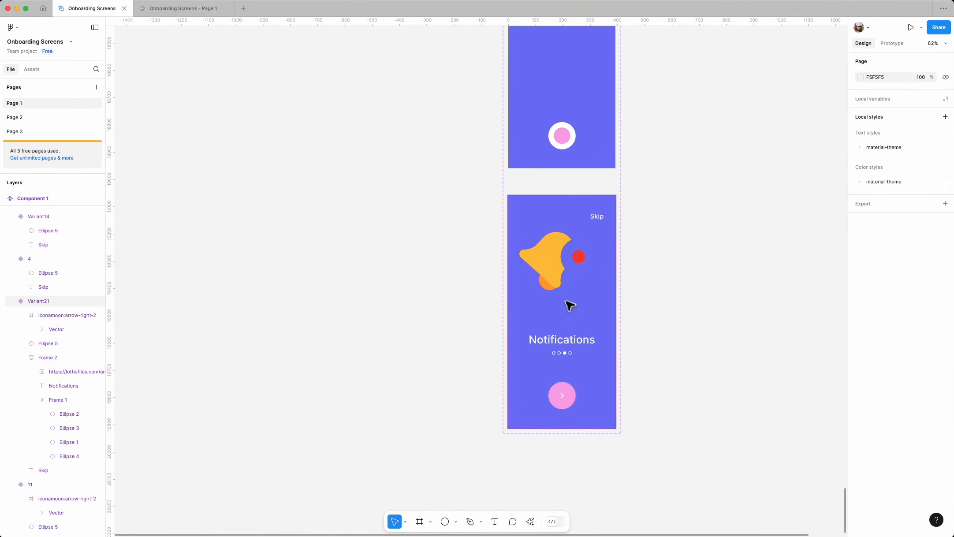
click(563, 283)
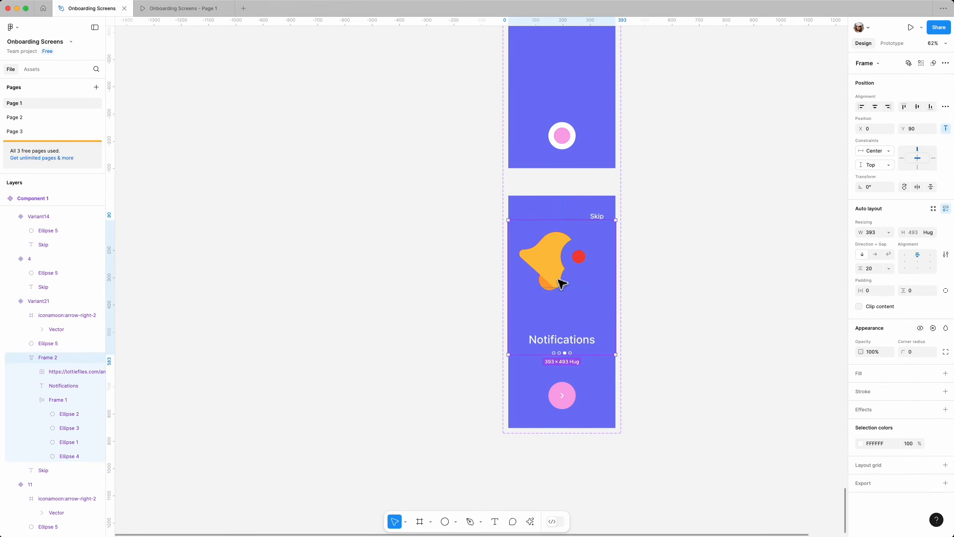
click(694, 311)
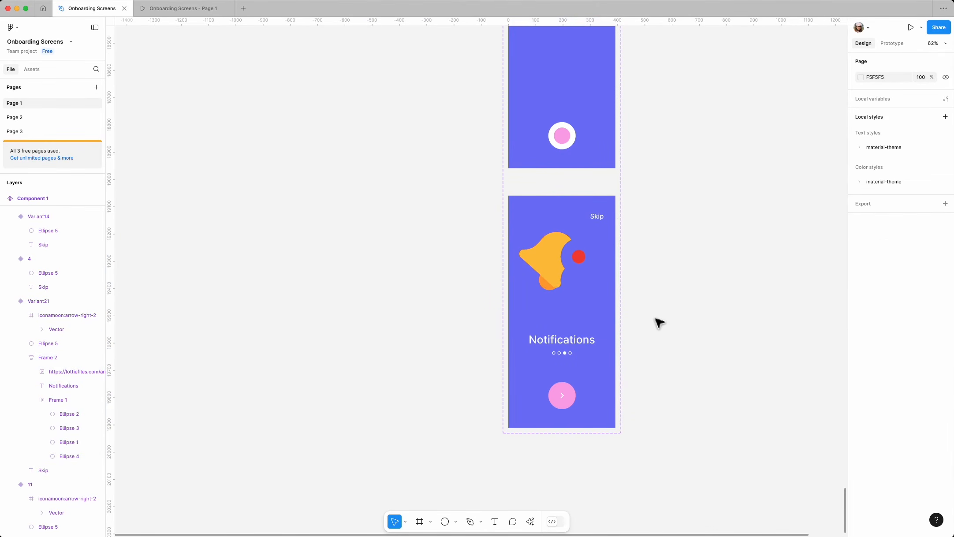
Copy Variant21's frame with the bell, Notifications title and indicator dots into Variant20
scroll(549, 348, down, 10)
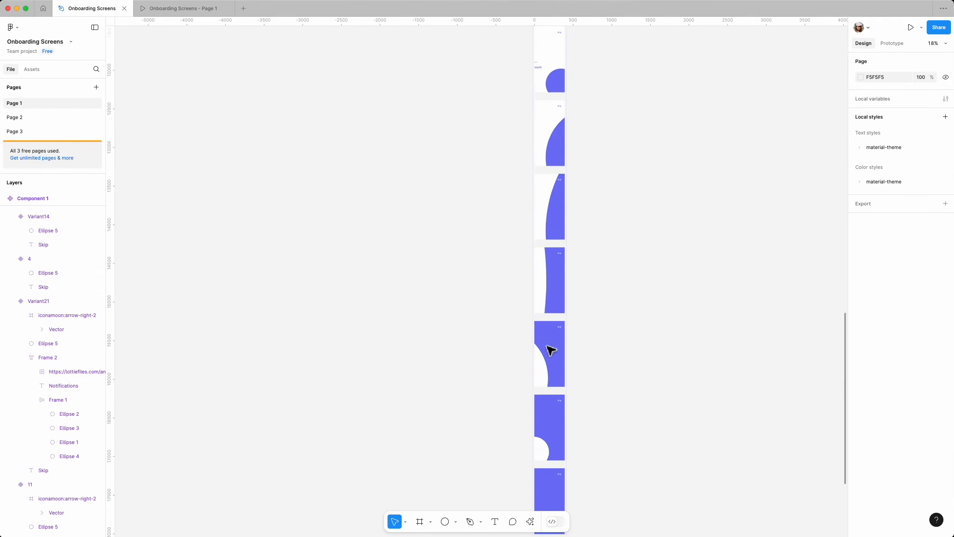
scroll(550, 352, down, 8)
scroll(566, 225, up, 3)
scroll(595, 305, up, 4)
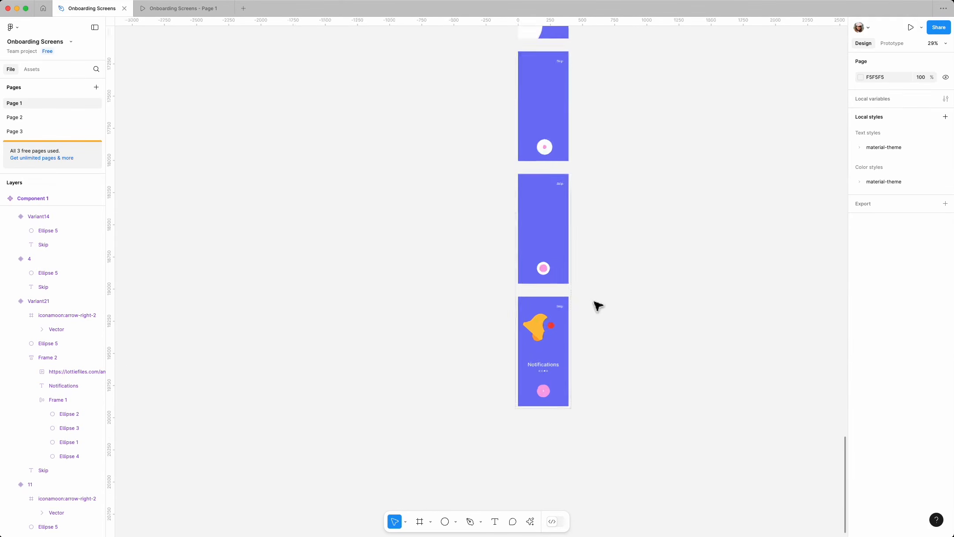
click(514, 364)
double_click(515, 356)
key(super+c)
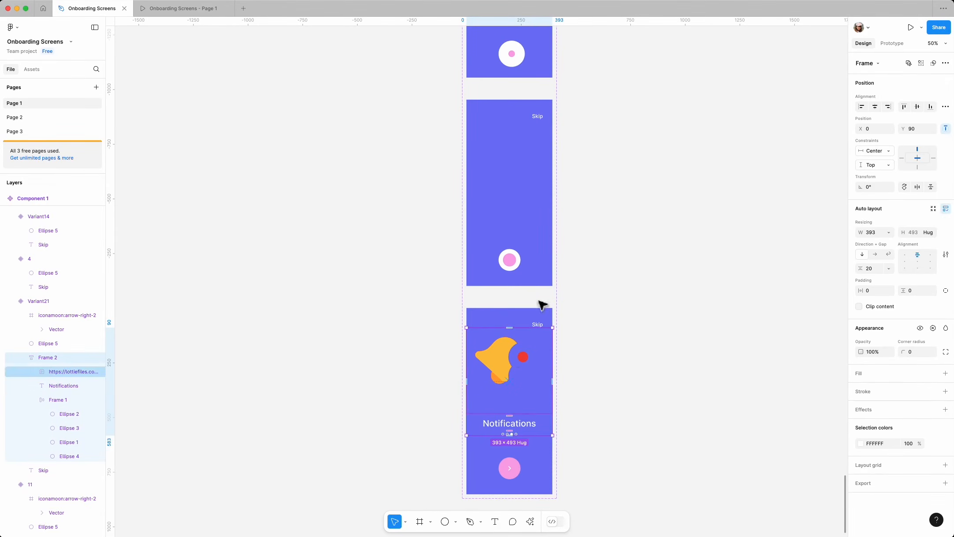
click(537, 214)
key(super+v)
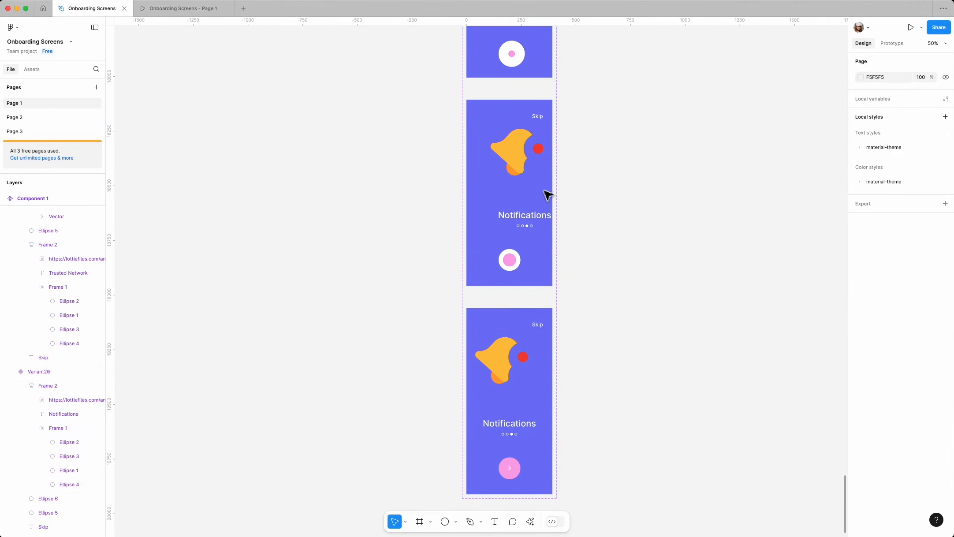
Paste the bell and Notifications frame into Variant19 and shift it right to X 140
scroll(530, 187, up, 5)
click(527, 182)
key(super+v)
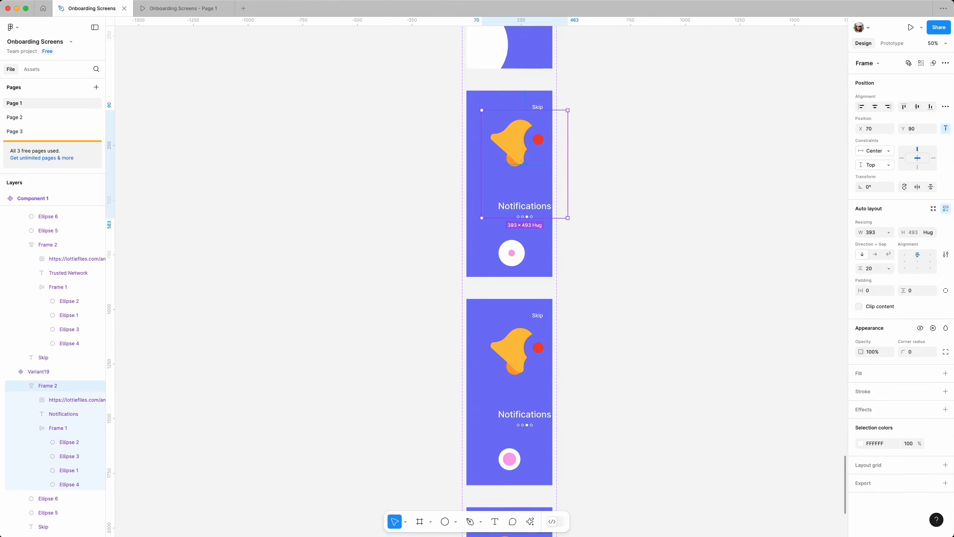
key(shift+Right)
key(shift+Right)
key(shift+Right)
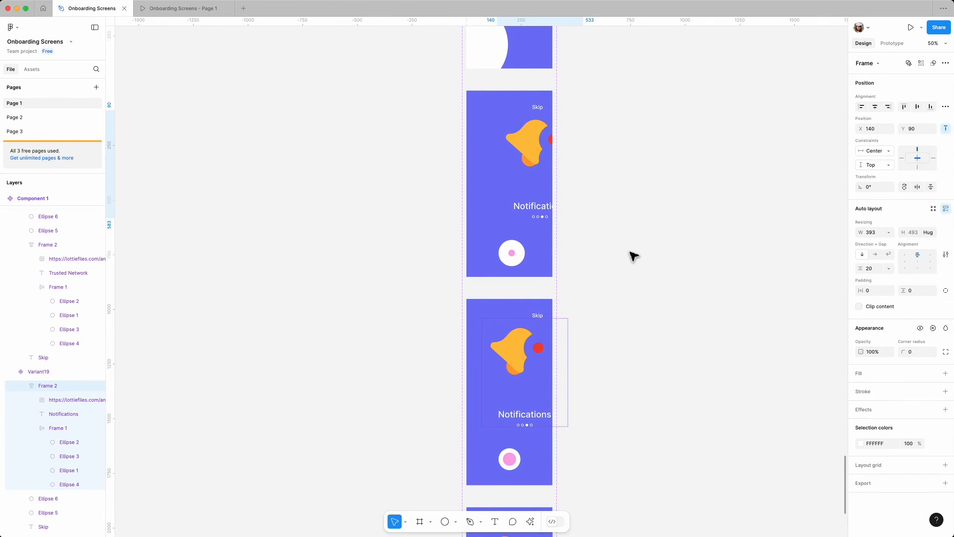
Paste the bell and Notifications frame into Variant18 and shift it right to X 200
scroll(634, 256, up, 4)
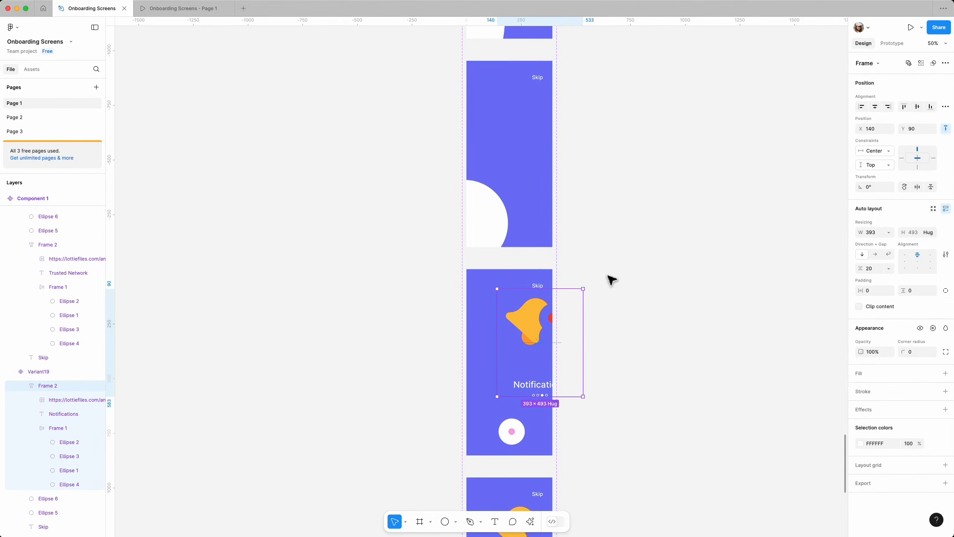
click(539, 183)
key(super+v)
scroll(659, 300, up, 1)
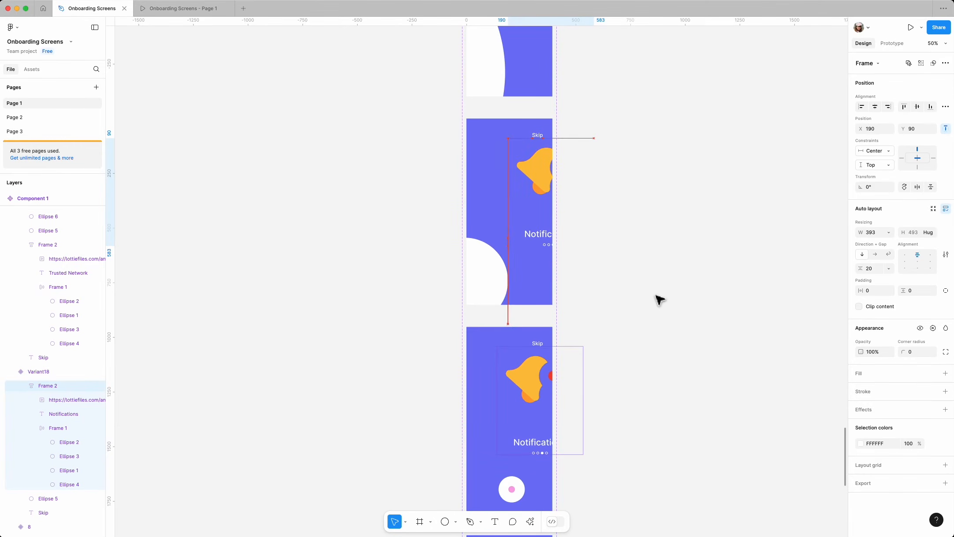
scroll(718, 267, up, 3)
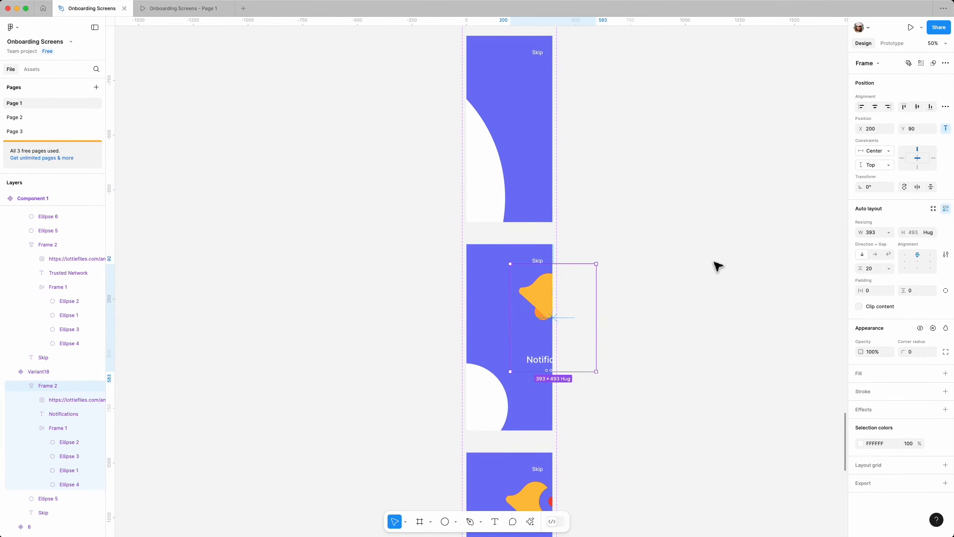
click(651, 301)
Show the prototype connections and delete the inherited interaction on Variant12, directly below the Trusted Network variant 11
scroll(650, 301, down, 5)
scroll(666, 358, down, 2)
scroll(667, 361, up, 5)
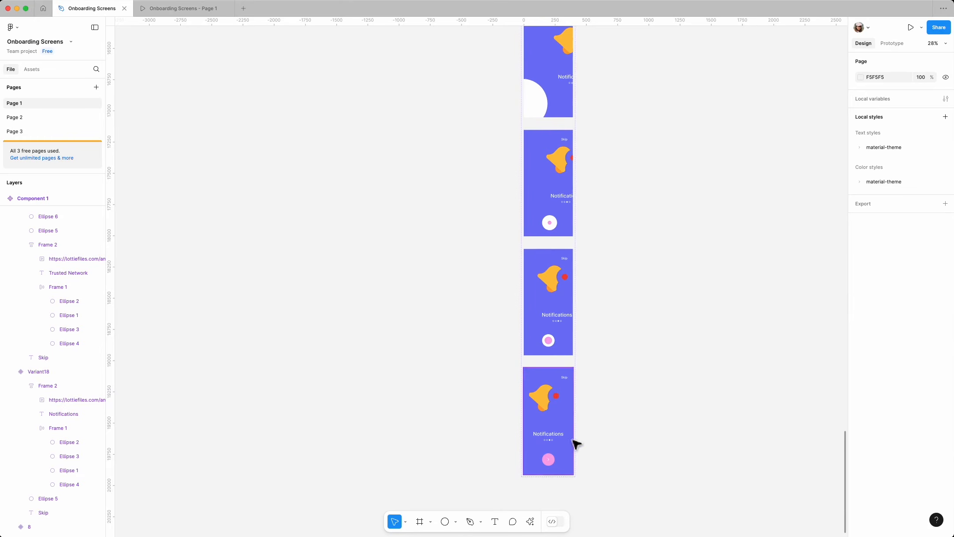
scroll(598, 264, up, 15)
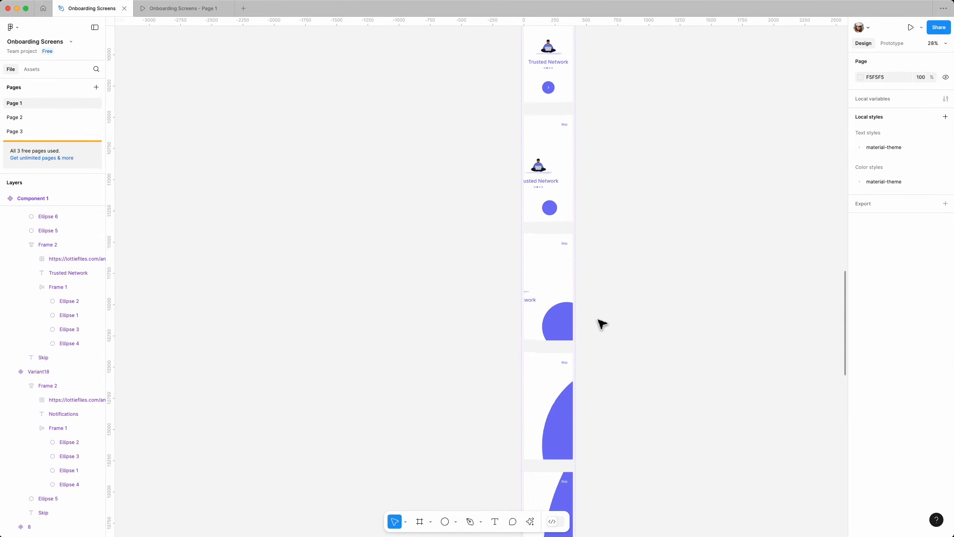
scroll(602, 324, up, 3)
click(891, 43)
scroll(624, 256, down, 20)
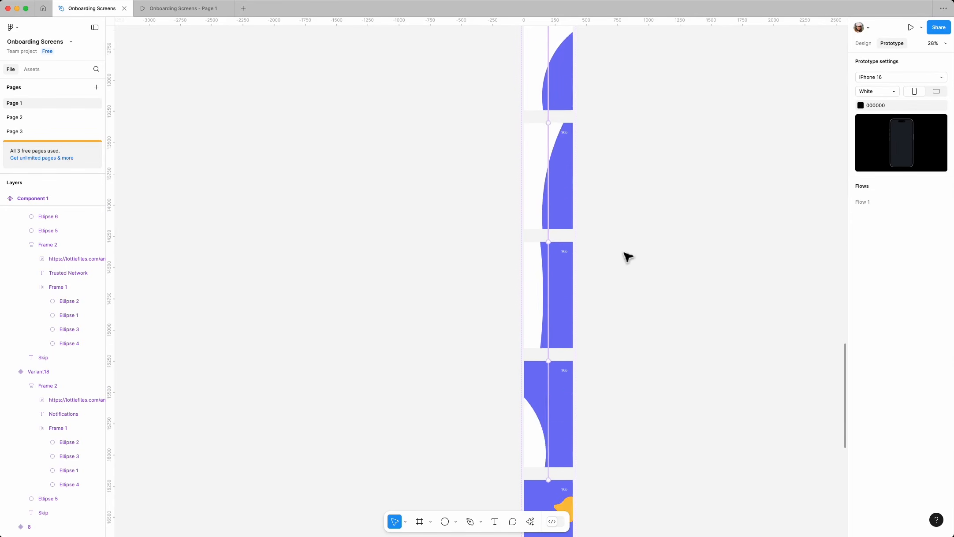
scroll(553, 357, up, 20)
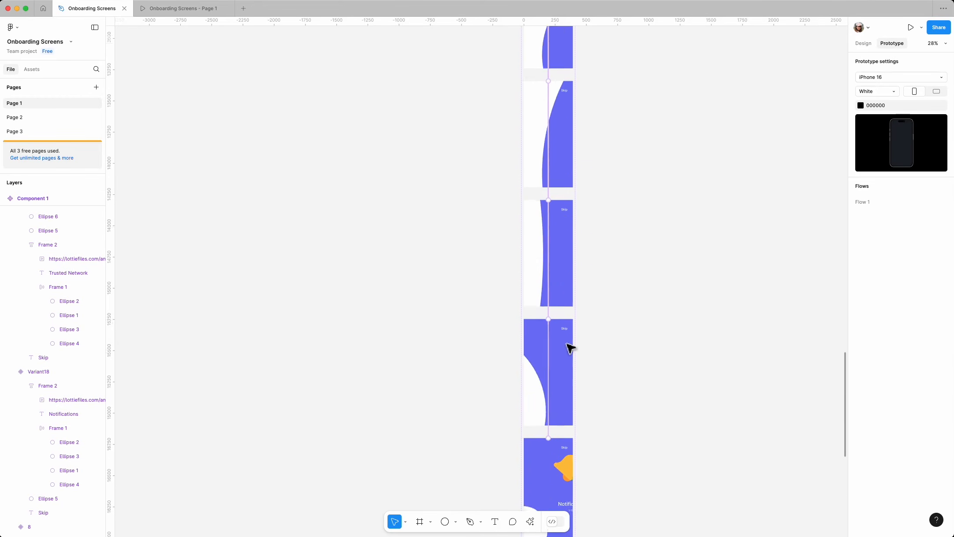
scroll(567, 339, up, 5)
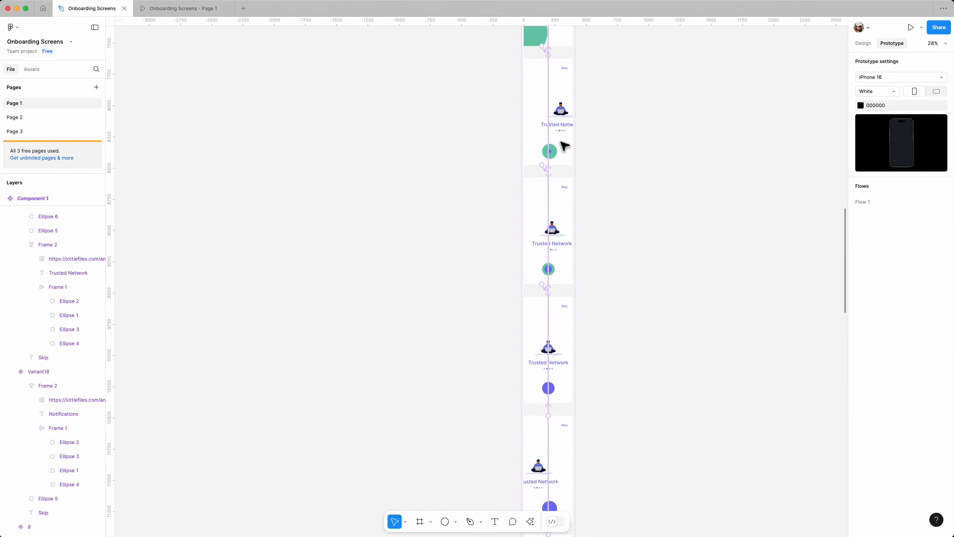
scroll(555, 310, up, 10)
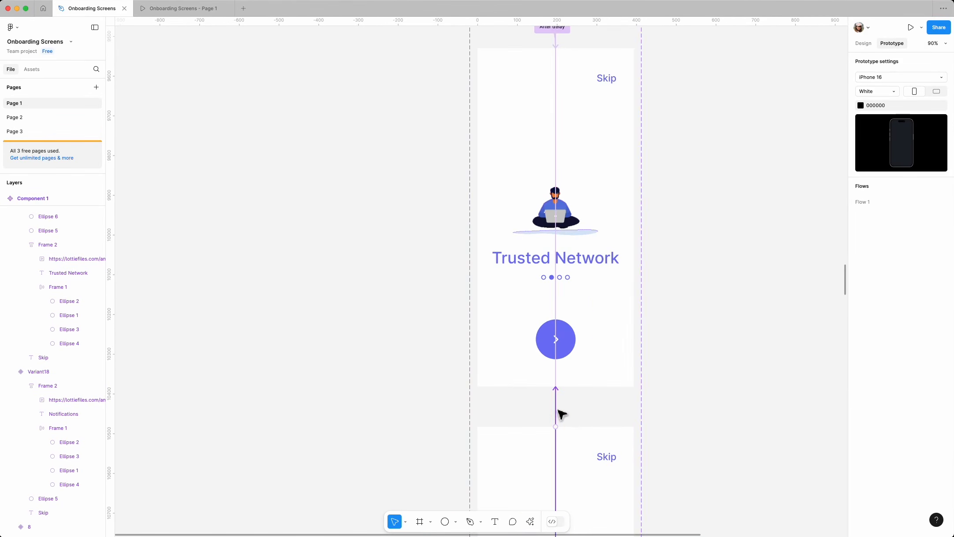
click(559, 374)
key(Delete)
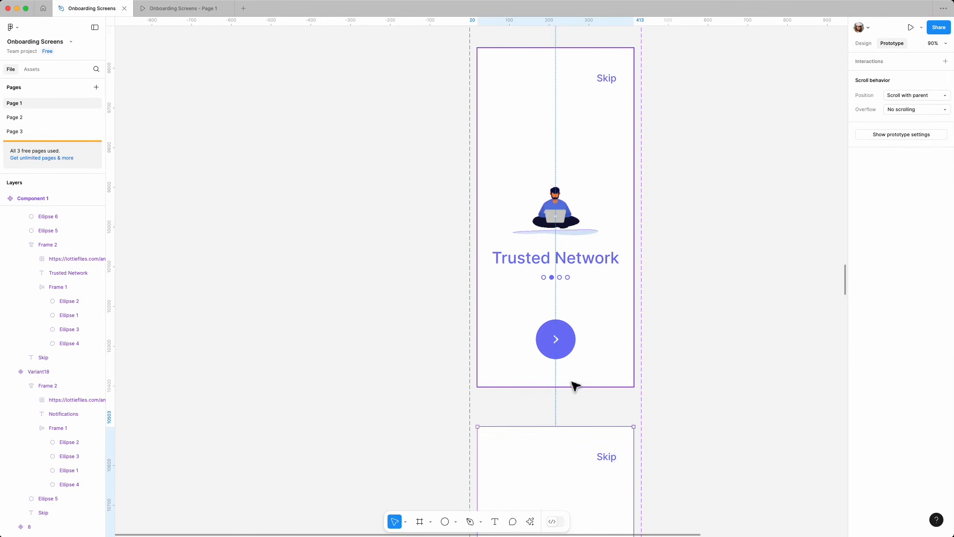
Delete the inherited delay interactions from Variant13 and Variant14
scroll(571, 383, down, 9)
click(564, 414)
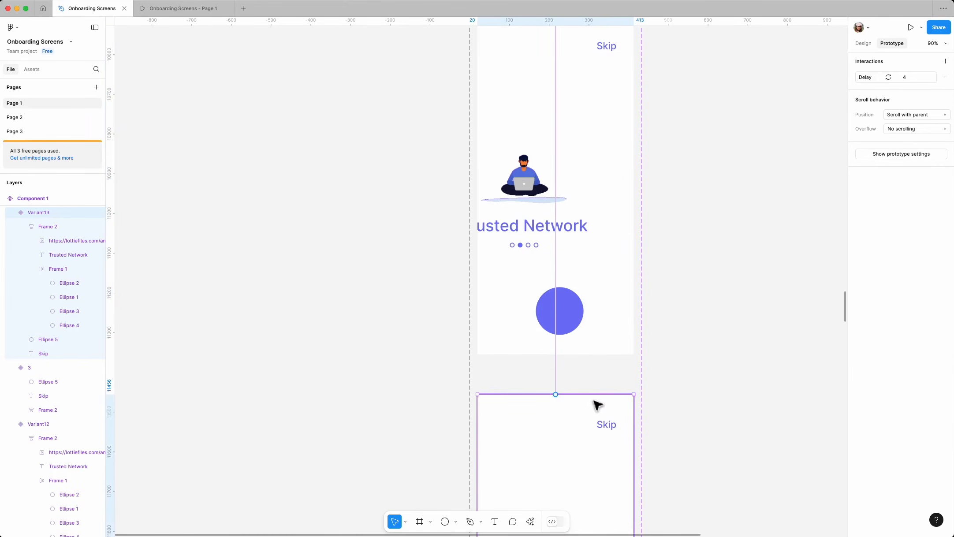
click(945, 77)
scroll(487, 285, down, 5)
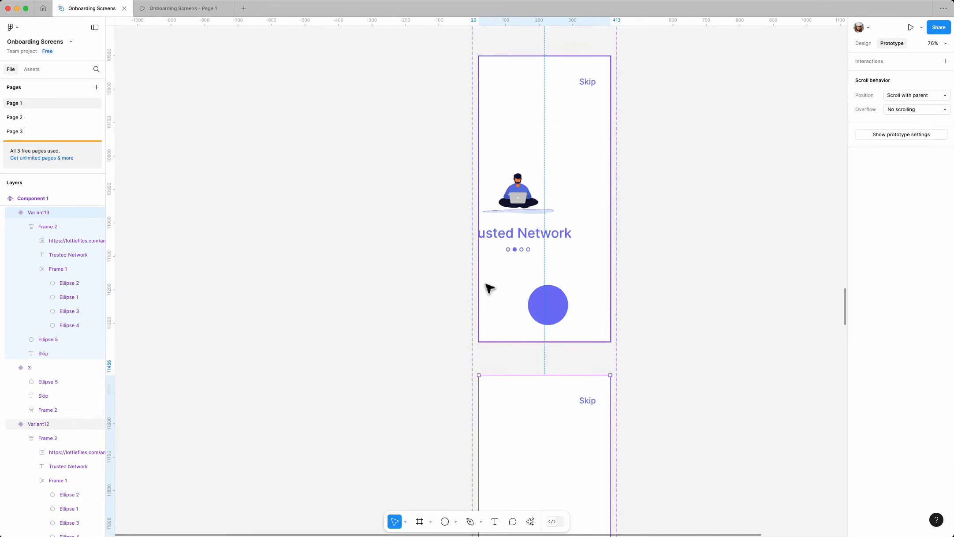
click(516, 387)
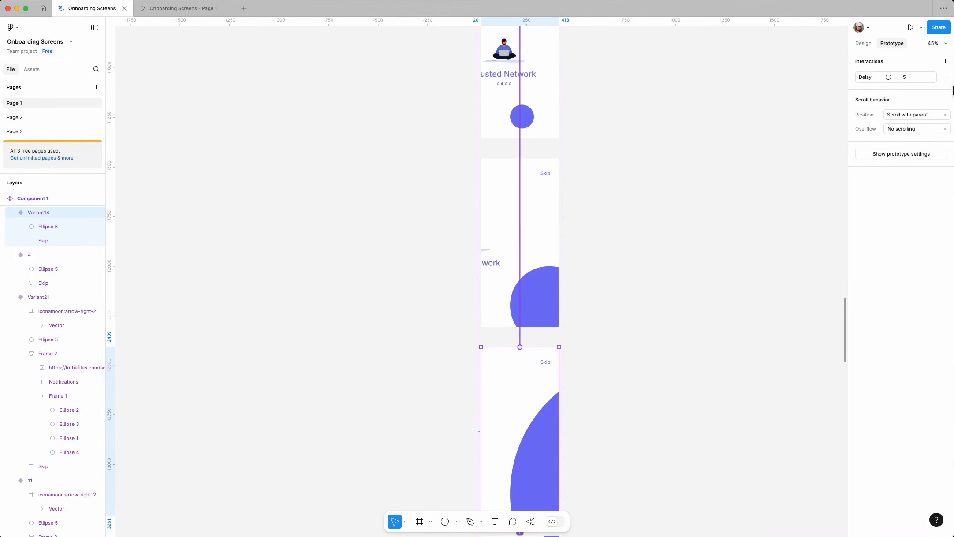
click(946, 77)
Delete the inherited delay interactions from Variant15 and Variant16
scroll(496, 256, down, 6)
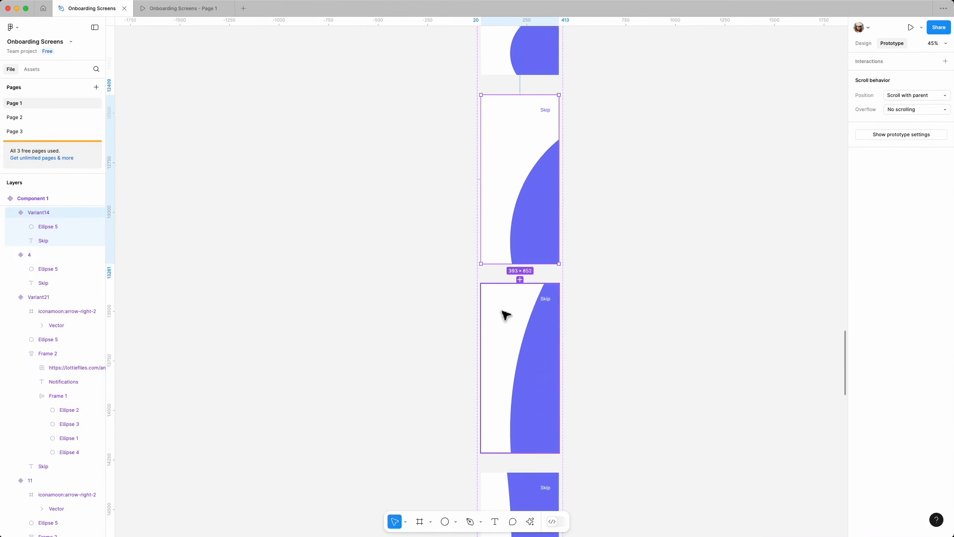
click(506, 315)
click(945, 78)
scroll(494, 261, down, 4)
click(495, 261)
click(945, 78)
Delete the inherited interactions from the next two blue variants, ending with Variant18
scroll(604, 345, down, 4)
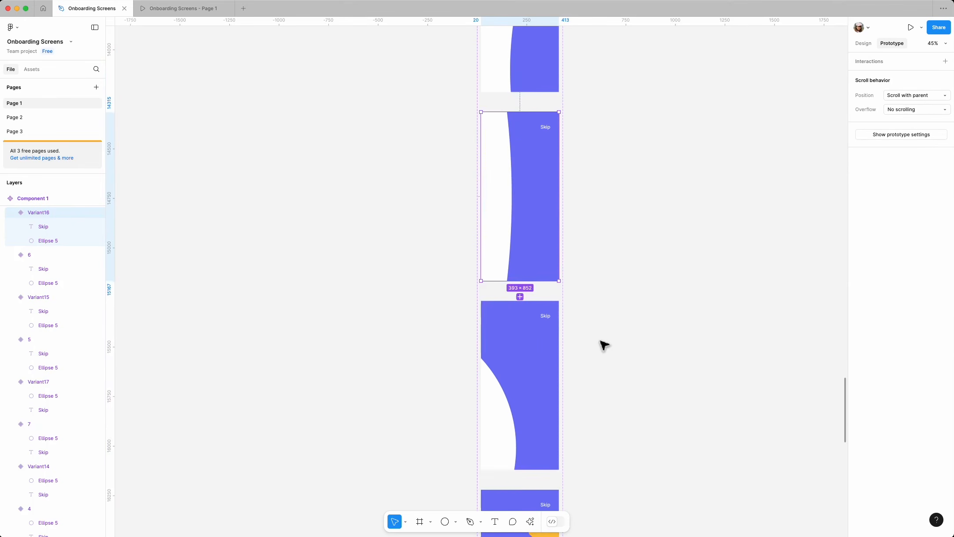
click(529, 349)
click(945, 77)
scroll(615, 328, down, 4)
click(529, 344)
click(945, 78)
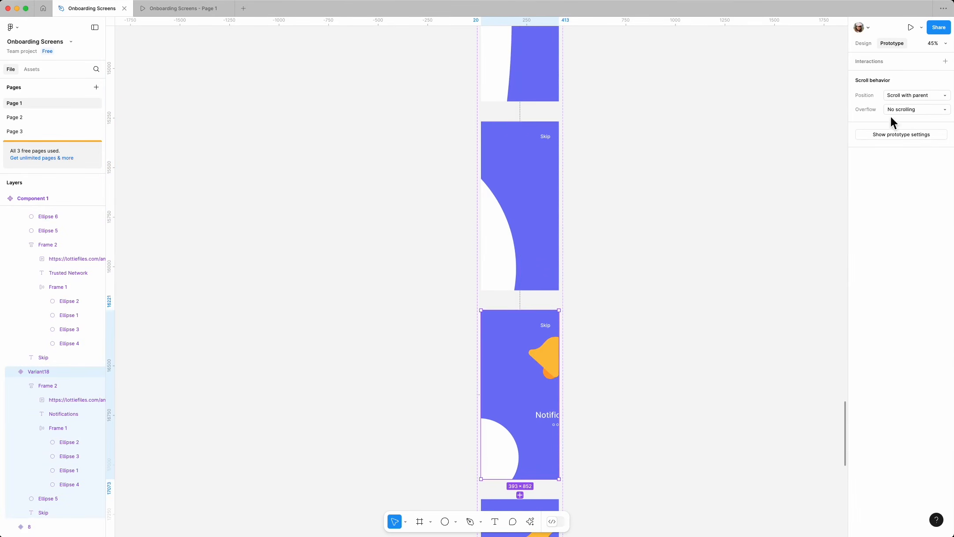
Delete the inherited delay interactions from Variant19 and Variant20, and check Variant21 for any
scroll(524, 394, down, 4)
click(524, 394)
click(945, 77)
scroll(592, 360, down, 4)
click(529, 353)
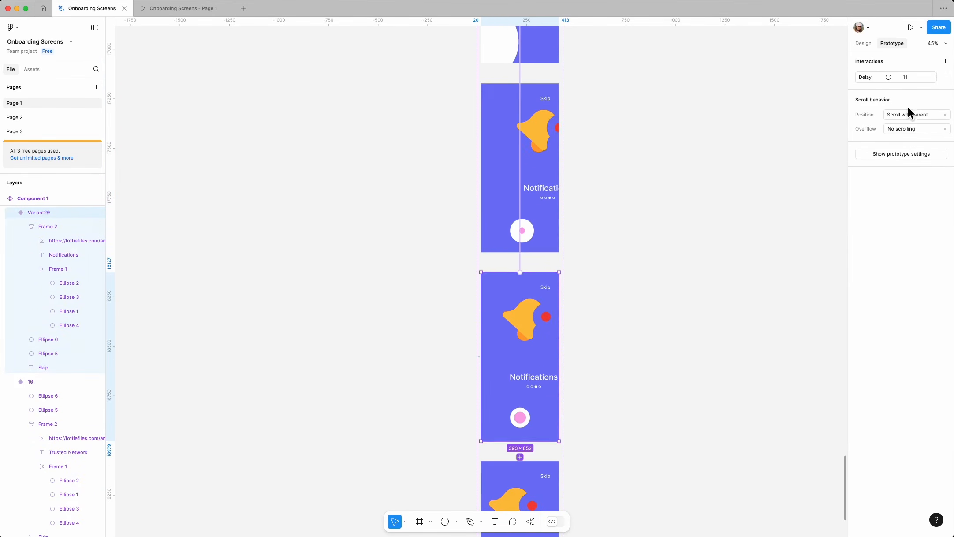
click(945, 78)
scroll(540, 377, down, 4)
click(541, 377)
Group the white arrow icon with the purple circle behind it in the Trusted Network variant 11
scroll(617, 260, up, 20)
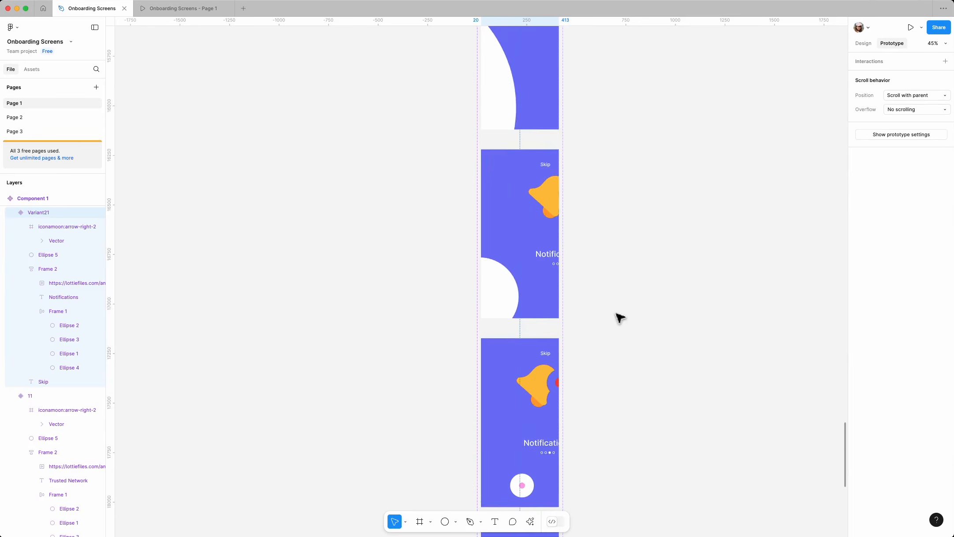
scroll(600, 324, up, 8)
click(543, 271)
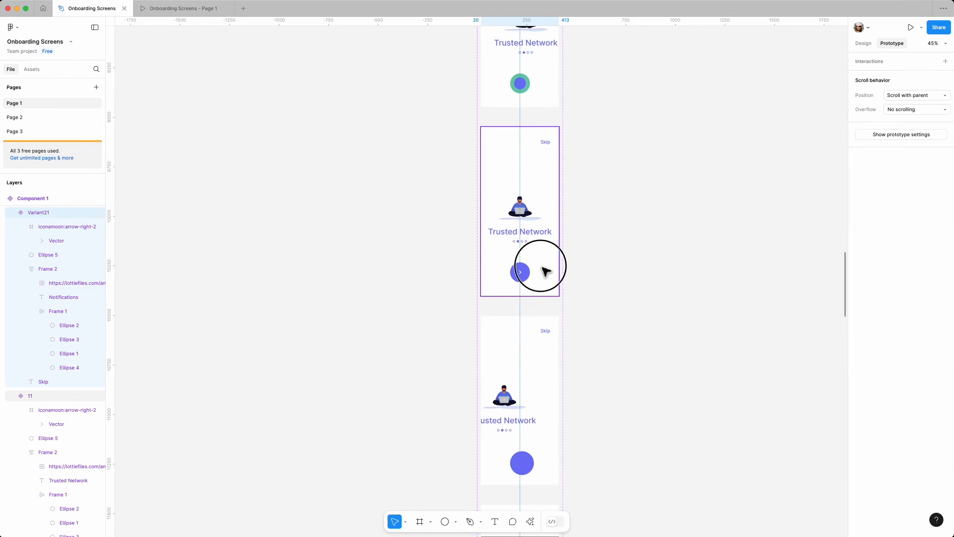
scroll(527, 340, up, 5)
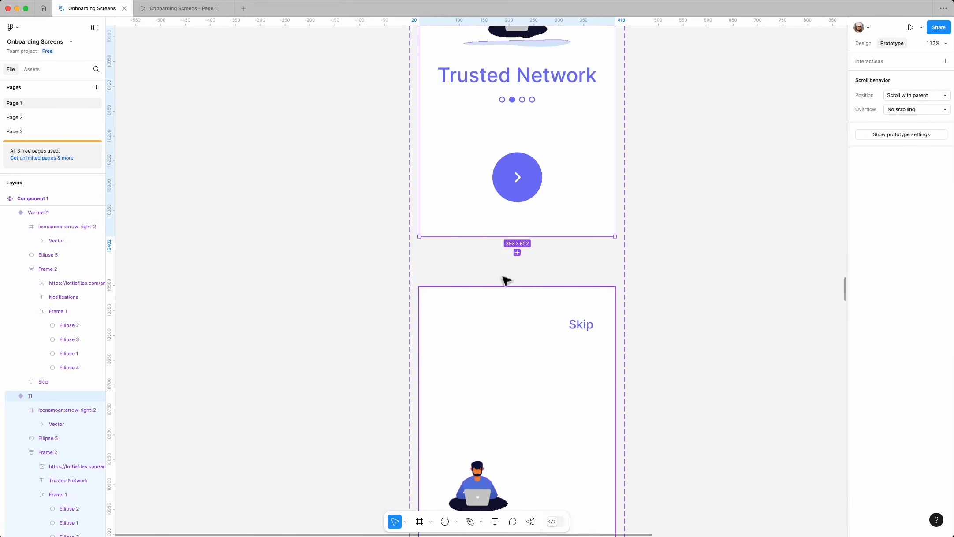
scroll(466, 271, down, 4)
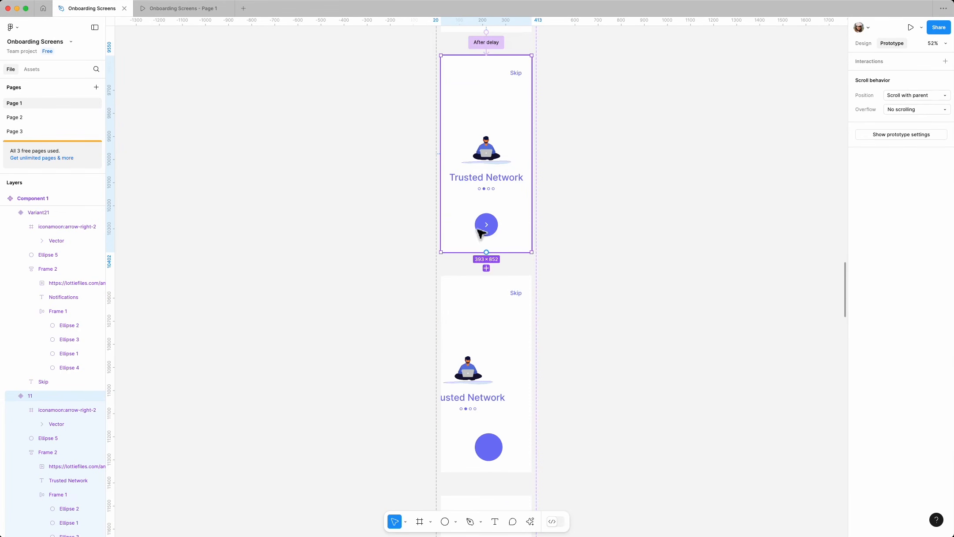
click(860, 44)
scroll(489, 226, up, 6)
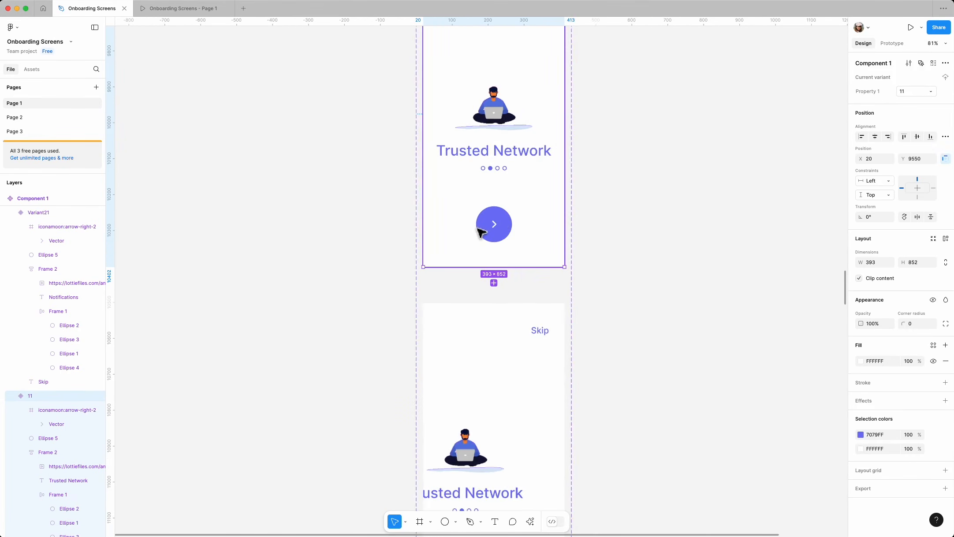
click(495, 226)
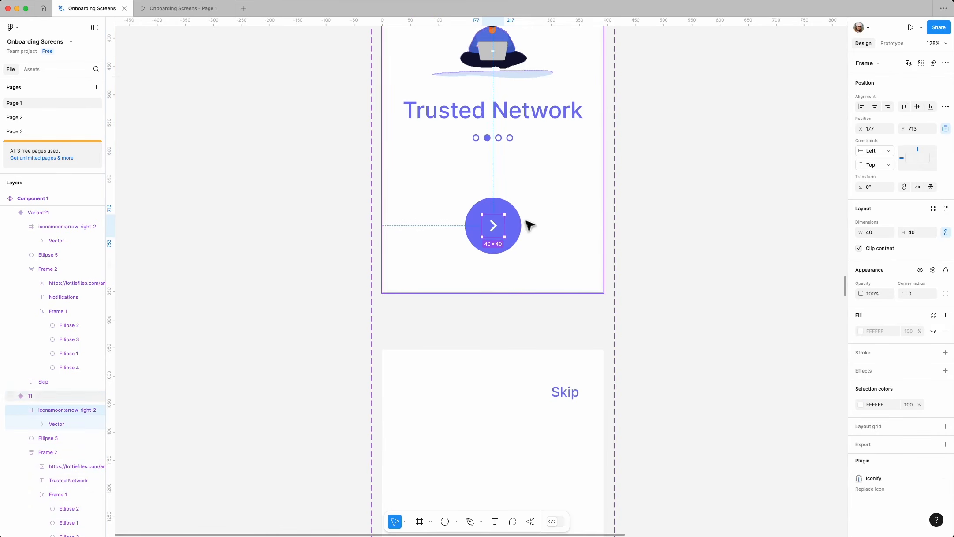
shift+click(519, 222)
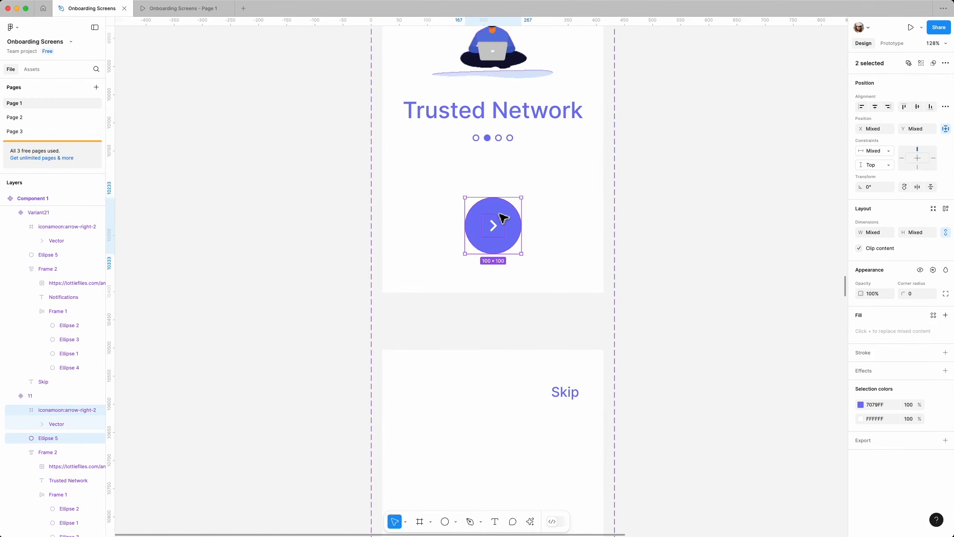
key(super+g)
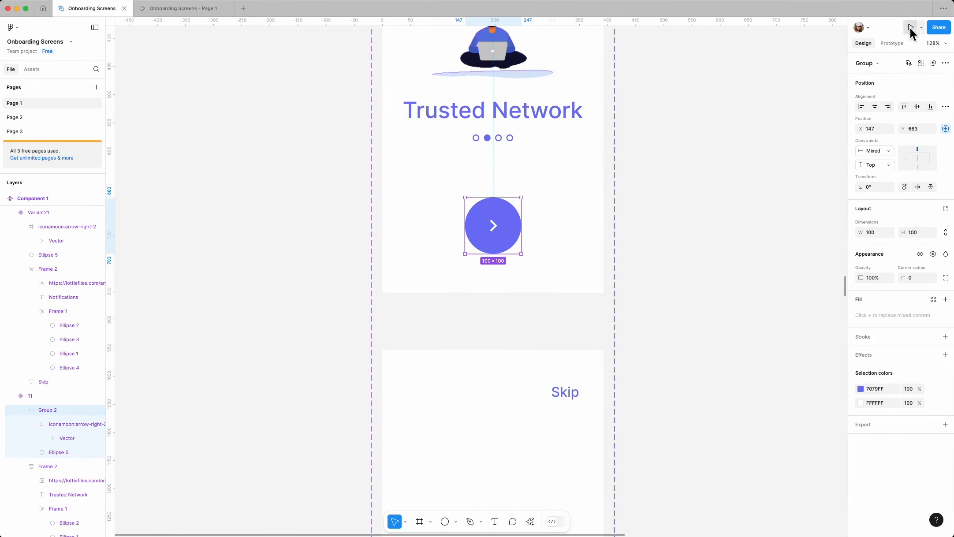
Connect the grouped arrow button to Variant12 with an On tap, Change to interaction using Smart animate, Ease out, 100 ms
click(892, 43)
drag(512, 320, 513, 365)
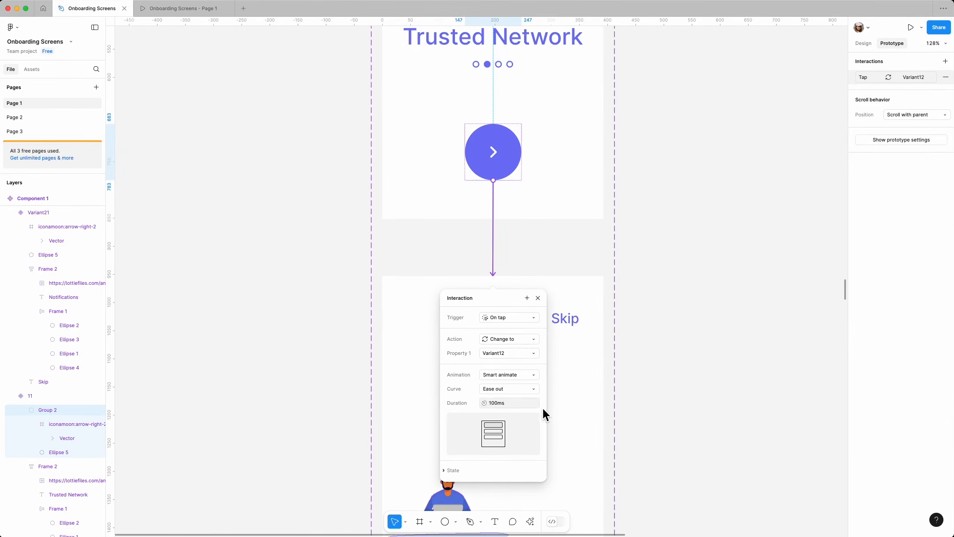
click(540, 299)
Connect Variant12 to Variant13 with an After delay, Change to interaction using Smart animate
scroll(550, 352, down, 9)
click(526, 335)
drag(493, 348, 499, 410)
click(536, 267)
click(517, 376)
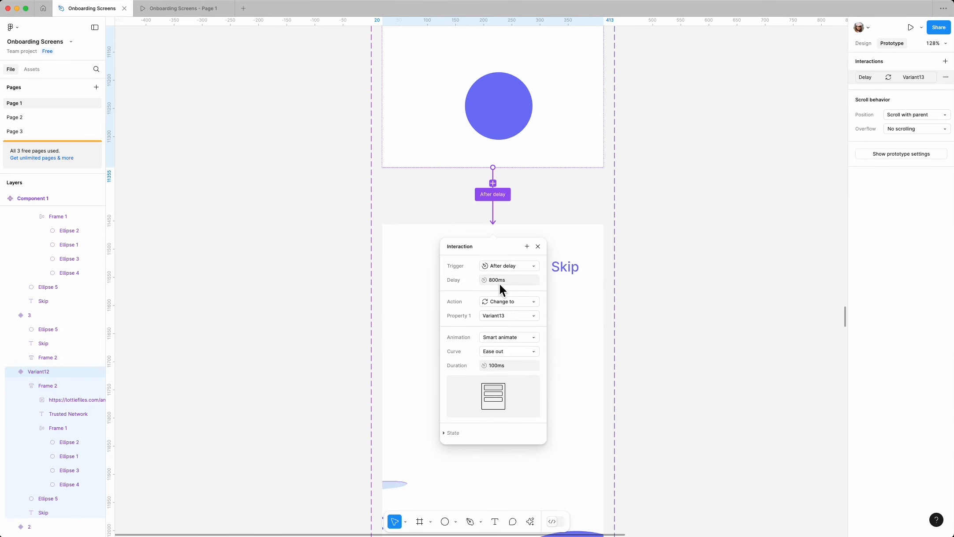
click(538, 246)
Connect Variant13 to Variant14 with an After delay trigger and set the delay to 1 ms
scroll(555, 315, down, 8)
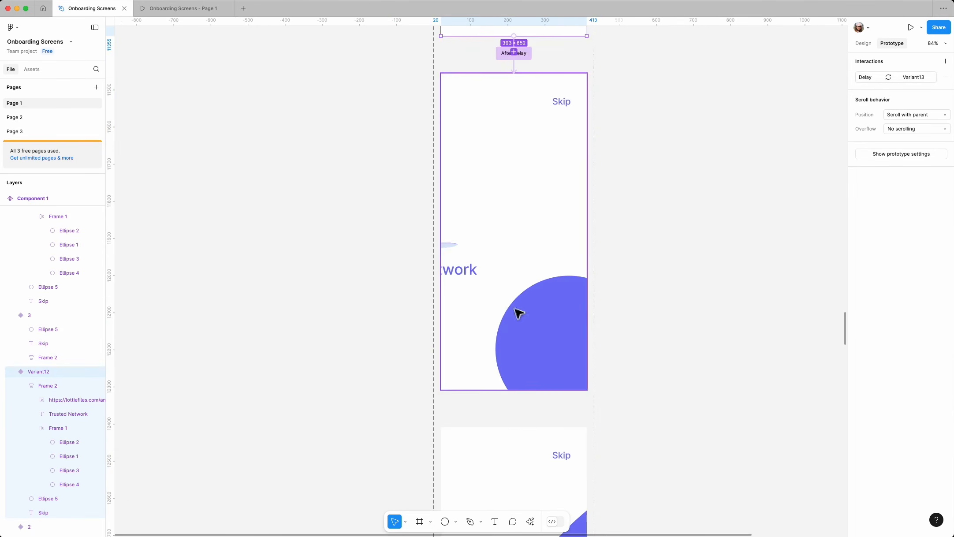
click(514, 309)
scroll(512, 319, down, 2)
drag(515, 367, 514, 367)
click(530, 325)
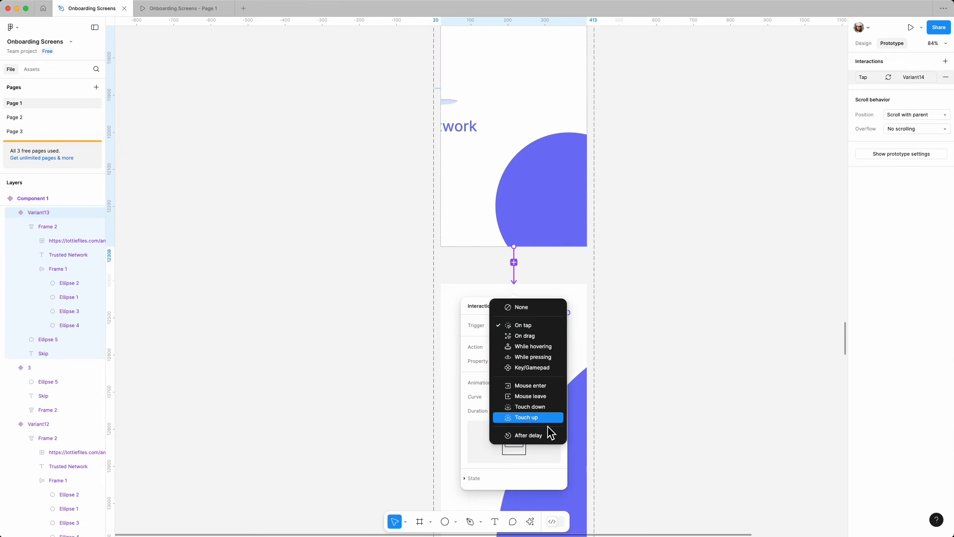
click(549, 432)
text(1)
click(559, 306)
Connect Variant14 to Variant15 with an After delay trigger
scroll(529, 342, down, 7)
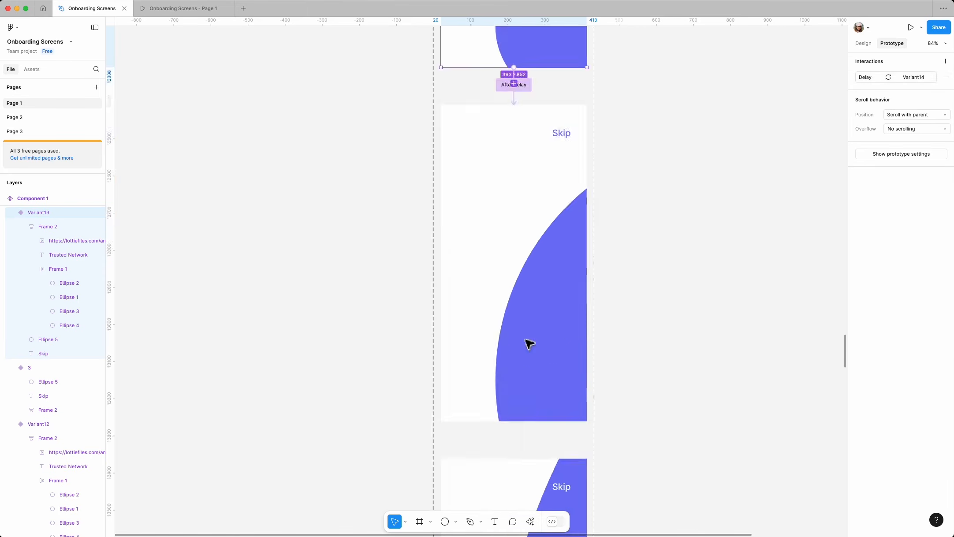
click(500, 266)
drag(515, 272, 515, 326)
click(516, 347)
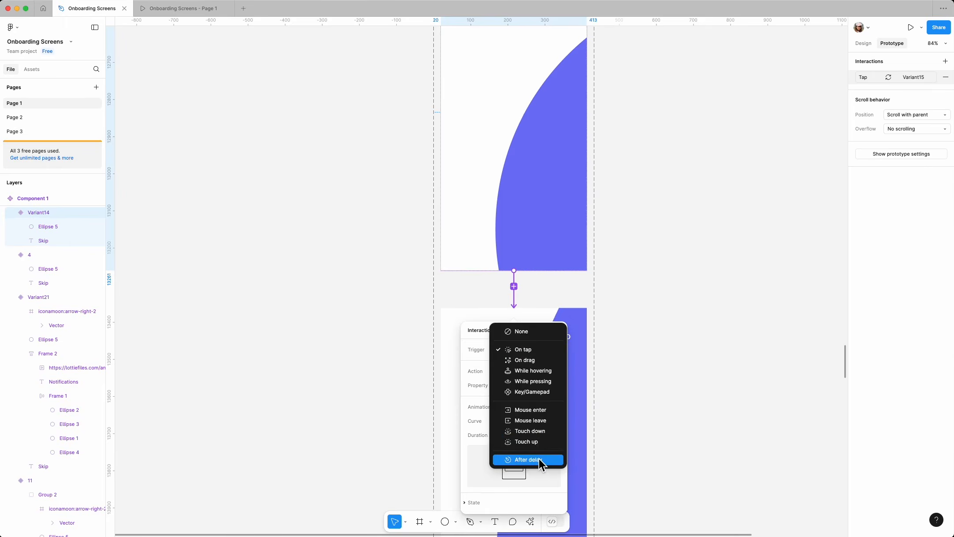
click(539, 458)
click(558, 330)
Connect Variant15 to Variant16 with an After delay trigger and a Change to action using Smart animate
scroll(505, 337, down, 6)
click(486, 330)
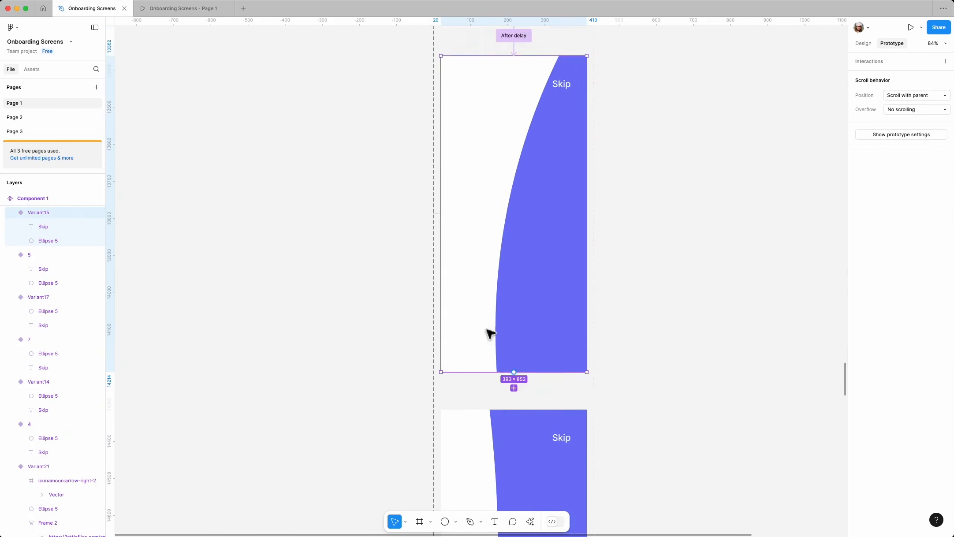
scroll(486, 330, down, 1)
drag(514, 322, 517, 363)
scroll(517, 361, down, 1)
click(521, 274)
click(527, 384)
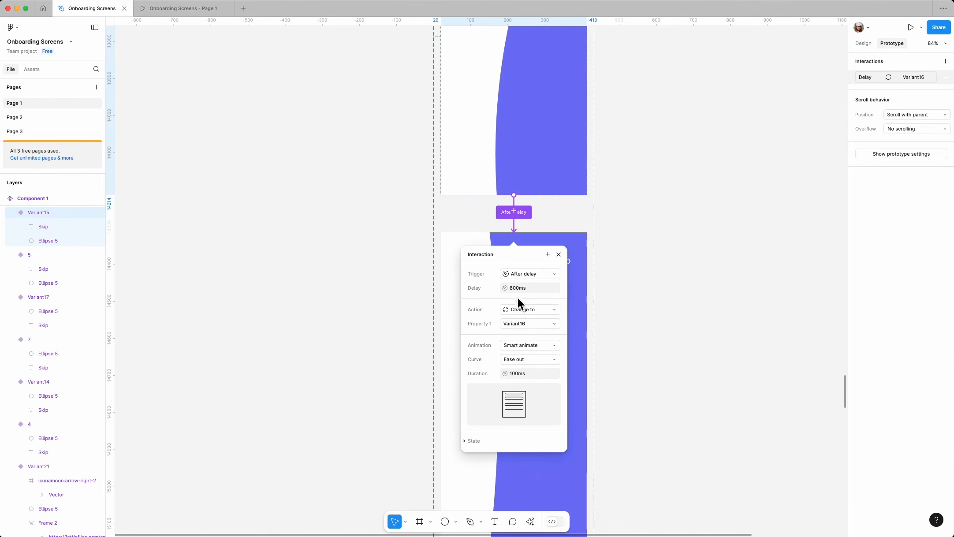
click(558, 254)
Connect Variant16 to Variant17 with an After delay trigger, keeping the Change to action and Smart animate
scroll(527, 330, down, 4)
click(526, 332)
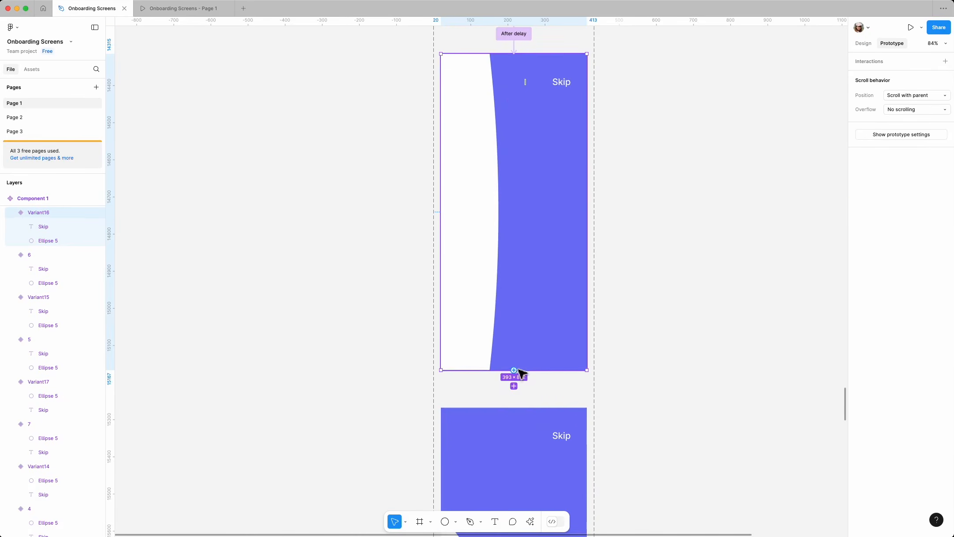
drag(515, 369, 521, 422)
scroll(522, 419, down, 4)
click(548, 273)
click(533, 379)
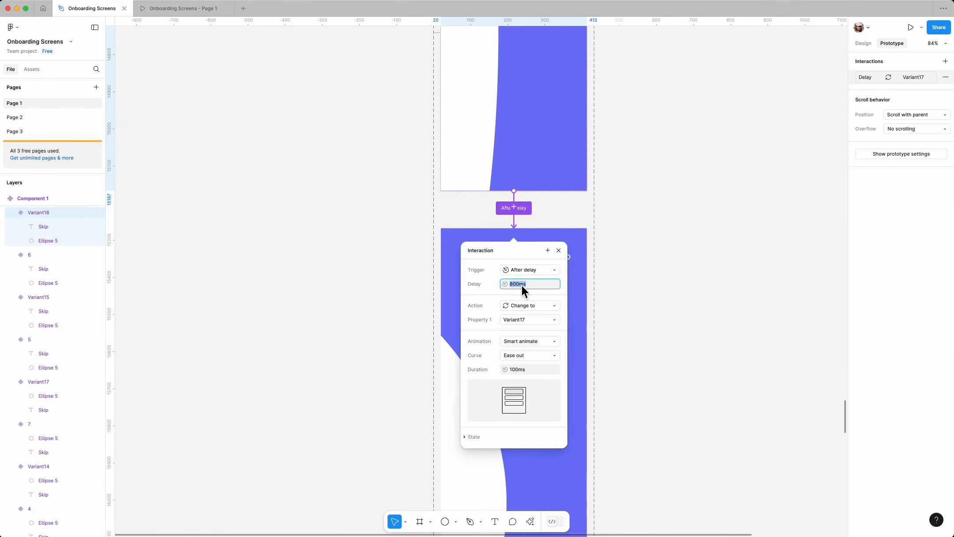
click(559, 250)
Connect Variant17 to Variant18 with an After delay trigger and set the delay to 1 ms
scroll(517, 315, down, 4)
click(517, 318)
drag(515, 363, 517, 415)
scroll(518, 412, down, 3)
click(534, 318)
click(533, 427)
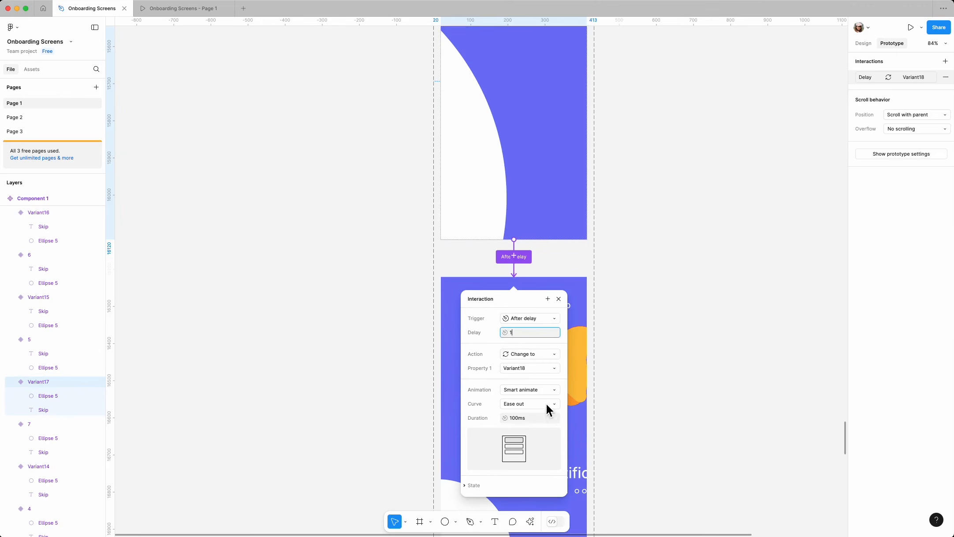
key(Escape)
Connect Variant18 to Variant19 with an After delay trigger and set the delay to 1 ms
scroll(504, 354, down, 1)
scroll(500, 350, down, 5)
click(520, 355)
drag(514, 362, 517, 412)
scroll(519, 410, down, 3)
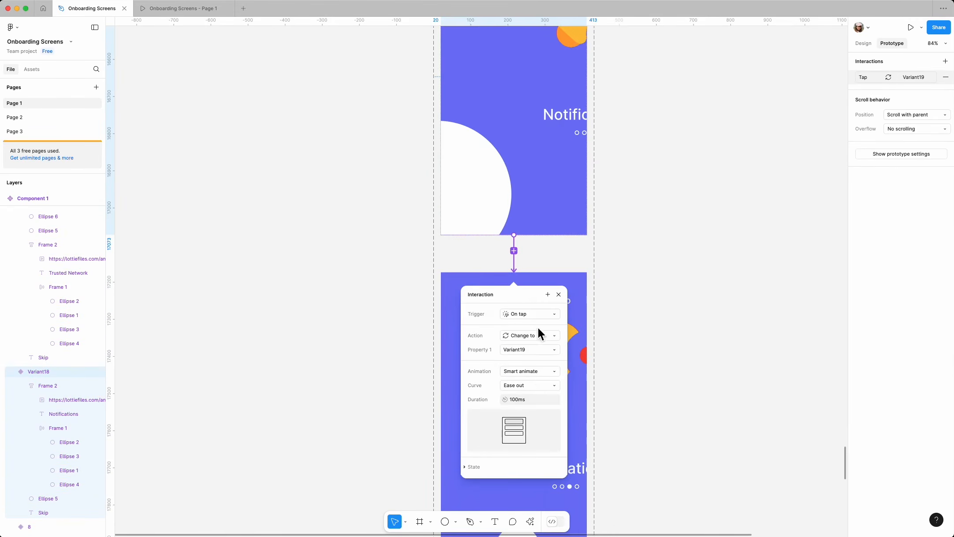
click(534, 315)
click(528, 424)
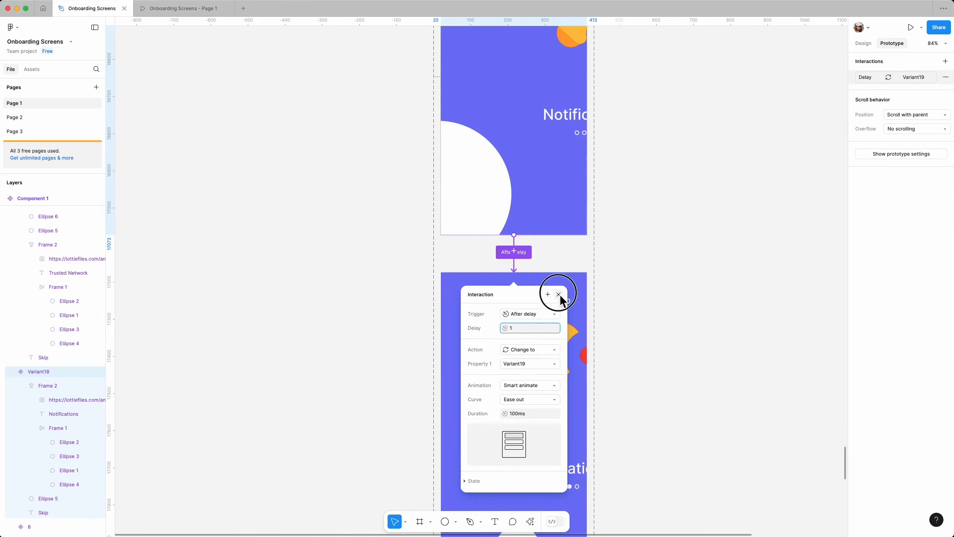
key(Escape)
Connect Variant19 to Variant20 with an After delay trigger and set the delay to 1 ms
scroll(506, 375, down, 5)
scroll(502, 371, down, 1)
click(512, 334)
drag(515, 348, 514, 392)
scroll(516, 390, down, 3)
click(539, 301)
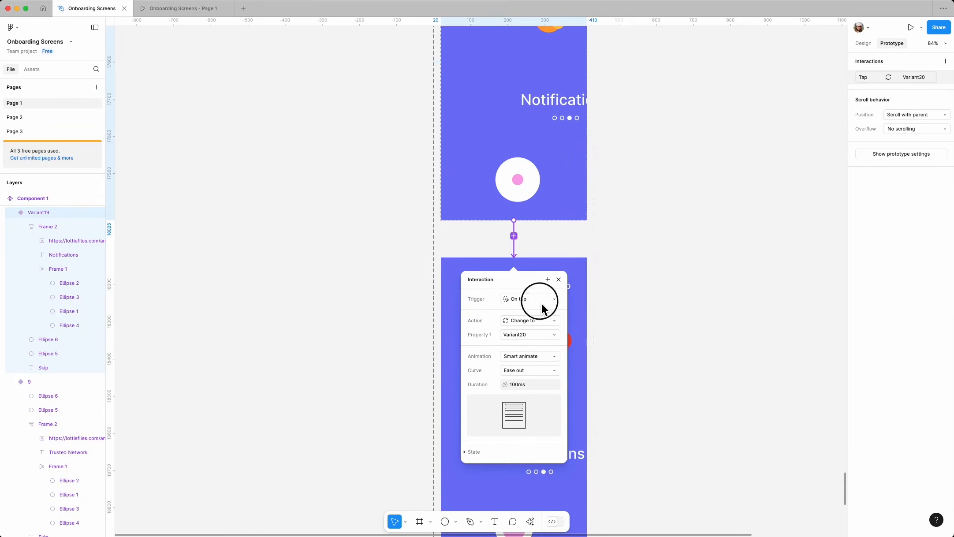
click(530, 408)
click(514, 314)
text(1)
key(Return)
click(560, 280)
Connect Variant20 to Variant21 with an After delay trigger and clear the selection
scroll(508, 364, down, 6)
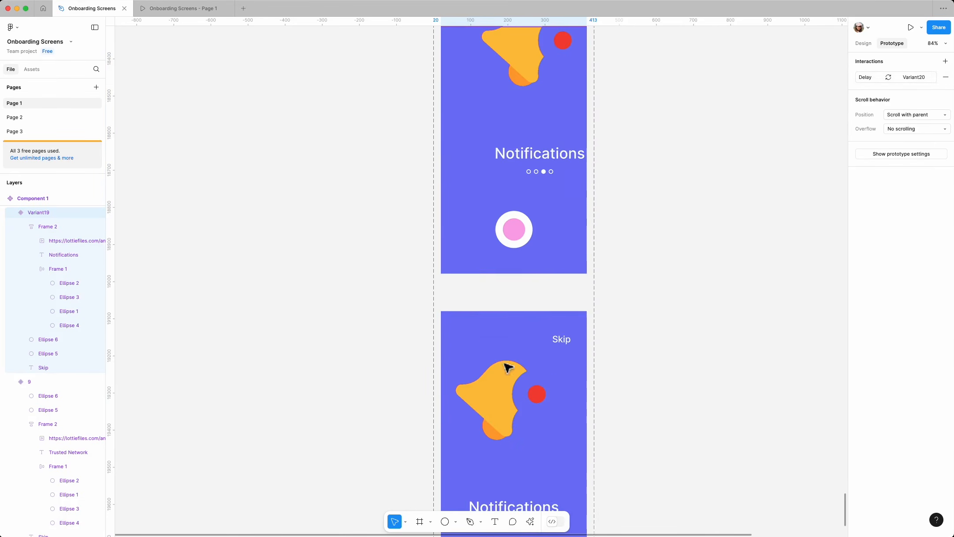
click(515, 263)
drag(514, 289, 511, 329)
click(526, 353)
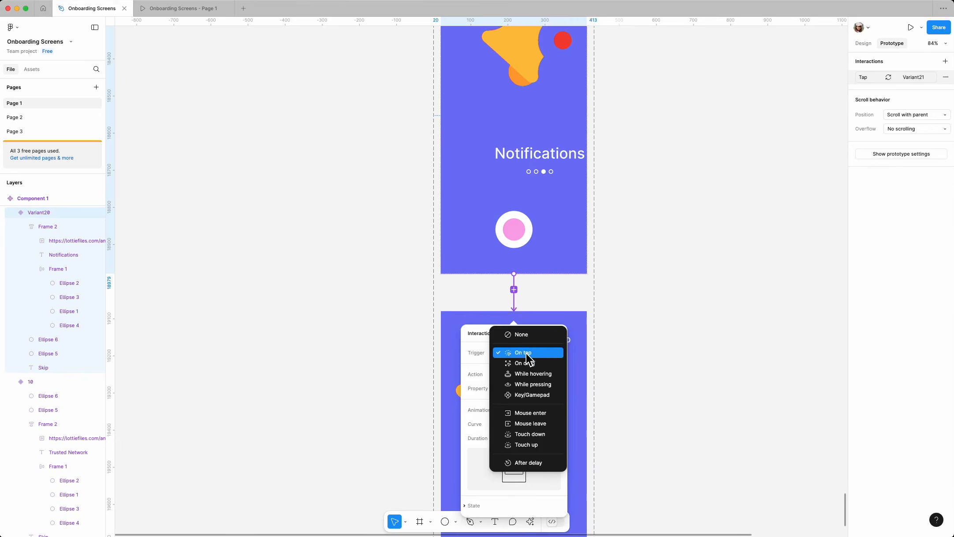
click(528, 463)
click(561, 331)
scroll(528, 374, down, 5)
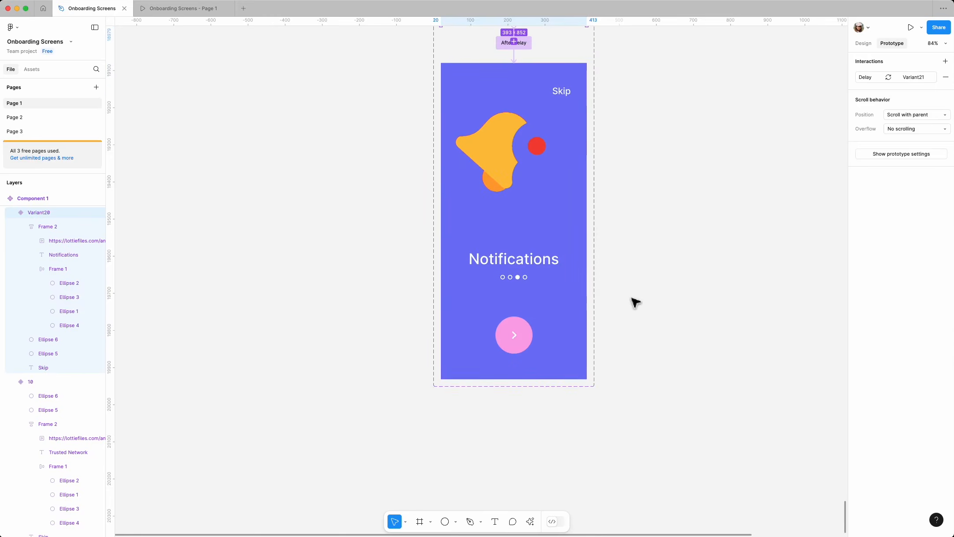
scroll(639, 295, up, 3)
click(652, 282)
Return to design mode, then open the prototype preview and play the transition from the Save money screen with its arrow button
click(863, 43)
scroll(507, 322, down, 10)
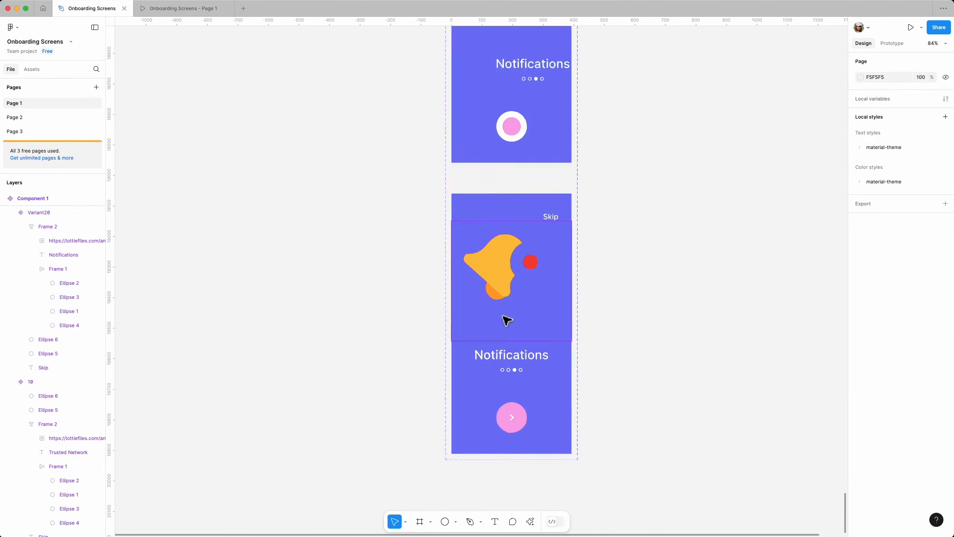
scroll(513, 328, up, 3)
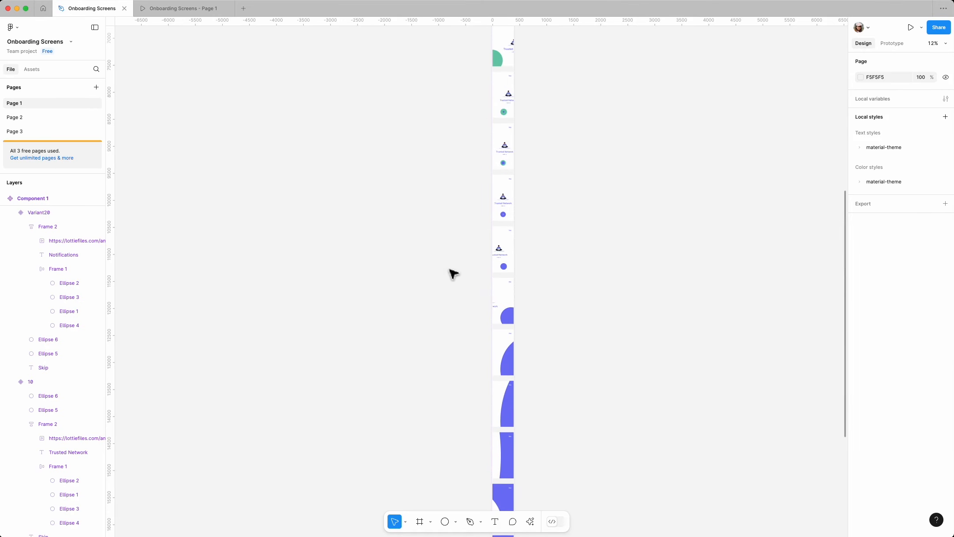
click(192, 14)
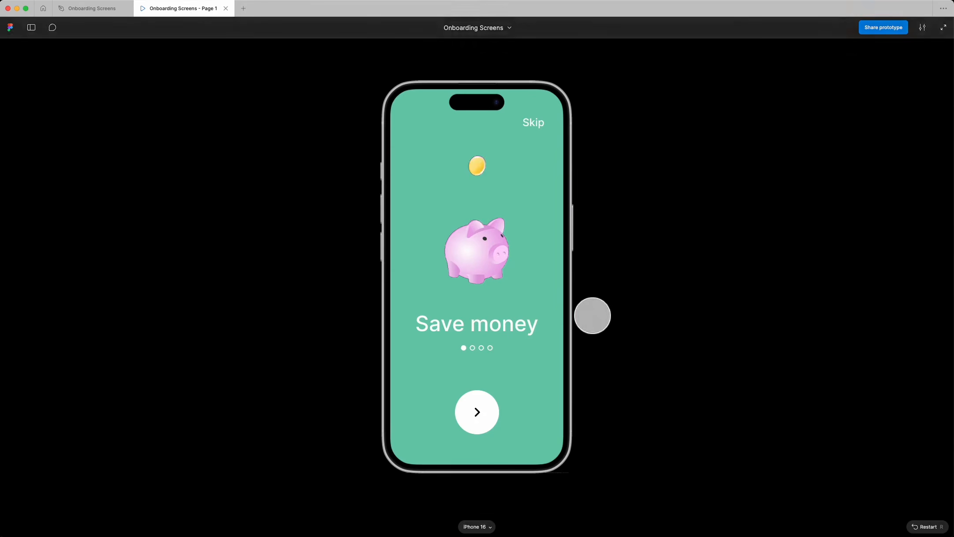
click(478, 412)
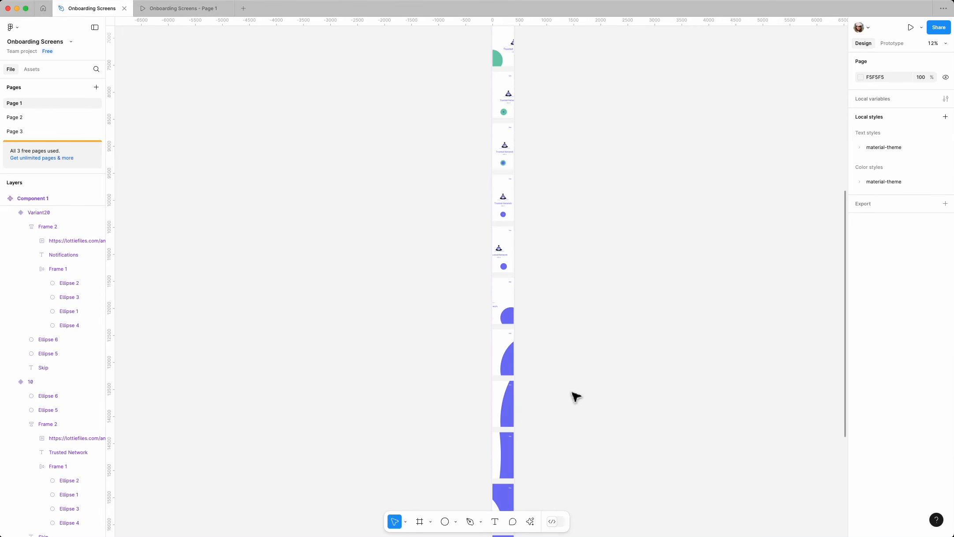
Extend the Component 1 set downward to a height of about 40024 to make room for more variants
scroll(575, 397, down, 7)
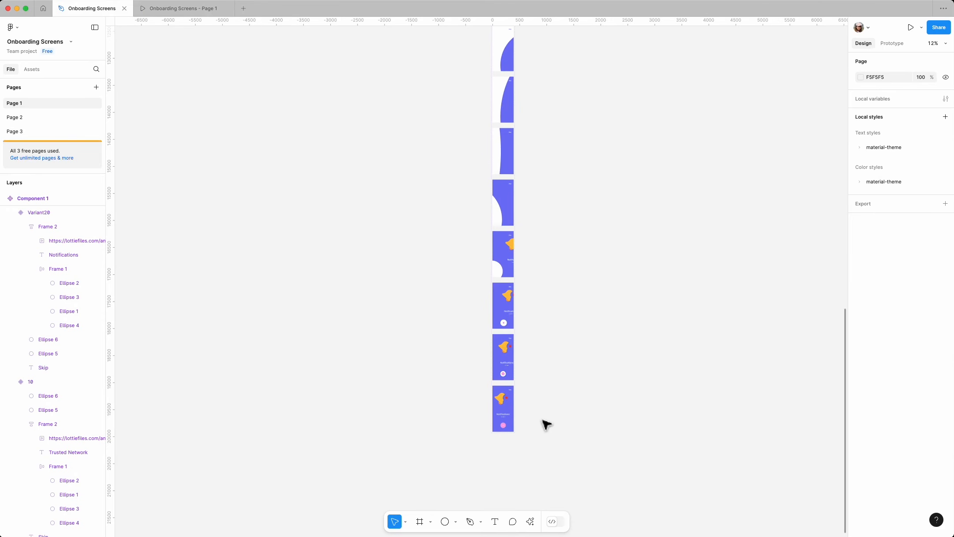
scroll(548, 423, down, 5)
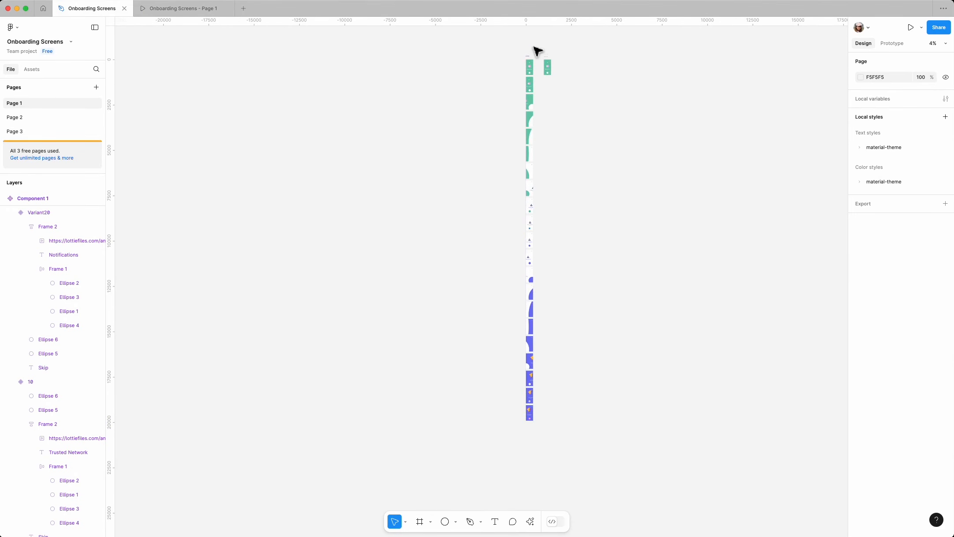
click(529, 177)
scroll(530, 173, up, 5)
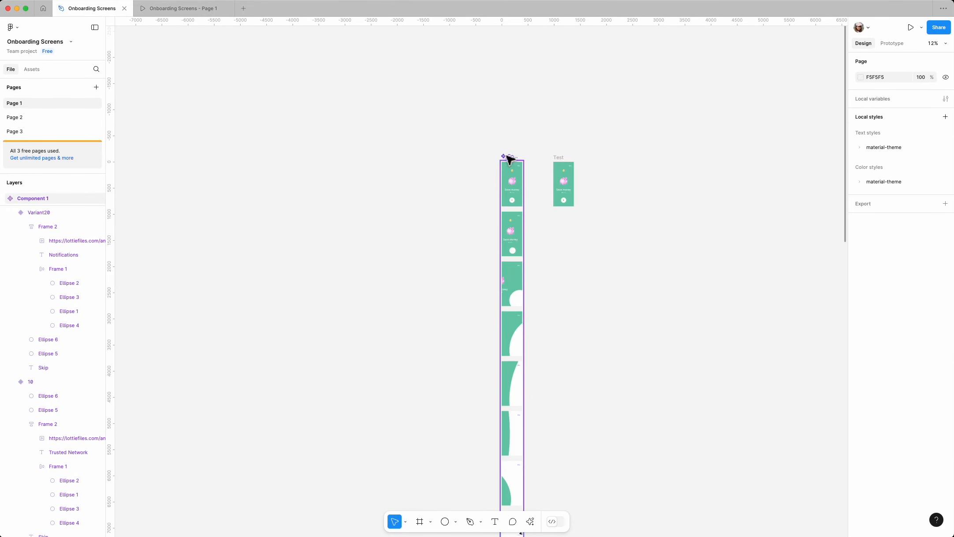
click(510, 159)
scroll(532, 264, down, 15)
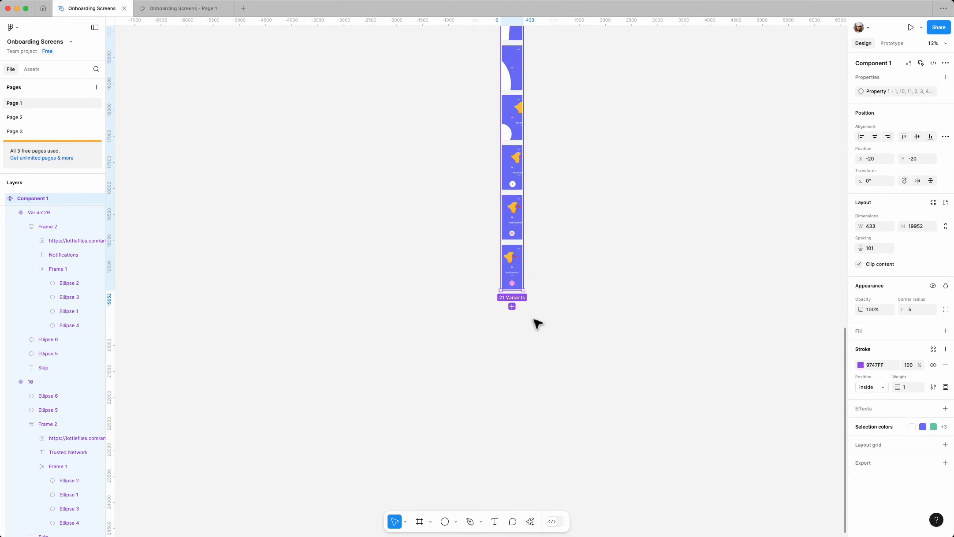
drag(524, 298, 525, 446)
scroll(552, 228, up, 5)
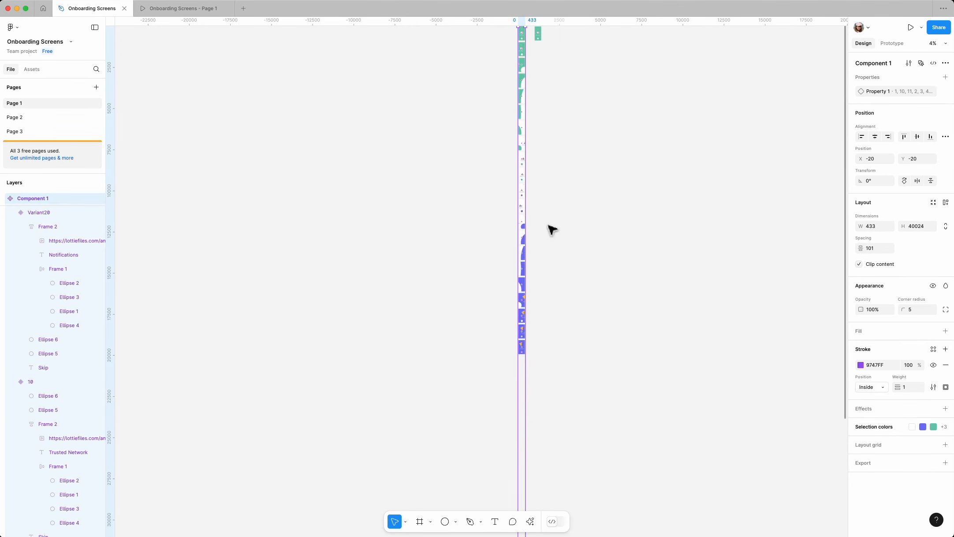
Add a new variant duplicated from Variant12, the shifted Trusted Network screen with the purple circle
scroll(538, 220, up, 5)
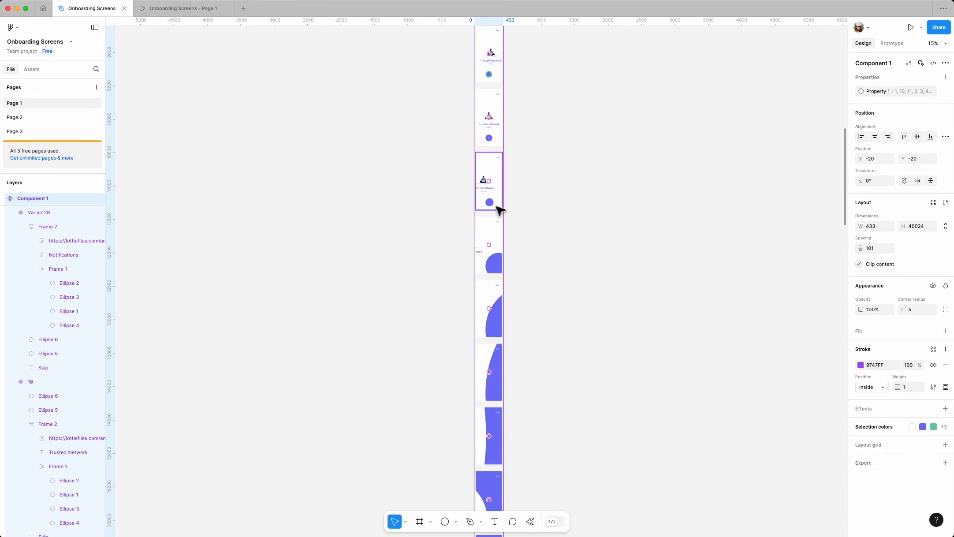
scroll(500, 211, up, 5)
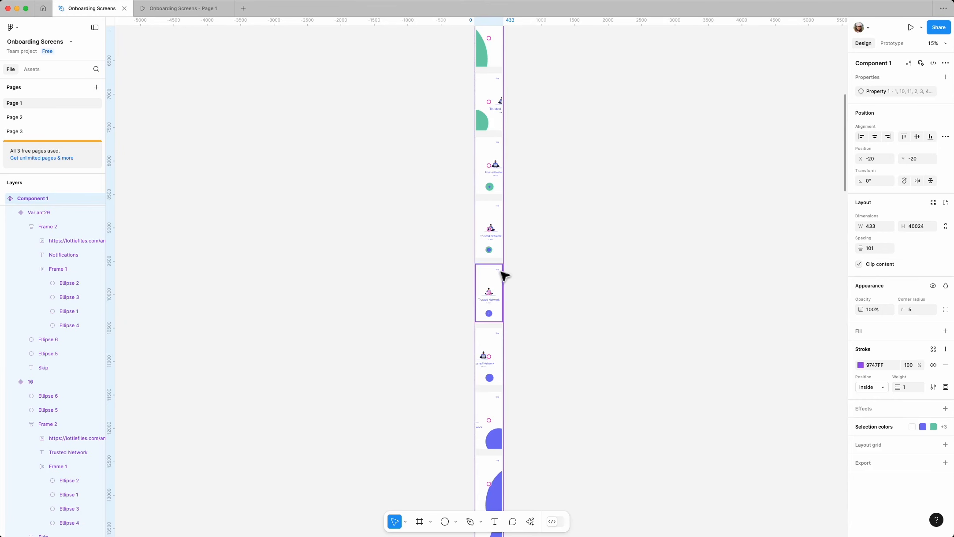
scroll(515, 357, down, 10)
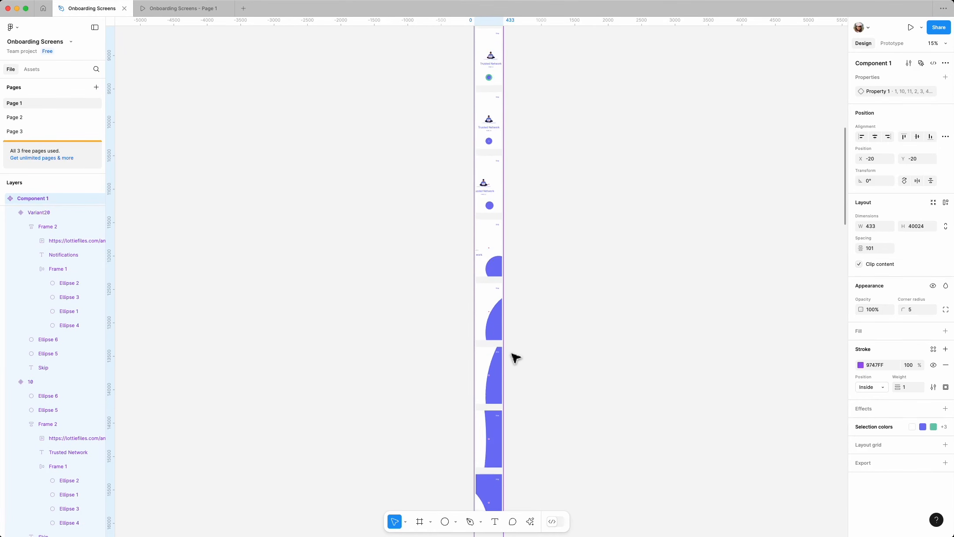
scroll(559, 344, up, 8)
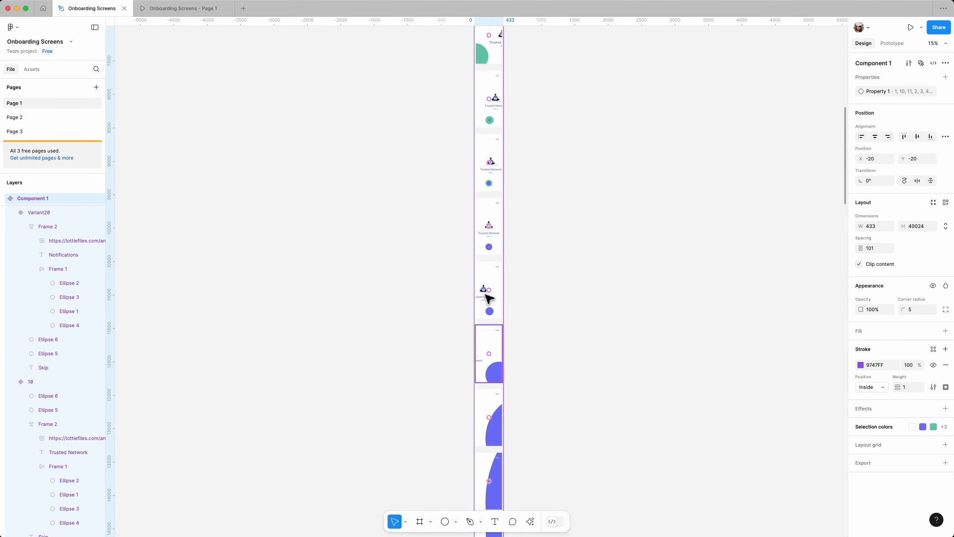
scroll(493, 292, up, 5)
click(535, 352)
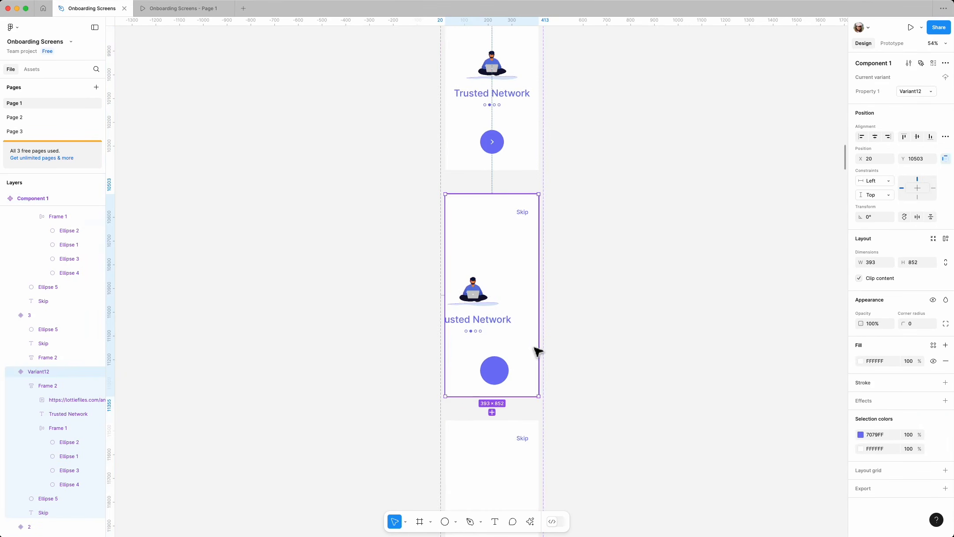
scroll(537, 352, down, 3)
click(492, 299)
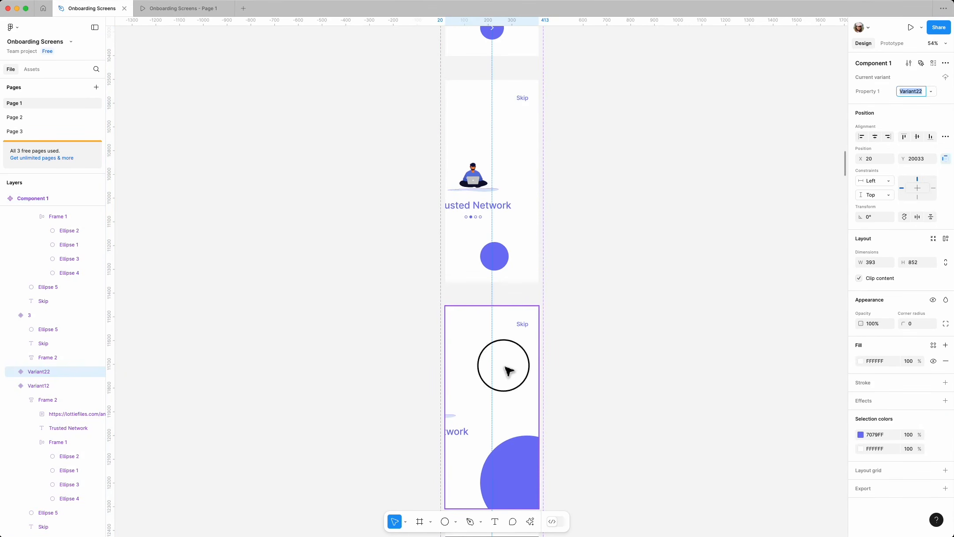
Add a new variant duplicated from each of Variant13, Variant14 and Variant15
scroll(505, 372, down, 3)
click(493, 390)
scroll(496, 397, down, 5)
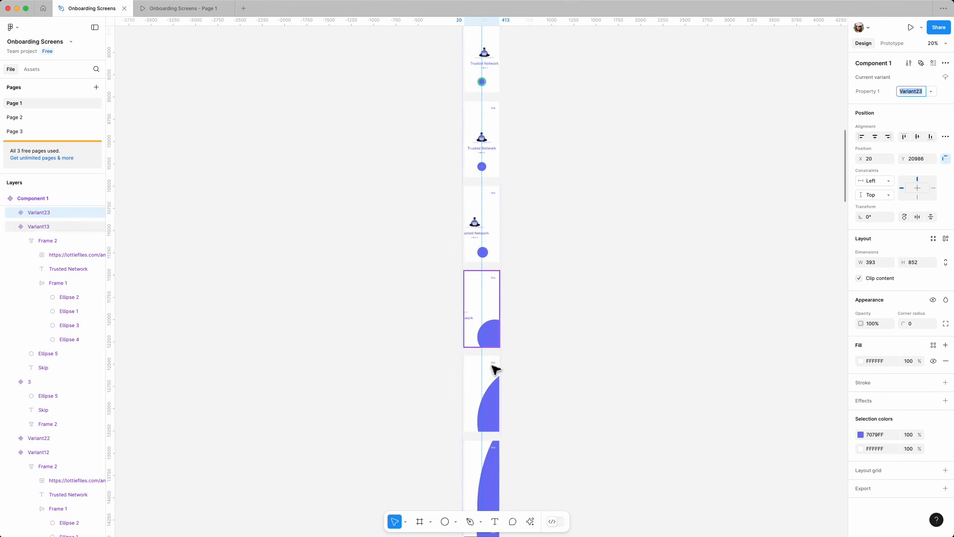
scroll(496, 369, down, 2)
click(487, 315)
click(486, 394)
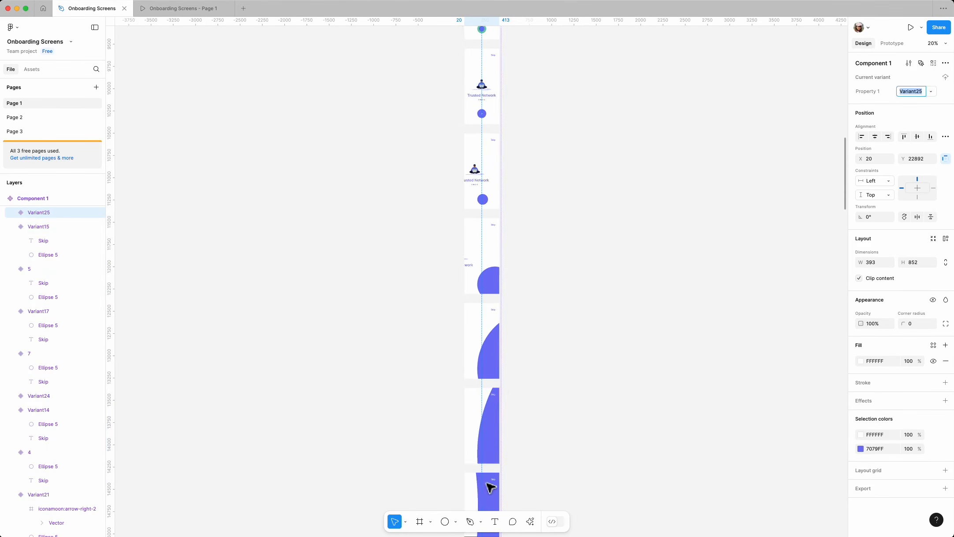
Add a new variant duplicated from each of Variant16, Variant17 and Variant18
scroll(487, 483, down, 3)
click(492, 373)
click(484, 437)
scroll(484, 432, down, 3)
click(487, 361)
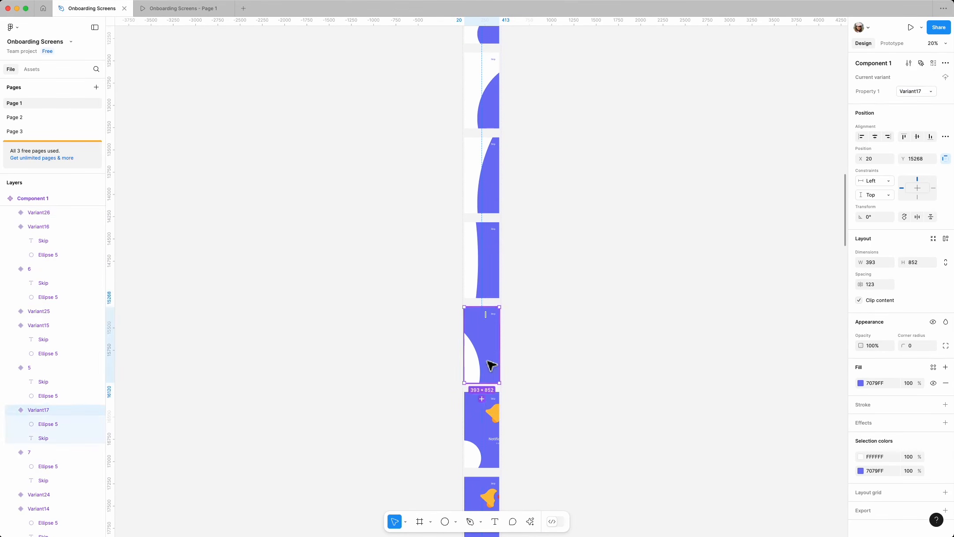
click(486, 415)
Add a new variant duplicated from each of Variant19, Variant20 and Variant21, the last Notifications screens
click(486, 490)
scroll(489, 441, down, 4)
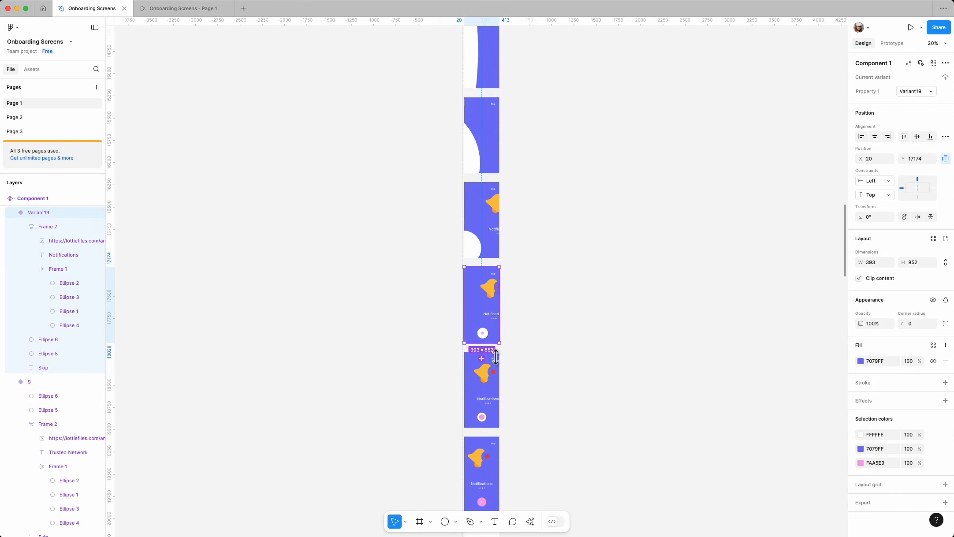
click(483, 359)
click(487, 388)
click(484, 444)
scroll(491, 395, down, 3)
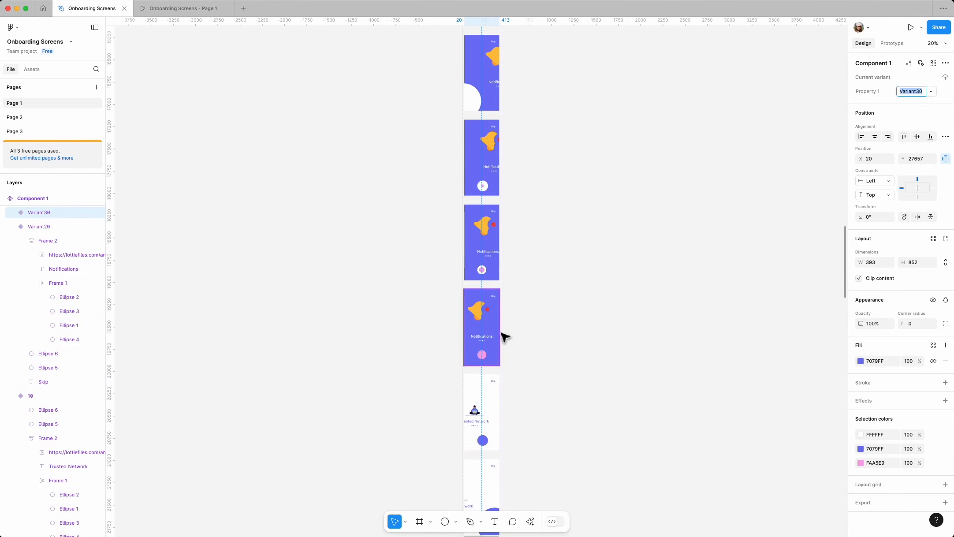
click(496, 351)
click(482, 373)
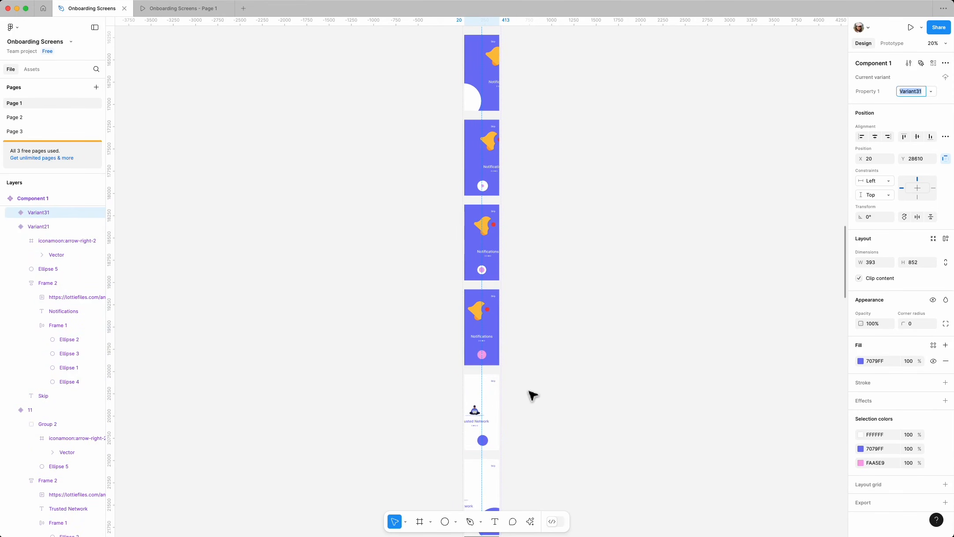
scroll(533, 396, down, 20)
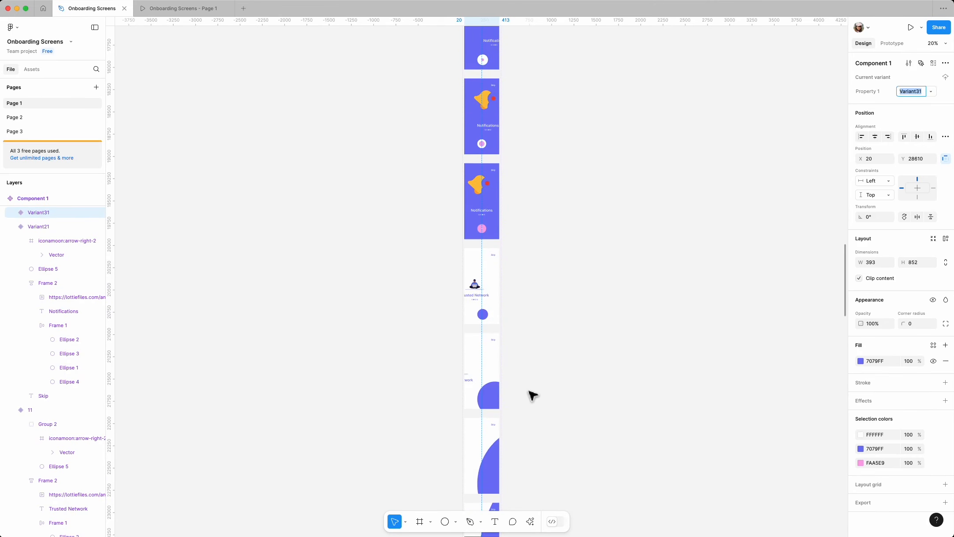
scroll(531, 395, down, 10)
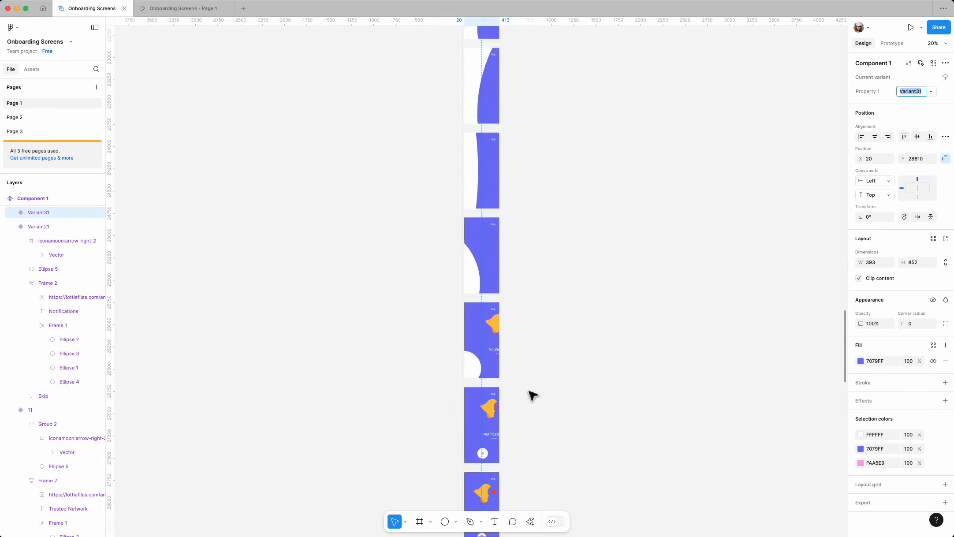
scroll(473, 292, up, 5)
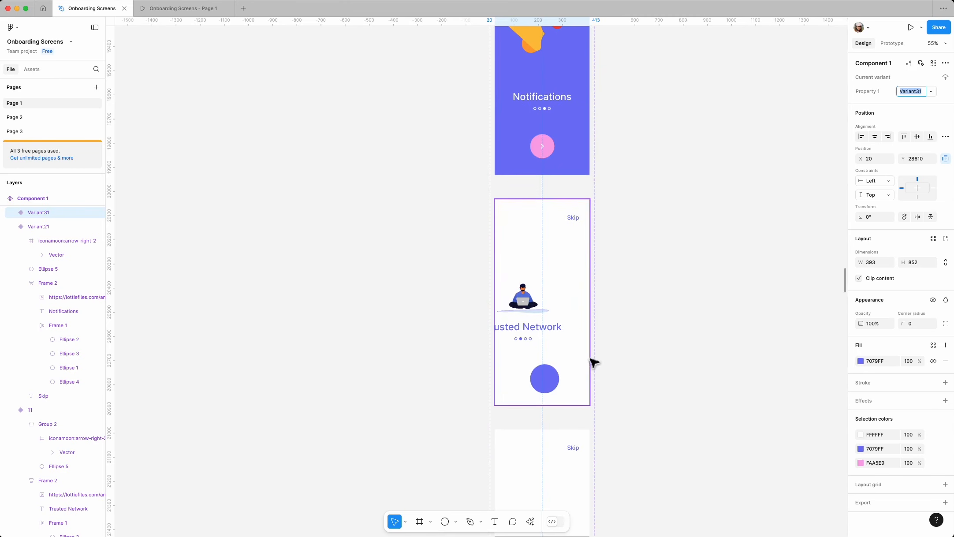
Recolour Variant22's circle to the pink of the Notifications button and delete its Trusted Network frame
scroll(593, 362, up, 1)
double_click(558, 399)
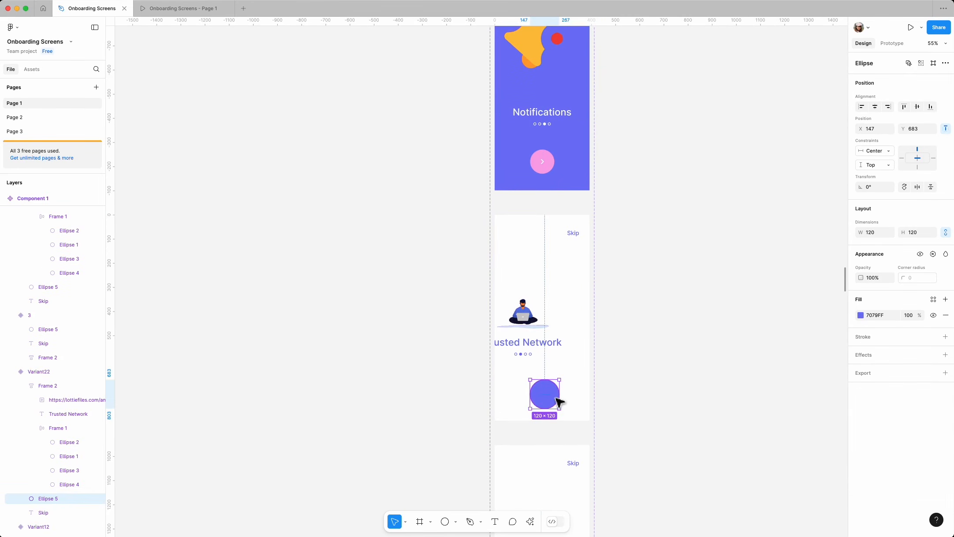
key(i)
click(543, 162)
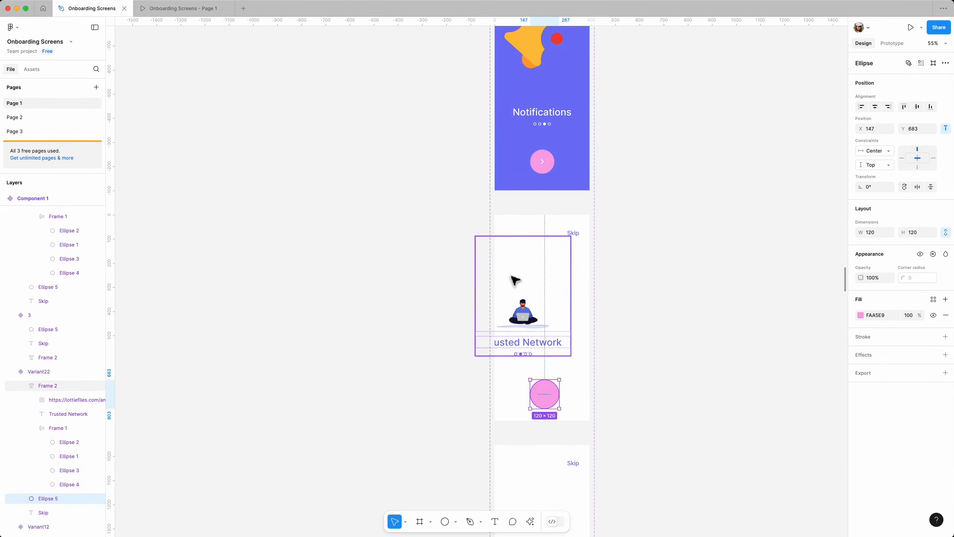
click(511, 277)
key(Delete)
scroll(536, 304, up, 3)
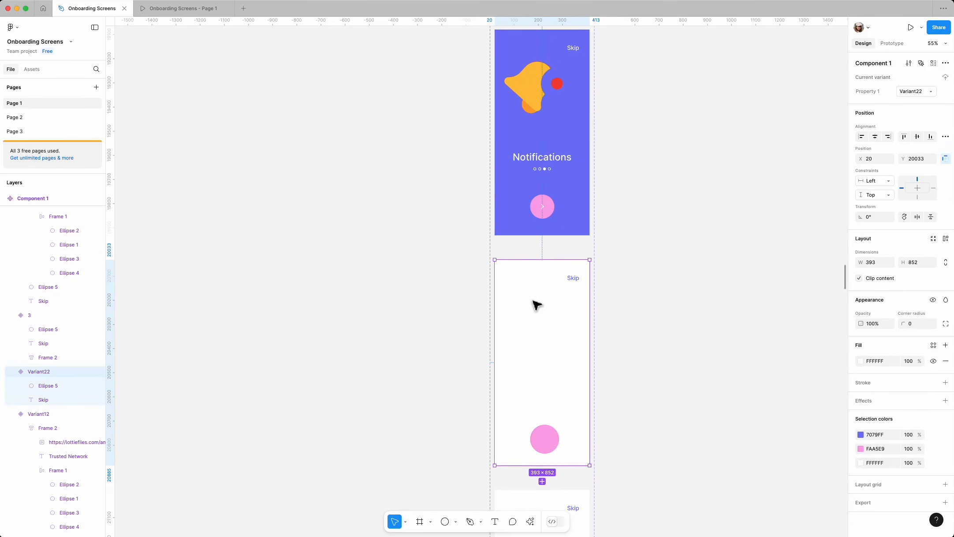
Fill Variant22's background with 7079FF and set its Skip text to white
click(863, 361)
click(763, 493)
double_click(577, 280)
click(862, 443)
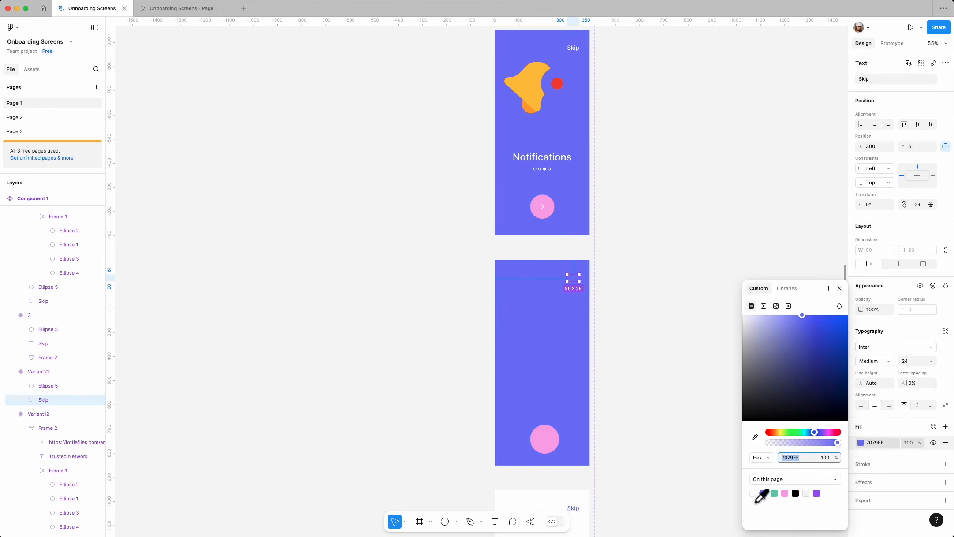
click(755, 493)
click(840, 289)
Copy the Notifications content frame from the variant above into Variant22 and shift it left to X -60
double_click(534, 107)
key(super+c)
click(556, 345)
key(super+v)
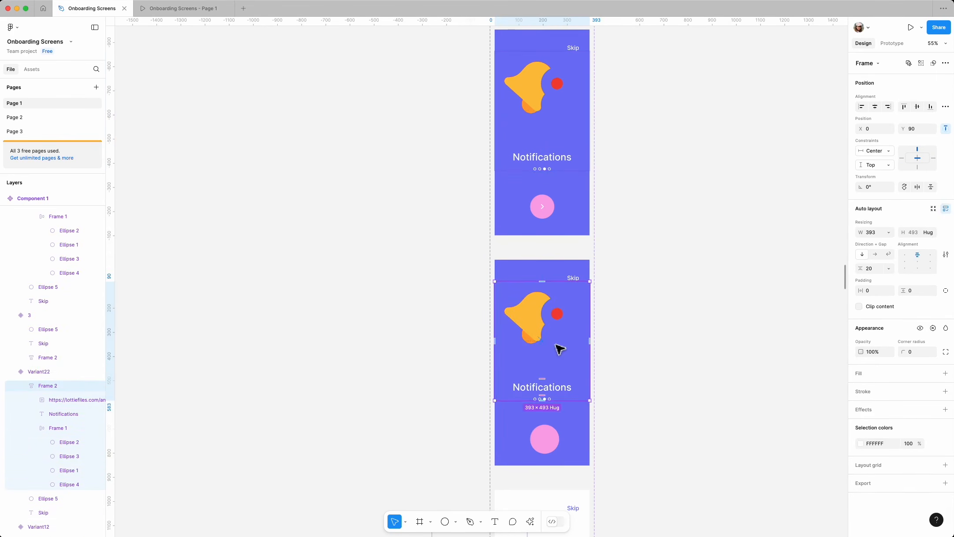
key(shift+Left)
key(shift+Left)
key(shift+Left)
key(shift+Left)
key(shift+Left)
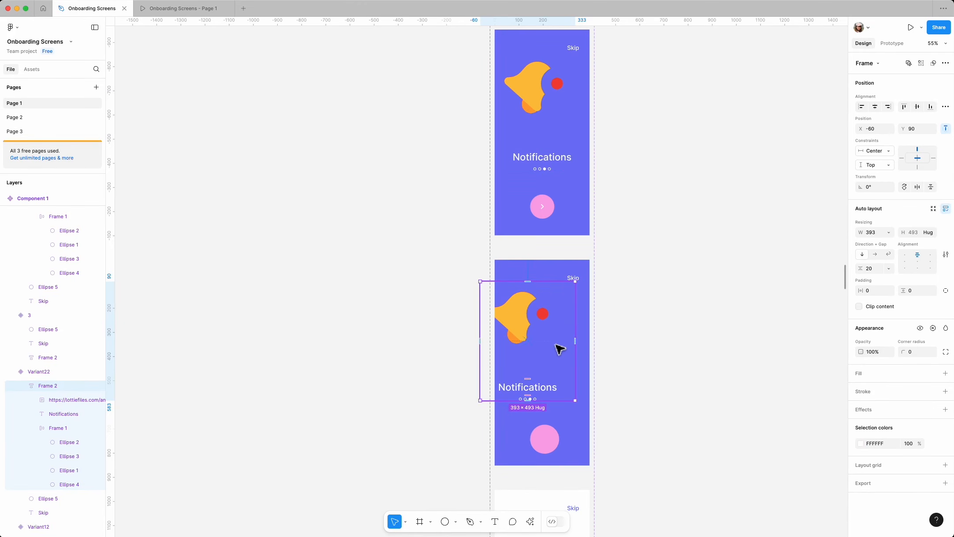
Recolour Variant23's large circle to the pink of the circle above and set its Skip text to white
scroll(556, 345, down, 5)
double_click(572, 427)
key(i)
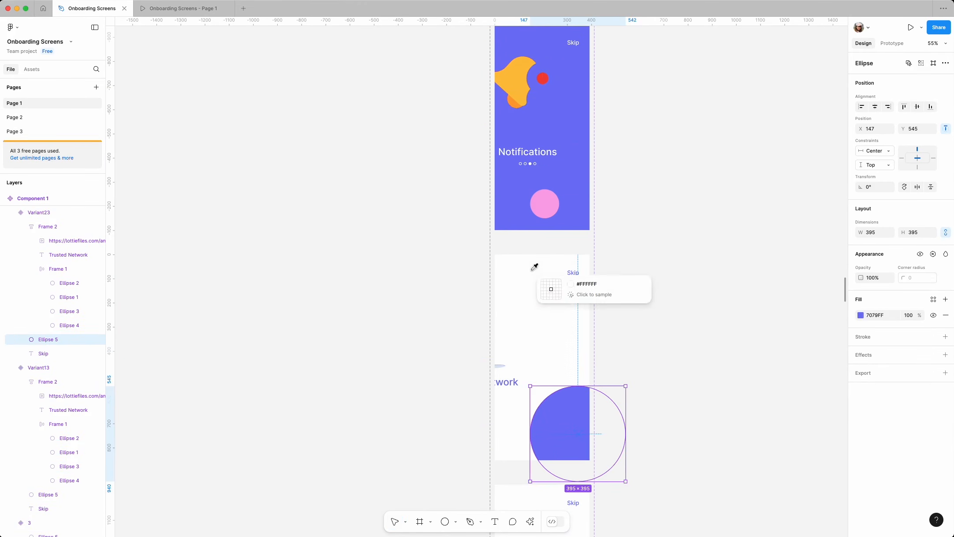
click(545, 207)
click(577, 275)
click(861, 443)
click(754, 493)
click(840, 289)
Fill Variant23's background with 7079FF and delete its Trusted Network frame
click(522, 289)
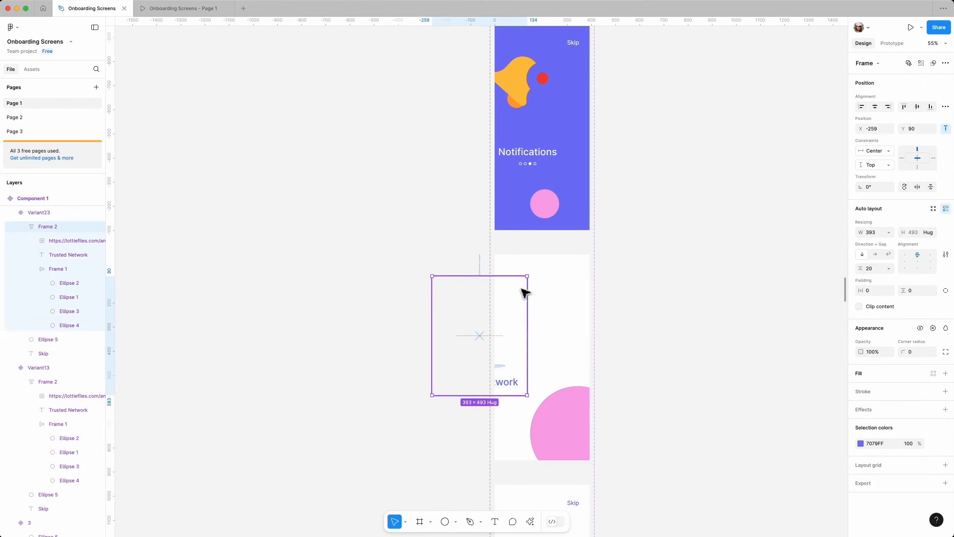
click(547, 297)
click(860, 361)
click(763, 493)
double_click(503, 369)
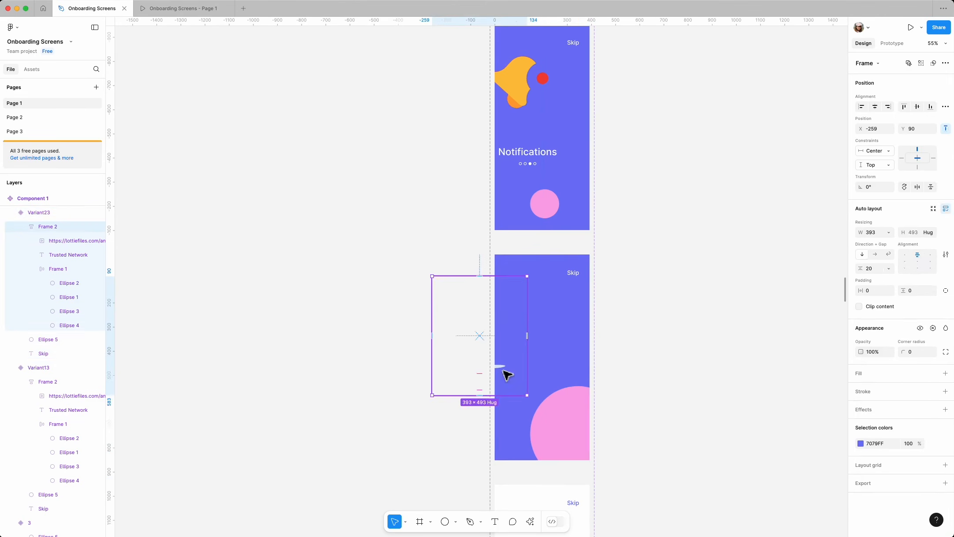
key(Delete)
Copy the Notifications content frame from Variant22 into Variant23 and shift it left until about half of it leaves the screen
click(518, 105)
double_click(518, 105)
key(super+c)
click(556, 312)
key(super+v)
key(shift+Left)
key(shift+Left)
key(shift+Left)
key(shift+Left)
key(shift+Left)
key(shift+Left)
key(shift+Left)
key(shift+Left)
key(shift+Left)
key(shift+Left)
key(shift+Left)
key(shift+Left)
key(shift+Left)
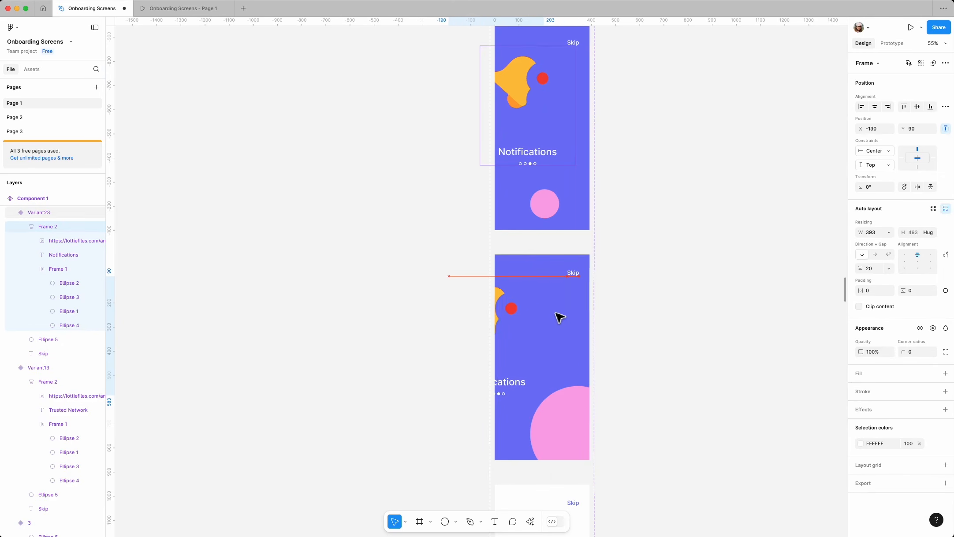
click(626, 334)
Recolour Variant24's enlarged circle to the pink of Variant23's circle and set its Skip text to white
scroll(626, 334, down, 5)
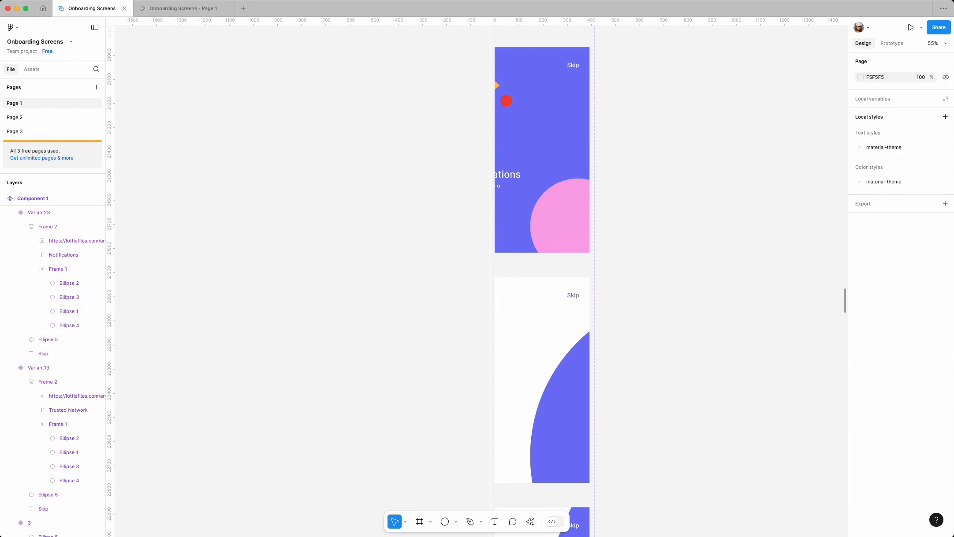
double_click(571, 437)
key(i)
click(571, 221)
click(570, 297)
click(861, 443)
click(763, 493)
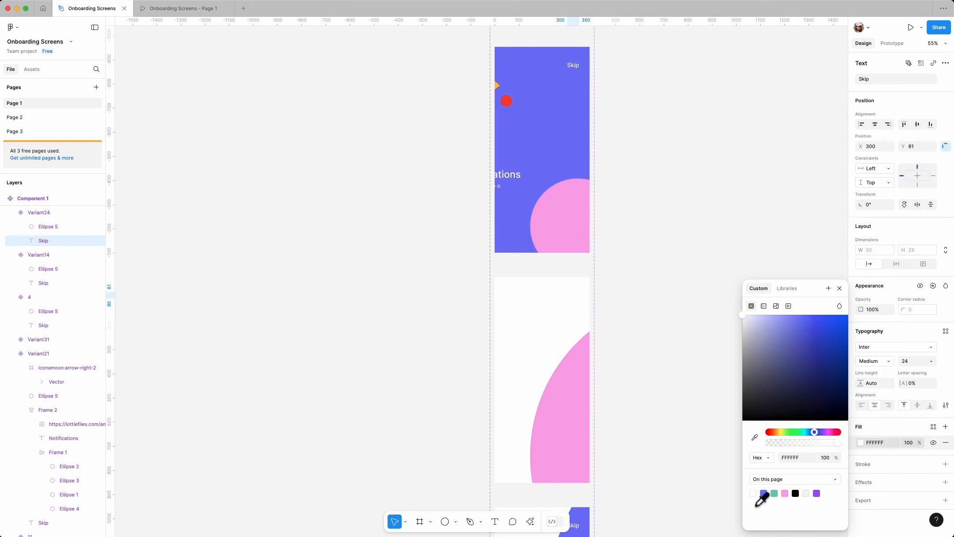
Fill Variant24's background with 7079FF
click(573, 315)
click(861, 383)
click(765, 493)
click(840, 289)
click(745, 331)
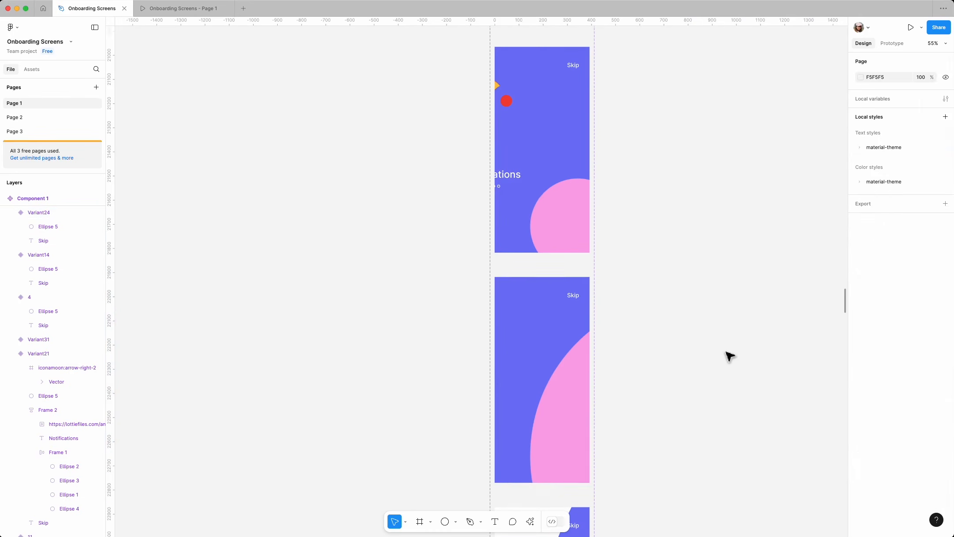
Recolour Variant25's huge circle to the pink of the circle above and fill the background with 7079FF
scroll(656, 336, down, 7)
double_click(568, 327)
key(i)
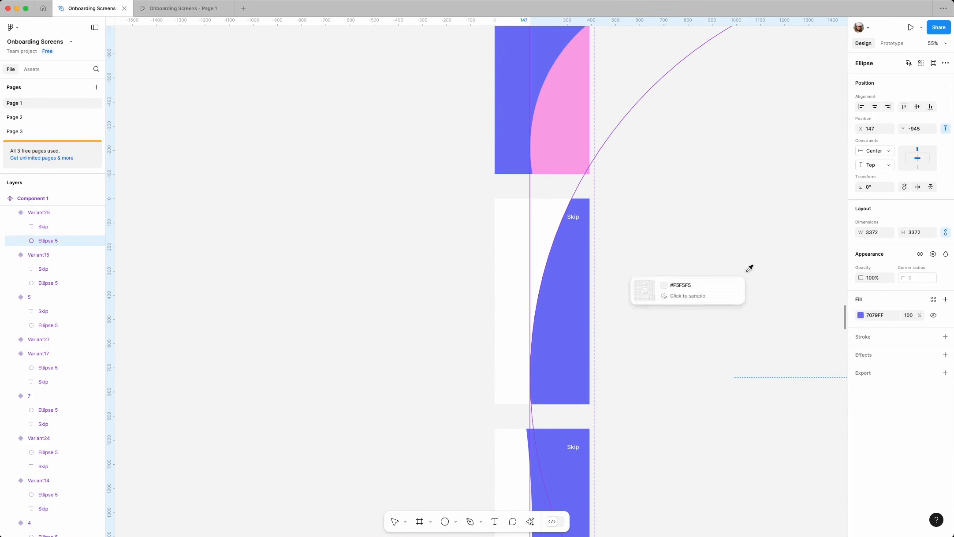
click(566, 138)
click(540, 232)
click(861, 361)
click(763, 494)
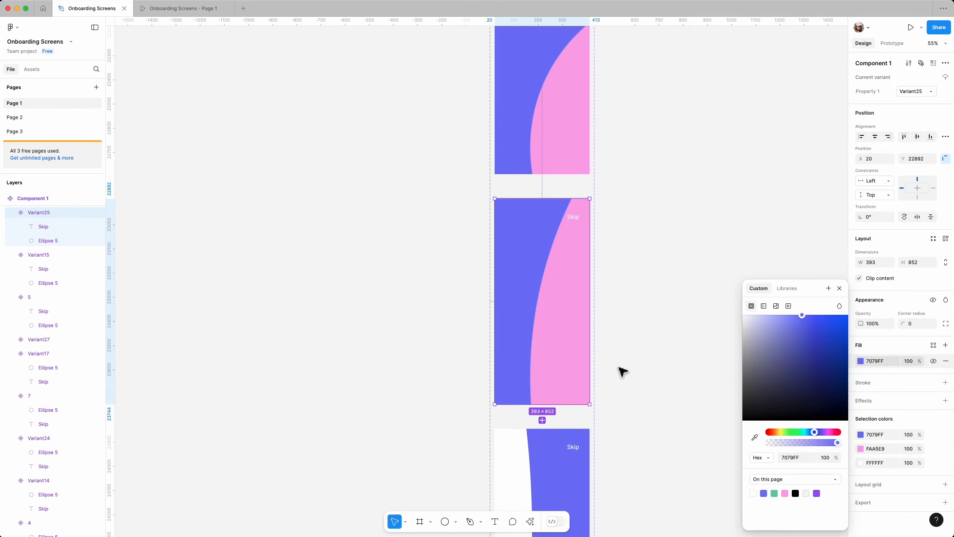
click(656, 374)
Fill Variant26's background with pink FAA5E9 and its ellipse with 7079FF
scroll(655, 388, down, 3)
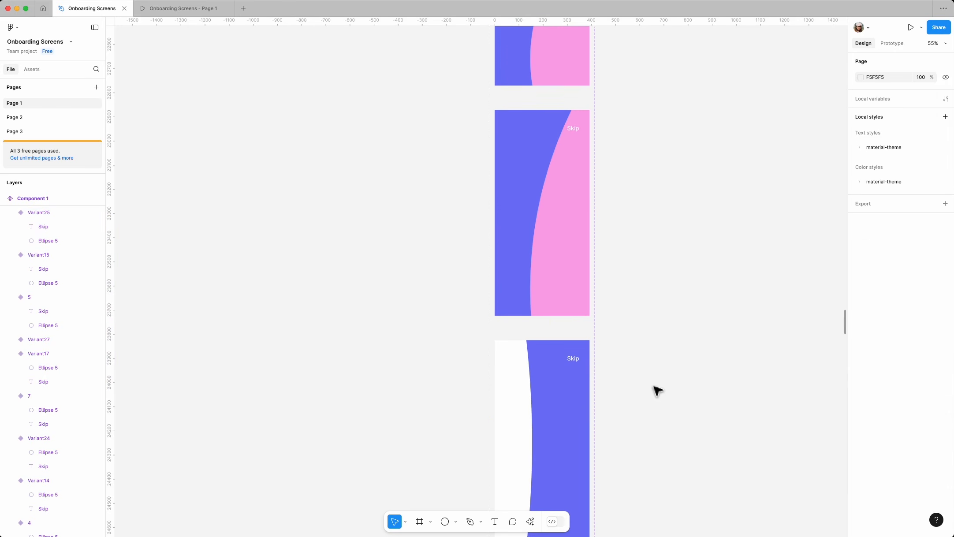
click(569, 358)
click(860, 384)
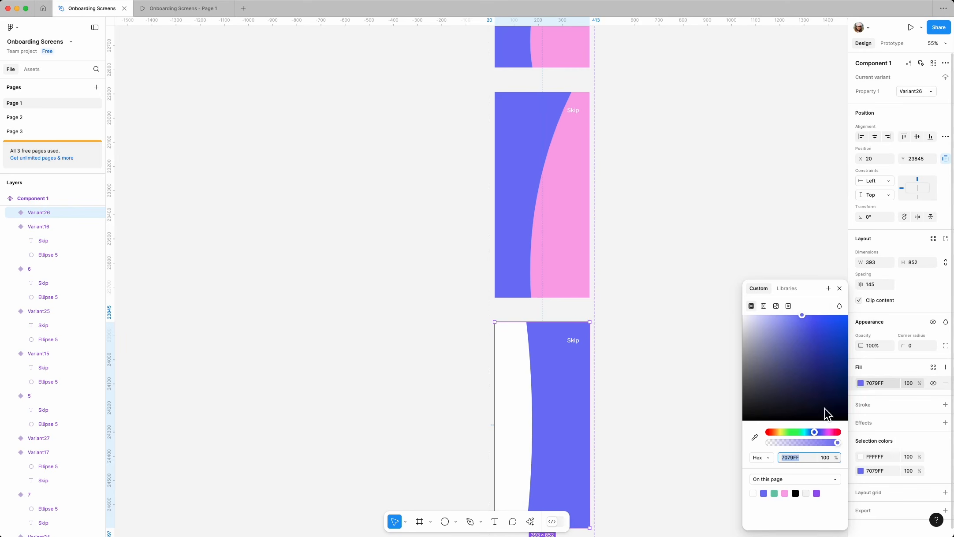
click(774, 493)
double_click(512, 397)
click(861, 315)
click(764, 493)
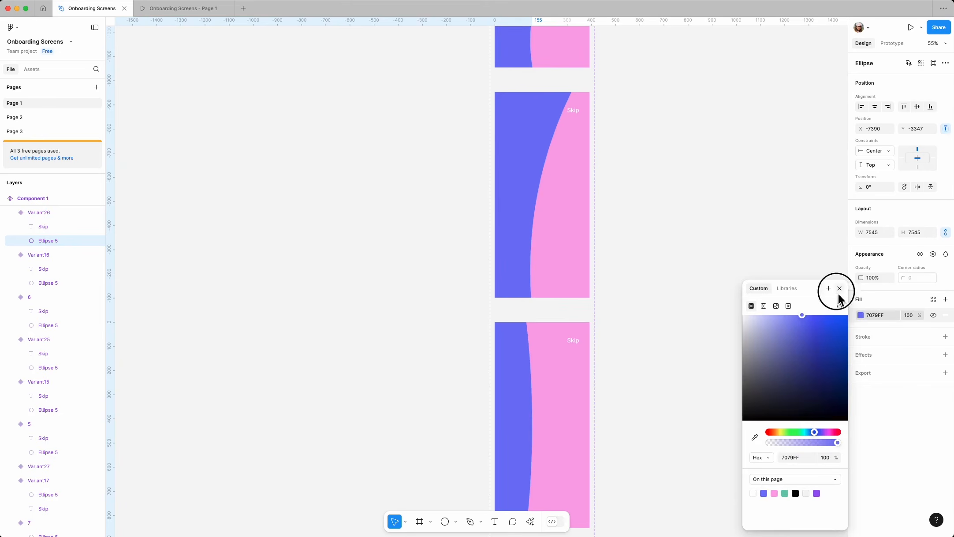
click(839, 289)
Recolour Variant27's ellipse to purple 7079FF and fill its background with pink FAA5E9
scroll(694, 325, down, 7)
double_click(525, 429)
key(i)
click(565, 355)
click(565, 356)
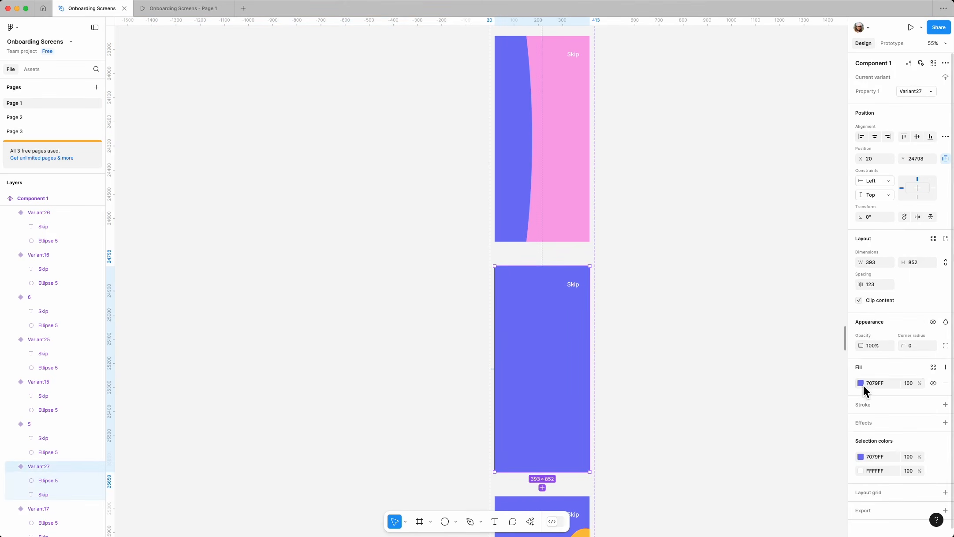
click(861, 383)
click(774, 493)
click(682, 327)
Delete the Notifications content frame from Variant28
scroll(686, 315, down, 5)
scroll(689, 320, down, 3)
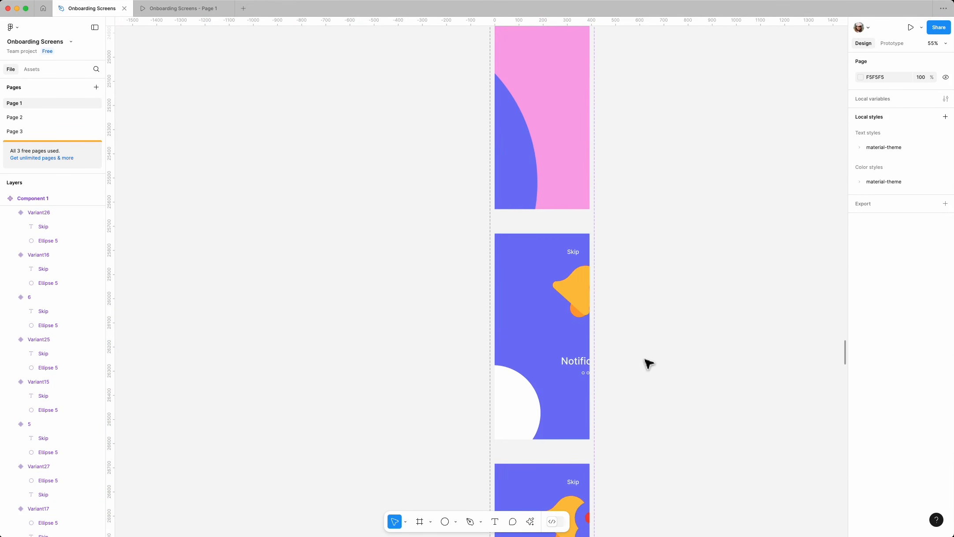
double_click(582, 299)
key(Delete)
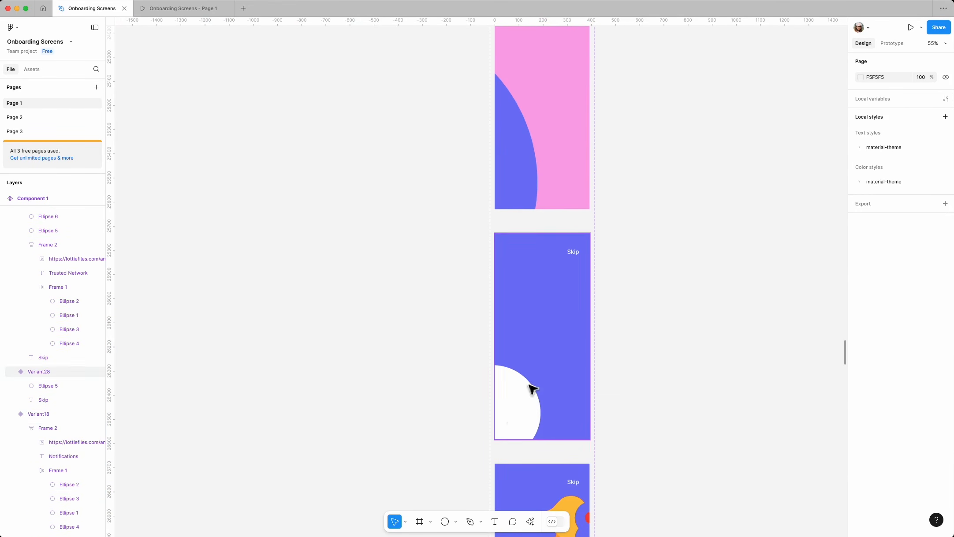
Recolour Variant28's white circle to 7079FF and fill its background with FAA5E9
double_click(512, 412)
key(i)
click(558, 364)
click(558, 365)
click(863, 361)
click(775, 493)
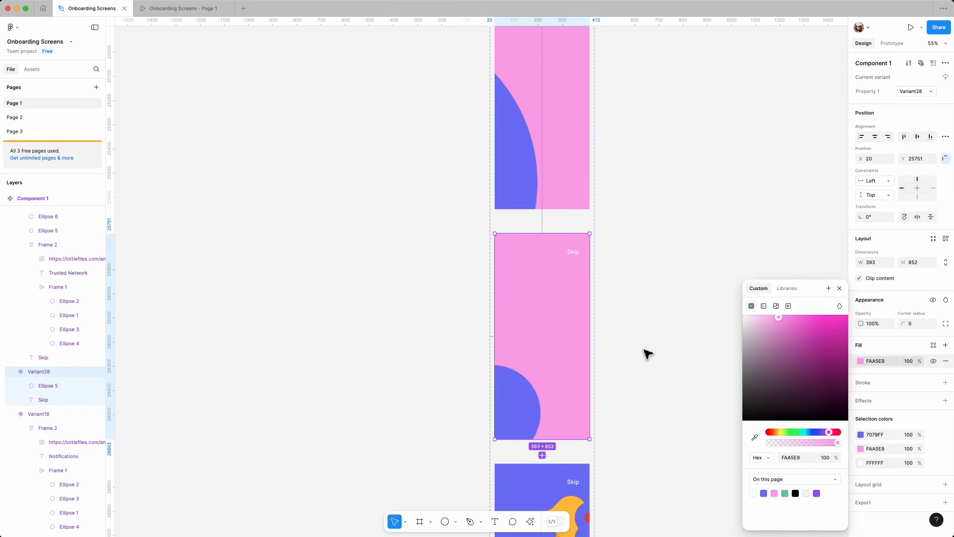
click(646, 354)
Delete the Notifications content frame from Variant29
scroll(646, 354, down, 7)
click(564, 364)
double_click(565, 365)
key(Delete)
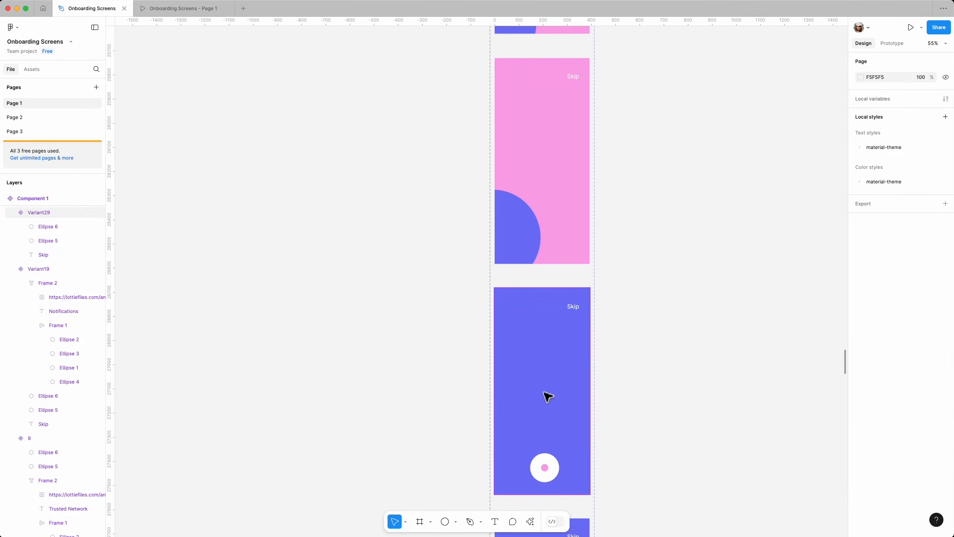
Recolour Variant29's outer circle to 7079FF and fill its background with FAA5E9
double_click(548, 461)
key(i)
click(555, 411)
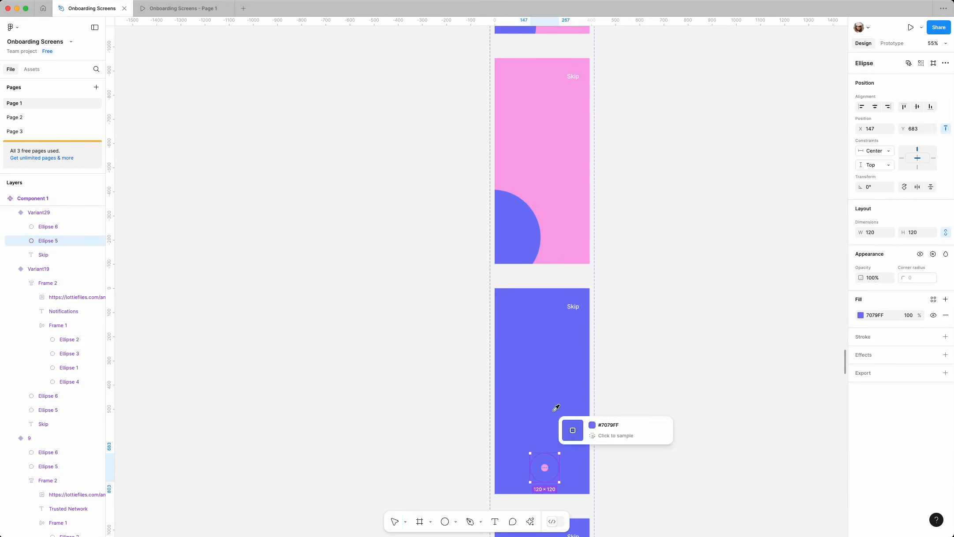
click(554, 411)
click(860, 361)
click(774, 494)
Fill Variant29's small inner circle with white
double_click(547, 469)
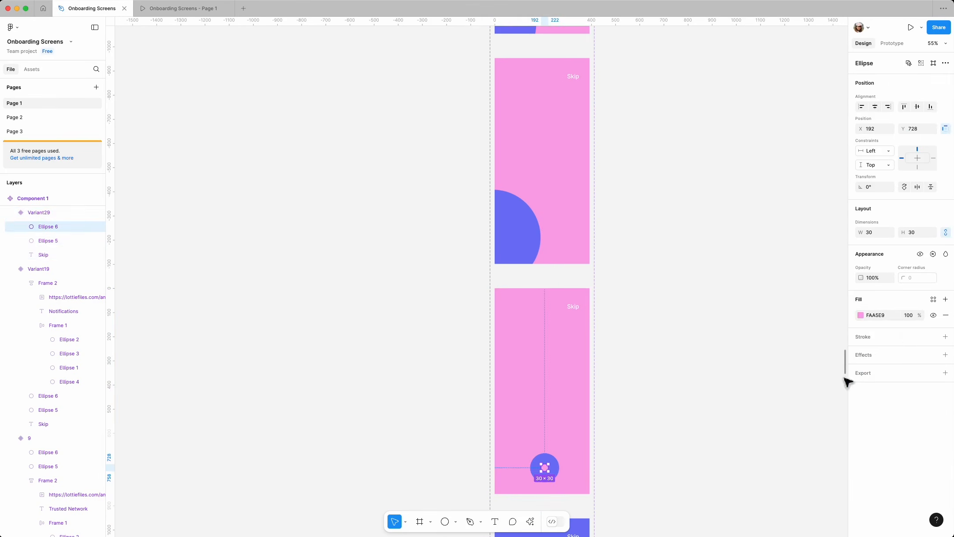
click(860, 361)
click(753, 494)
click(702, 394)
Delete the Notifications content frame from Variant30 and fill its background with FAA5E9
scroll(705, 397, down, 10)
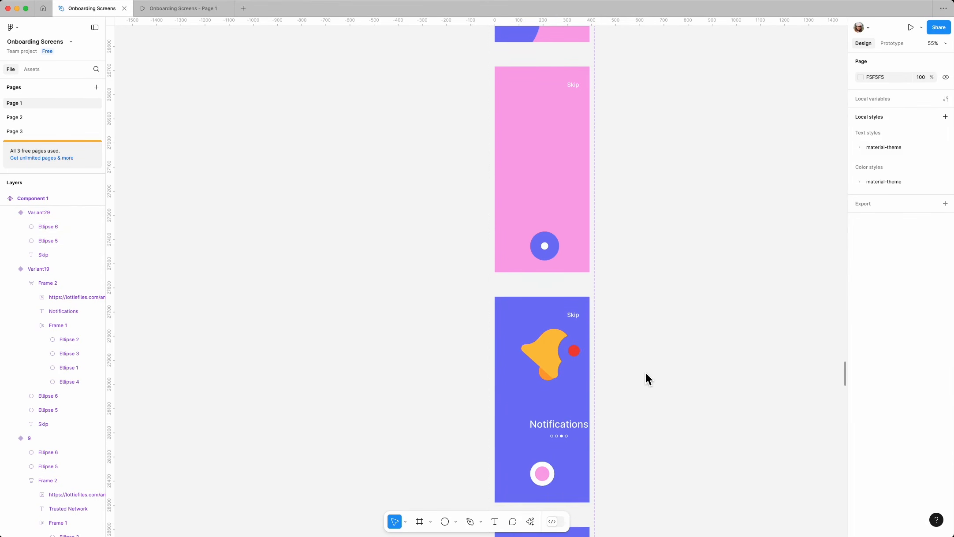
double_click(565, 295)
key(Escape)
click(861, 361)
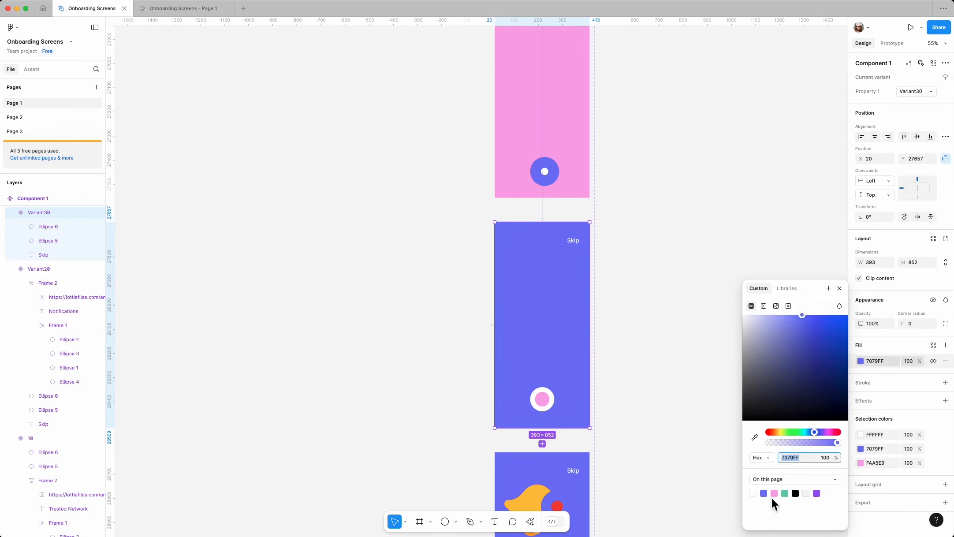
click(774, 493)
Recolour Variant30's outer circle to purple and its inner circle to white, sampling the circles in Variant29
double_click(552, 397)
key(i)
click(552, 163)
click(546, 403)
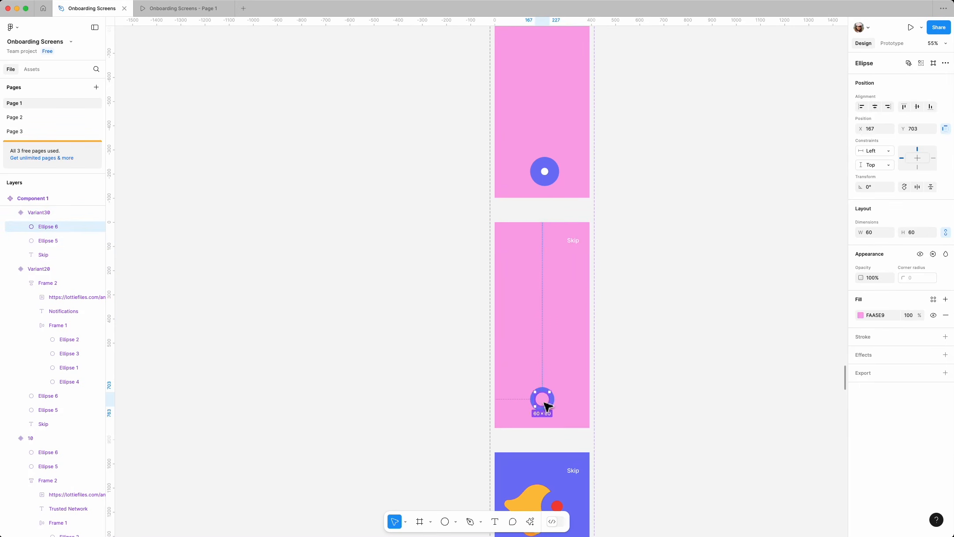
key(i)
click(546, 170)
click(662, 403)
Fill Variant31's background with pink FAA5E9
scroll(662, 406, down, 4)
scroll(663, 406, down, 1)
click(568, 366)
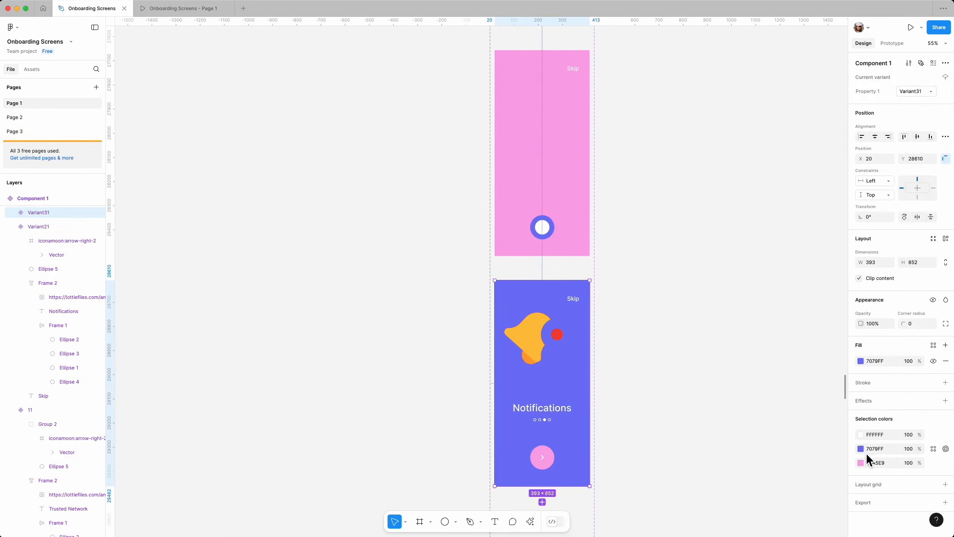
click(861, 361)
click(775, 493)
Recolour Variant31's button circle to white and its arrow icon to 7079FF
double_click(539, 458)
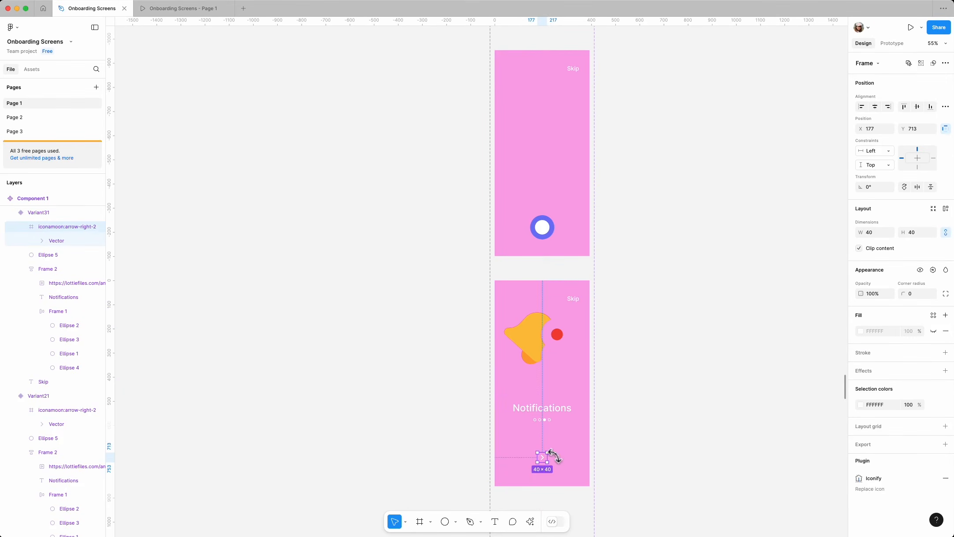
click(554, 469)
click(550, 462)
key(i)
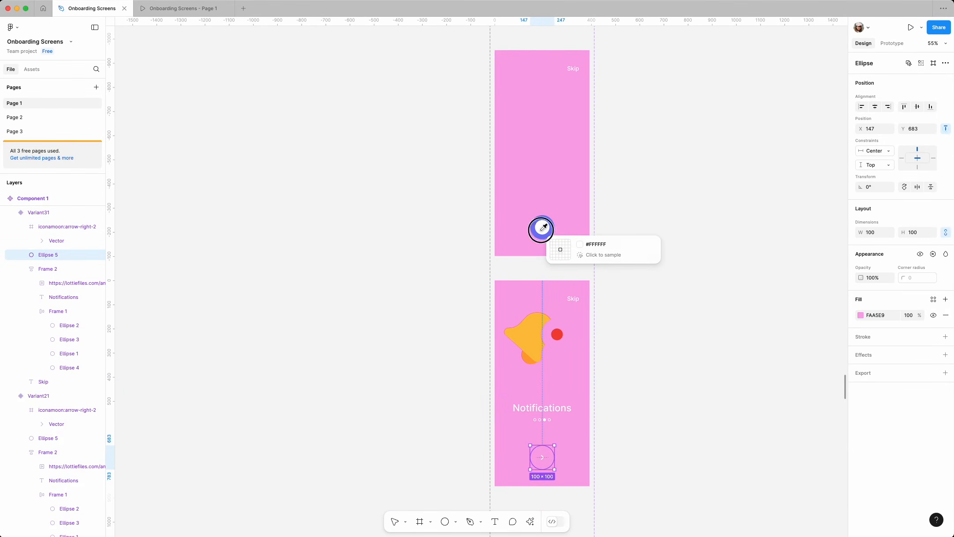
click(543, 227)
click(548, 463)
click(861, 405)
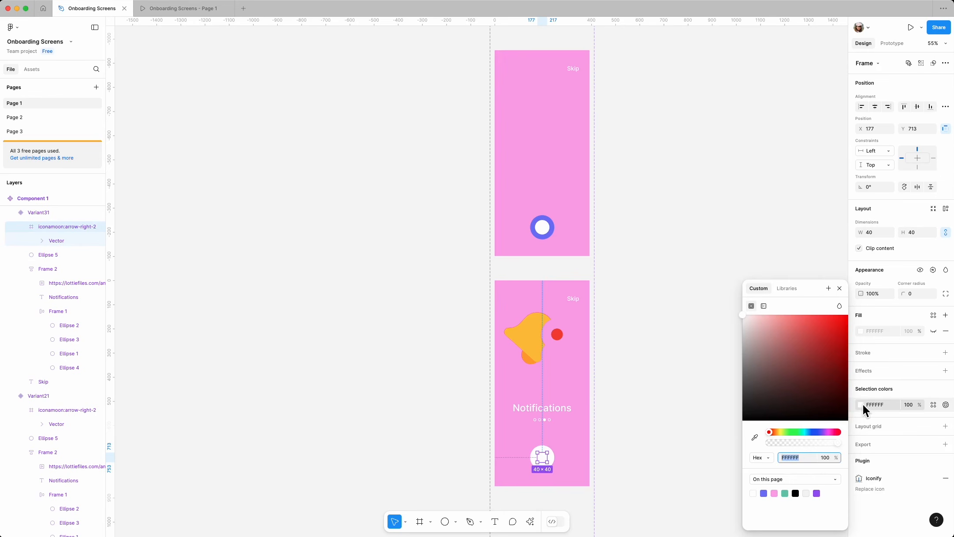
click(764, 493)
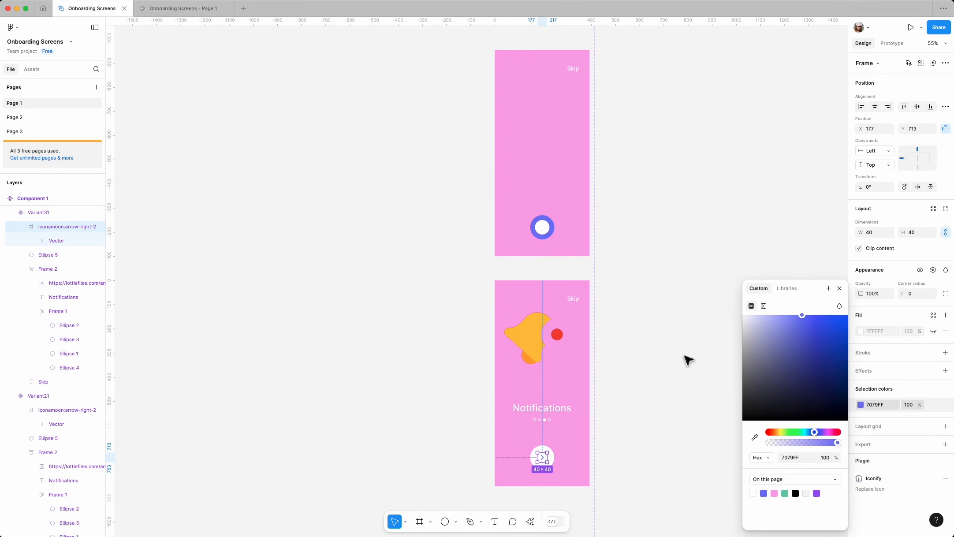
click(840, 289)
Change Variant31's title text to Enjoy and reorder the page dots so the filled one is last
double_click(551, 412)
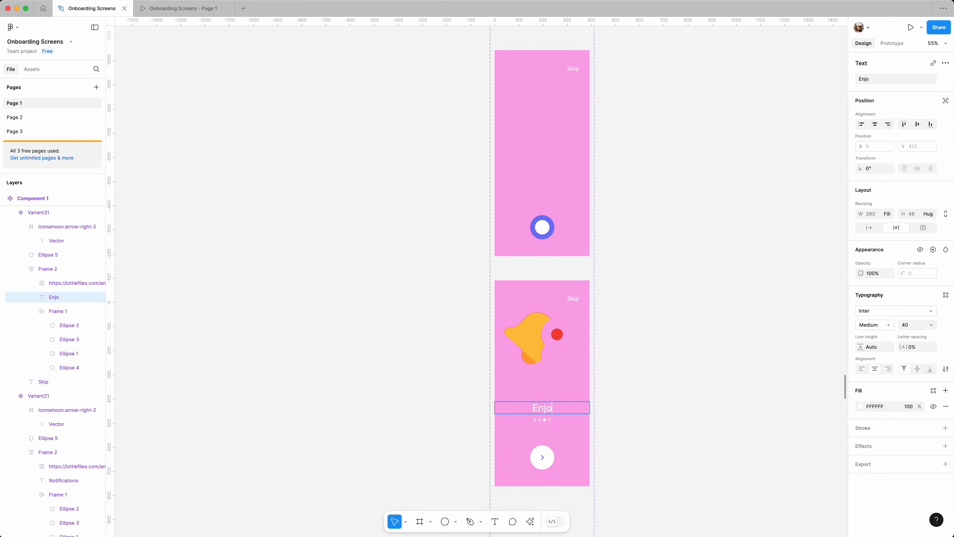
scroll(542, 421, up, 5)
double_click(548, 418)
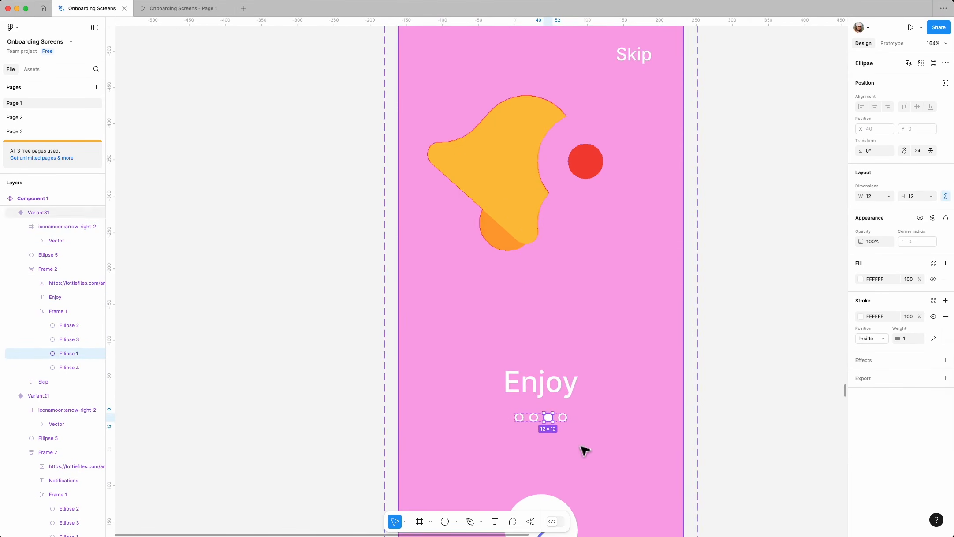
key(Right)
click(720, 352)
scroll(531, 300, down, 6)
scroll(530, 287, up, 3)
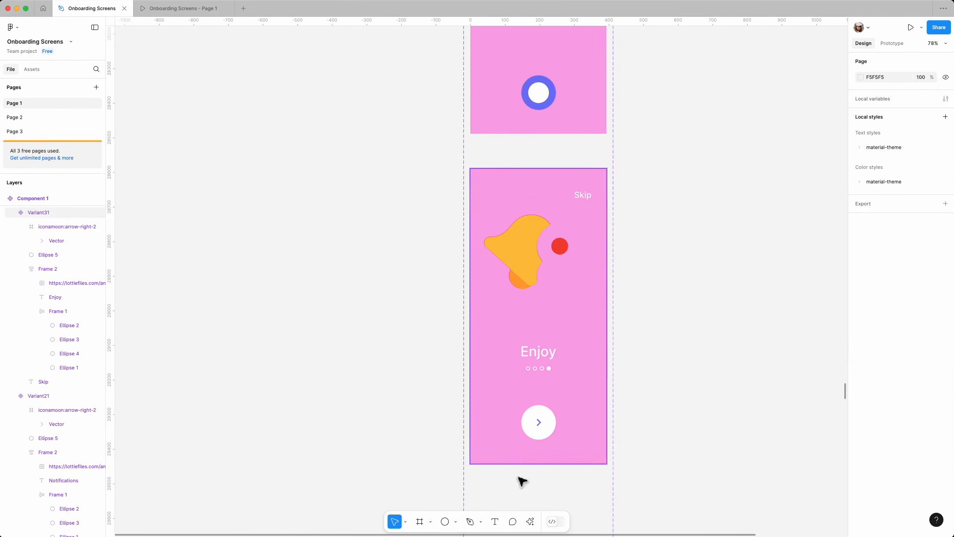
Search the LottieFiles plugin for enjoy and insert the man-on-books animation as a Medium (500 x 500) GIF with transparency
click(530, 522)
click(470, 405)
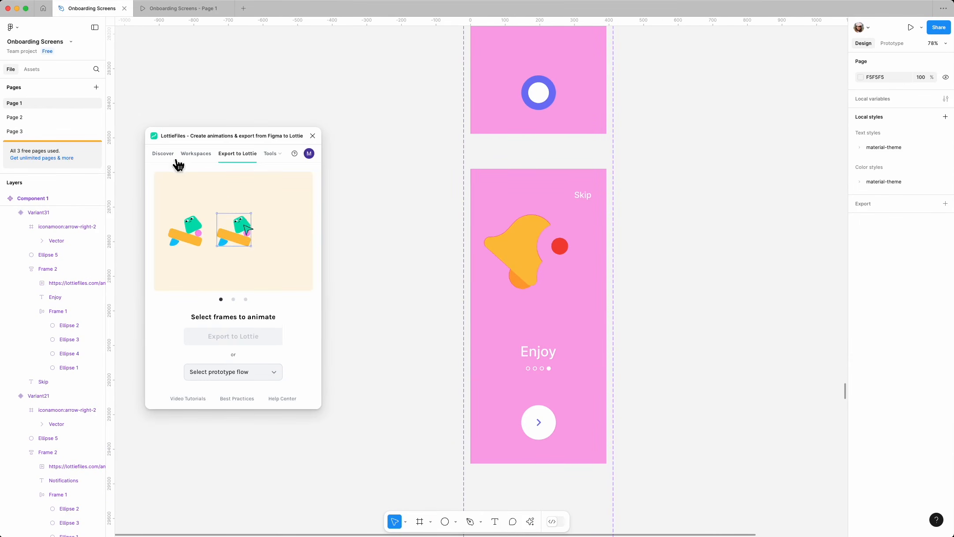
click(177, 160)
click(234, 170)
text(enjoy)
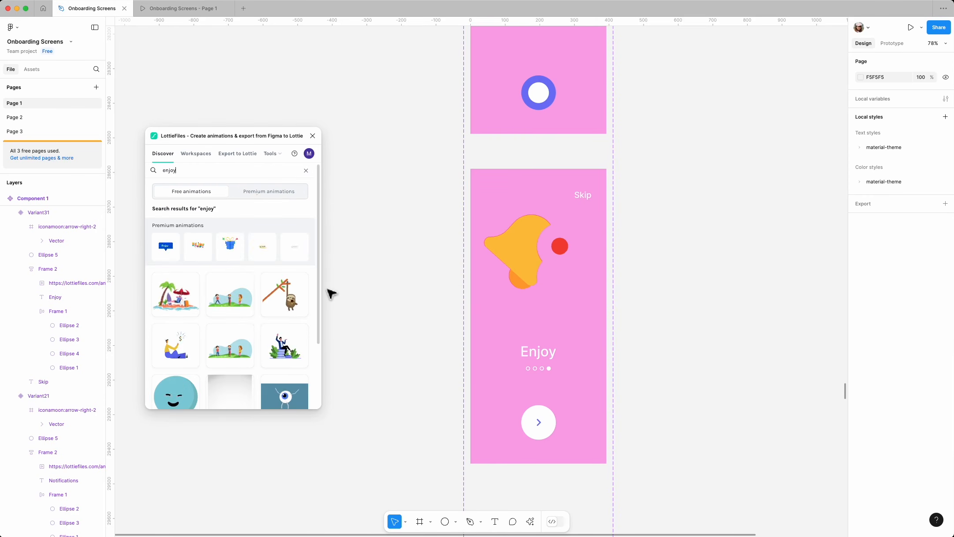
click(288, 361)
click(265, 394)
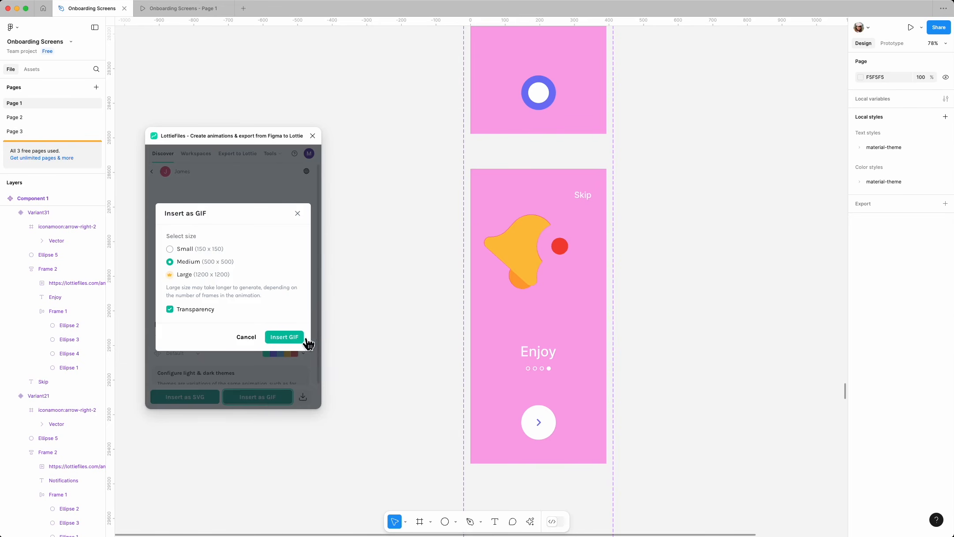
click(294, 337)
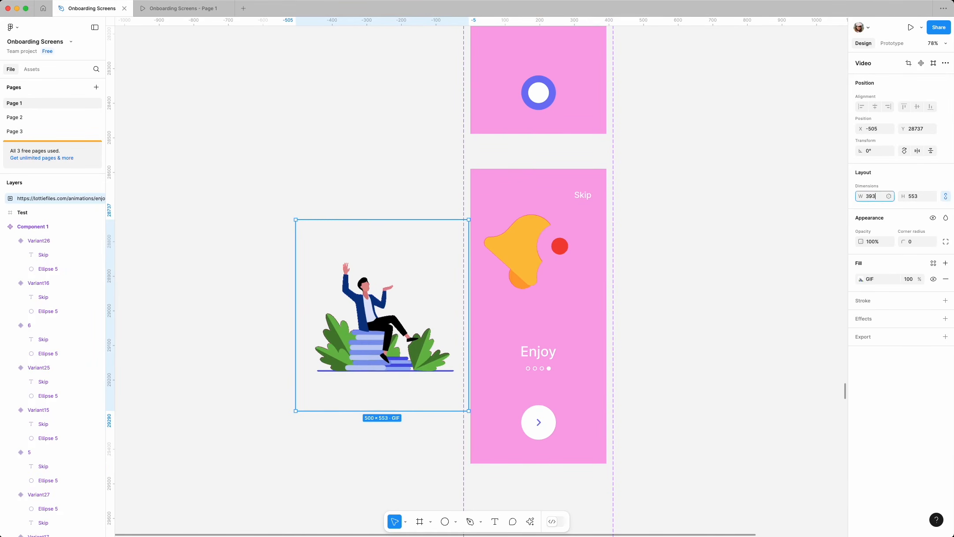
Set the new GIF's width to 393, place it above the Enjoy title in Variant31, and delete the bell animation
key(Return)
drag(358, 289, 553, 280)
click(555, 259)
key(Delete)
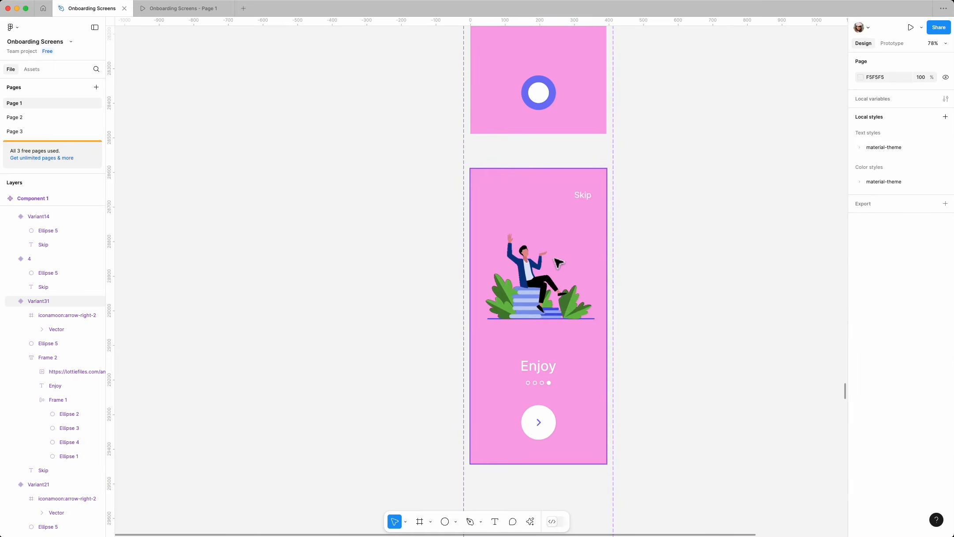
click(567, 291)
click(693, 296)
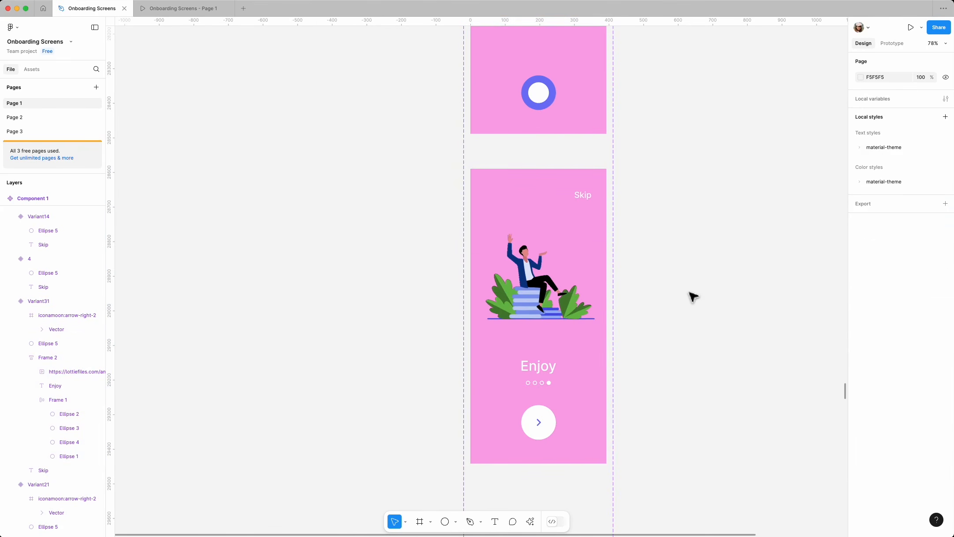
Remove the inherited delay interactions from Variant22 and Variant23
scroll(459, 274, down, 5)
scroll(549, 366, up, 3)
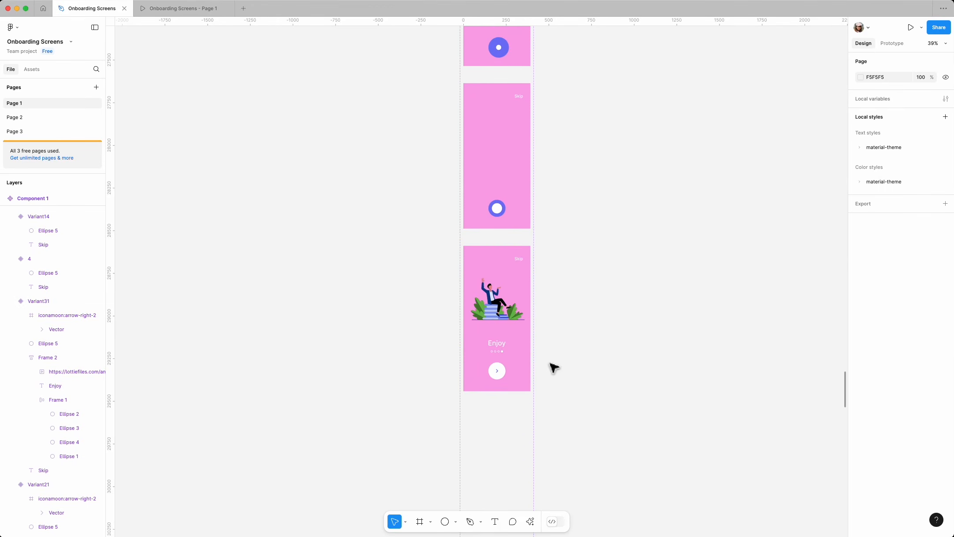
scroll(551, 367, down, 3)
scroll(554, 368, up, 2)
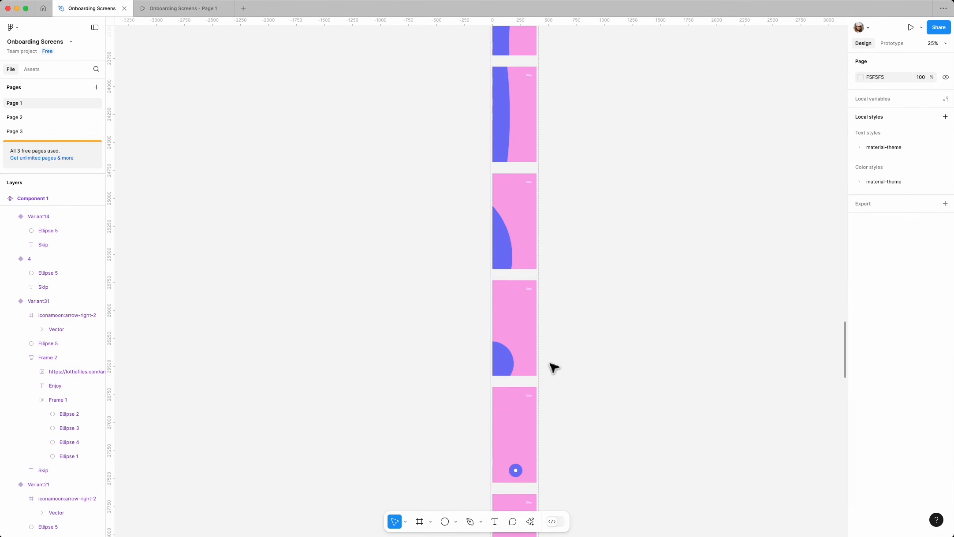
scroll(554, 367, down, 5)
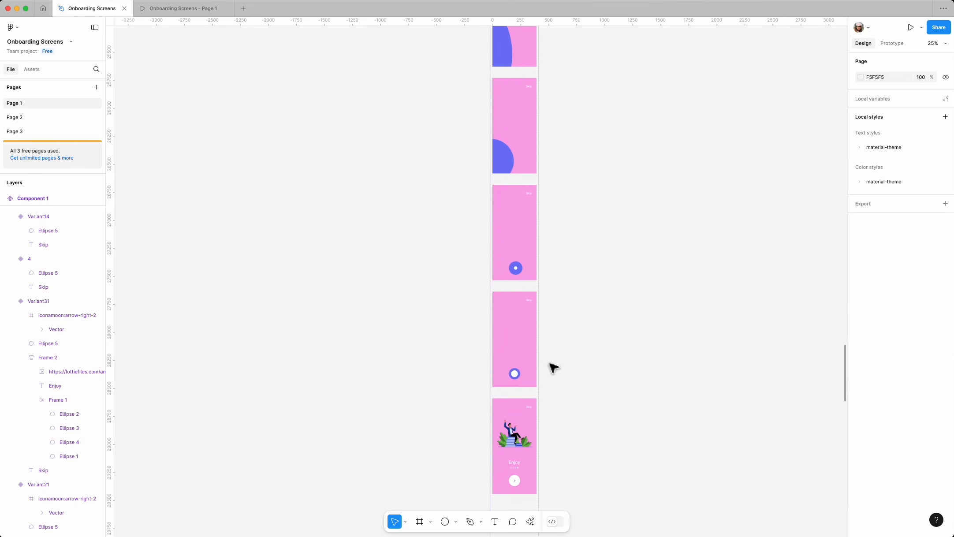
scroll(581, 345, up, 1)
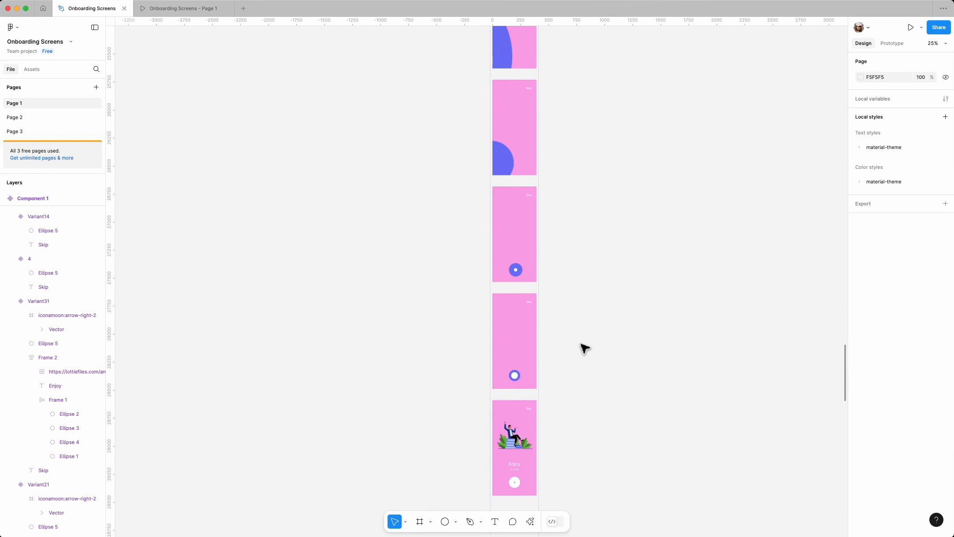
click(892, 43)
scroll(724, 164, up, 20)
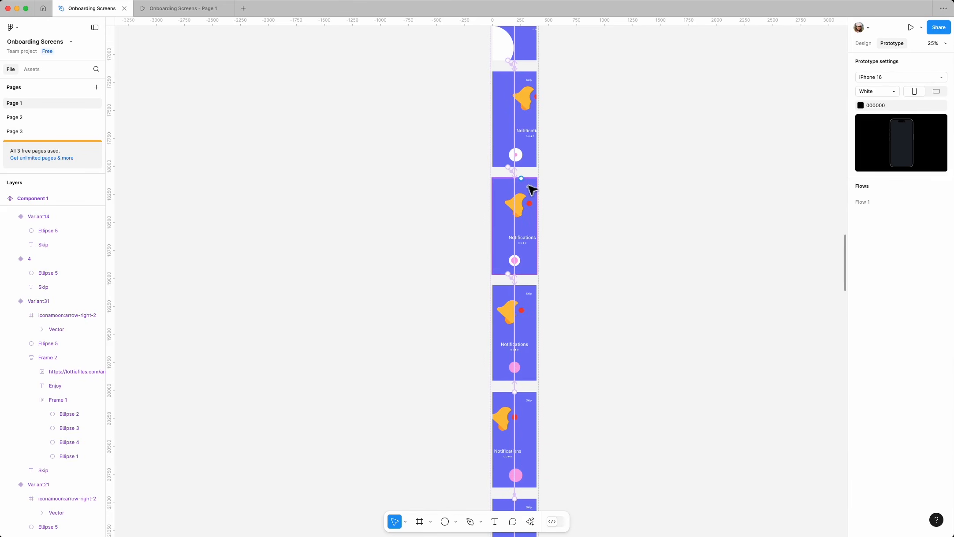
scroll(534, 283, down, 2)
scroll(531, 341, up, 5)
click(503, 397)
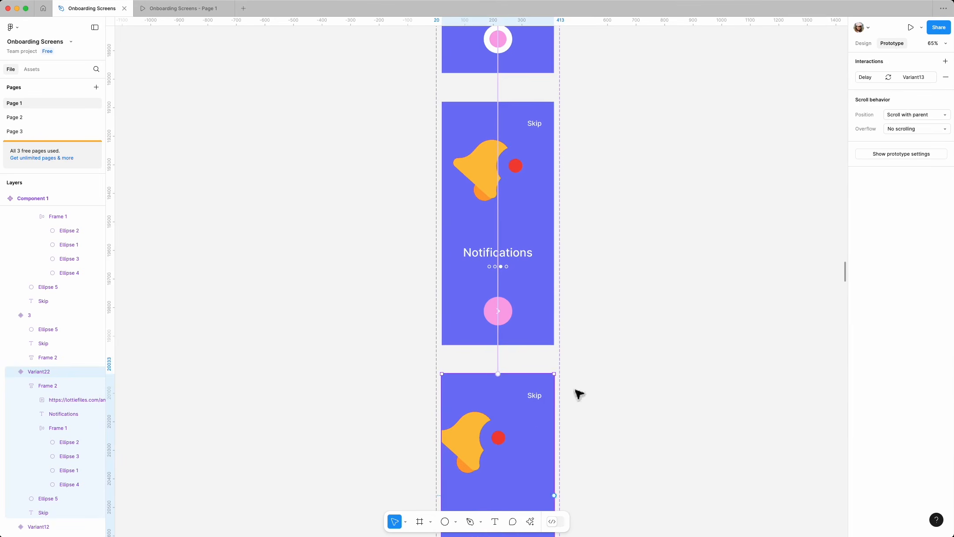
scroll(692, 304, down, 2)
click(946, 77)
scroll(618, 278, down, 8)
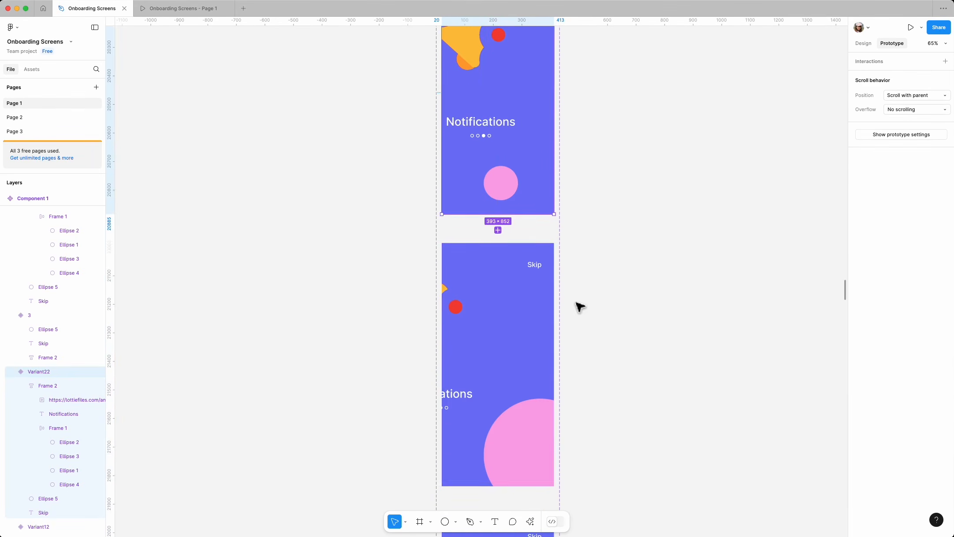
click(540, 310)
click(946, 77)
Remove the inherited interactions from Variant24, Variant25 and Variant26
scroll(527, 308, down, 7)
click(523, 286)
click(946, 77)
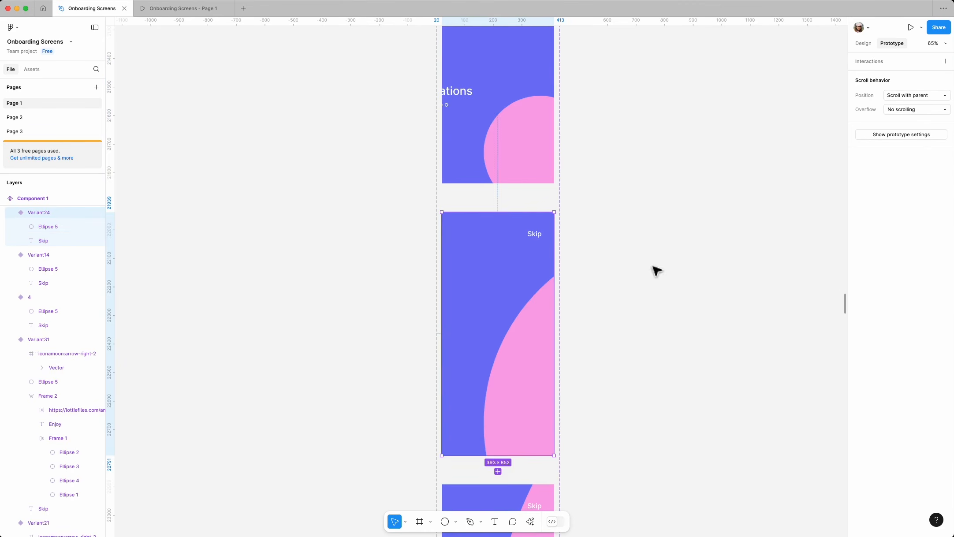
scroll(574, 291, down, 4)
click(525, 328)
click(946, 77)
scroll(499, 324, down, 7)
click(498, 333)
click(946, 77)
Remove the inherited interactions from Variant27, Variant28 and Variant29
scroll(618, 300, down, 6)
click(525, 330)
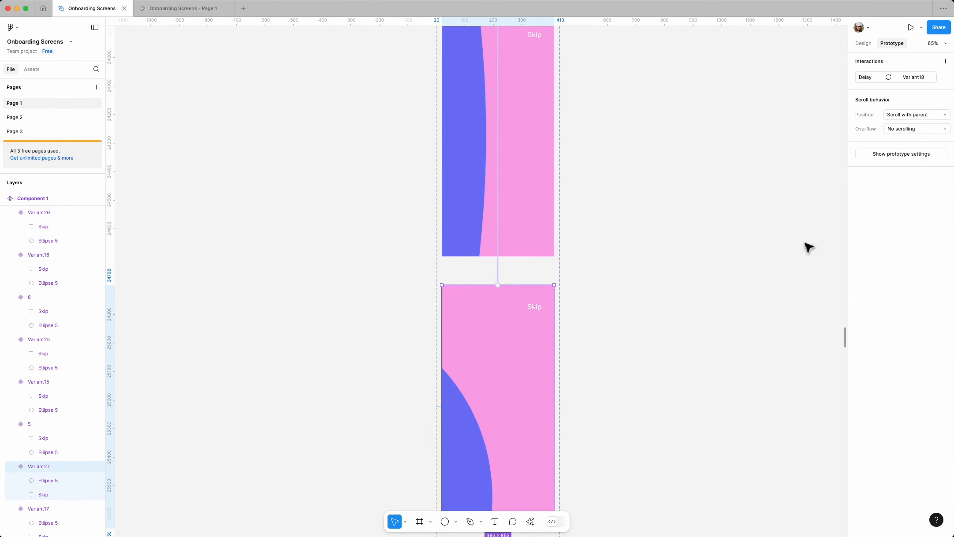
click(946, 77)
scroll(690, 316, down, 5)
click(527, 358)
click(946, 77)
scroll(627, 305, down, 7)
click(525, 333)
click(946, 77)
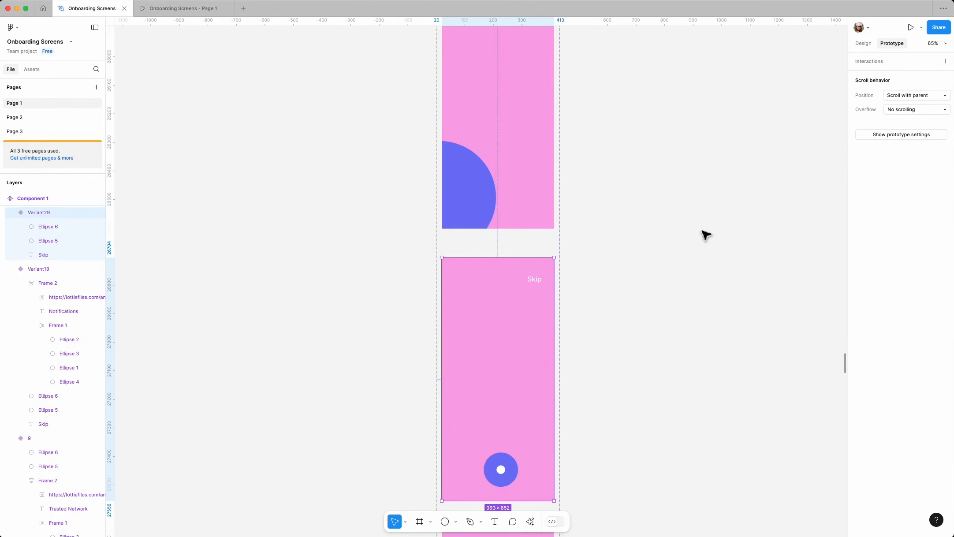
Remove the inherited interactions from Variant30 and Variant31
scroll(618, 300, down, 5)
click(526, 346)
click(946, 77)
scroll(586, 304, down, 2)
scroll(586, 305, down, 5)
click(525, 335)
click(946, 77)
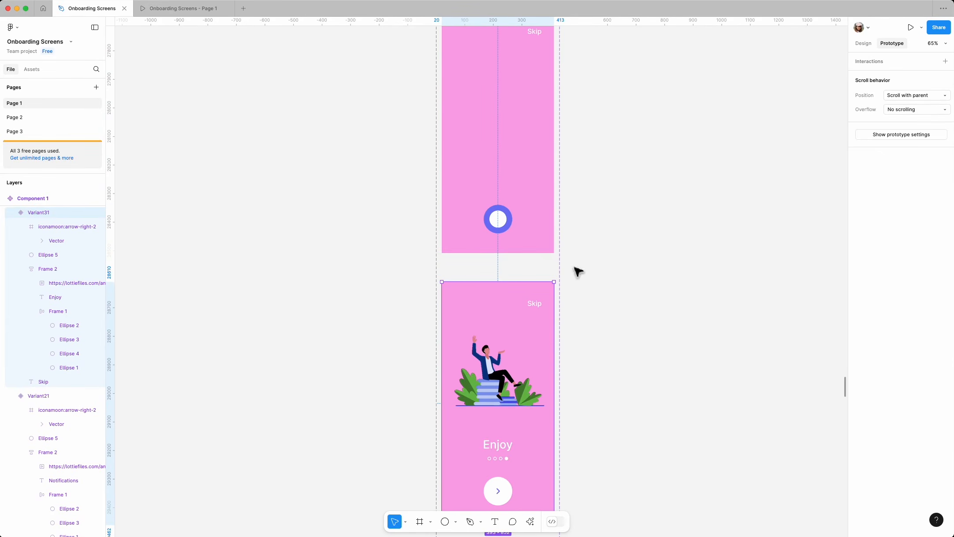
Group the arrow icon and the pink button circle in Variant21, the centred Notifications screen
scroll(574, 265, up, 20)
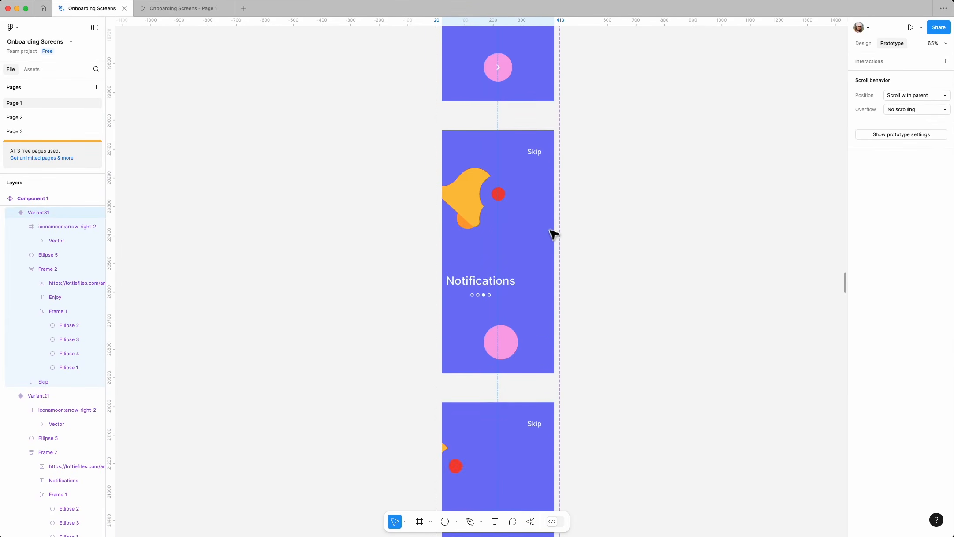
scroll(554, 231, up, 6)
click(539, 283)
scroll(529, 239, up, 3)
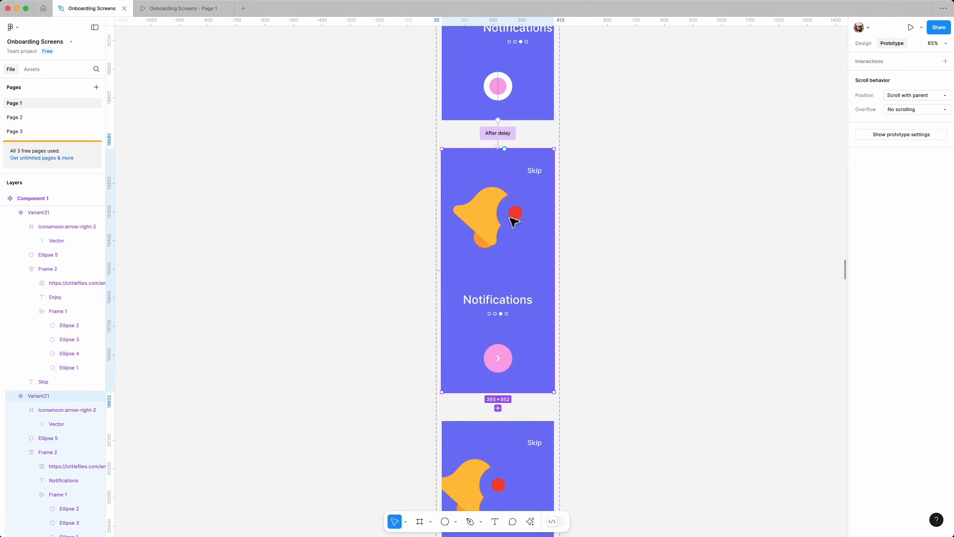
scroll(514, 212, down, 4)
click(867, 43)
scroll(497, 225, up, 5)
click(508, 250)
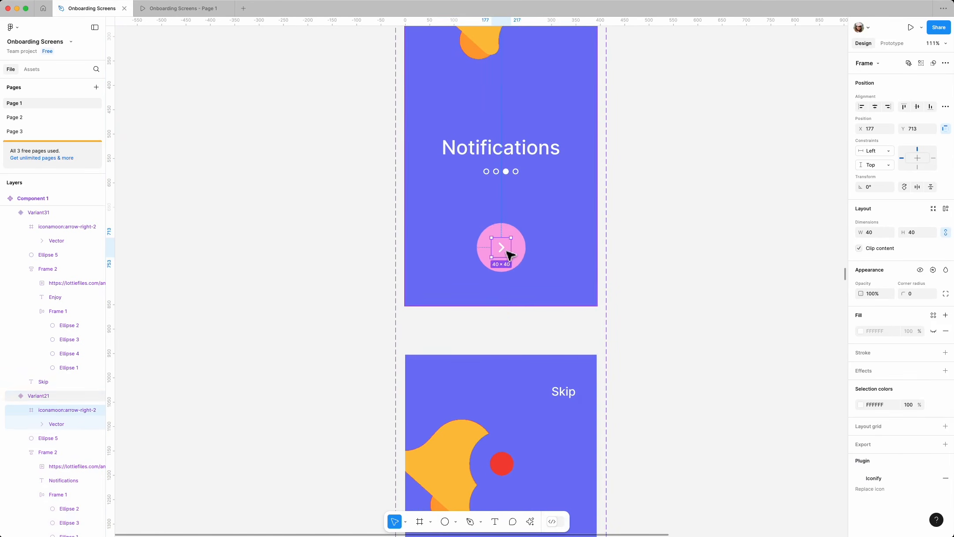
shift+click(524, 251)
key(super+g)
Connect Variant21's grouped arrow button to Variant22 with an On tap Change to interaction
click(892, 43)
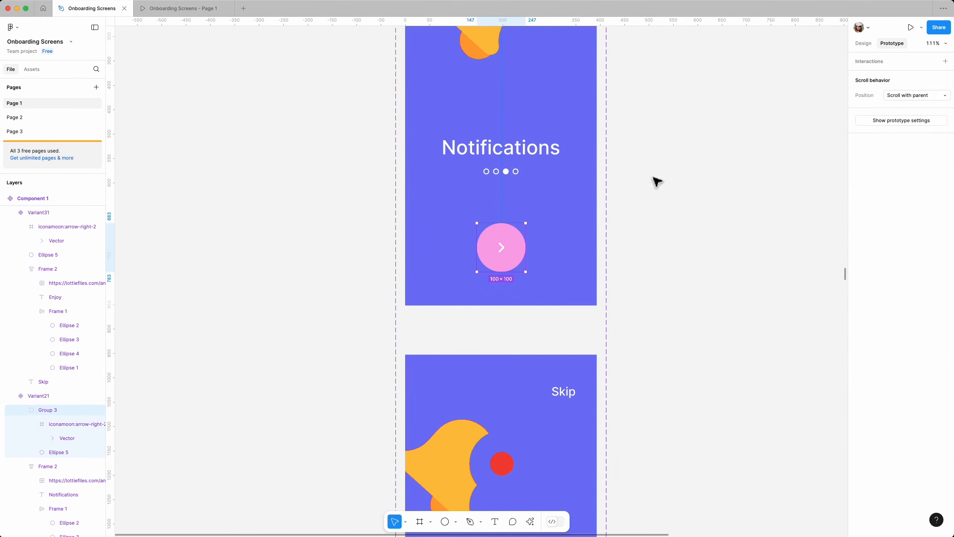
drag(506, 280, 511, 379)
scroll(530, 424, down, 2)
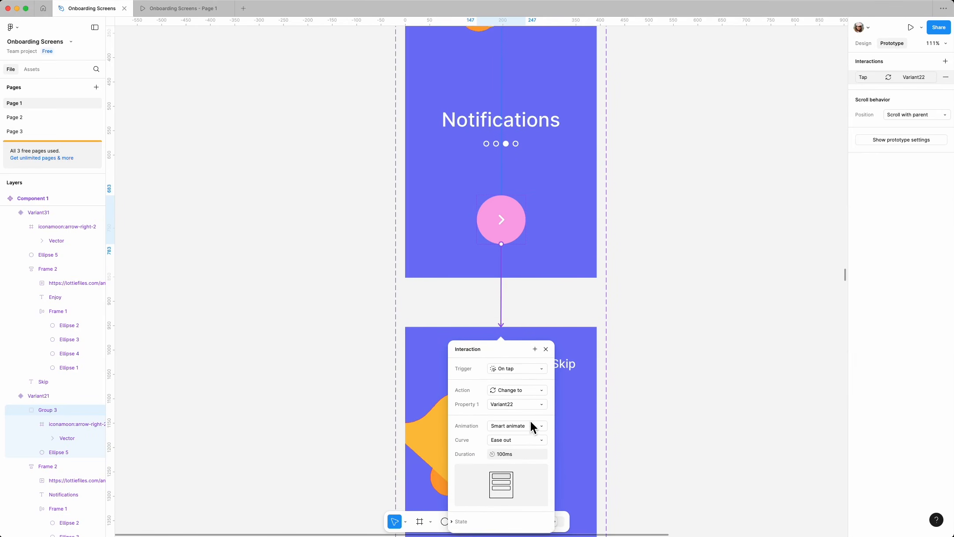
click(546, 344)
Connect Variant22 to Variant23 with an After delay trigger of 1 ms
scroll(558, 309, down, 4)
click(559, 300)
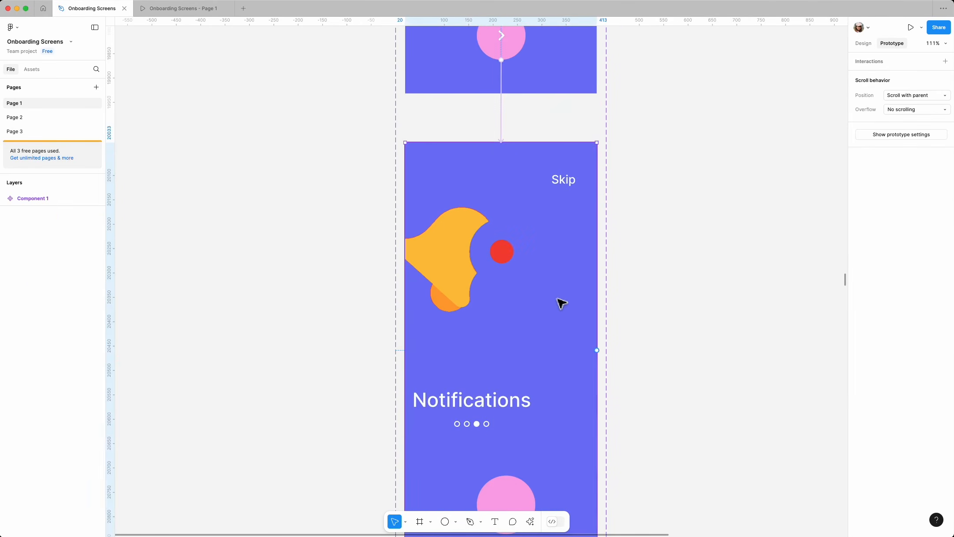
scroll(558, 295, down, 8)
drag(532, 338, 527, 364)
click(547, 398)
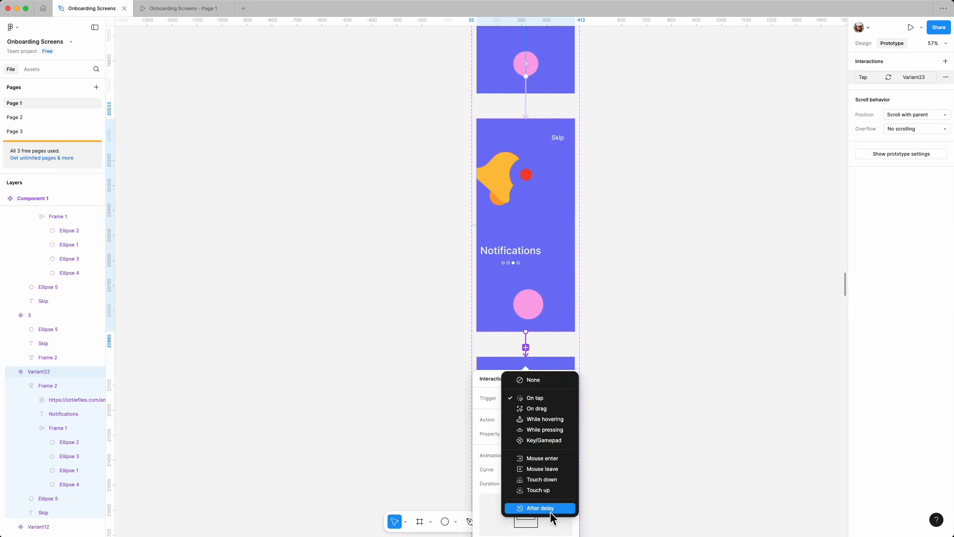
click(551, 512)
click(536, 415)
text(1)
click(547, 319)
Connect Variant23 to Variant24 with an After delay trigger of 1 ms
scroll(548, 318, down, 4)
click(545, 324)
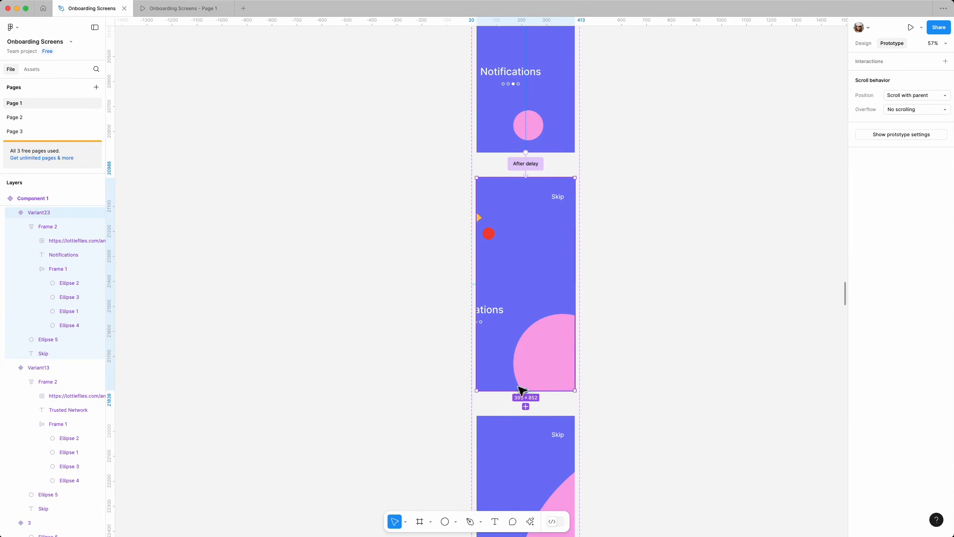
drag(526, 391, 527, 424)
scroll(567, 427, down, 2)
click(568, 366)
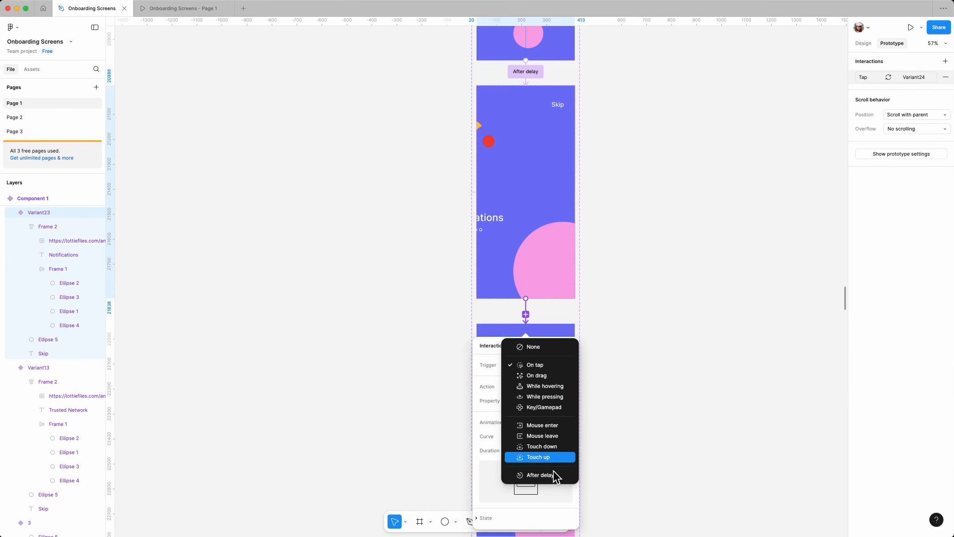
click(543, 455)
click(536, 382)
text(1)
click(571, 346)
Connect Variant24 to Variant25 with an After delay trigger
scroll(530, 360, down, 3)
click(519, 366)
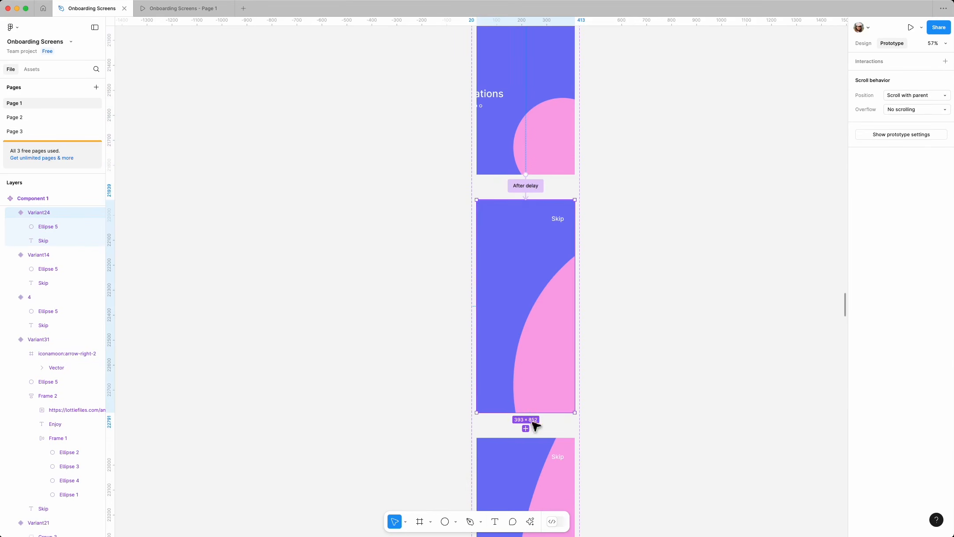
drag(532, 450, 534, 453)
click(560, 356)
click(547, 454)
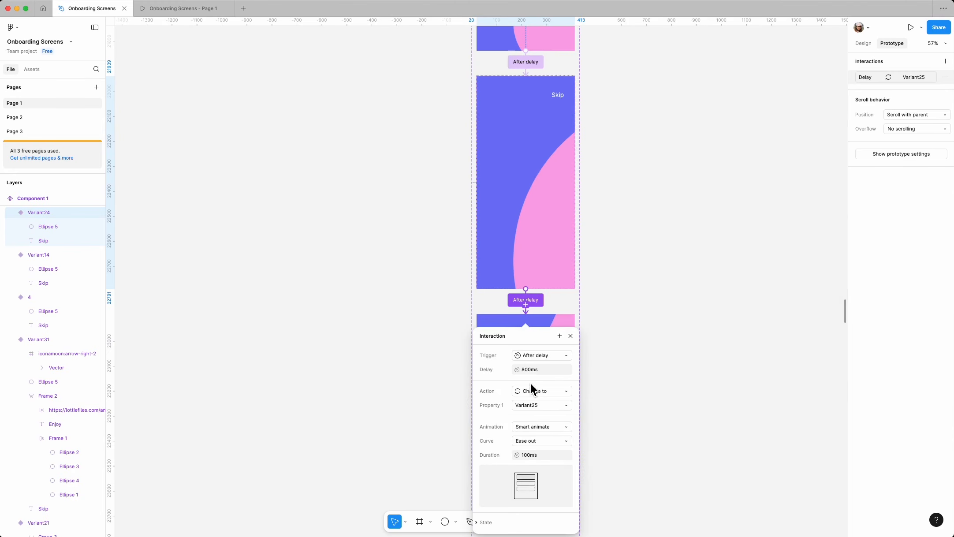
click(532, 371)
click(571, 336)
Connect Variant25 to Variant26 with an After delay trigger of 1 ms
scroll(529, 327, down, 4)
click(499, 313)
drag(526, 350, 528, 384)
click(542, 417)
click(541, 520)
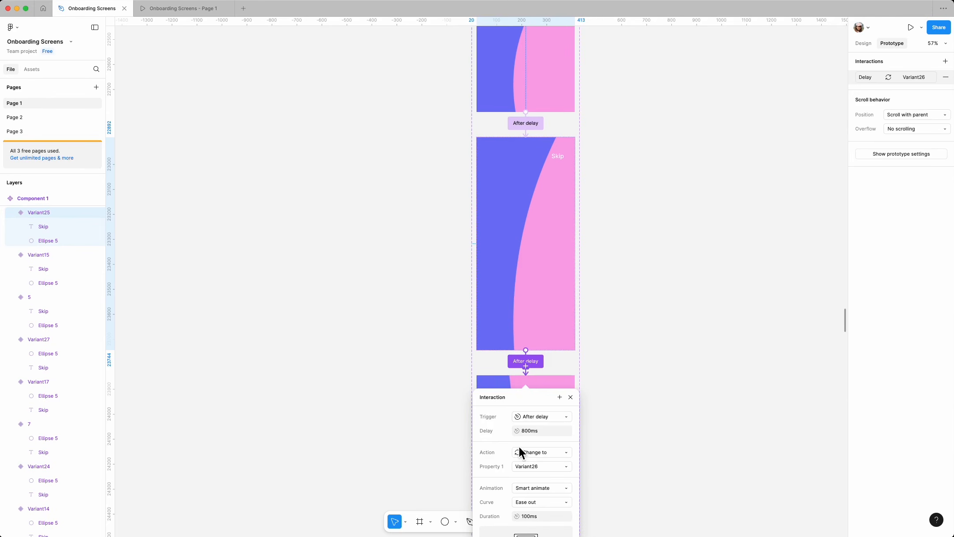
click(530, 435)
text(1)
click(572, 399)
Connect Variant26 to Variant27 with an After delay trigger of 1 ms
scroll(520, 370, down, 4)
click(496, 355)
drag(526, 409, 527, 445)
scroll(525, 419, down, 3)
click(542, 350)
click(538, 454)
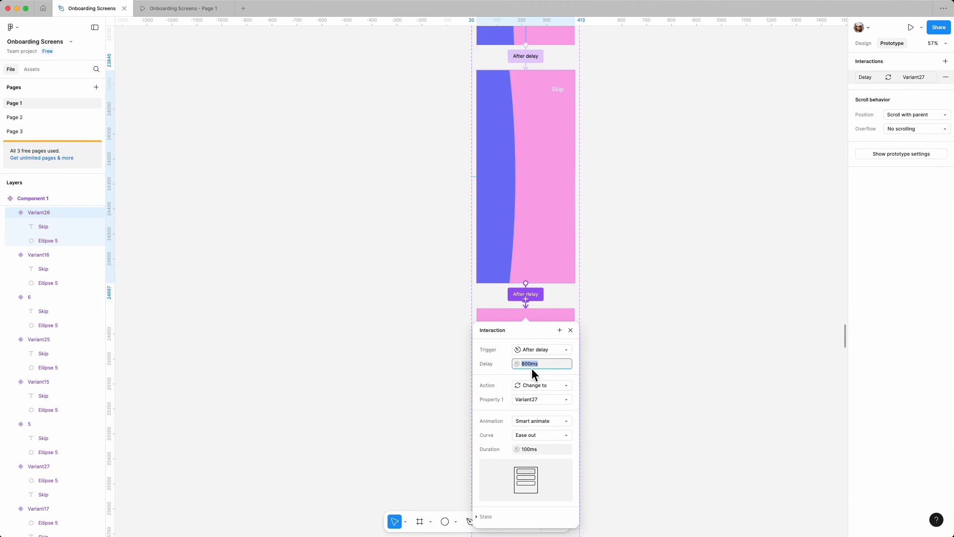
text(1)
click(571, 331)
Connect Variant27 to Variant28 with an After delay trigger of 1 ms
scroll(547, 346, down, 4)
click(539, 339)
drag(526, 345, 533, 387)
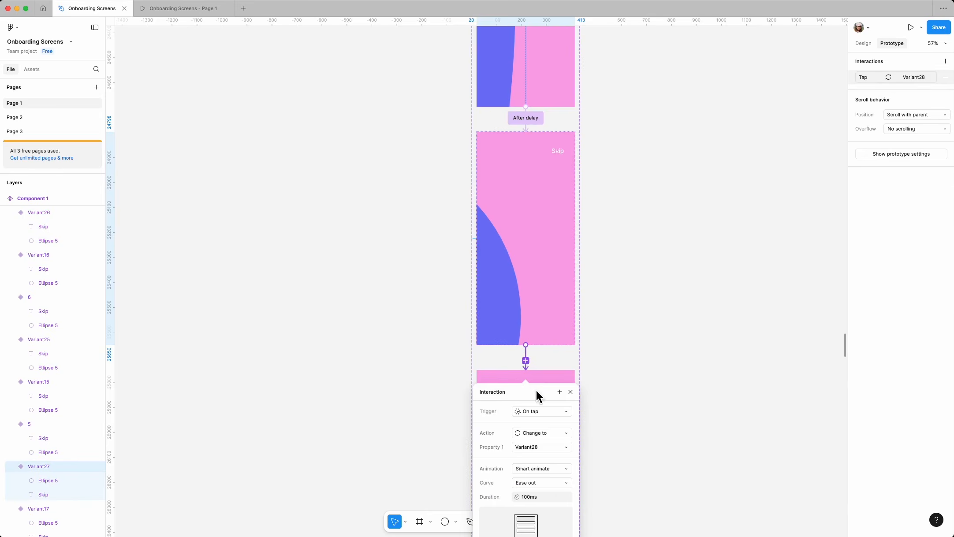
click(542, 412)
click(539, 521)
click(527, 427)
text(1)
click(571, 392)
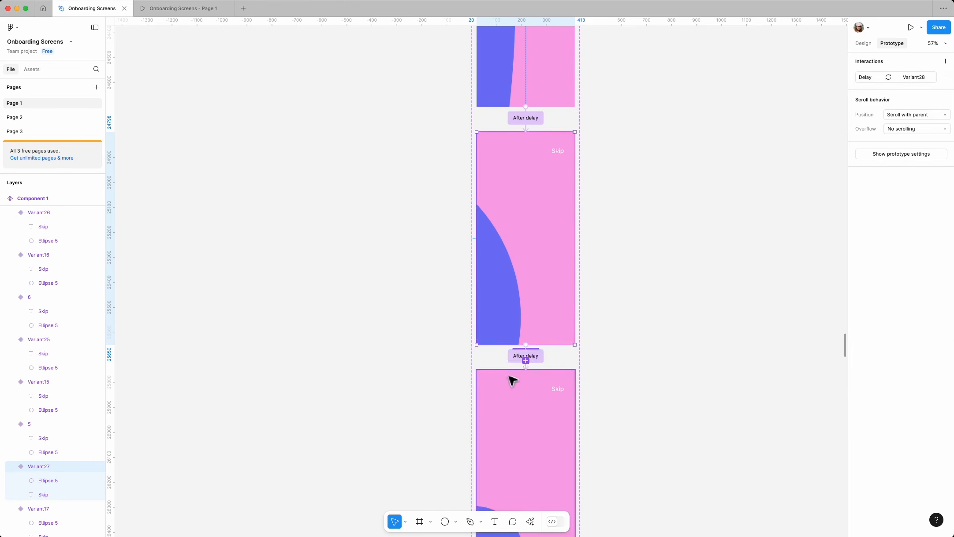
Connect Variant28 to Variant29 with an After delay trigger of 1 ms
scroll(513, 380, down, 5)
click(536, 330)
drag(526, 350, 529, 397)
click(545, 417)
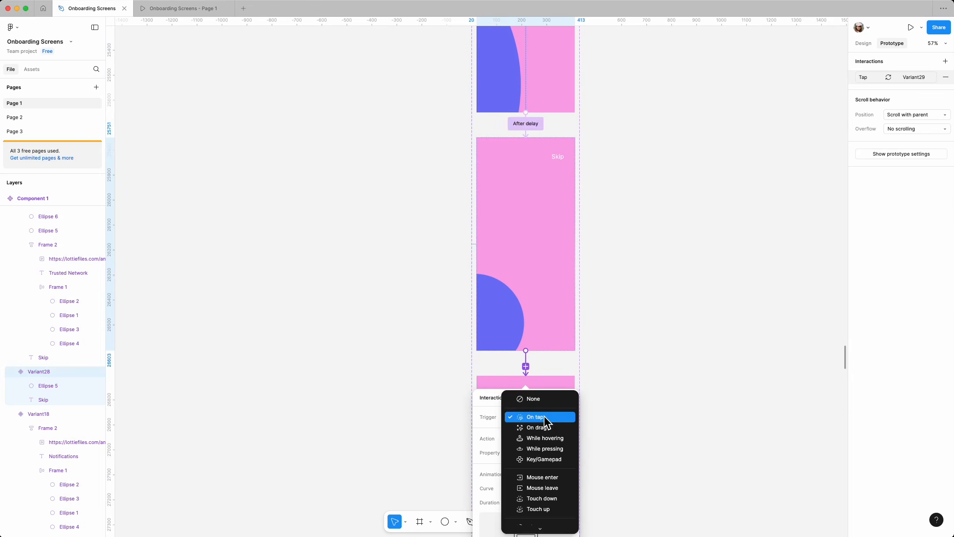
click(531, 526)
click(529, 433)
text(1)
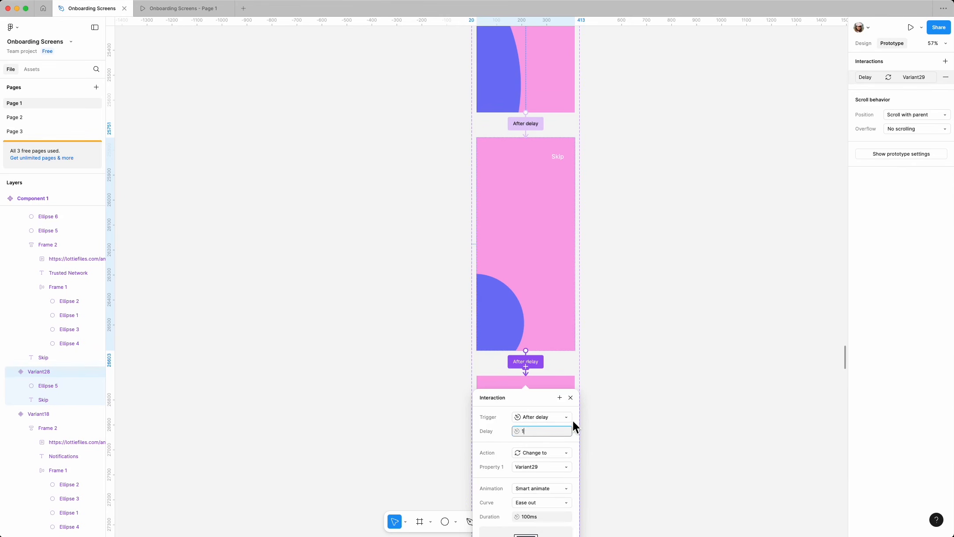
click(571, 398)
Connect Variant29 to Variant30 with an After delay trigger of 1 ms
scroll(630, 385, down, 6)
click(547, 256)
drag(533, 341, 533, 344)
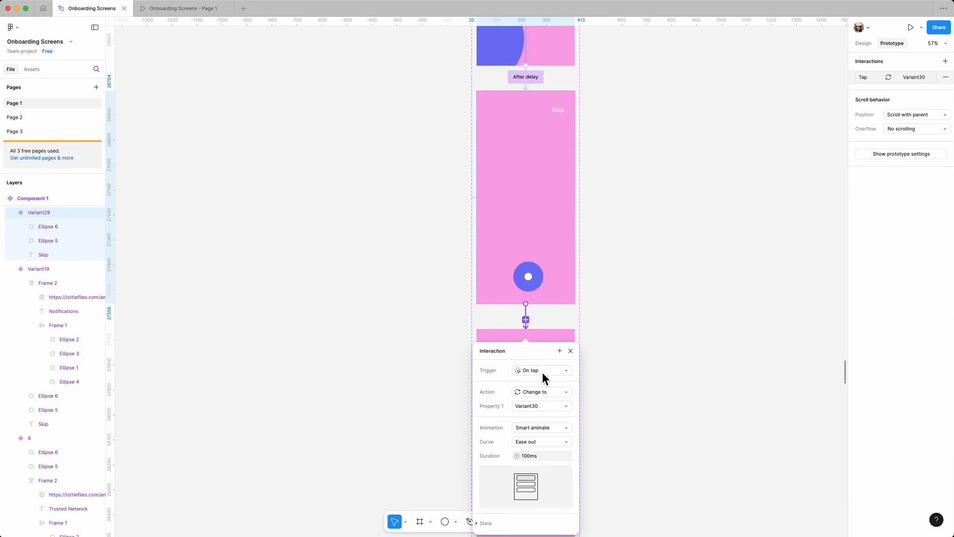
click(542, 371)
click(547, 481)
click(523, 385)
text(1)
click(571, 353)
Connect Variant30 to Variant31 with an After delay trigger of 1 ms
scroll(514, 382, down, 4)
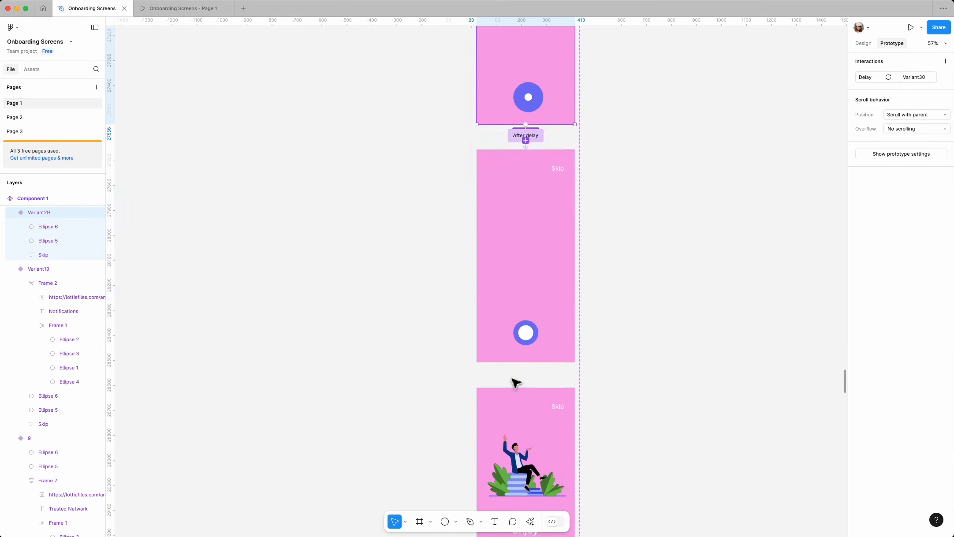
click(529, 296)
drag(526, 363, 531, 396)
click(545, 429)
click(550, 440)
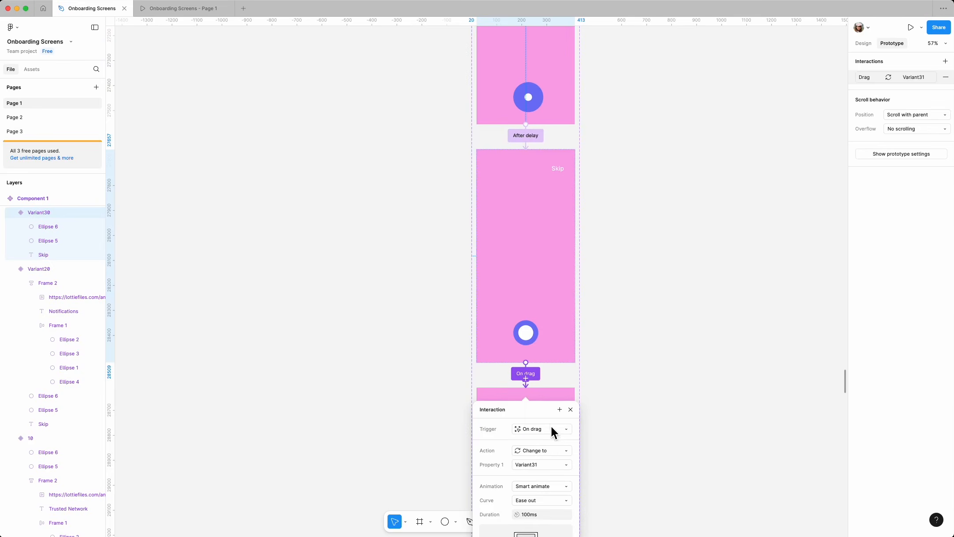
click(551, 428)
click(554, 527)
click(533, 446)
text(1)
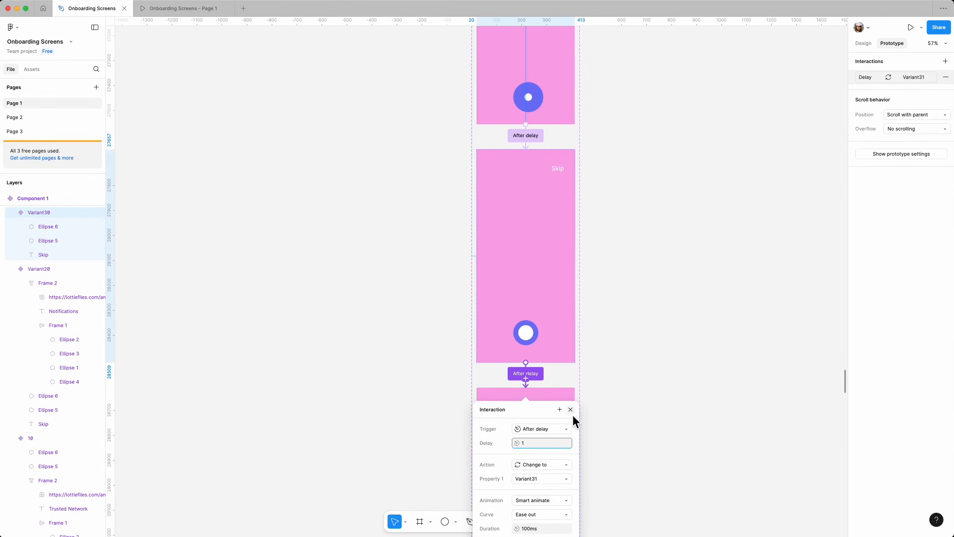
click(572, 411)
Resize the Component 1 set to fit its variants, bringing its height to 29482
scroll(533, 362, down, 5)
click(641, 256)
scroll(538, 328, down, 5)
scroll(537, 328, up, 5)
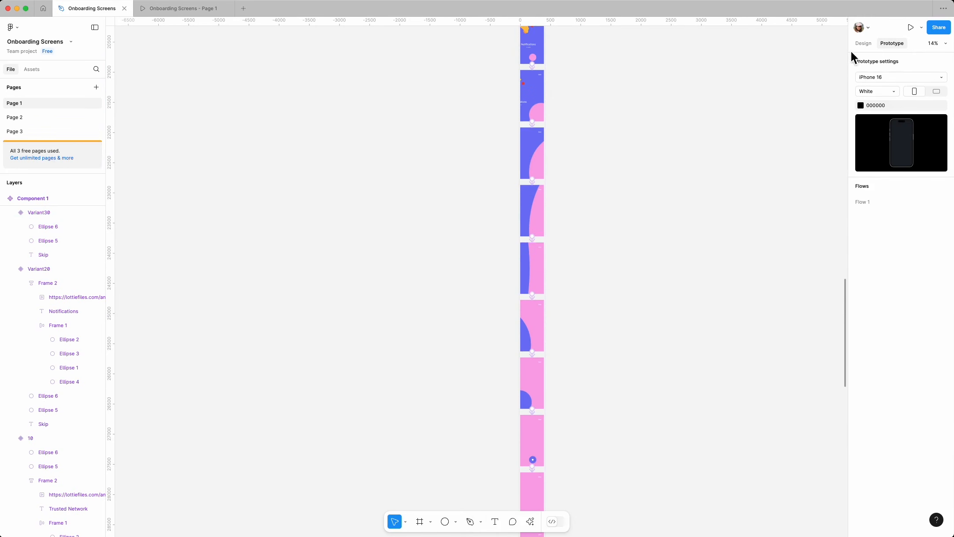
click(864, 43)
scroll(558, 249, down, 5)
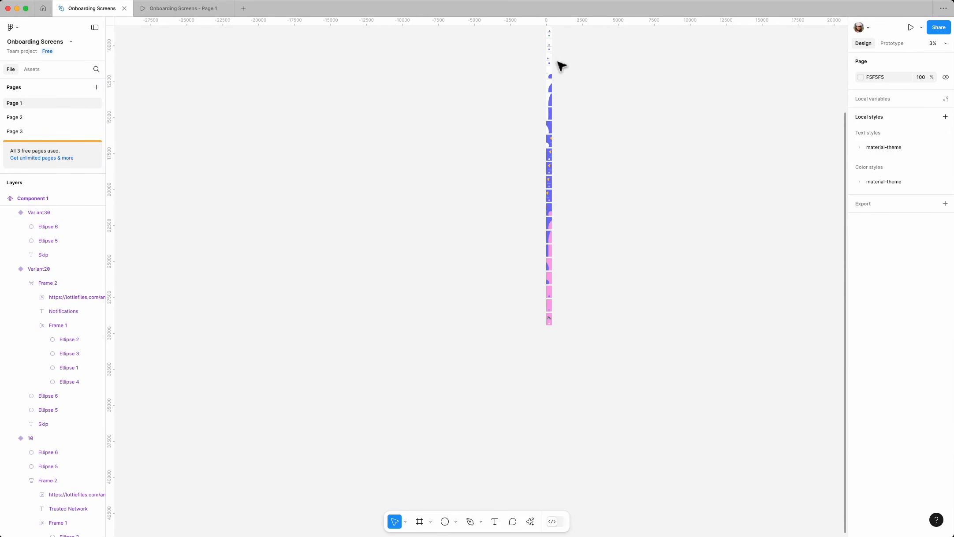
scroll(561, 66, up, 10)
scroll(562, 205, up, 5)
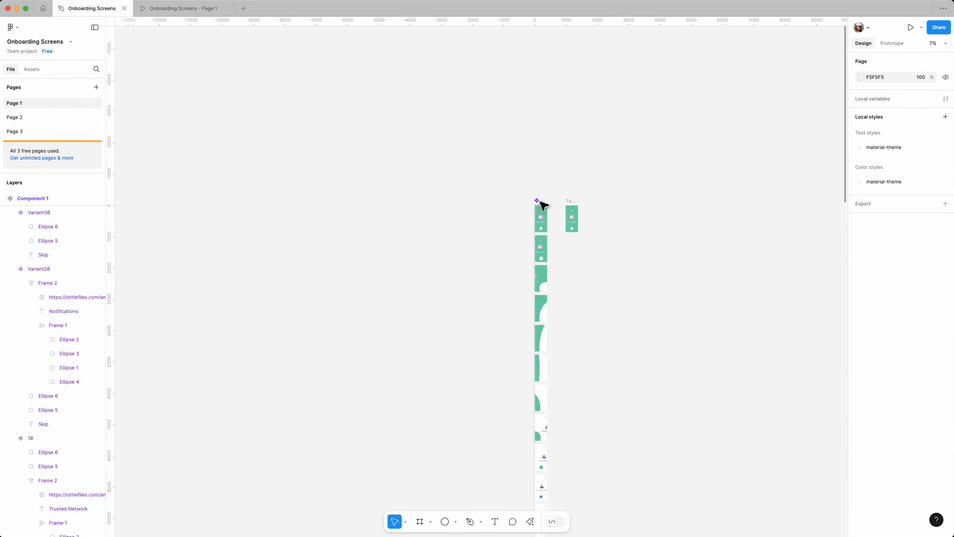
click(539, 205)
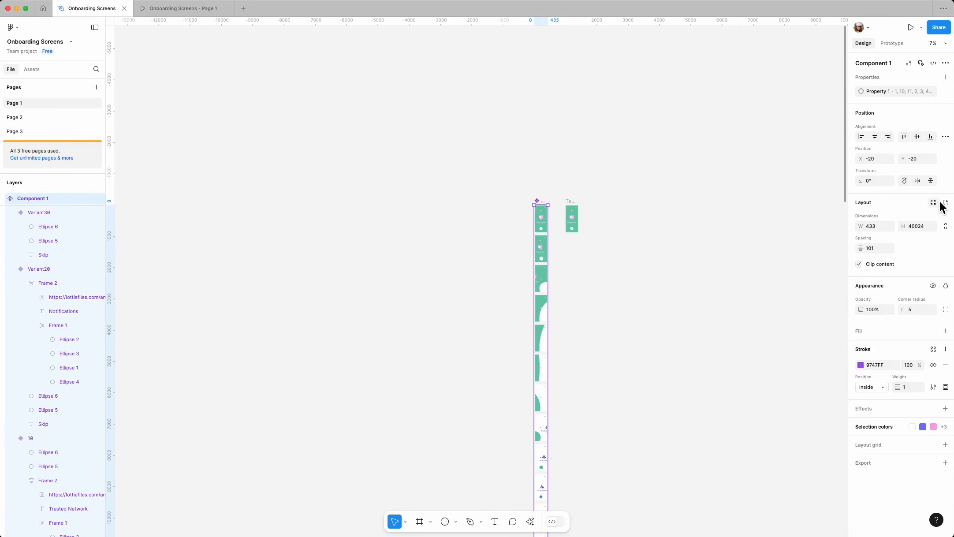
scroll(541, 335, down, 15)
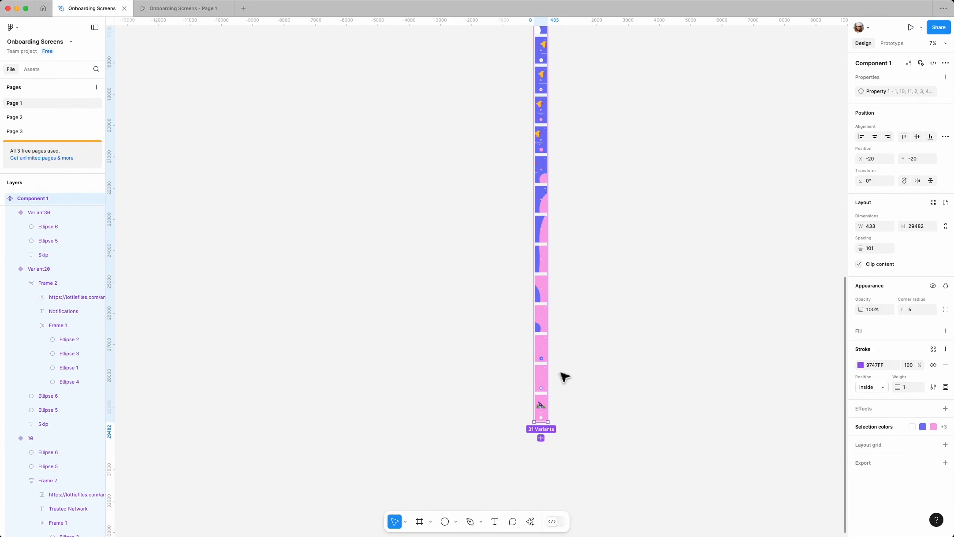
scroll(547, 424, up, 10)
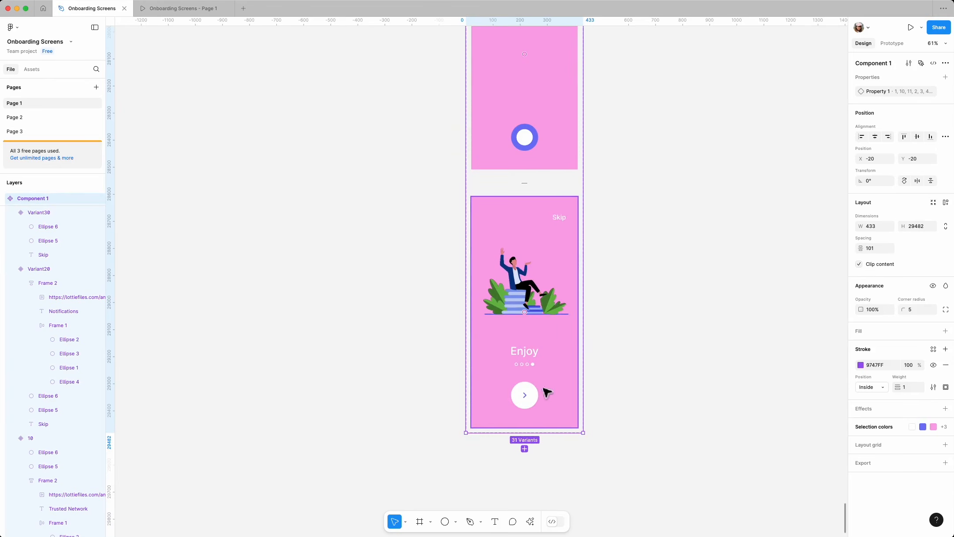
scroll(547, 393, down, 10)
scroll(478, 308, up, 15)
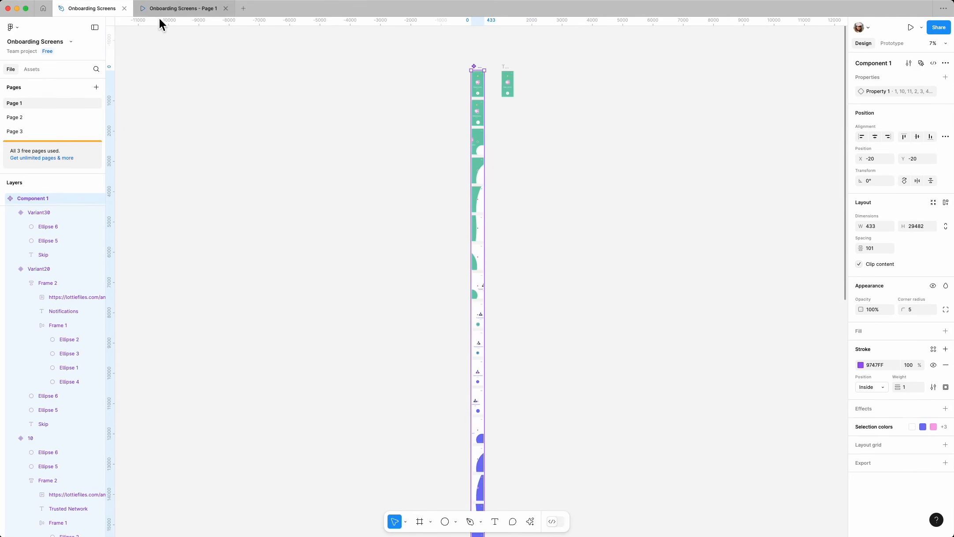
Play the onboarding prototype through Trusted Network, Notifications and Enjoy, and restart it to check the transitions
click(160, 11)
click(479, 413)
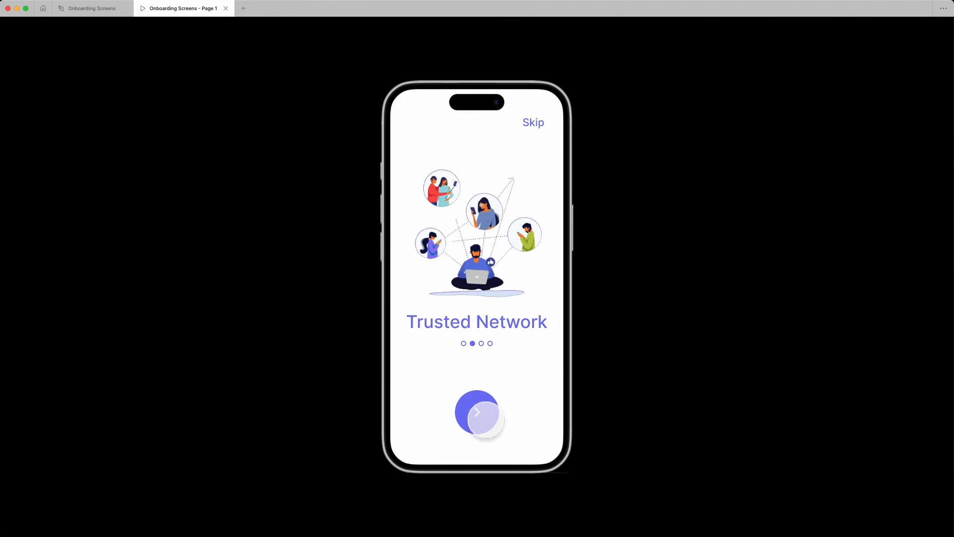
click(477, 412)
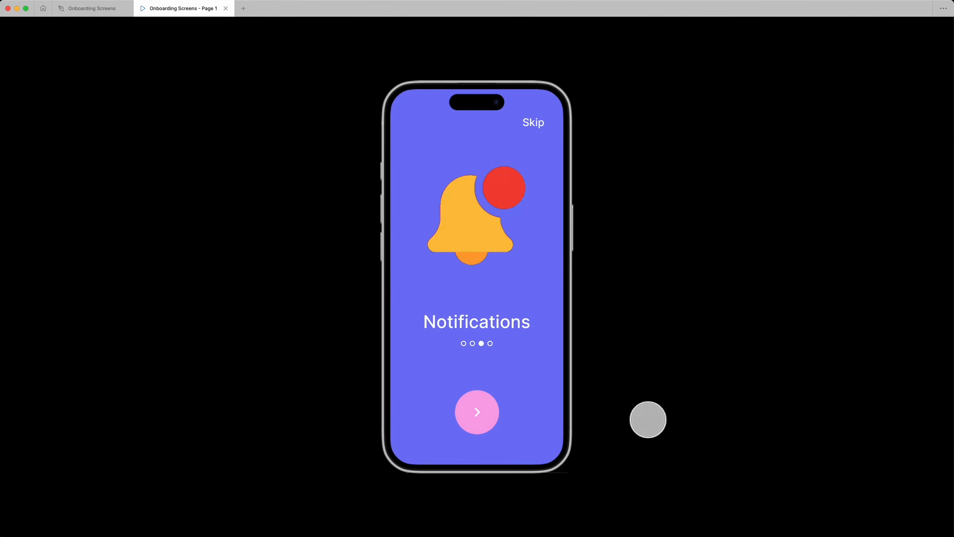
click(493, 422)
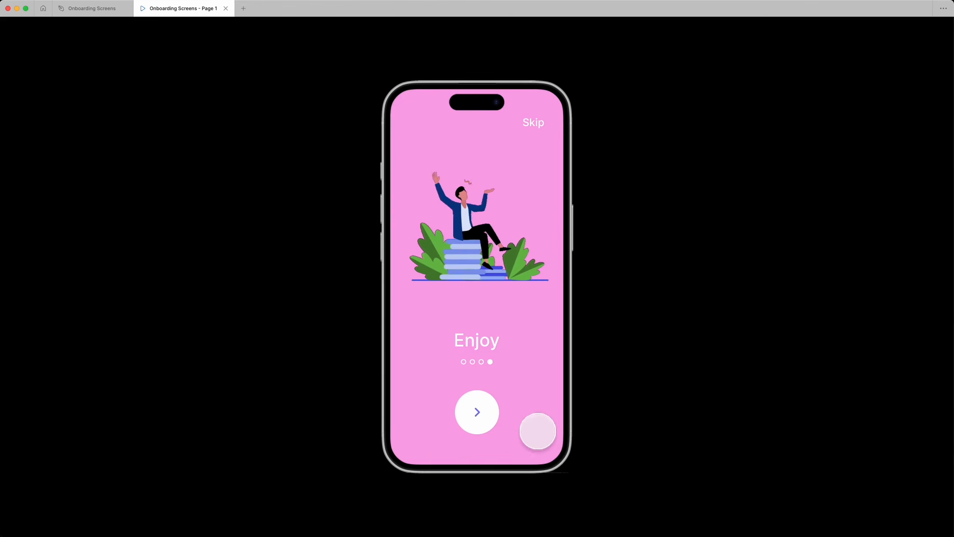
key(r)
click(492, 416)
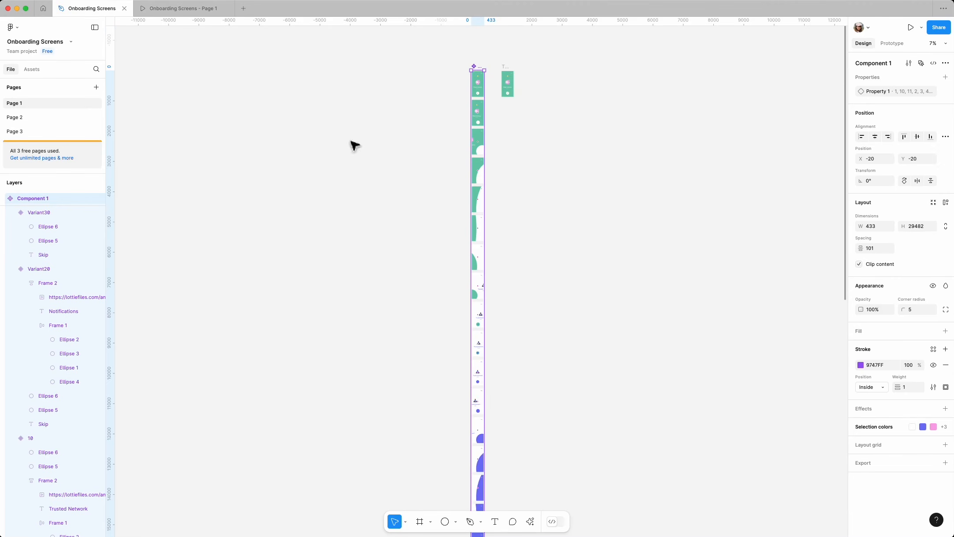
Copy the Enjoy content frame from the last variant into Variant30 and shift it right to X 78
scroll(589, 393, down, 15)
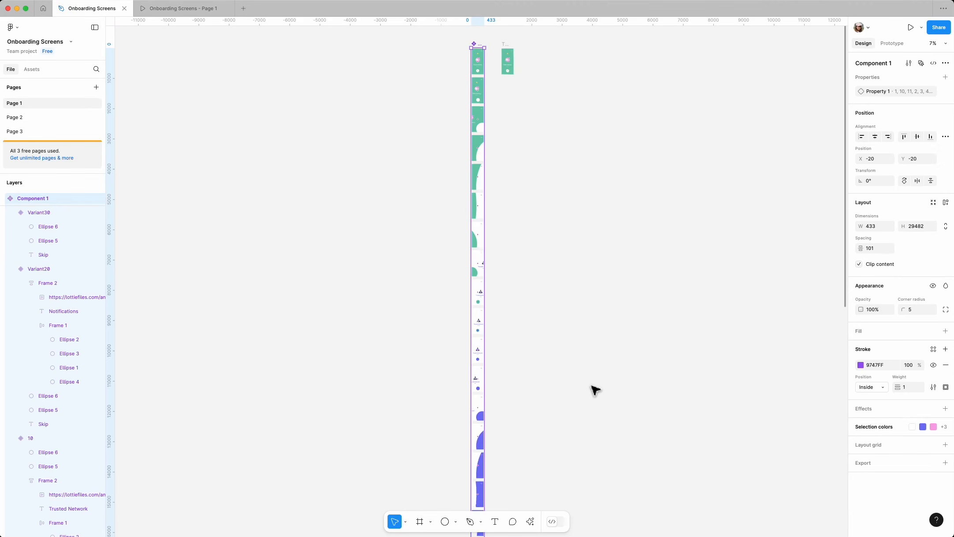
scroll(498, 397, down, 5)
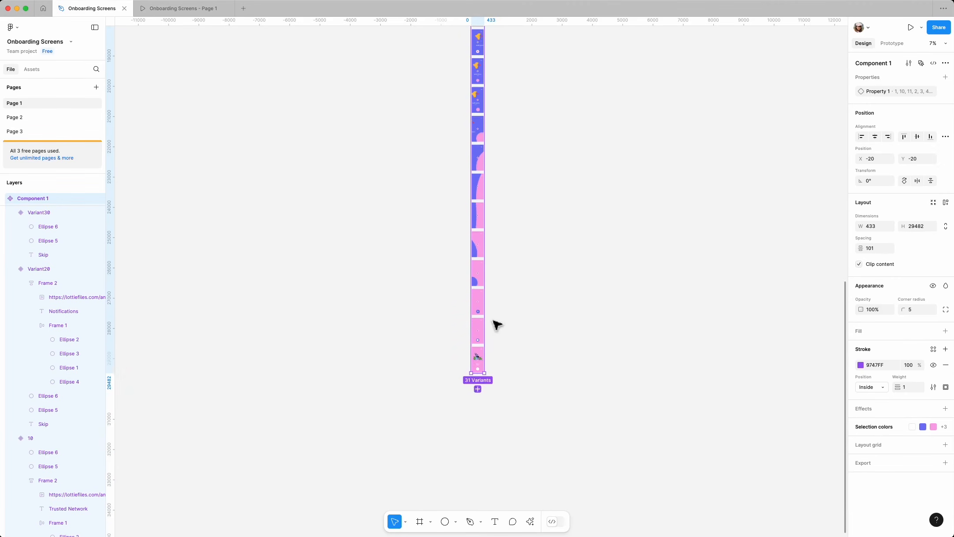
ctrl+scroll(471, 431, up, 5)
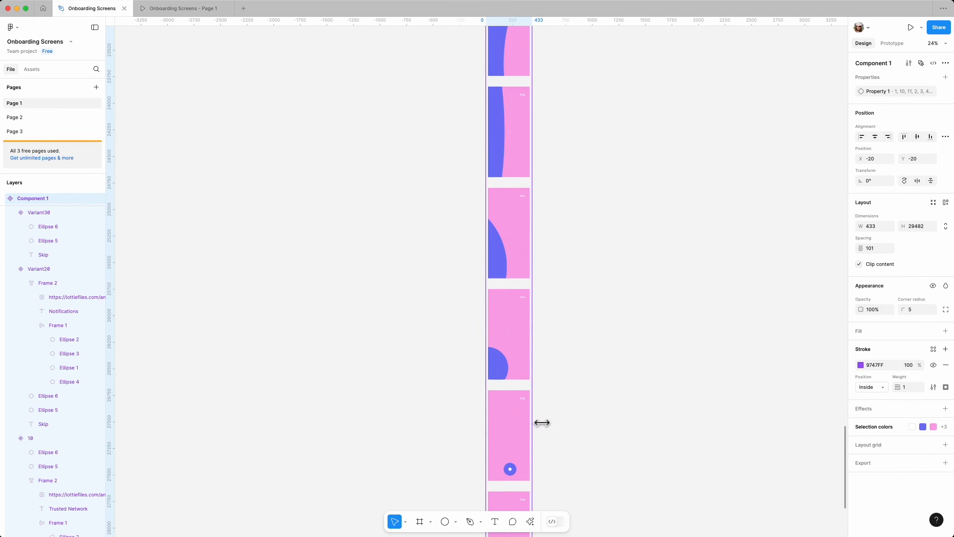
scroll(544, 422, down, 5)
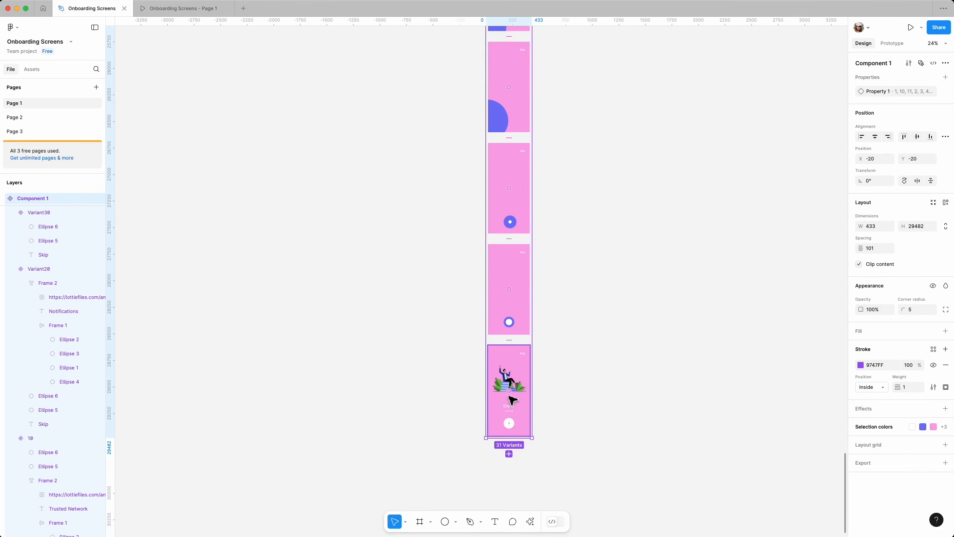
ctrl+scroll(557, 387, up, 5)
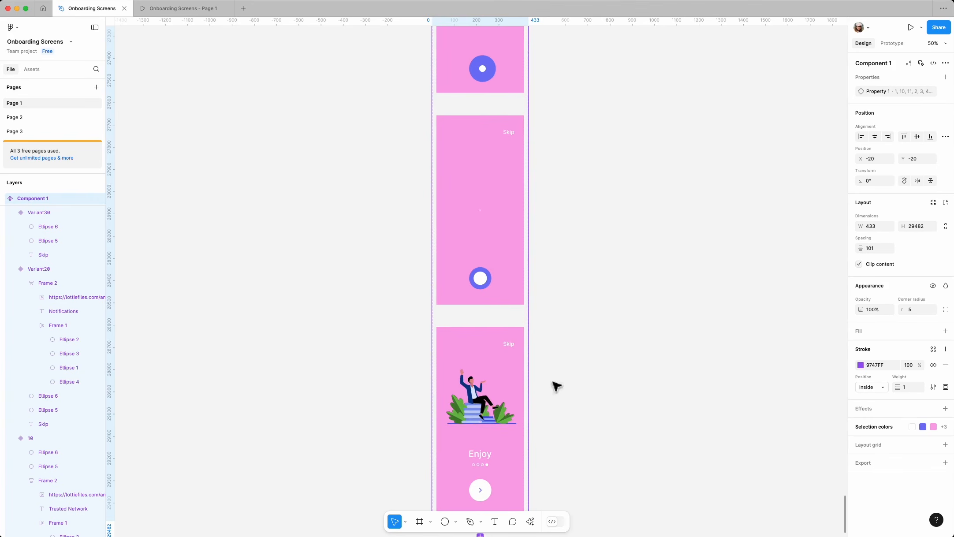
double_click(476, 437)
key(super+c)
click(472, 247)
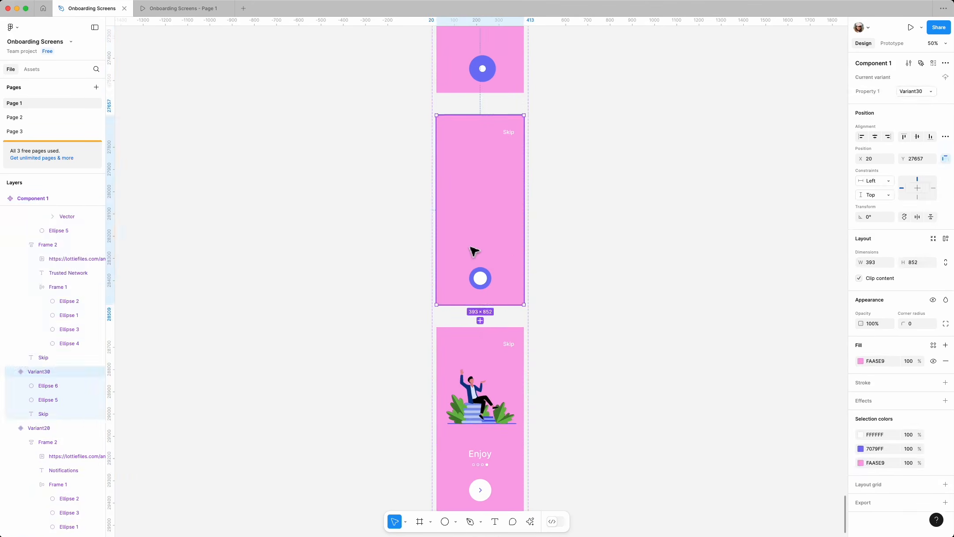
key(super+v)
key(shift+Right)
key(shift+Right)
key(shift+Right)
key(shift+Right)
key(shift+Right)
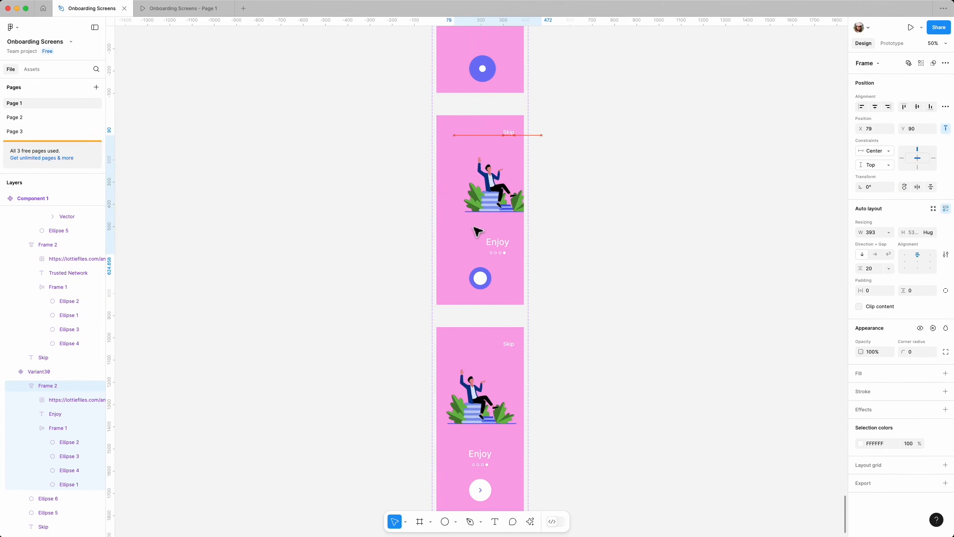
key(Left)
Paste the Enjoy content frame into Variant29 and shift it right to X 158
scroll(478, 231, up, 3)
scroll(501, 317, up, 4)
click(507, 276)
key(super+v)
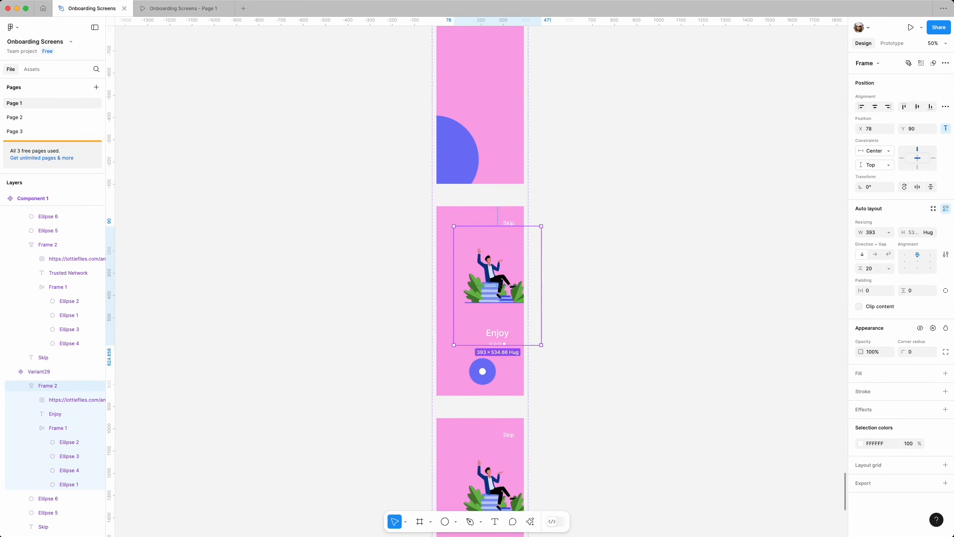
key(shift+Right)
key(shift+Right)
key(shift+Right)
key(shift+Right)
key(shift+Right)
key(shift+Right)
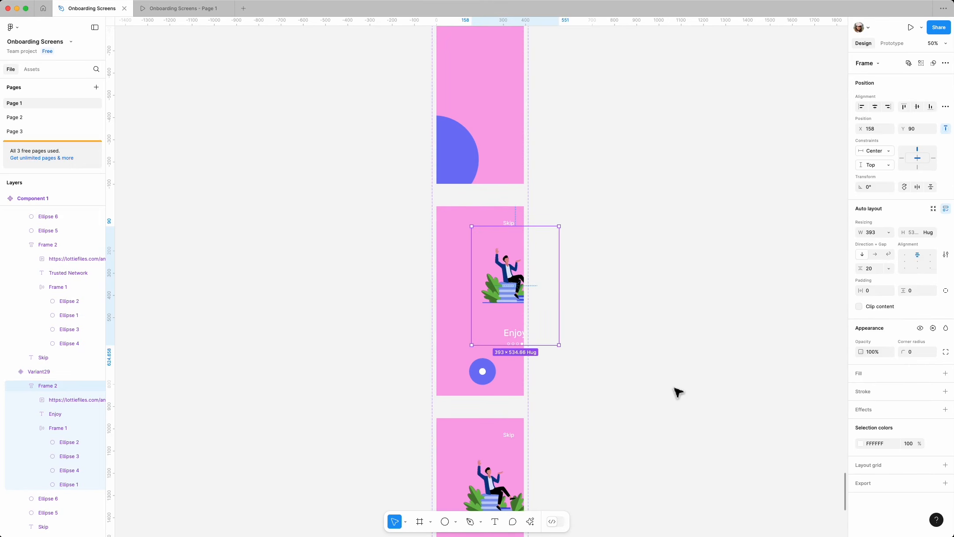
Paste the Enjoy content frame into Variant28 and shift it further right, partly past the variant's right edge
scroll(505, 245, down, 1)
key(shift+Right)
key(shift+Right)
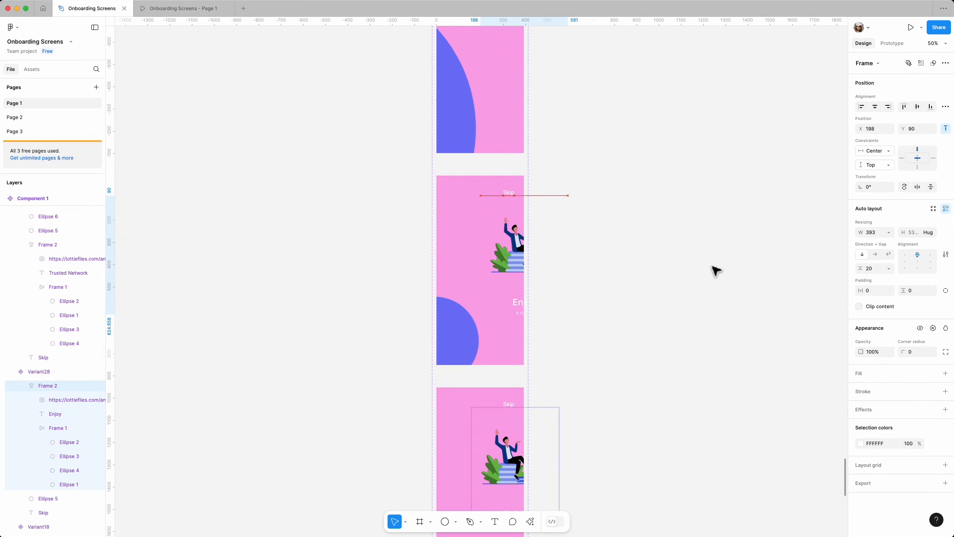
scroll(716, 271, up, 2)
click(702, 270)
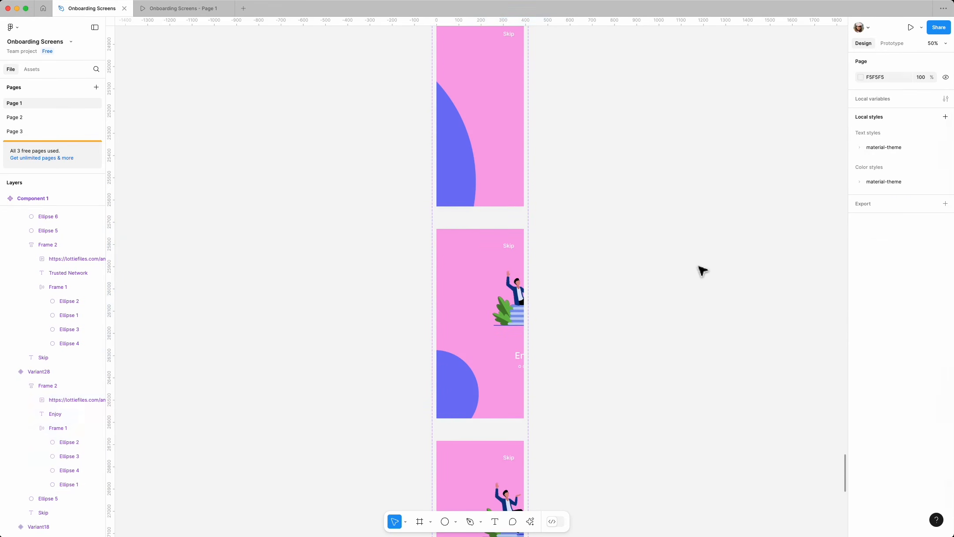
Play the updated onboarding prototype through to the Enjoy screen, and restart it to check the transitions again
click(196, 13)
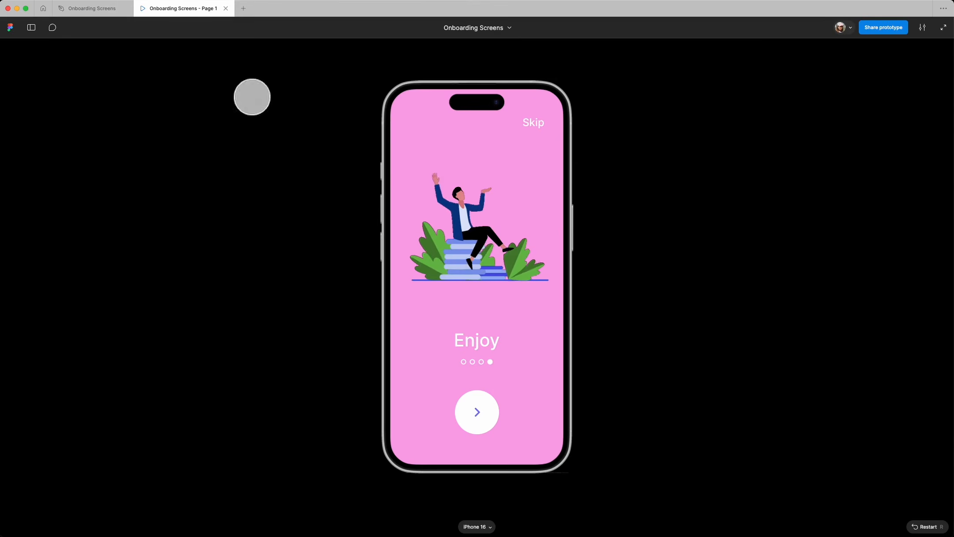
click(477, 412)
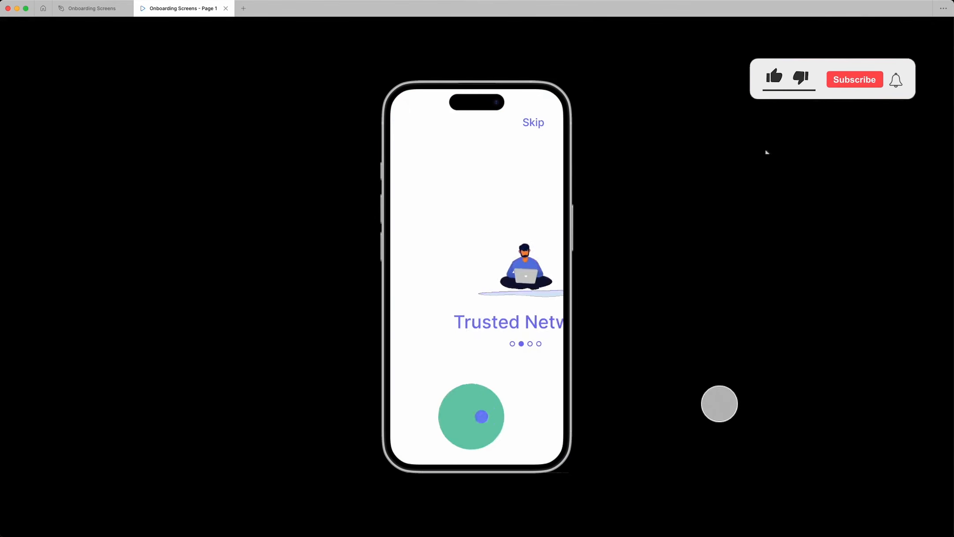
click(490, 411)
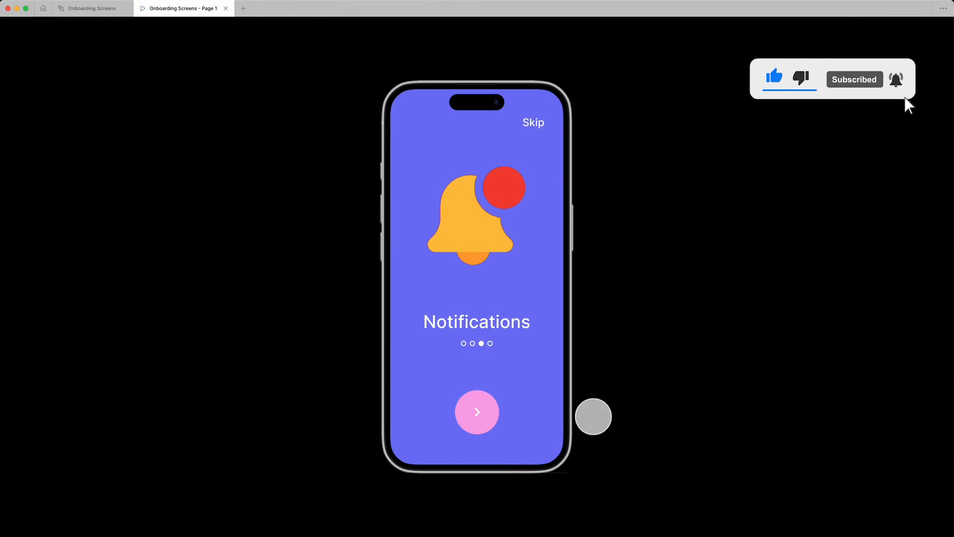
click(485, 425)
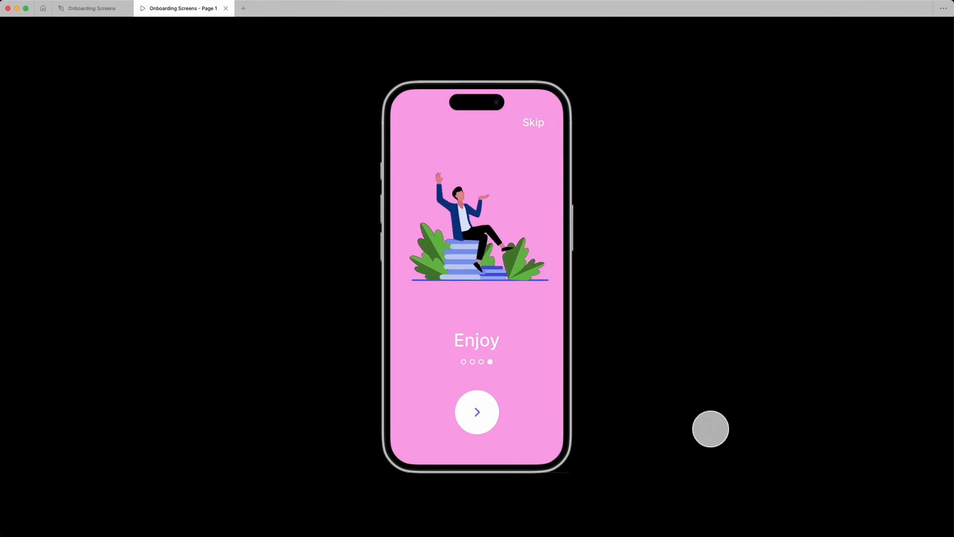
key(r)
click(474, 414)
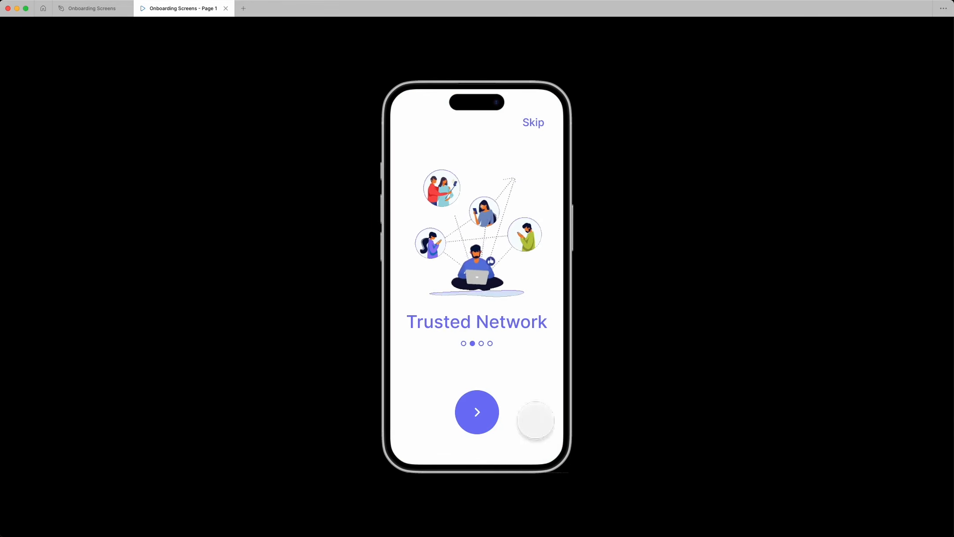
click(476, 407)
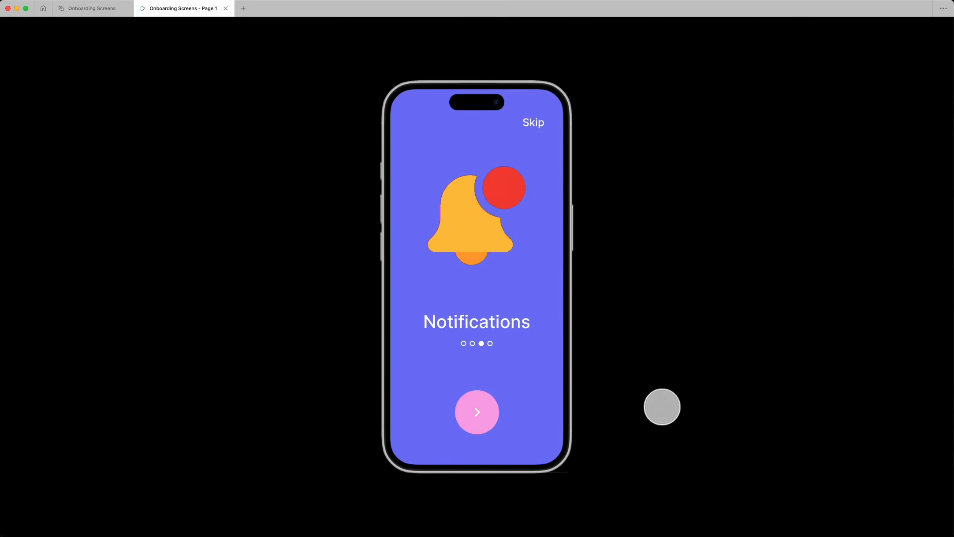
click(485, 411)
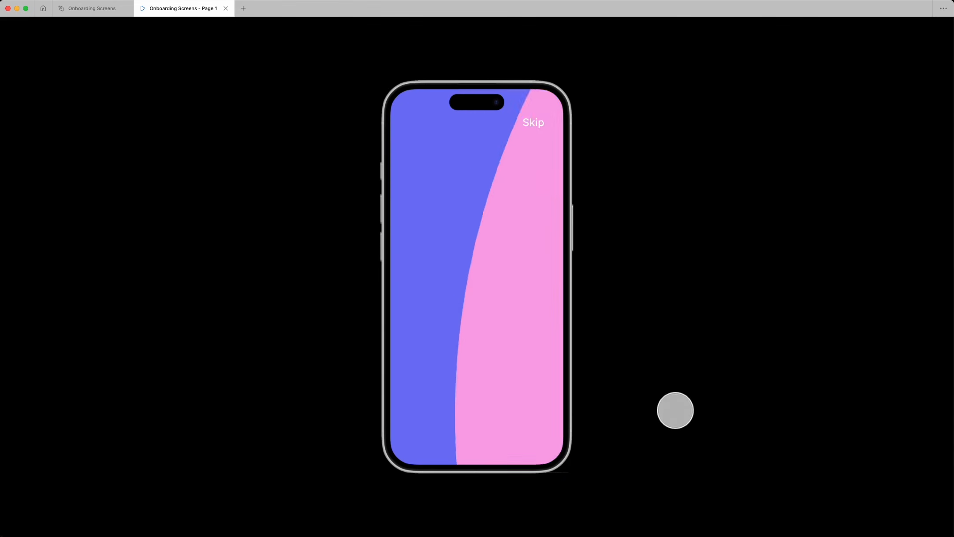